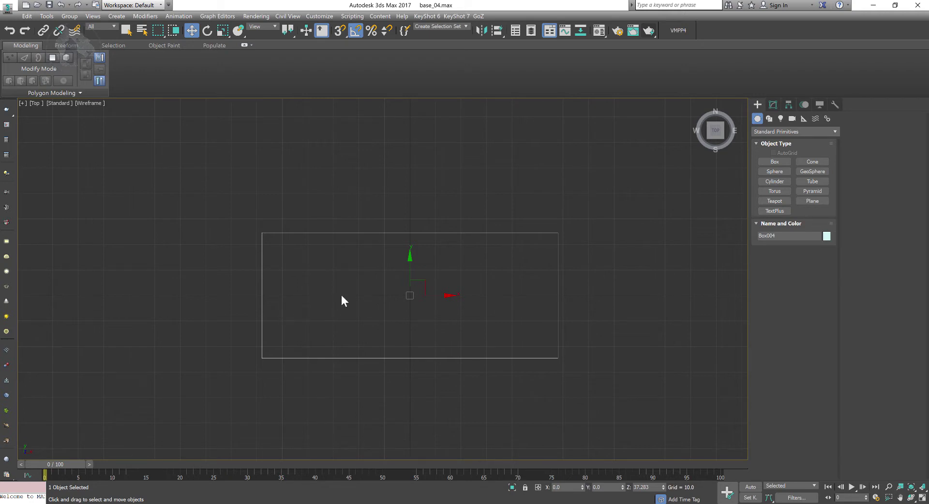
Set the thin box's length, width and height segments to 3 each
{"action": "middle_click_drag", "start_coordinate": [341, 296], "coordinate": [342, 294]}
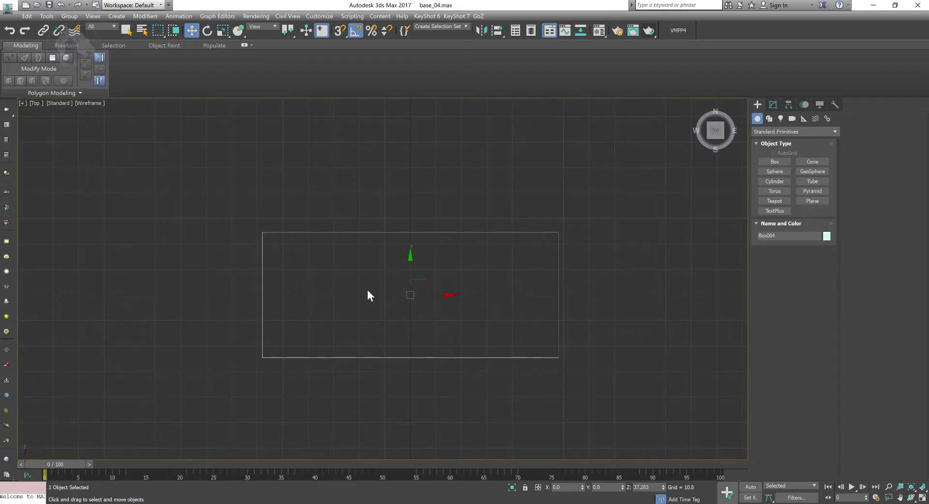
{"action": "middle_click_drag", "start_coordinate": [394, 260], "coordinate": [383, 249]}
{"action": "key", "text": "alt+w"}
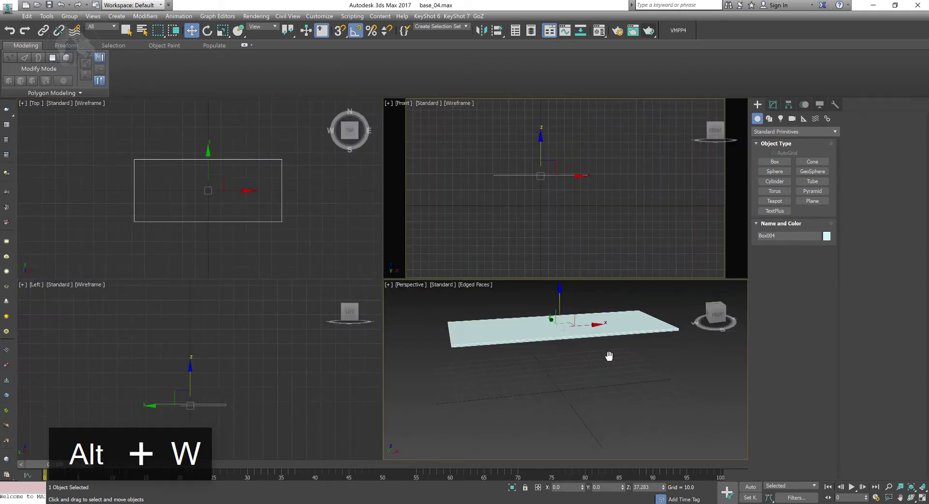
{"action": "key", "text": "alt+w"}
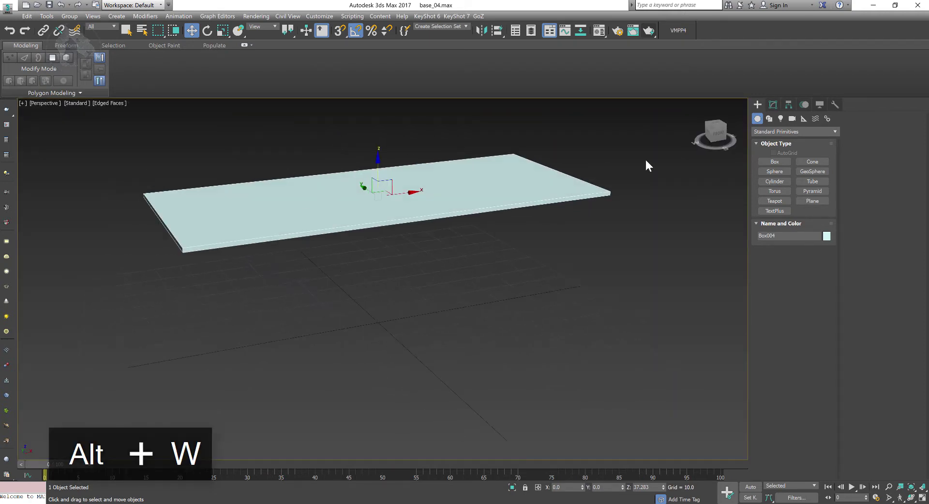
{"action": "left_click", "coordinate": [773, 104]}
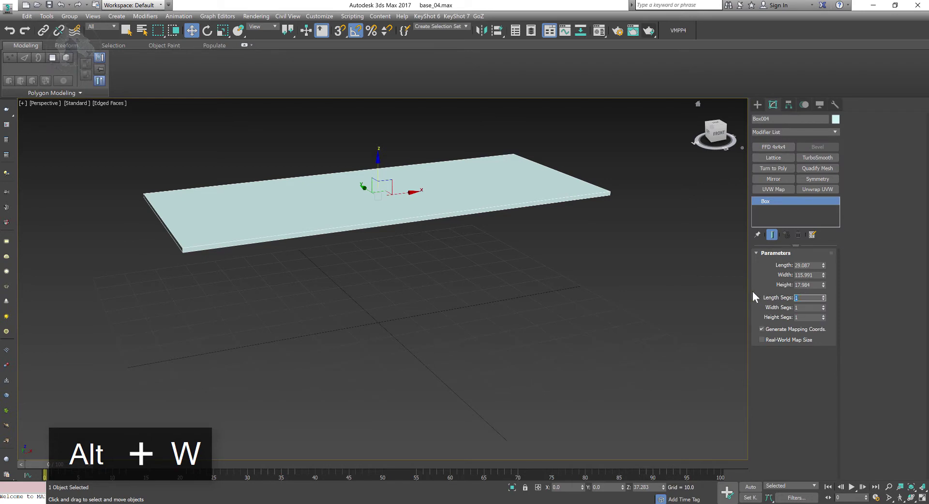
{"action": "type", "text": "3"}
{"action": "key", "text": "Tab"}
{"action": "type", "text": "3"}
{"action": "key", "text": "Tab"}
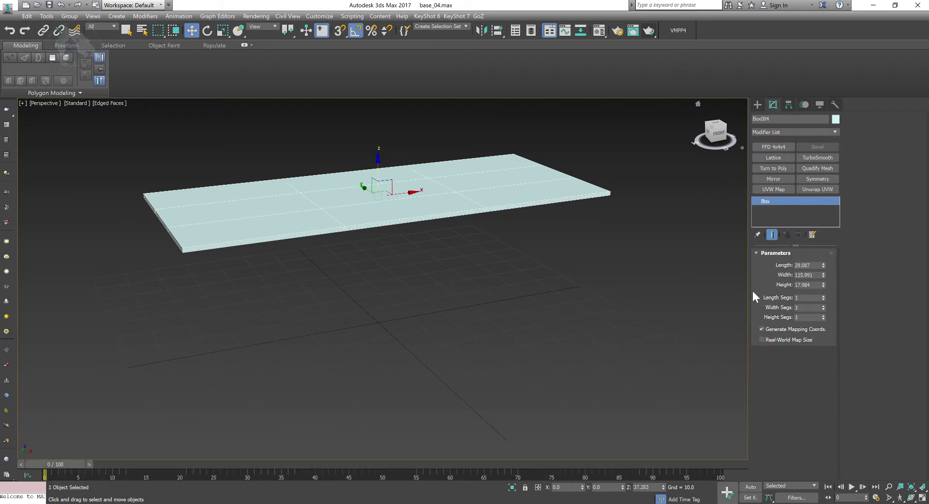
{"action": "type", "text": "3"}
{"action": "key", "text": "Tab"}
Convert the segmented box to an Editable Poly
{"action": "middle_click_drag", "start_coordinate": [357, 238], "coordinate": [303, 246], "text": "alt"}
{"action": "scroll", "coordinate": [303, 247], "scroll_direction": "up", "scroll_amount": 5}
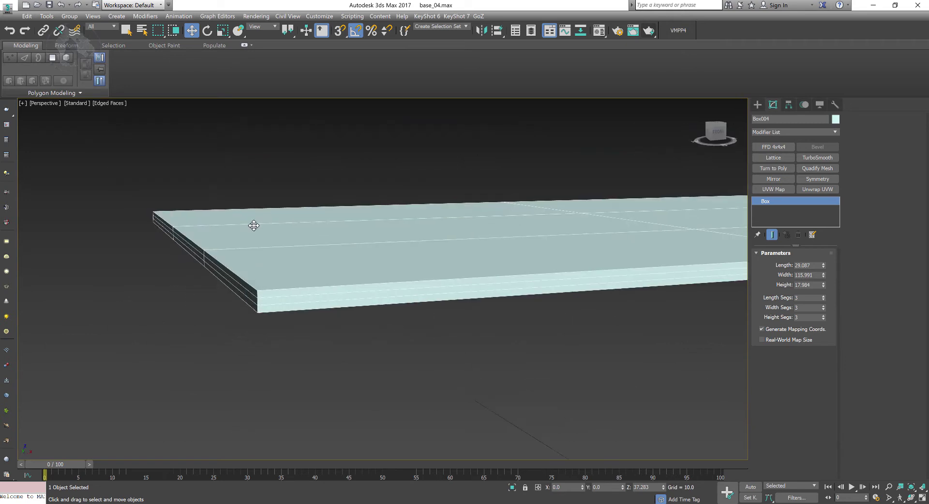
{"action": "right_click", "coordinate": [358, 238]}
{"action": "mouse_move", "coordinate": [341, 337]}
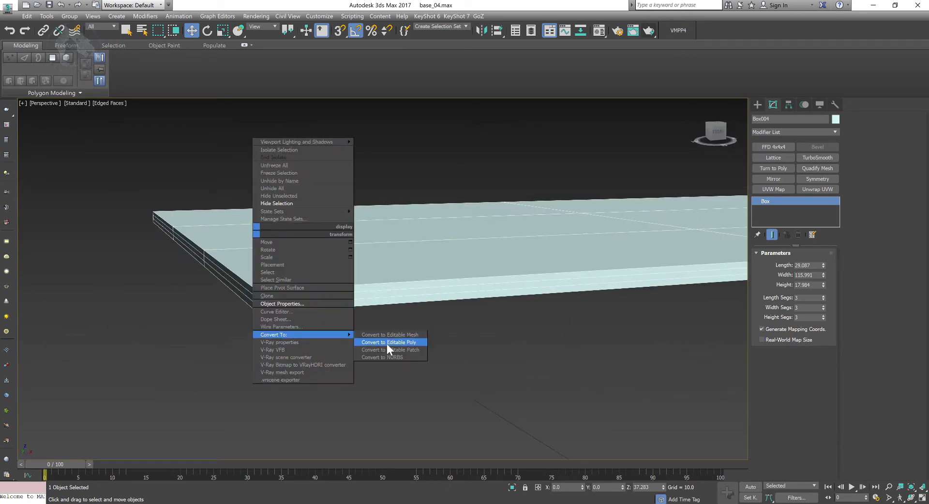
{"action": "left_click", "coordinate": [387, 343]}
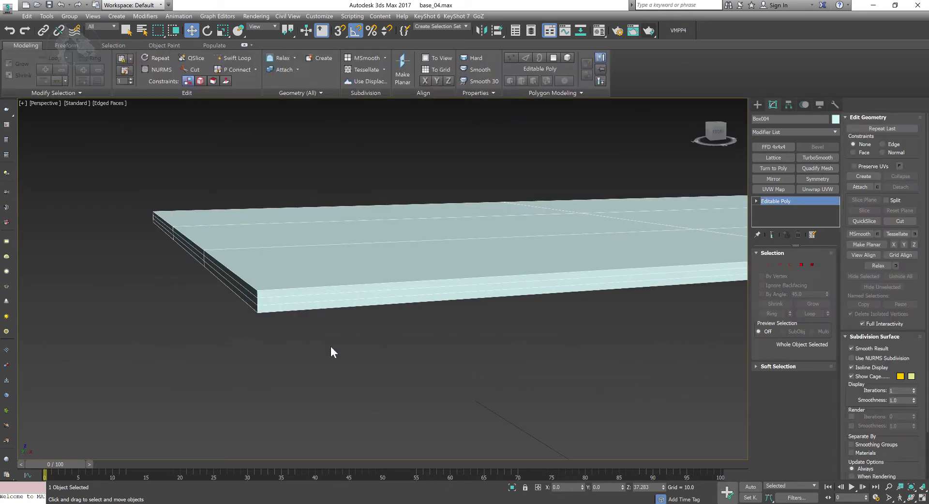
Select both horizontal edge loops running around the slab's thin side faces
{"action": "middle_click_drag", "start_coordinate": [332, 353], "coordinate": [373, 342], "text": "alt"}
{"action": "left_click", "coordinate": [768, 265]}
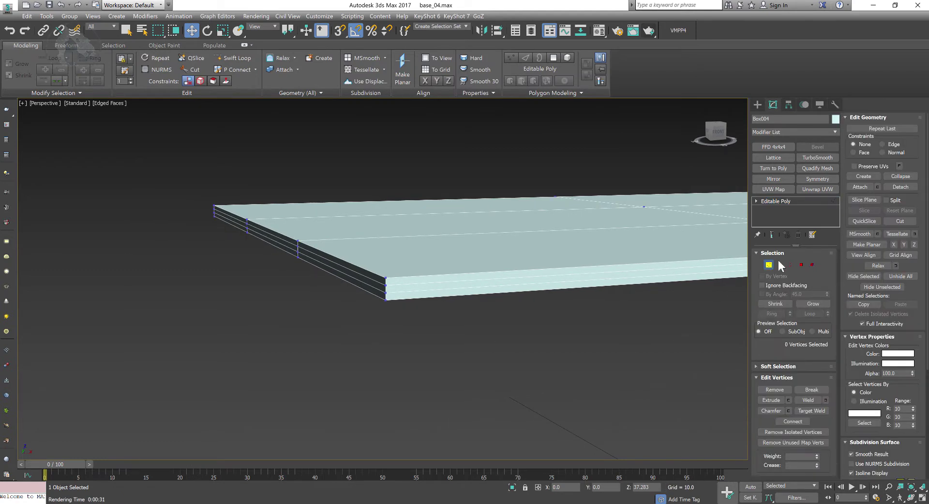
{"action": "left_click", "coordinate": [769, 265]}
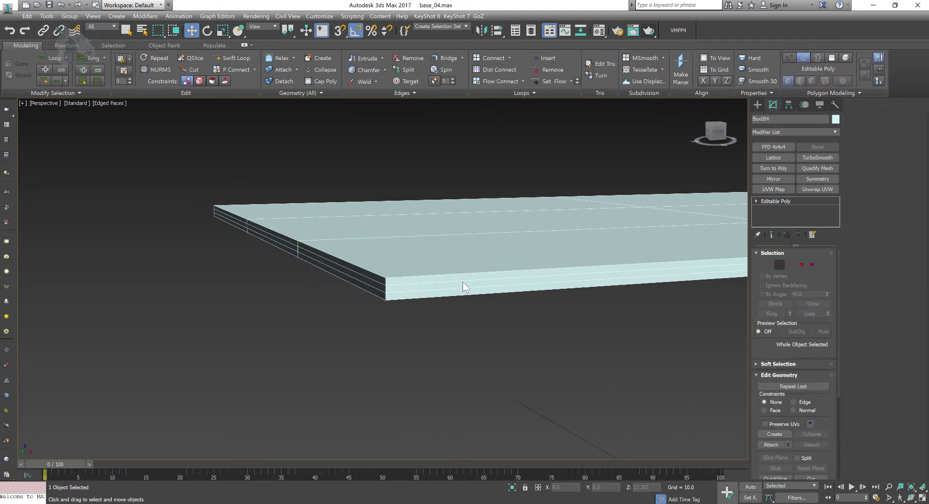
{"action": "middle_click_drag", "start_coordinate": [506, 301], "coordinate": [487, 292], "text": "alt"}
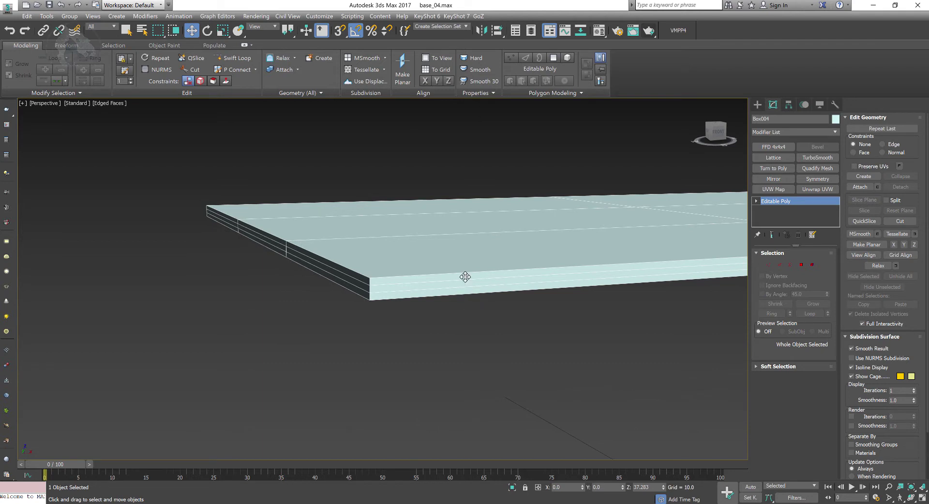
{"action": "middle_click_drag", "start_coordinate": [517, 355], "coordinate": [609, 320], "text": "alt"}
{"action": "left_click", "coordinate": [775, 265]}
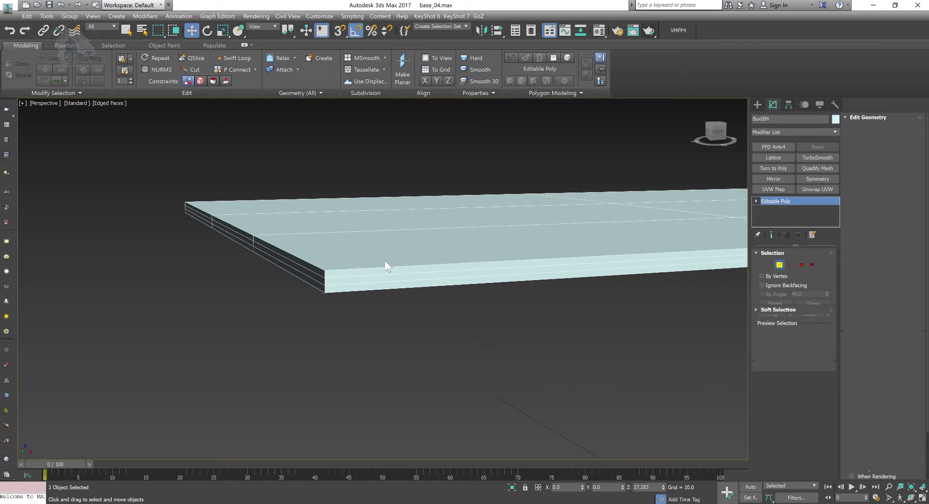
{"action": "double_click", "coordinate": [378, 276]}
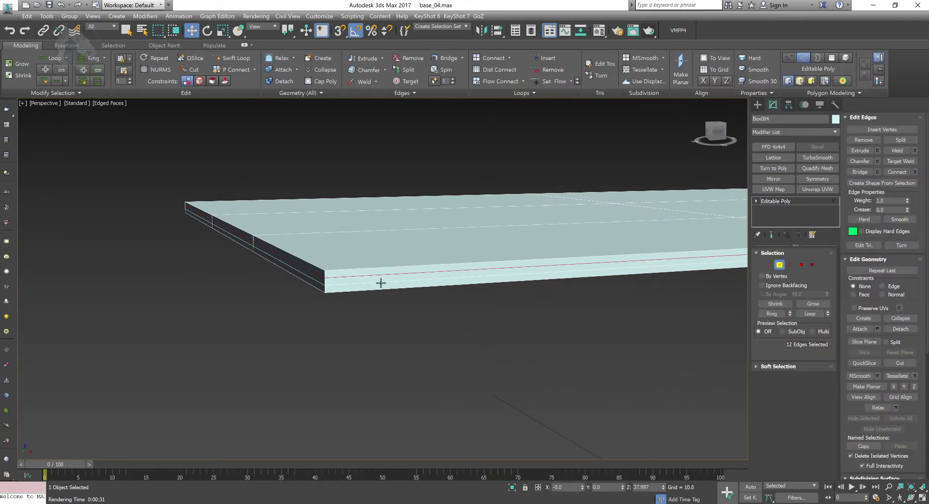
{"action": "double_click", "coordinate": [380, 283], "text": "ctrl"}
Switch to the vertices of the side loops and scale them apart along Z, towards the slab's upper and lower faces
{"action": "middle_click_drag", "start_coordinate": [622, 368], "coordinate": [580, 370], "text": "alt"}
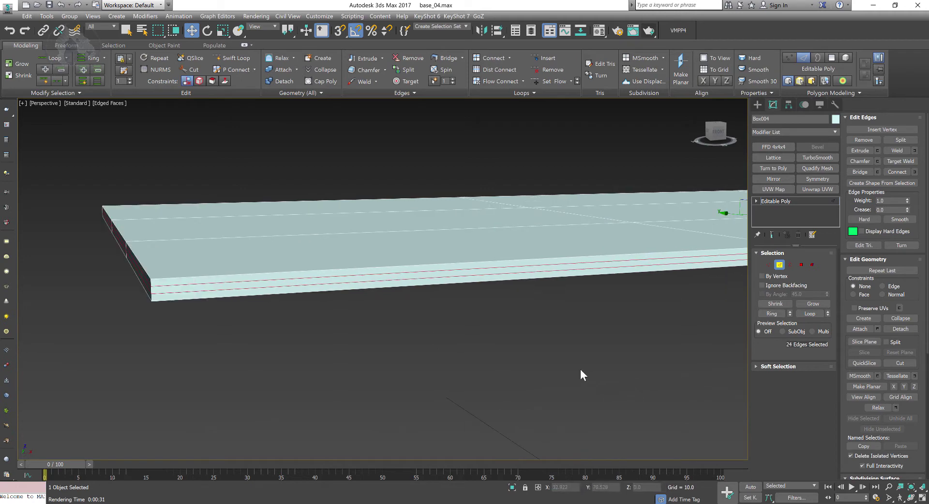
{"action": "scroll", "coordinate": [595, 357], "scroll_direction": "down", "scroll_amount": 5}
{"action": "middle_click_drag", "start_coordinate": [542, 339], "coordinate": [644, 329], "text": "alt"}
{"action": "left_click", "coordinate": [768, 265]}
{"action": "scroll", "coordinate": [583, 358], "scroll_direction": "up", "scroll_amount": 5}
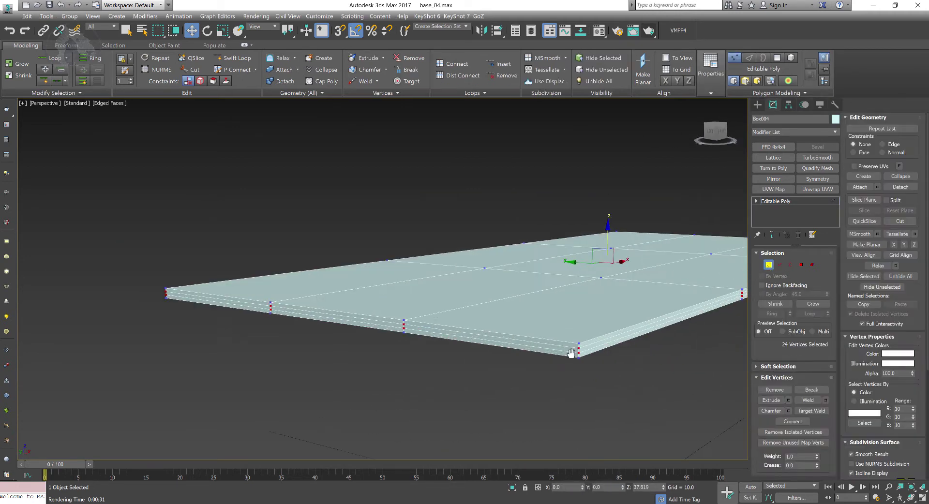
{"action": "key", "text": "r"}
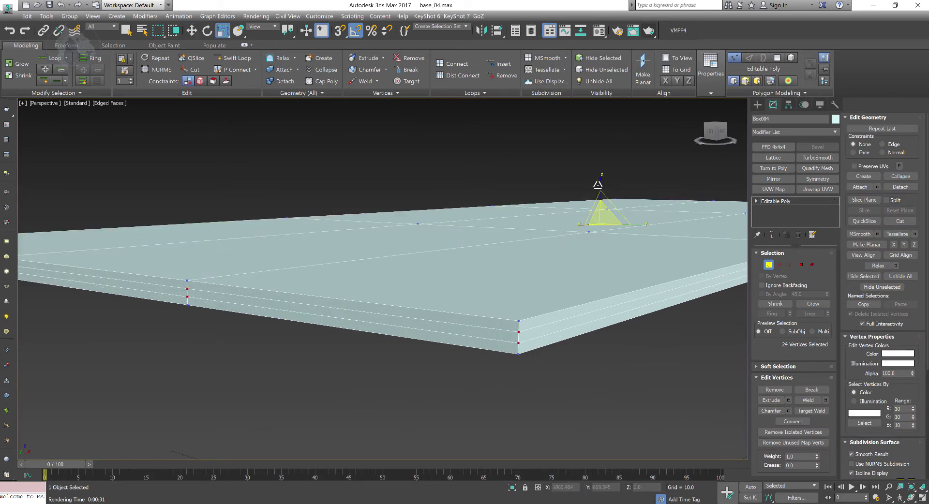
{"action": "left_click_drag", "start_coordinate": [601, 183], "coordinate": [601, 161]}
In the Top view, select the two inner vertex columns and scale them apart along X, close to the slab's short ends
{"action": "middle_click_drag", "start_coordinate": [502, 358], "coordinate": [498, 332], "text": "alt"}
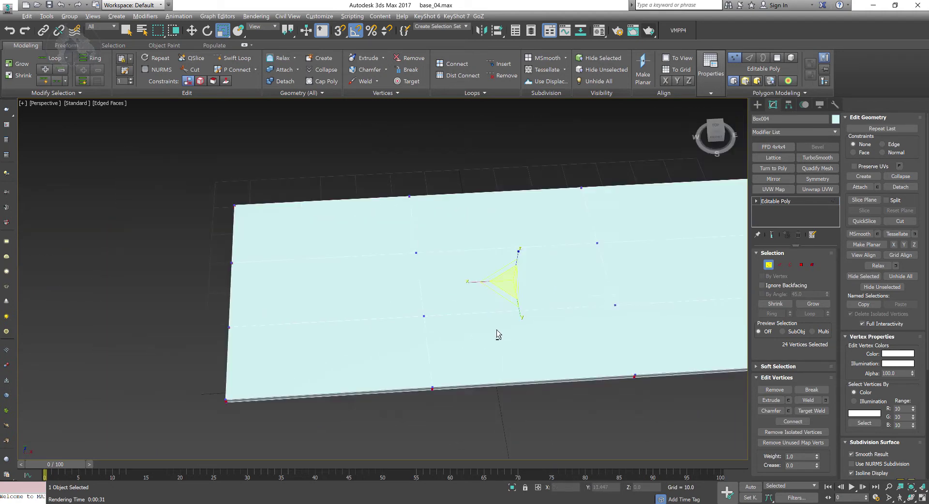
{"action": "key", "text": "alt+w"}
{"action": "key", "text": "alt+w"}
{"action": "scroll", "coordinate": [337, 219], "scroll_direction": "up", "scroll_amount": 5}
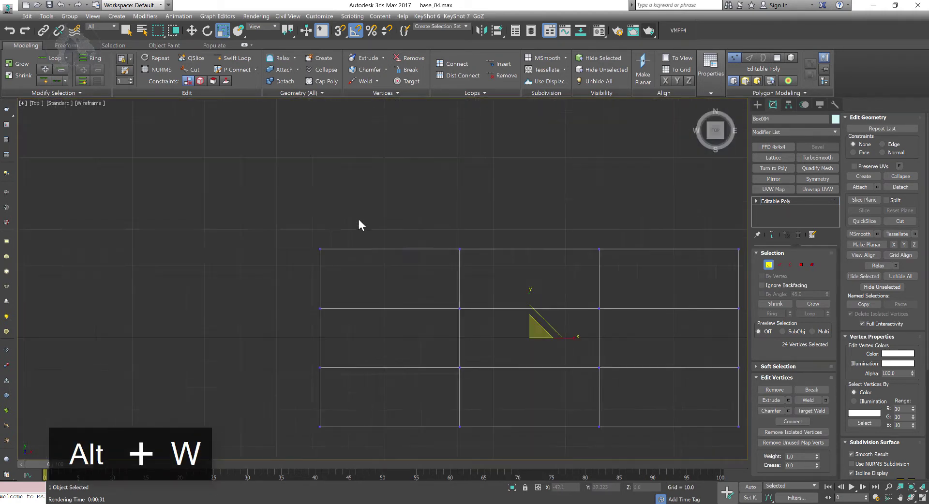
{"action": "scroll", "coordinate": [551, 323], "scroll_direction": "down", "scroll_amount": 3}
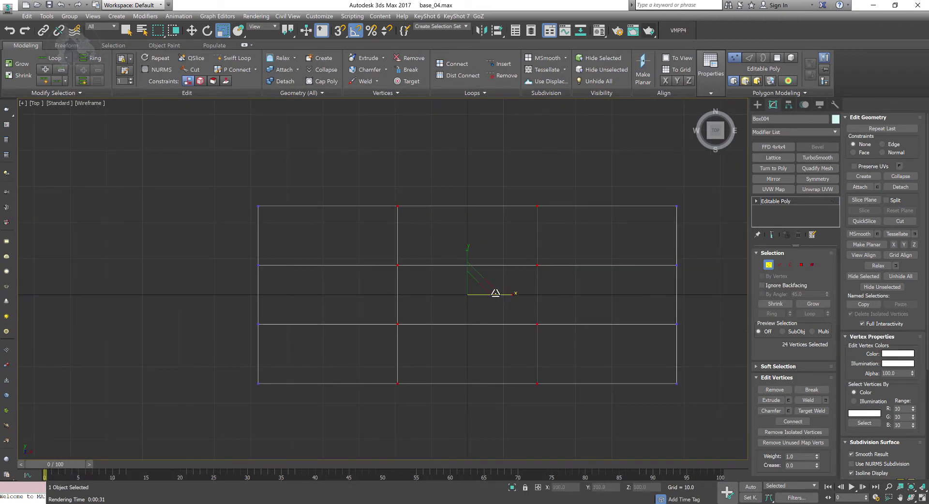
{"action": "left_click_drag", "start_coordinate": [509, 294], "coordinate": [332, 315]}
Leave vertex editing and apply a TurboSmooth modifier with 3 iterations to the slab
{"action": "key", "text": "alt+w"}
{"action": "right_click", "coordinate": [426, 366]}
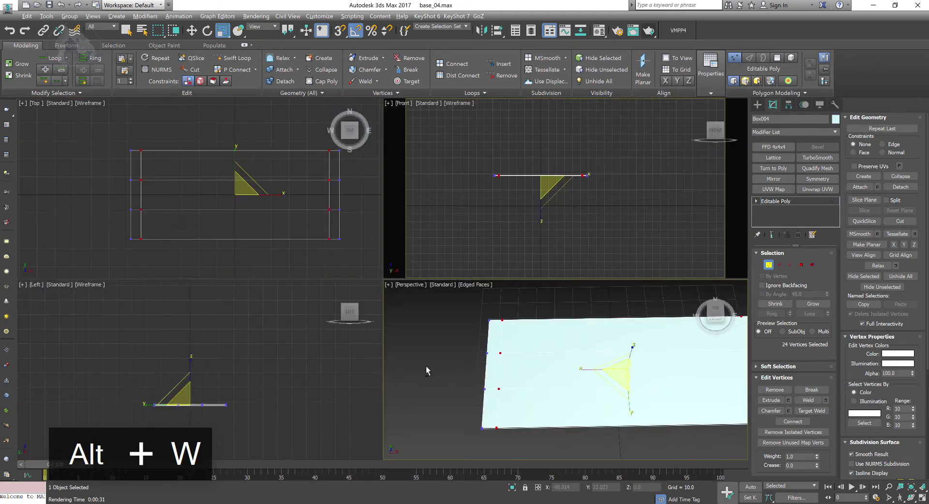
{"action": "key", "text": "alt+w"}
{"action": "left_click", "coordinate": [769, 265]}
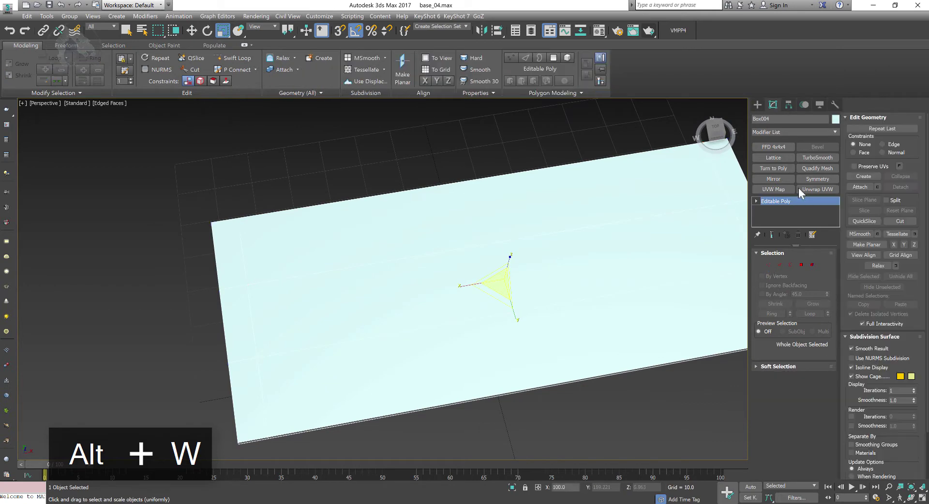
{"action": "left_click", "coordinate": [817, 158]}
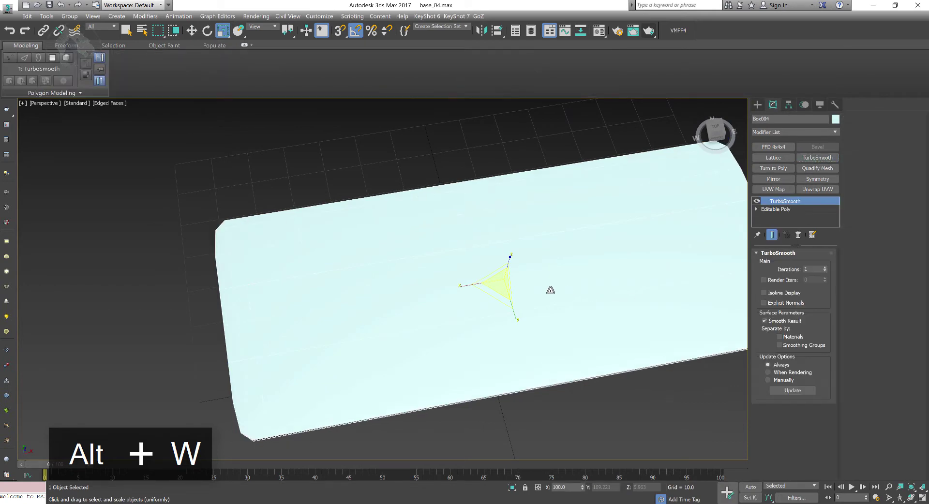
{"action": "middle_click_drag", "start_coordinate": [552, 291], "coordinate": [533, 276], "text": "alt"}
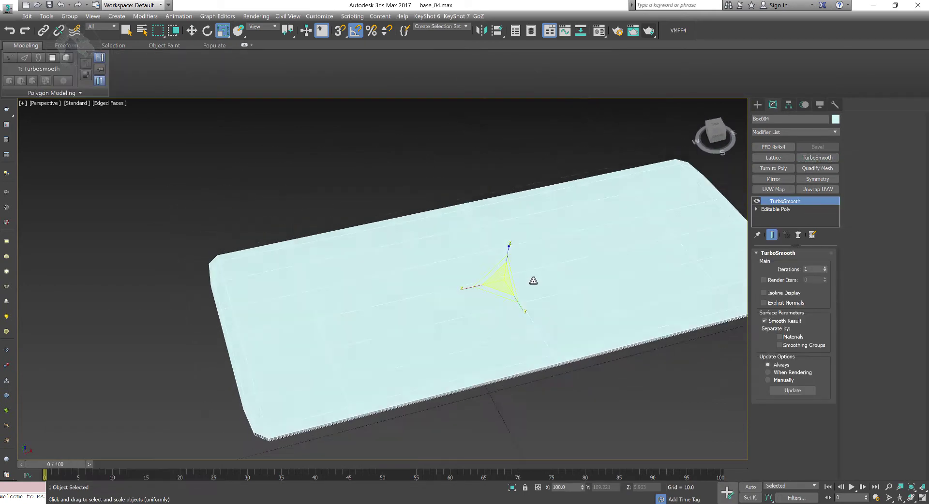
{"action": "left_click", "coordinate": [825, 268]}
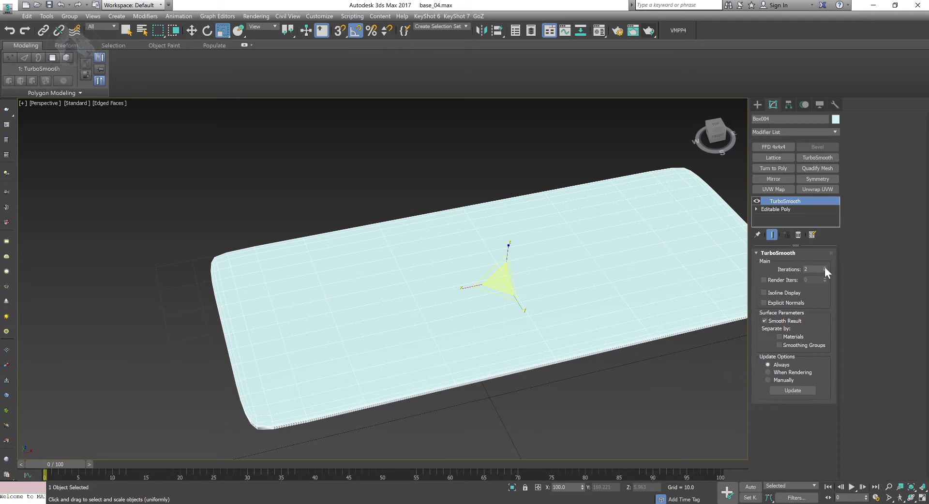
{"action": "left_click", "coordinate": [535, 173]}
{"action": "middle_click_drag", "start_coordinate": [535, 172], "coordinate": [456, 244], "text": "alt"}
In the Top view, select the two middle vertex rows and scale them slightly outward along X to bow the short ends
{"action": "key", "text": "alt+w"}
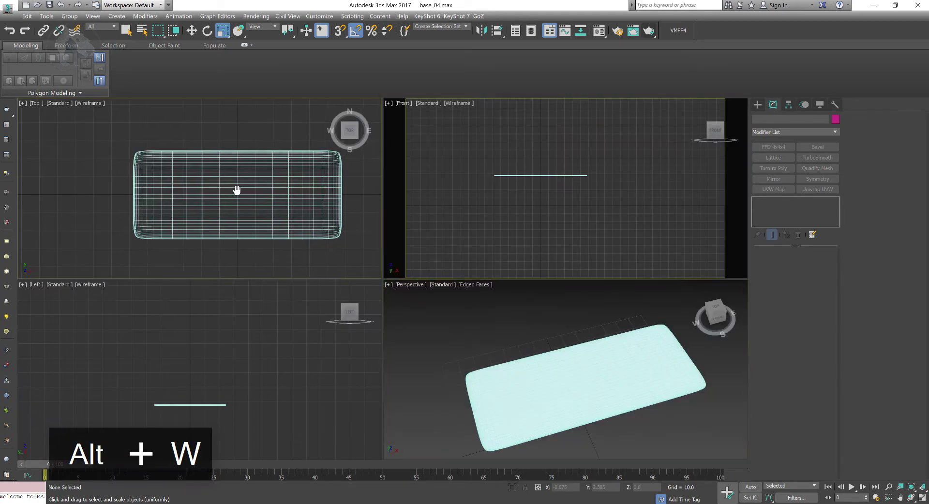
{"action": "key", "text": "alt+w"}
{"action": "middle_click_drag", "start_coordinate": [329, 198], "coordinate": [269, 187]}
{"action": "middle_click_drag", "start_coordinate": [357, 221], "coordinate": [317, 203]}
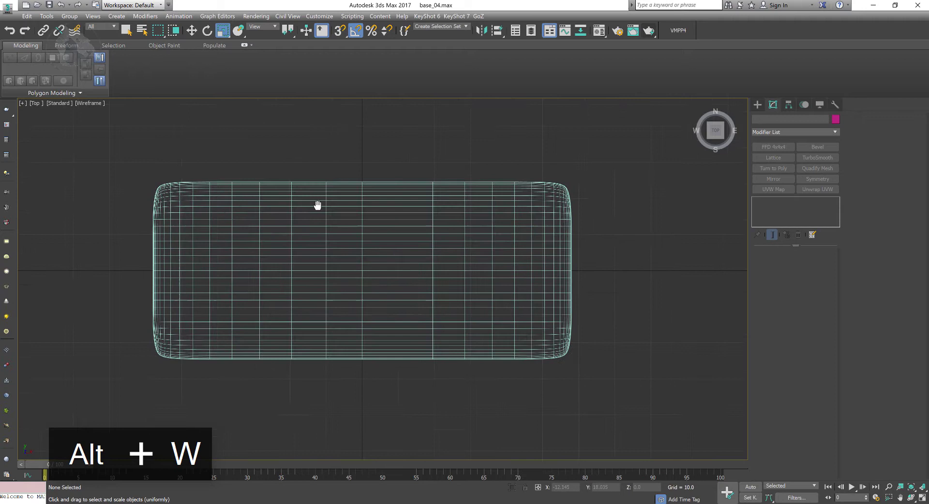
{"action": "left_click", "coordinate": [400, 201]}
{"action": "left_click", "coordinate": [756, 209]}
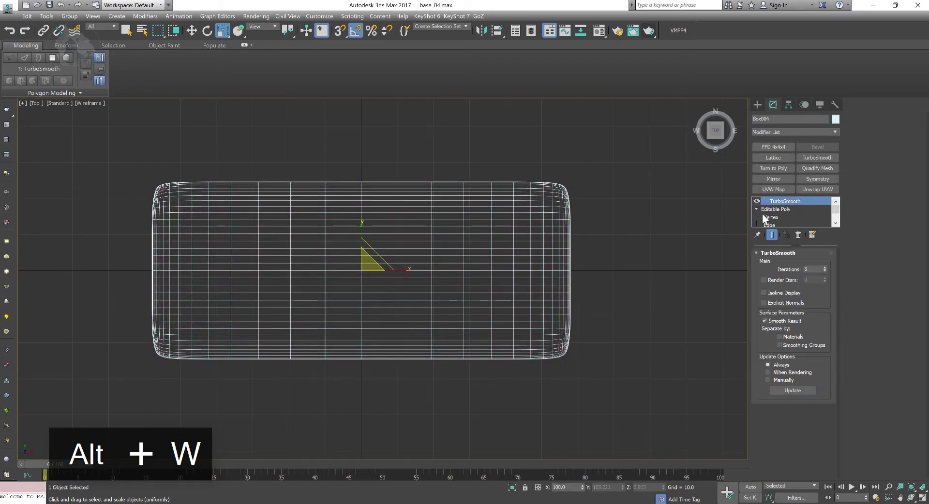
{"action": "left_click", "coordinate": [769, 218]}
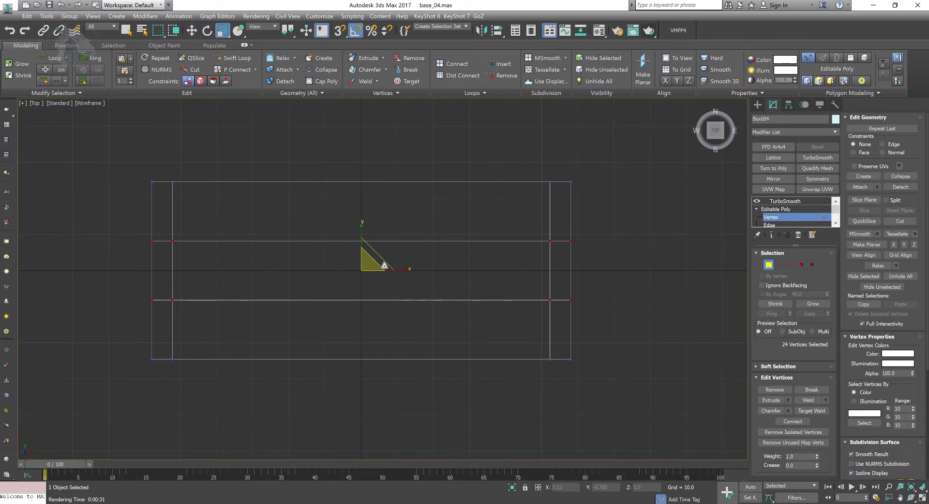
{"action": "left_click_drag", "start_coordinate": [405, 268], "coordinate": [405, 269]}
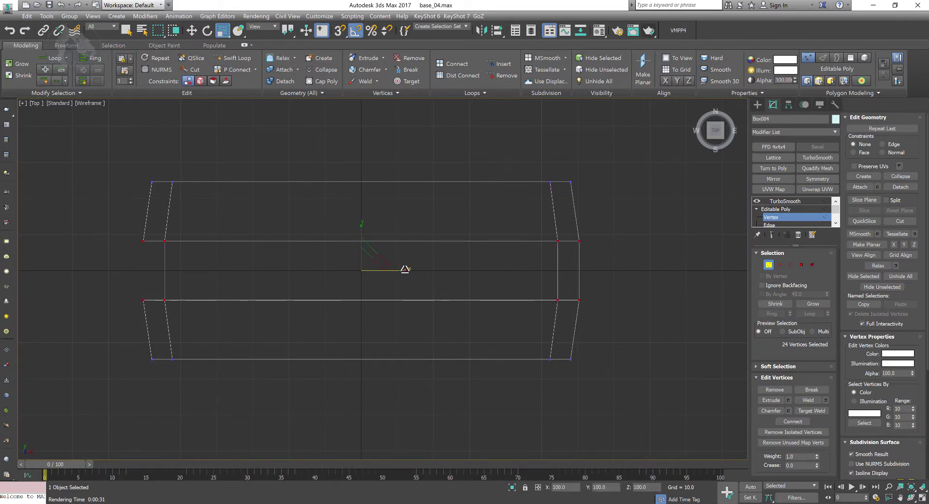
Exit vertex editing, return to the slab's TurboSmooth level and deselect the object
{"action": "left_click", "coordinate": [789, 201]}
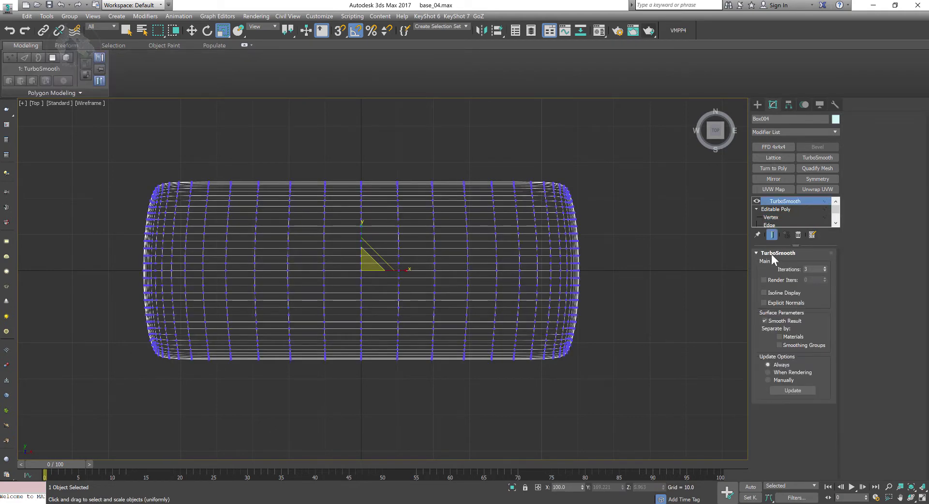
{"action": "left_click", "coordinate": [770, 217]}
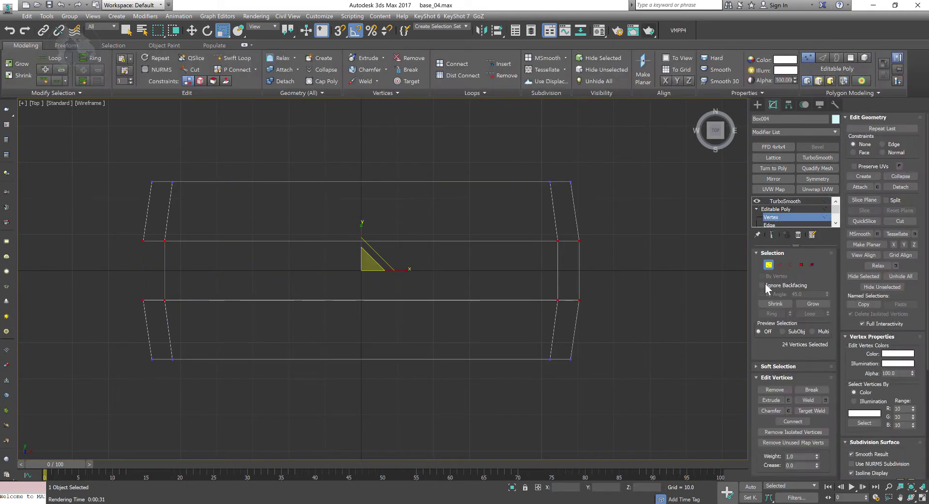
{"action": "left_click", "coordinate": [776, 209]}
{"action": "left_click", "coordinate": [780, 201]}
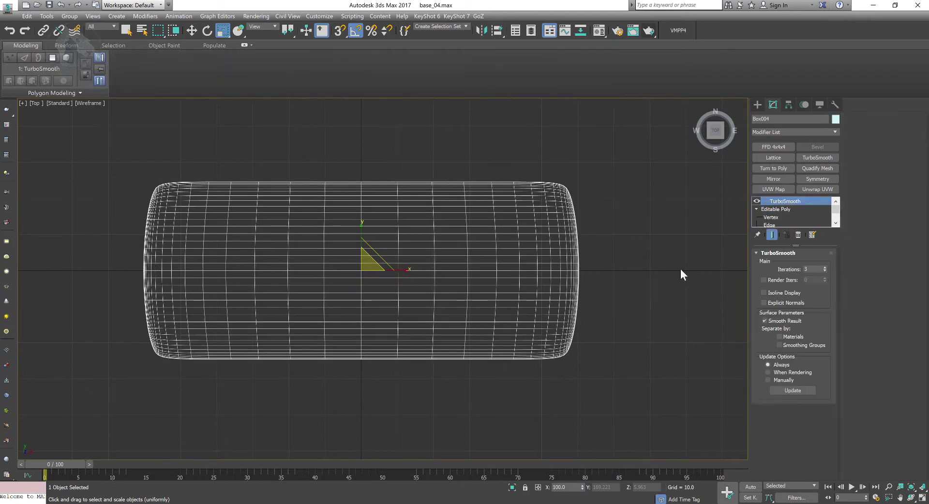
{"action": "left_click", "coordinate": [629, 278]}
Select the smoothed slab in the Perspective view and open the Material Editor on the 02 - Default sample slot
{"action": "key", "text": "alt+w"}
{"action": "key", "text": "alt+w"}
{"action": "middle_click_drag", "start_coordinate": [484, 353], "coordinate": [495, 332], "text": "alt"}
{"action": "middle_click_drag", "start_coordinate": [404, 315], "coordinate": [404, 299]}
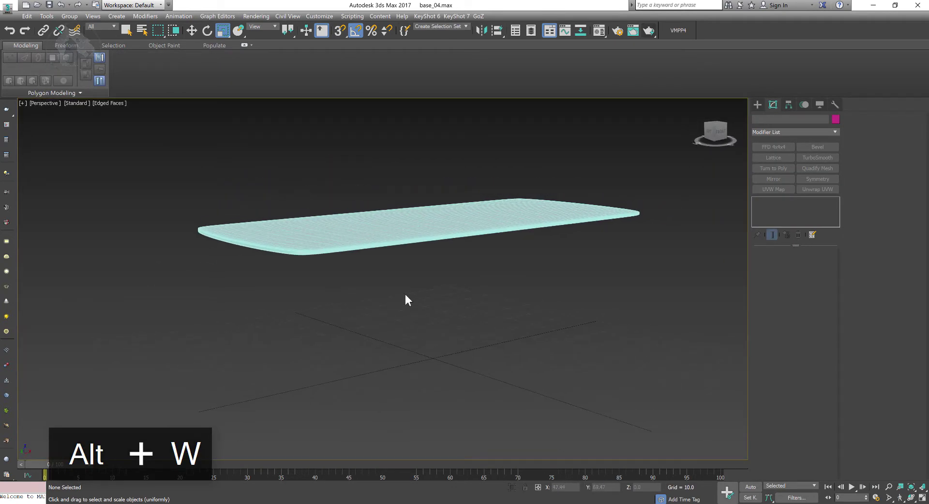
{"action": "left_click", "coordinate": [460, 234]}
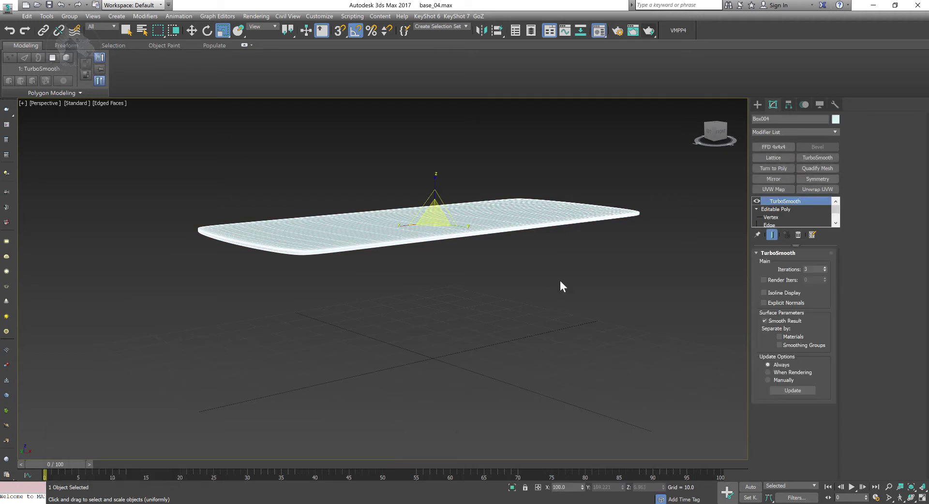
{"action": "key", "text": "m"}
{"action": "left_click", "coordinate": [584, 78]}
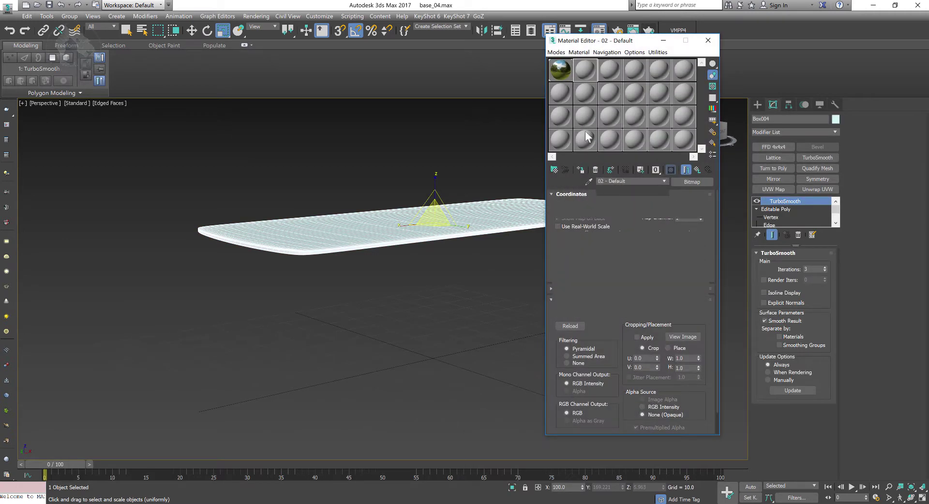
Assign the 02 - Default material to the slab and darken its ambient and diffuse colour to dark grey
{"action": "left_click_drag", "start_coordinate": [582, 84], "coordinate": [469, 229]}
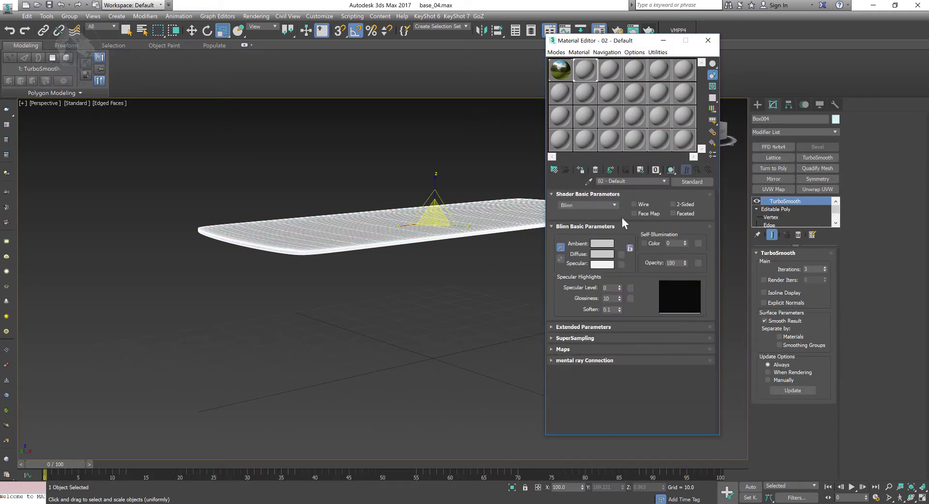
{"action": "left_click", "coordinate": [599, 244]}
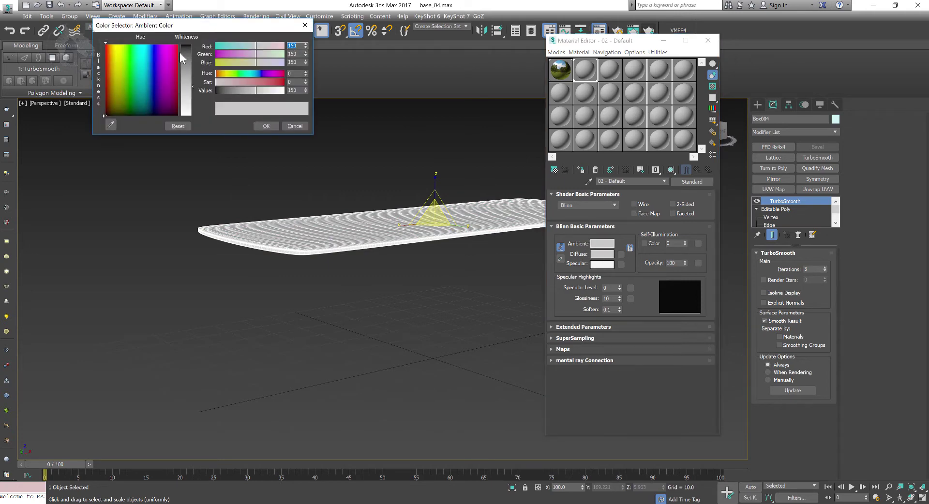
{"action": "left_click", "coordinate": [188, 57]}
{"action": "left_click", "coordinate": [266, 126]}
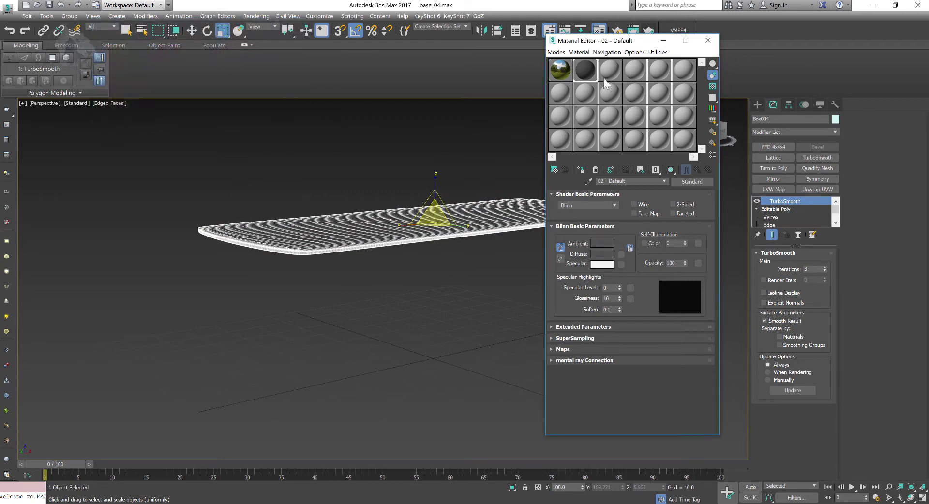
{"action": "left_click", "coordinate": [708, 41]}
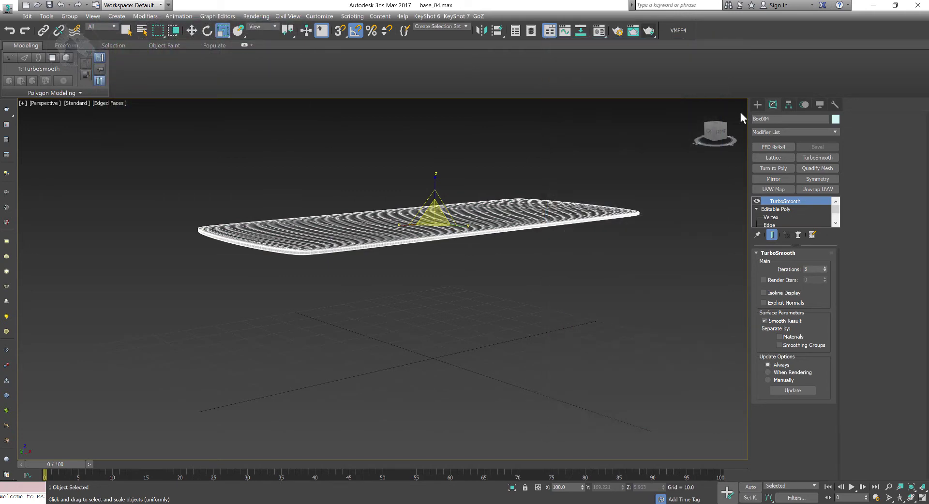
Change the slab's object colour to black and deselect the slab
{"action": "left_click", "coordinate": [836, 119]}
{"action": "left_click", "coordinate": [538, 277]}
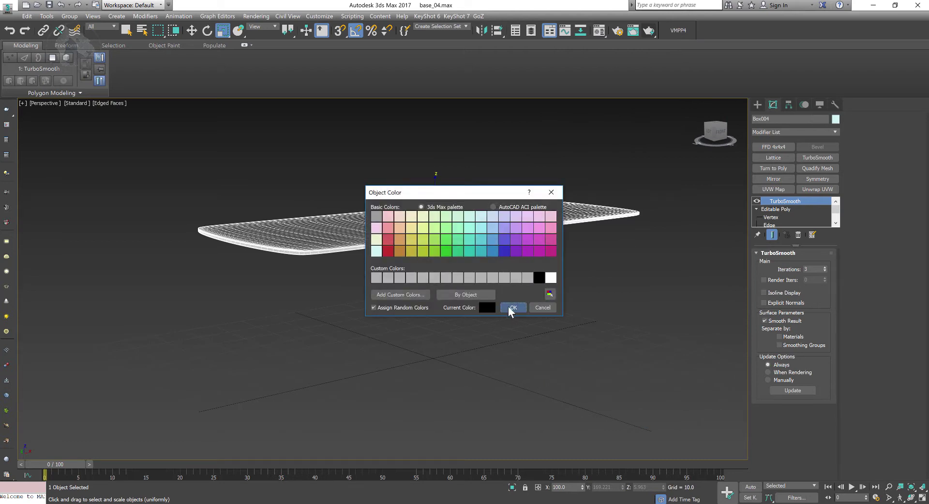
{"action": "left_click", "coordinate": [513, 307]}
{"action": "left_click", "coordinate": [579, 285]}
{"action": "middle_click_drag", "start_coordinate": [580, 285], "coordinate": [549, 293], "text": "alt"}
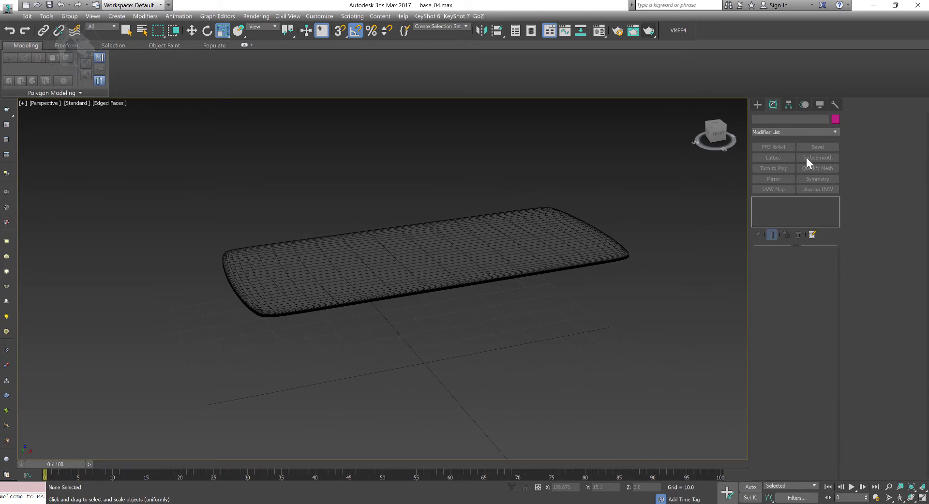
Create a tall, thin box as a table leg in the Top view, inside the slab's lower-left corner
{"action": "left_click", "coordinate": [758, 105]}
{"action": "left_click", "coordinate": [774, 162]}
{"action": "middle_click_drag", "start_coordinate": [280, 369], "coordinate": [314, 355]}
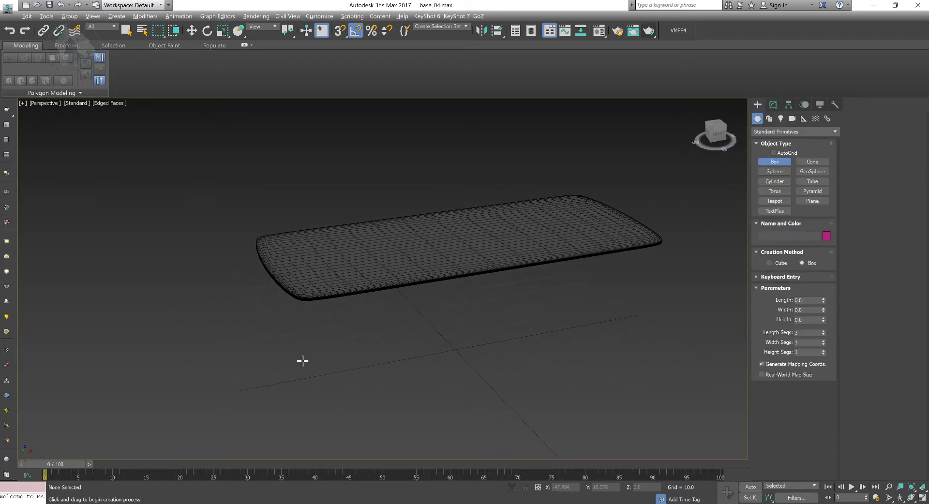
{"action": "key", "text": "alt+w"}
{"action": "middle_click", "coordinate": [166, 203]}
{"action": "key", "text": "alt+w"}
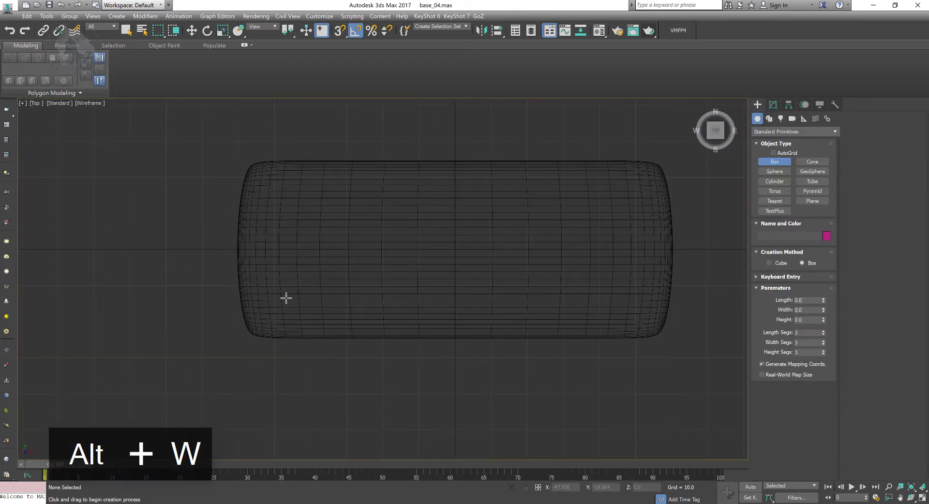
{"action": "left_click_drag", "start_coordinate": [286, 299], "coordinate": [294, 304]}
{"action": "right_click", "coordinate": [332, 342]}
In the Perspective view, move the leg slightly along Y toward the slab's long edge and scale it along Z up to the slab's underside
{"action": "key", "text": "alt+w"}
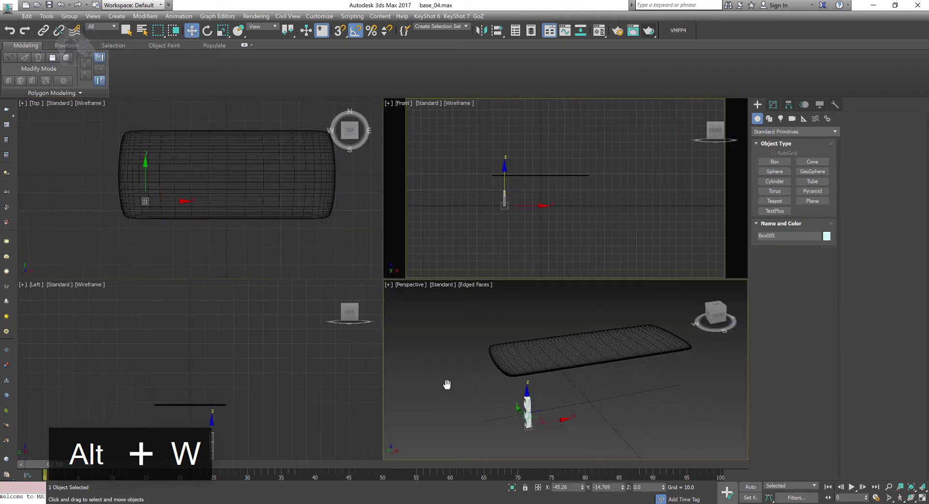
{"action": "key", "text": "alt+w"}
{"action": "middle_click_drag", "start_coordinate": [388, 370], "coordinate": [338, 344], "text": "alt"}
{"action": "scroll", "coordinate": [375, 366], "scroll_direction": "up", "scroll_amount": 3}
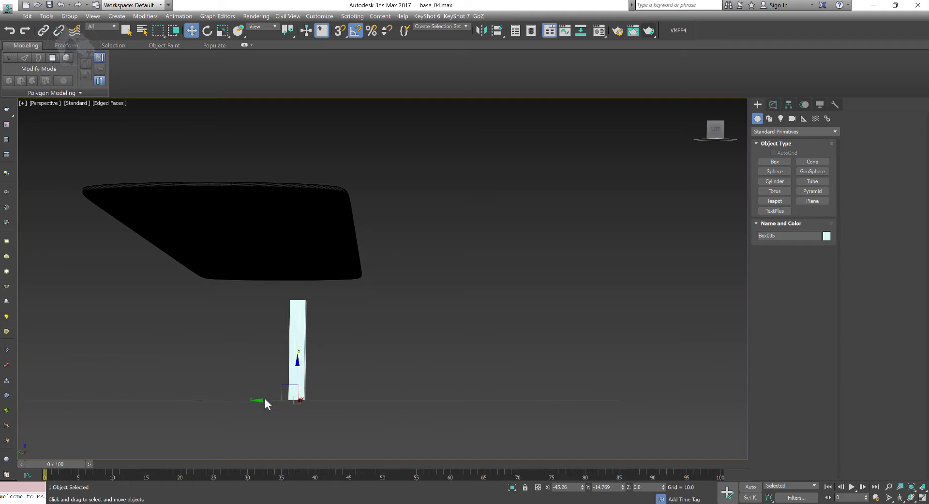
{"action": "left_click_drag", "start_coordinate": [265, 399], "coordinate": [284, 400]}
{"action": "key", "text": "r"}
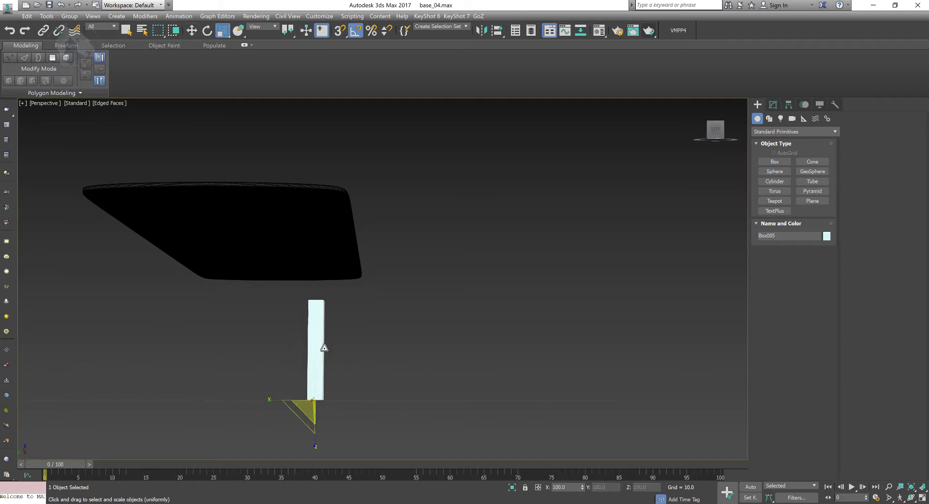
{"action": "left_click_drag", "start_coordinate": [313, 438], "coordinate": [317, 458]}
{"action": "mouse_move", "coordinate": [350, 325]}
{"action": "middle_mouse_down", "text": "alt"}
{"action": "mouse_move", "coordinate": [342, 333]}
{"action": "mouse_move", "coordinate": [347, 326]}
{"action": "middle_mouse_up", "text": "alt"}
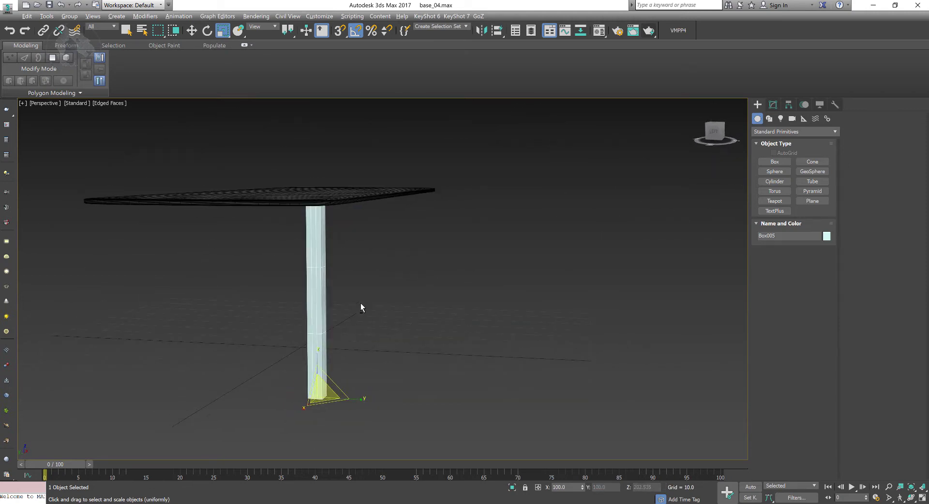
Convert the leg box to an Editable Poly
{"action": "key", "text": "alt"}
{"action": "right_click", "coordinate": [317, 267]}
{"action": "mouse_move", "coordinate": [367, 368]}
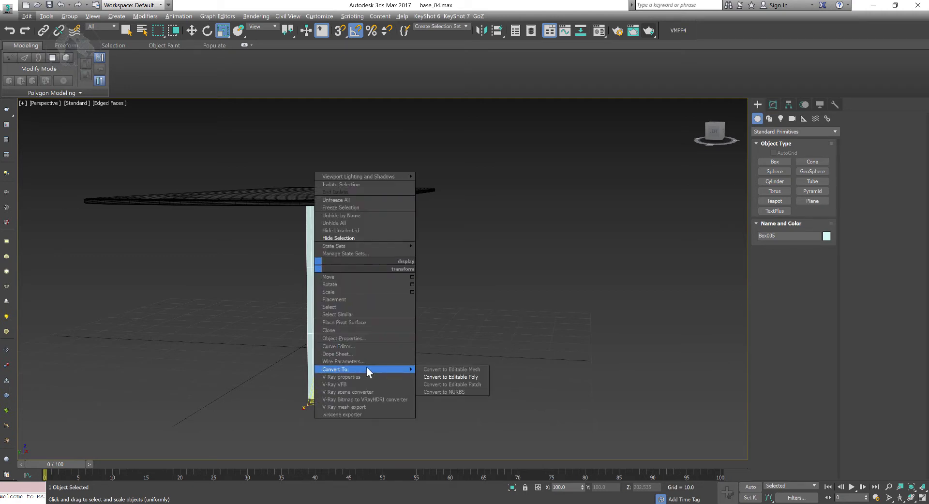
{"action": "left_click", "coordinate": [433, 378]}
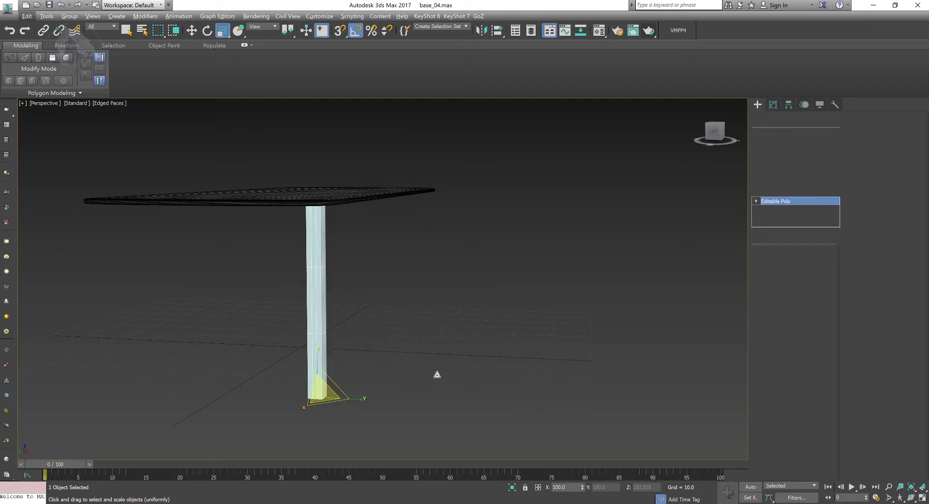
{"action": "middle_click_drag", "start_coordinate": [435, 330], "coordinate": [423, 310], "text": "alt"}
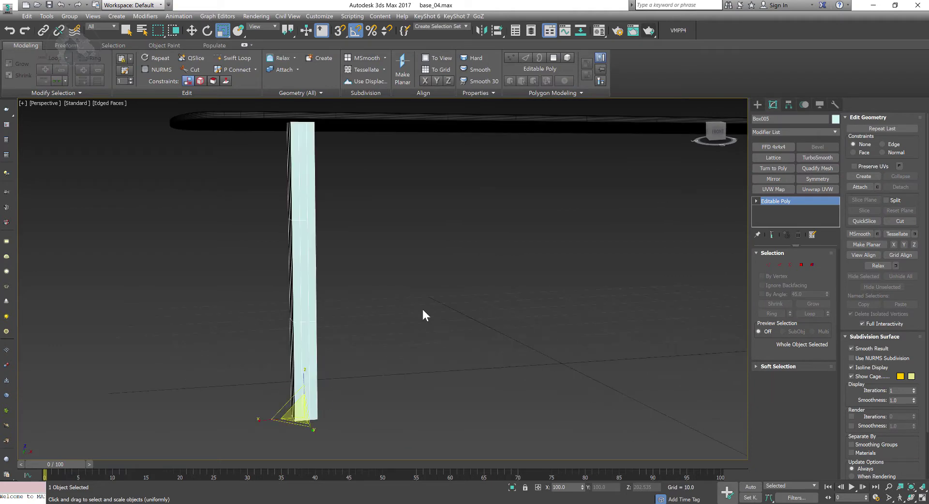
Select the two inner vertical edge loops on one face direction of the leg and convert the selection to vertices
{"action": "left_click", "coordinate": [784, 268]}
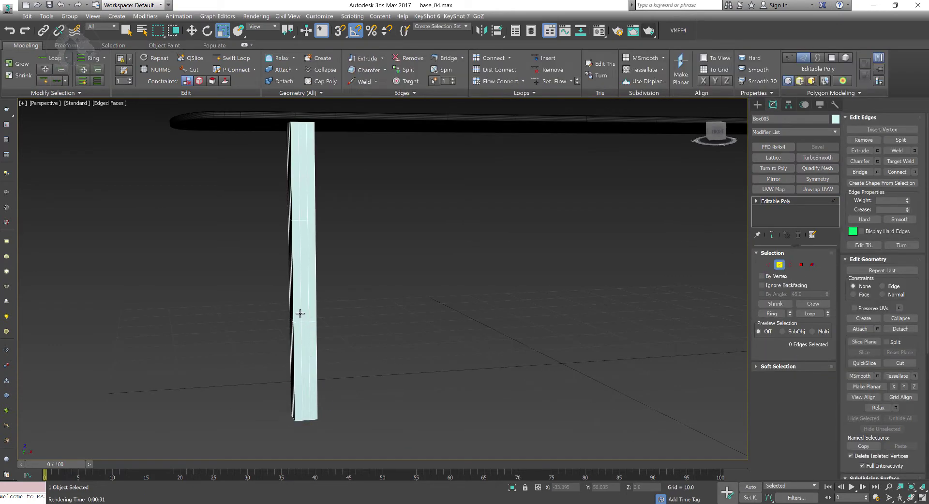
{"action": "double_click", "coordinate": [301, 313]}
{"action": "double_click", "coordinate": [308, 312], "text": "ctrl"}
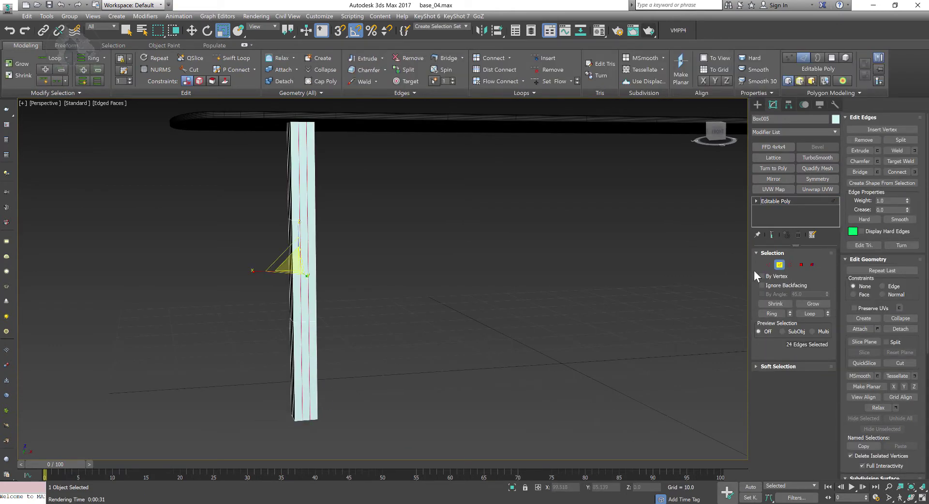
{"action": "left_click", "coordinate": [769, 266], "text": "ctrl"}
{"action": "middle_click_drag", "start_coordinate": [417, 365], "coordinate": [352, 339], "text": "alt"}
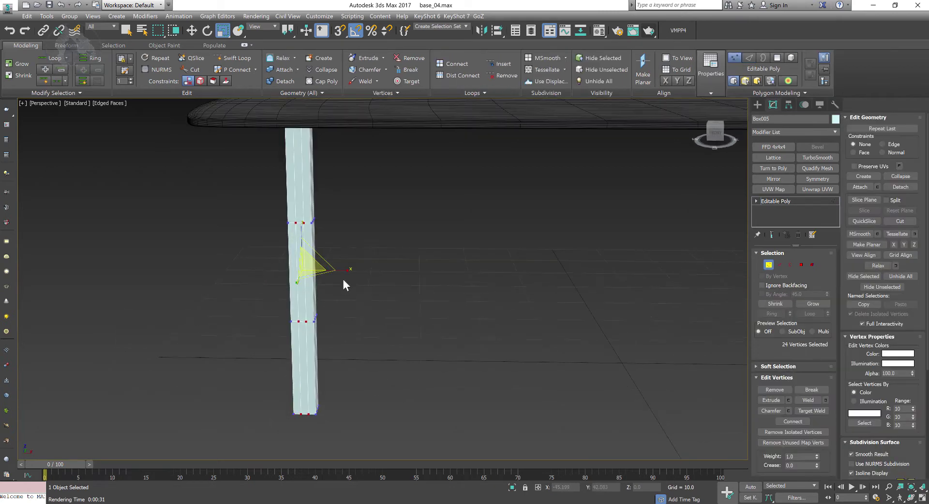
{"action": "middle_click_drag", "start_coordinate": [384, 283], "coordinate": [390, 280], "text": "alt"}
Select the other pair of inner vertical edge loops as vertices and scale them apart to about 210% along Y, toward the leg's corners
{"action": "left_click", "coordinate": [779, 265], "text": "ctrl"}
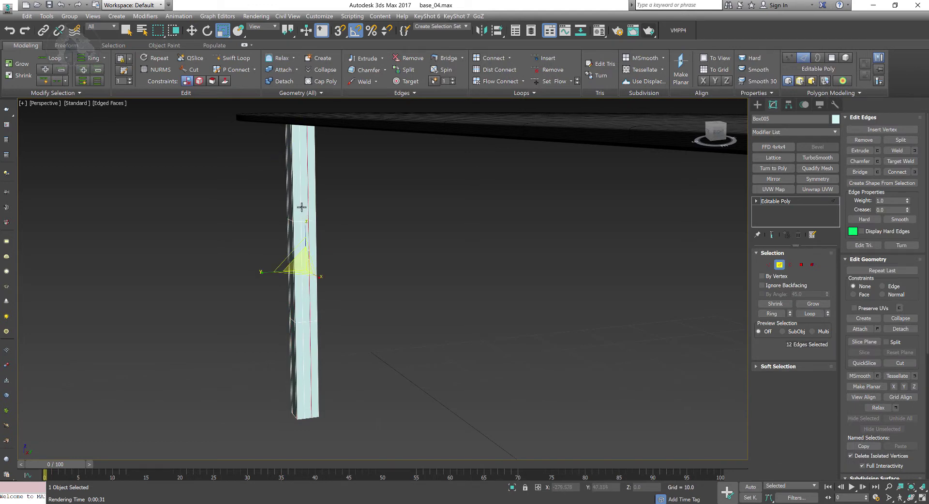
{"action": "double_click", "coordinate": [302, 208], "text": "ctrl"}
{"action": "left_click", "coordinate": [768, 265], "text": "ctrl"}
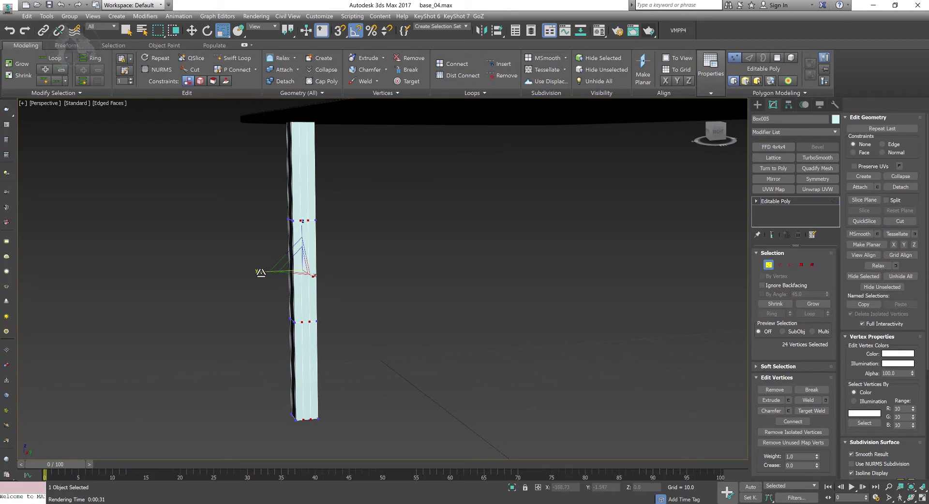
{"action": "left_click_drag", "start_coordinate": [260, 272], "coordinate": [252, 273]}
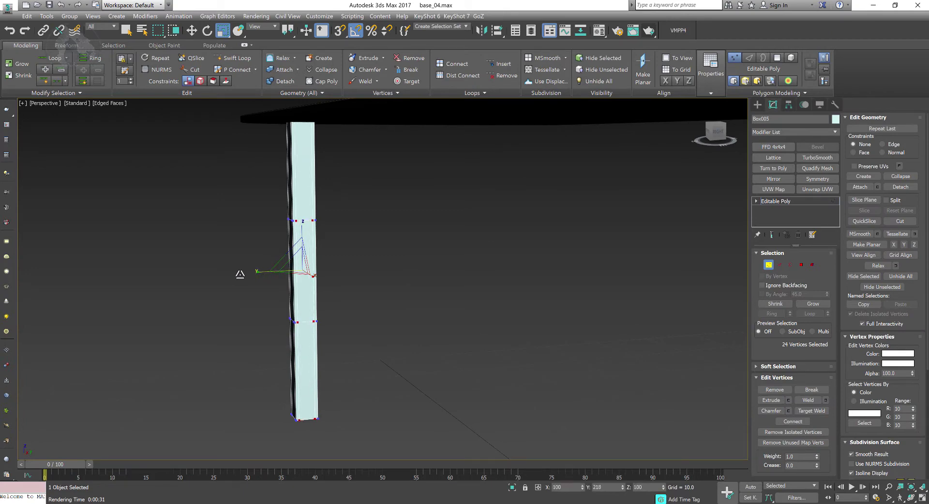
Scale the leg's two middle horizontal vertex rows apart along Z until they sit near its top and bottom ends
{"action": "middle_click_drag", "start_coordinate": [240, 275], "coordinate": [267, 292], "text": "alt"}
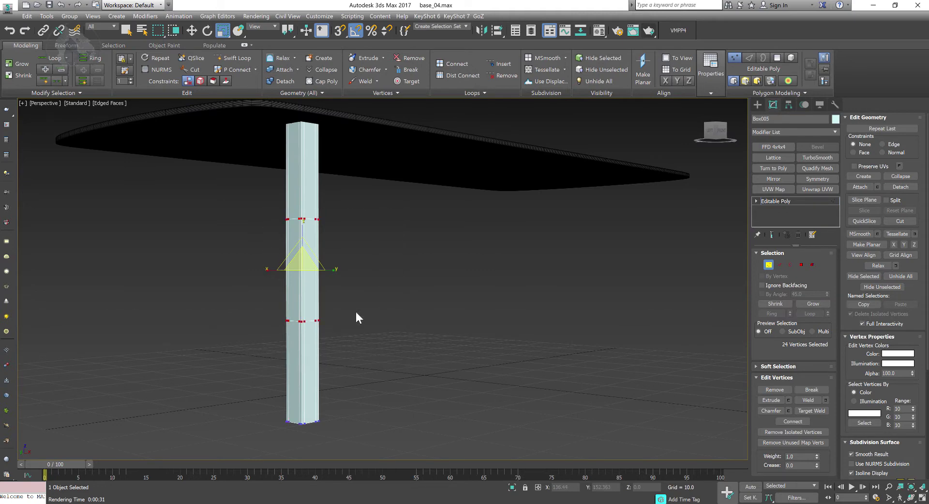
{"action": "left_click_drag", "start_coordinate": [302, 231], "coordinate": [310, 197]}
{"action": "middle_click_drag", "start_coordinate": [313, 213], "coordinate": [312, 226], "text": "alt"}
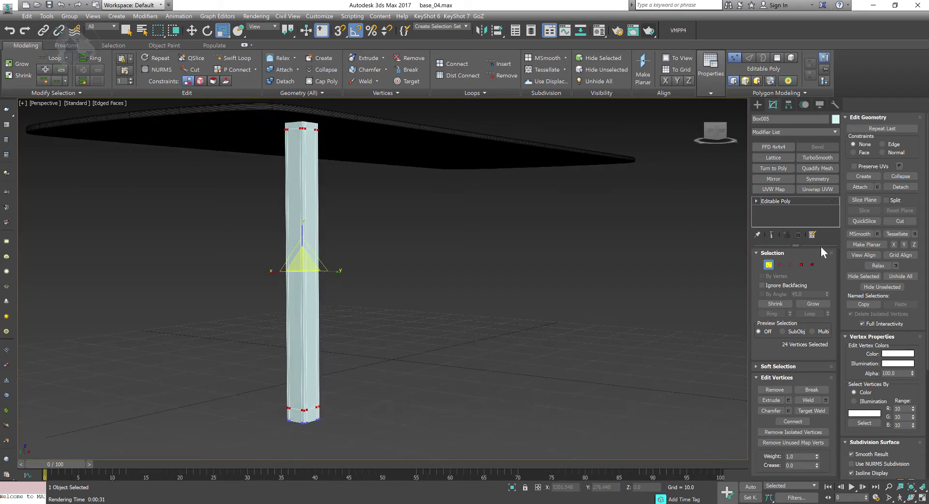
Try to connect the leg's vertical edges with five horizontal edge loops
{"action": "left_click", "coordinate": [780, 265]}
{"action": "right_click", "coordinate": [301, 199]}
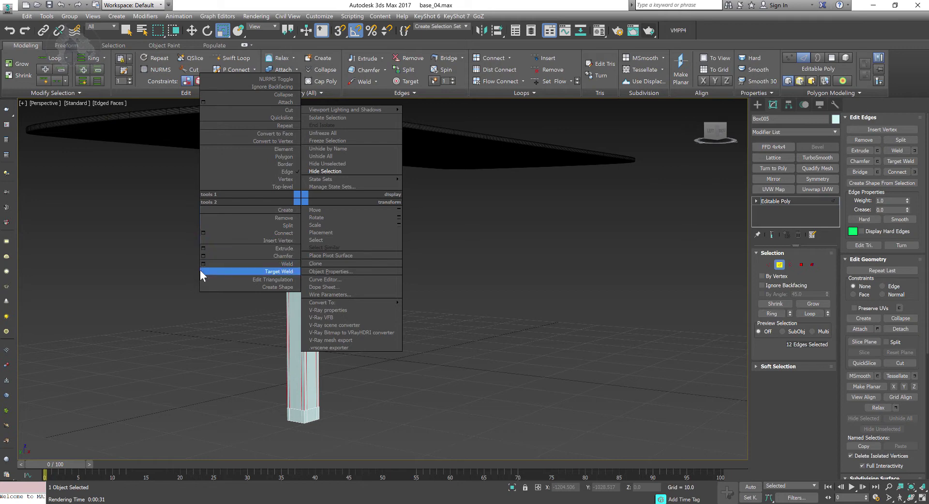
{"action": "left_click", "coordinate": [203, 233]}
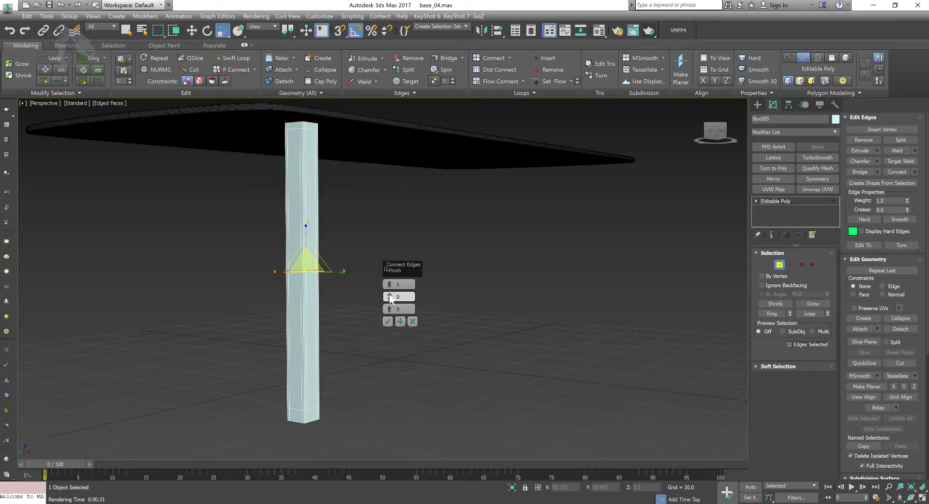
{"action": "left_click_drag", "start_coordinate": [389, 295], "coordinate": [394, 276]}
{"action": "left_click", "coordinate": [388, 322]}
{"action": "middle_click_drag", "start_coordinate": [369, 310], "coordinate": [373, 313], "text": "alt"}
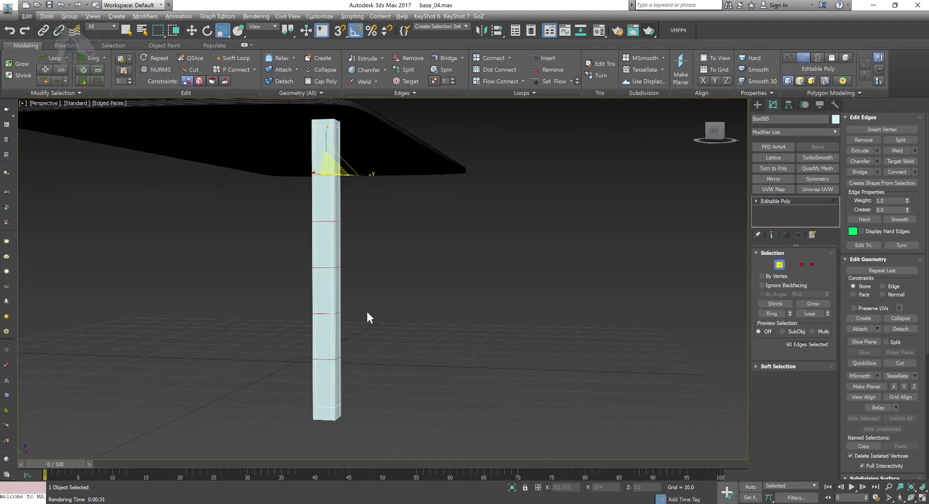
{"action": "key", "text": "ctrl+z"}
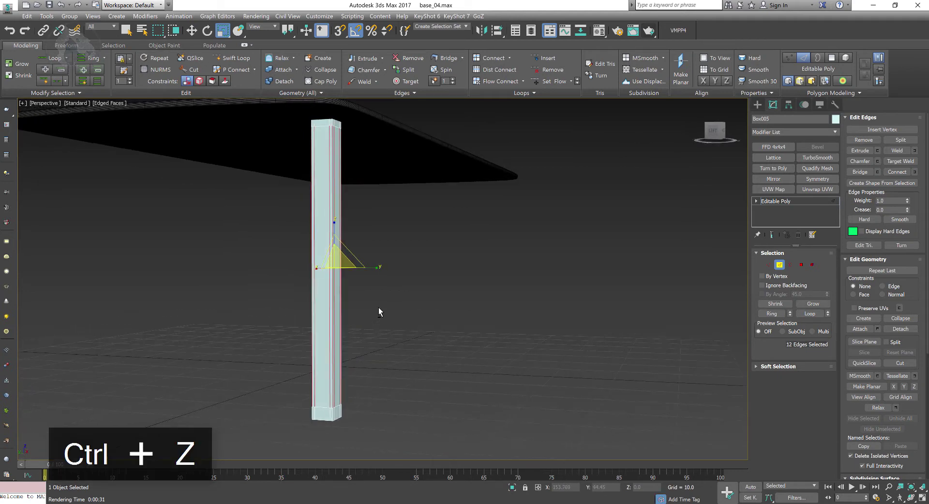
Switch to vertex editing and select all vertices at the leg's top end
{"action": "left_click", "coordinate": [768, 263]}
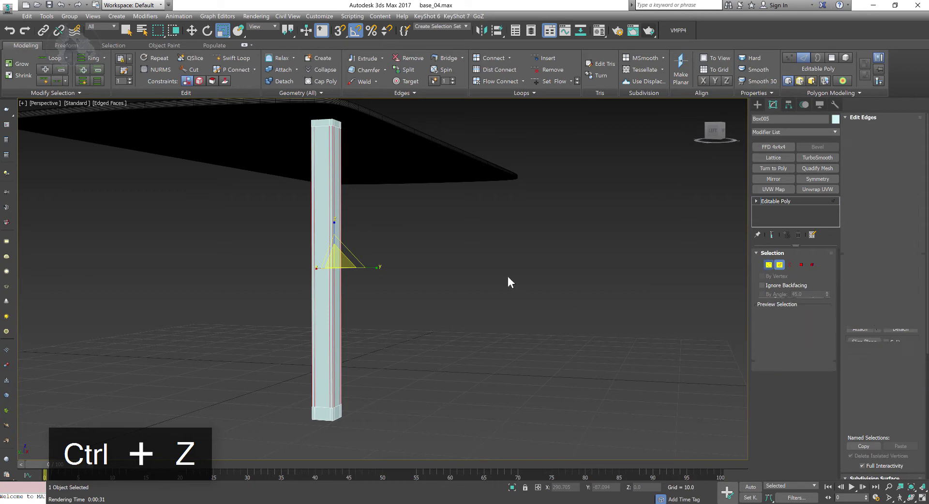
{"action": "left_click_drag", "start_coordinate": [465, 146], "coordinate": [479, 113]}
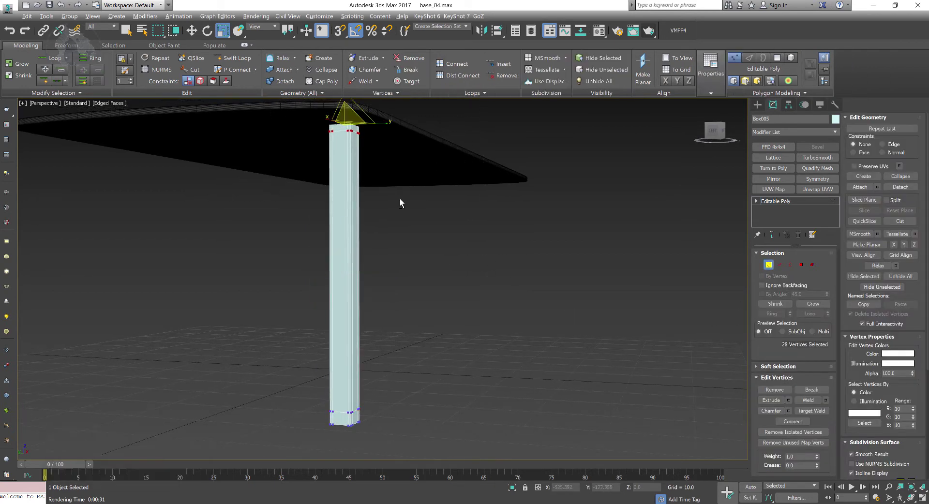
{"action": "middle_click_drag", "start_coordinate": [400, 198], "coordinate": [436, 222], "text": "alt"}
Try to slant the leg by moving its top vertices along Y toward the slab's centre
{"action": "key", "text": "w"}
{"action": "left_click_drag", "start_coordinate": [389, 172], "coordinate": [370, 172]}
{"action": "middle_click_drag", "start_coordinate": [370, 172], "coordinate": [503, 342], "text": "alt"}
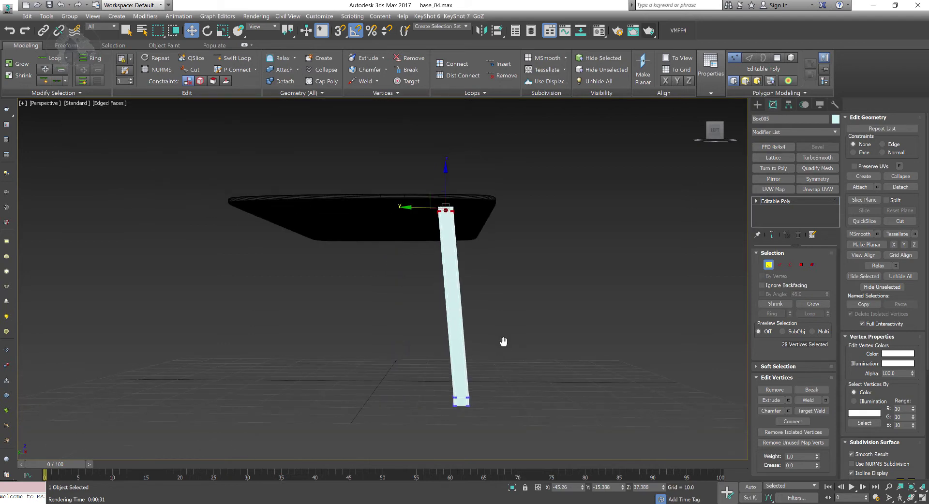
{"action": "scroll", "coordinate": [510, 268], "scroll_direction": "up", "scroll_amount": 3}
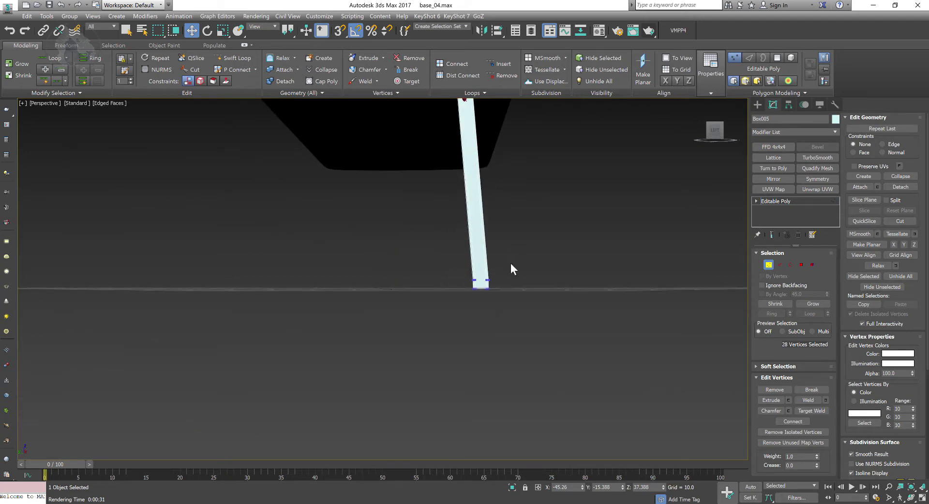
{"action": "scroll", "coordinate": [413, 300], "scroll_direction": "up", "scroll_amount": 2}
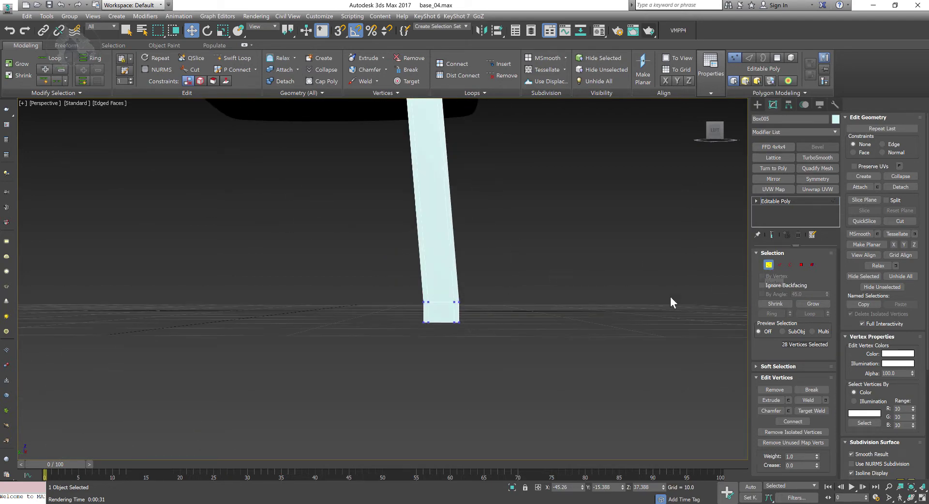
{"action": "key", "text": "ctrl+z"}
{"action": "key", "text": "ctrl+z"}
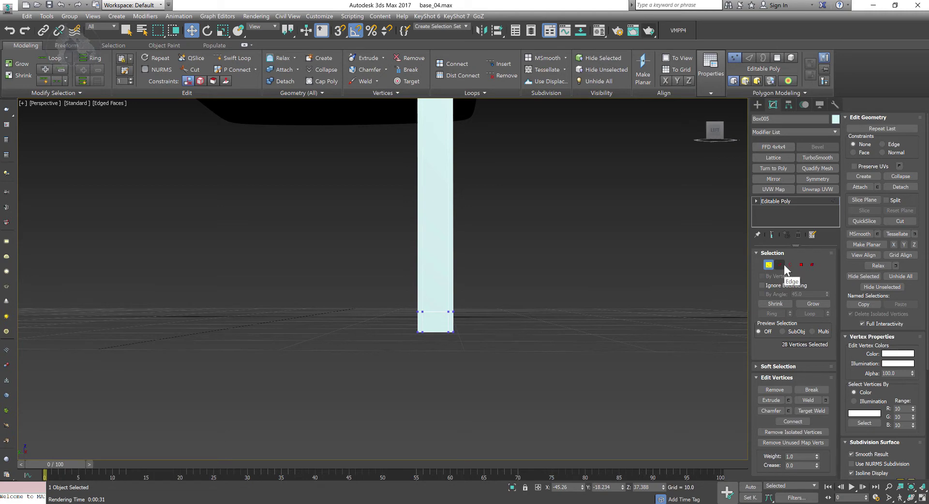
Move the leg's top vertices about 3.6 units along Y toward the slab's centre so the leg slants inward
{"action": "middle_click_drag", "start_coordinate": [468, 197], "coordinate": [399, 219], "text": "alt"}
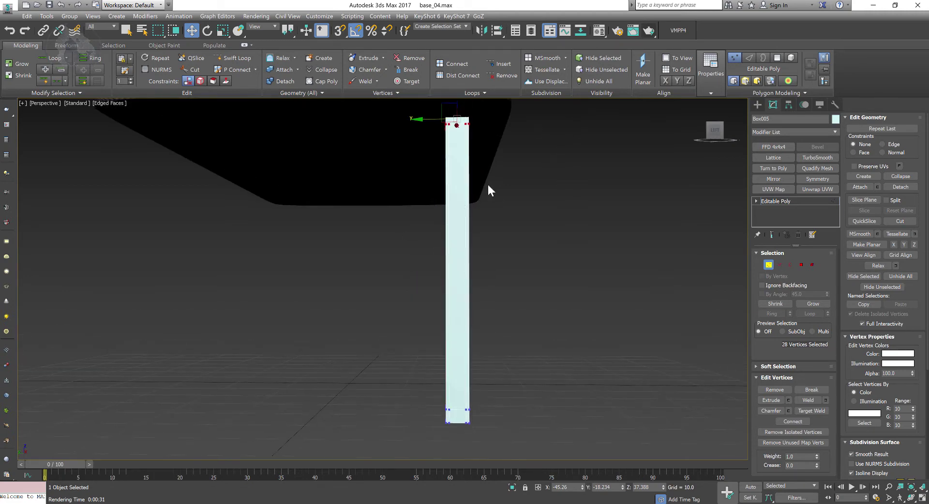
{"action": "middle_click_drag", "start_coordinate": [488, 185], "coordinate": [439, 220], "text": "alt"}
{"action": "left_click_drag", "start_coordinate": [440, 165], "coordinate": [411, 167]}
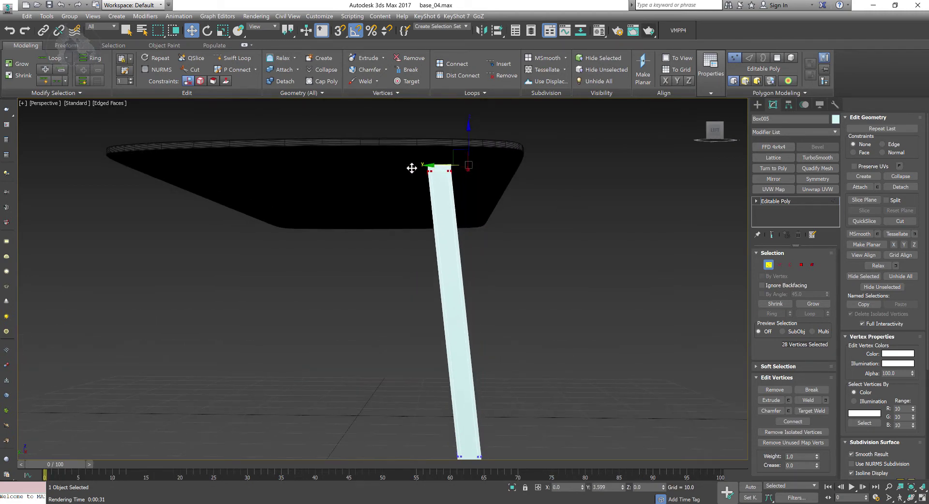
Move the leg's top vertices about 2.3 units farther along Y and 4.8 units along X toward the slab's centre
{"action": "middle_click_drag", "start_coordinate": [475, 287], "coordinate": [478, 262]}
{"action": "scroll", "coordinate": [482, 256], "scroll_direction": "down", "scroll_amount": 3}
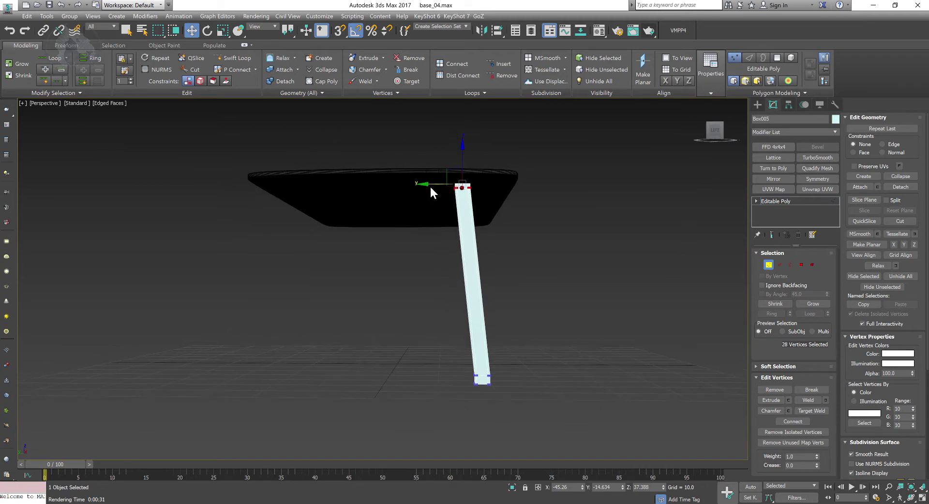
{"action": "left_click_drag", "start_coordinate": [434, 186], "coordinate": [426, 187]}
{"action": "middle_click_drag", "start_coordinate": [576, 299], "coordinate": [520, 291], "text": "alt"}
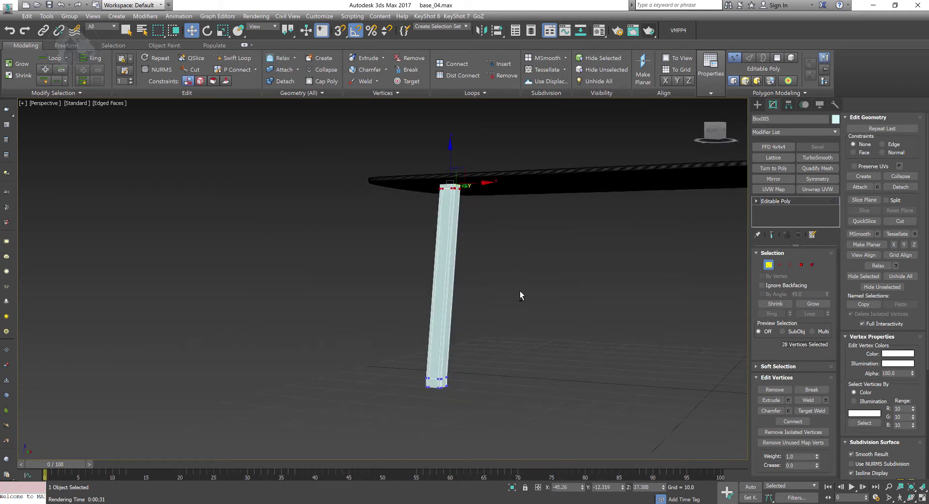
{"action": "left_click_drag", "start_coordinate": [476, 191], "coordinate": [501, 187]}
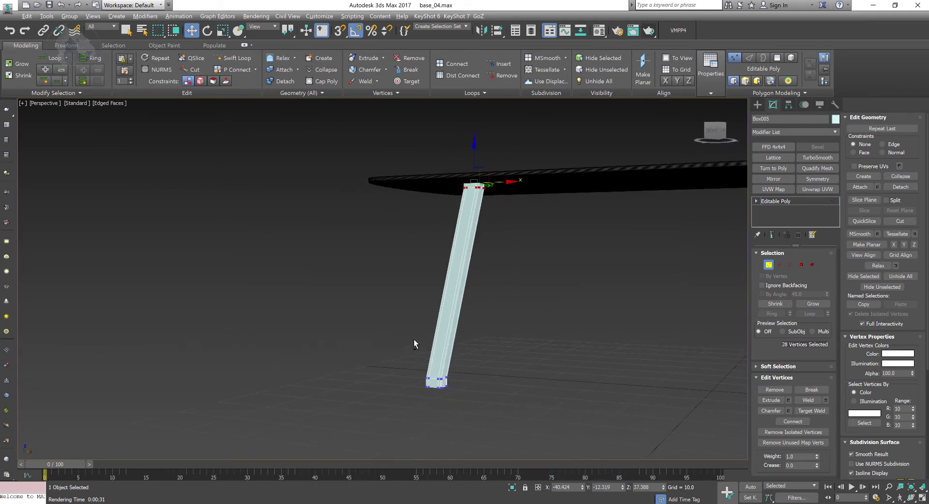
In the Front view, select the leg's bottommost vertices and shift them about 0.23 units along X outward to follow the slant
{"action": "middle_click_drag", "start_coordinate": [415, 342], "coordinate": [443, 361], "text": "alt"}
{"action": "key", "text": "alt+w"}
{"action": "right_click", "coordinate": [535, 228]}
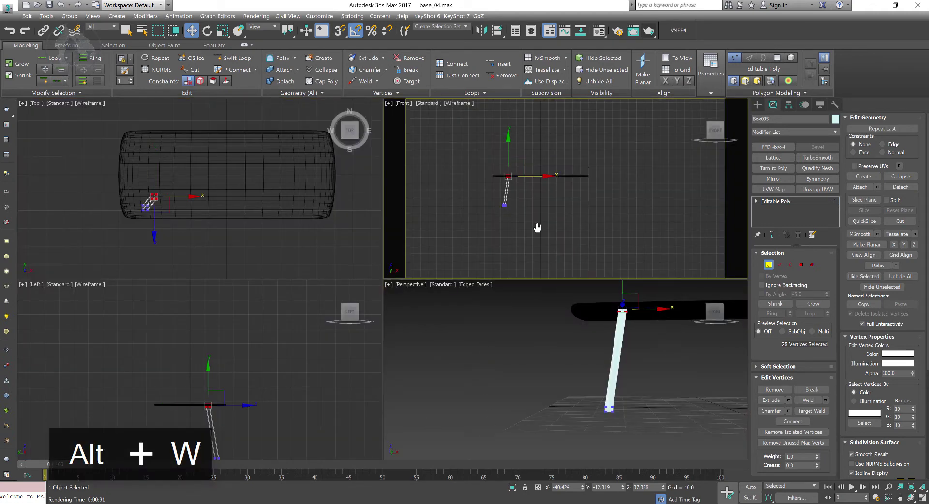
{"action": "key", "text": "alt+w"}
{"action": "middle_click_drag", "start_coordinate": [296, 340], "coordinate": [542, 222]}
{"action": "scroll", "coordinate": [536, 238], "scroll_direction": "down", "scroll_amount": 12}
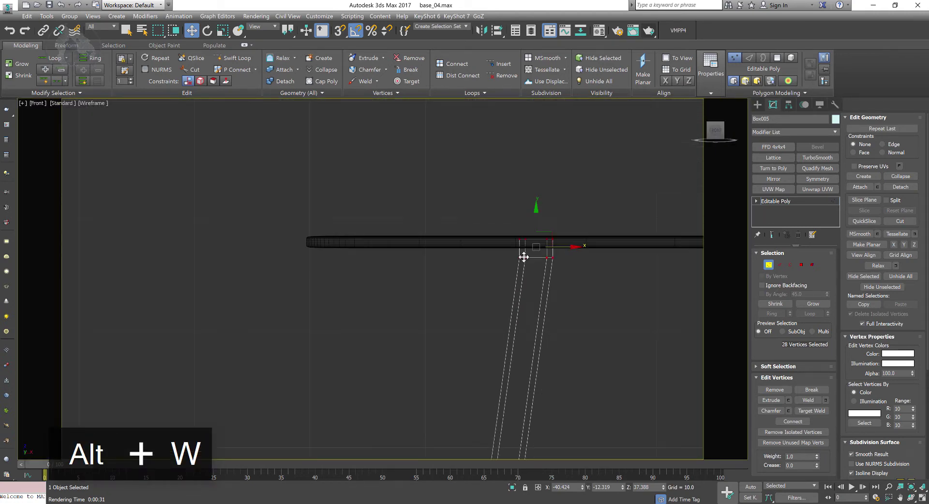
{"action": "middle_click_drag", "start_coordinate": [502, 296], "coordinate": [492, 138]}
{"action": "scroll", "coordinate": [467, 297], "scroll_direction": "down", "scroll_amount": 5}
{"action": "scroll", "coordinate": [450, 363], "scroll_direction": "up", "scroll_amount": 3}
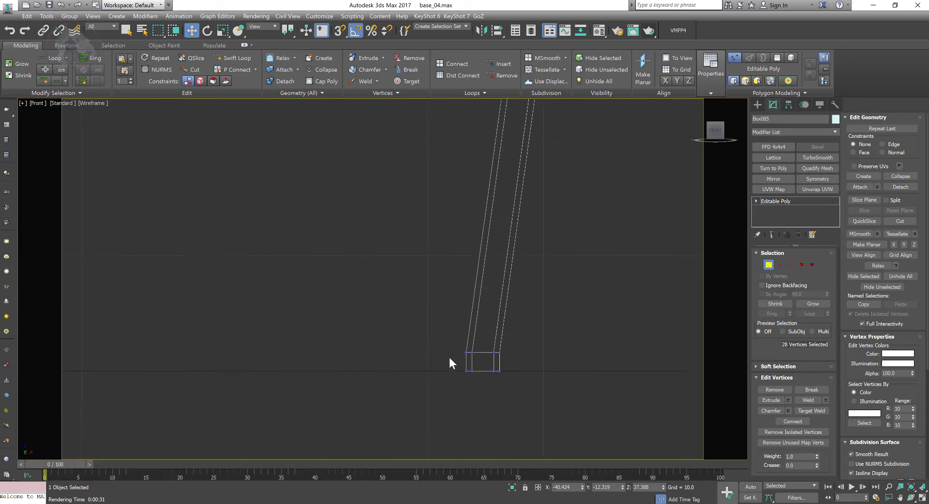
{"action": "scroll", "coordinate": [432, 310], "scroll_direction": "up", "scroll_amount": 3}
{"action": "scroll", "coordinate": [432, 309], "scroll_direction": "up", "scroll_amount": 1}
{"action": "left_click_drag", "start_coordinate": [426, 302], "coordinate": [638, 366]}
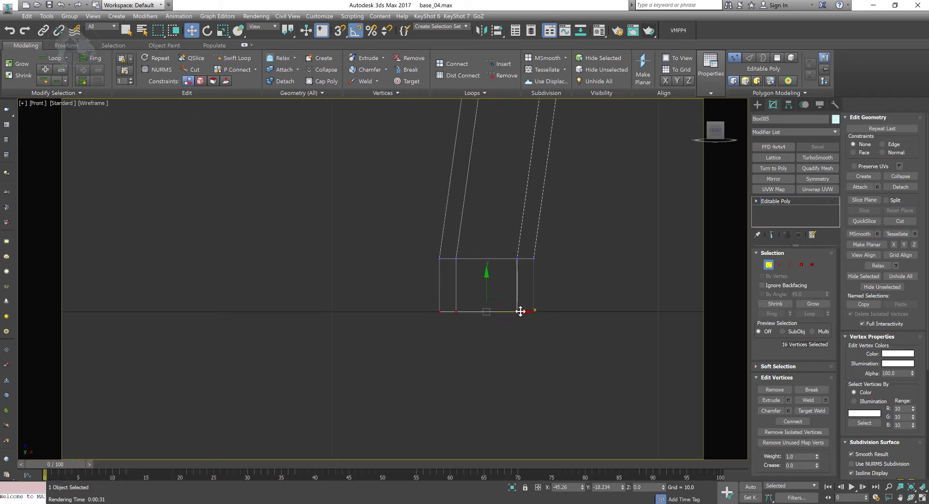
{"action": "left_click_drag", "start_coordinate": [521, 311], "coordinate": [513, 311]}
{"action": "scroll", "coordinate": [527, 312], "scroll_direction": "down", "scroll_amount": 3}
{"action": "middle_click_drag", "start_coordinate": [527, 313], "coordinate": [542, 335]}
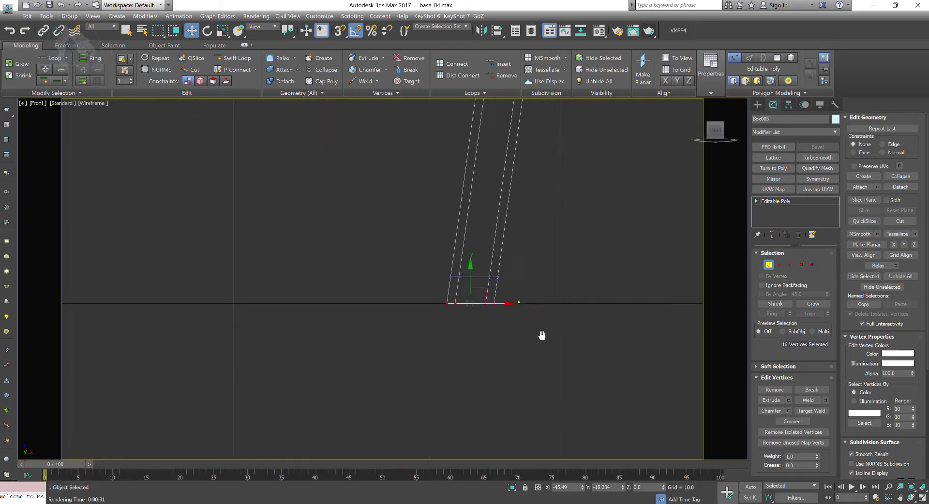
In the Left view, shift the leg's bottommost vertices about 0.27 units outward to continue the leg's slanted lines
{"action": "key", "text": "alt+w"}
{"action": "middle_click_drag", "start_coordinate": [234, 417], "coordinate": [263, 390]}
{"action": "key", "text": "alt+w"}
{"action": "key", "text": "z"}
{"action": "scroll", "coordinate": [508, 404], "scroll_direction": "down", "scroll_amount": 1}
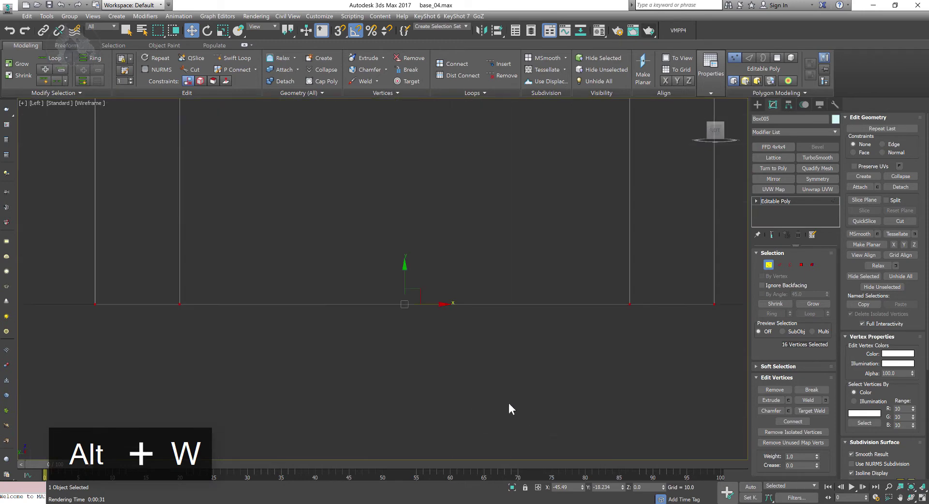
{"action": "scroll", "coordinate": [509, 403], "scroll_direction": "down", "scroll_amount": 4}
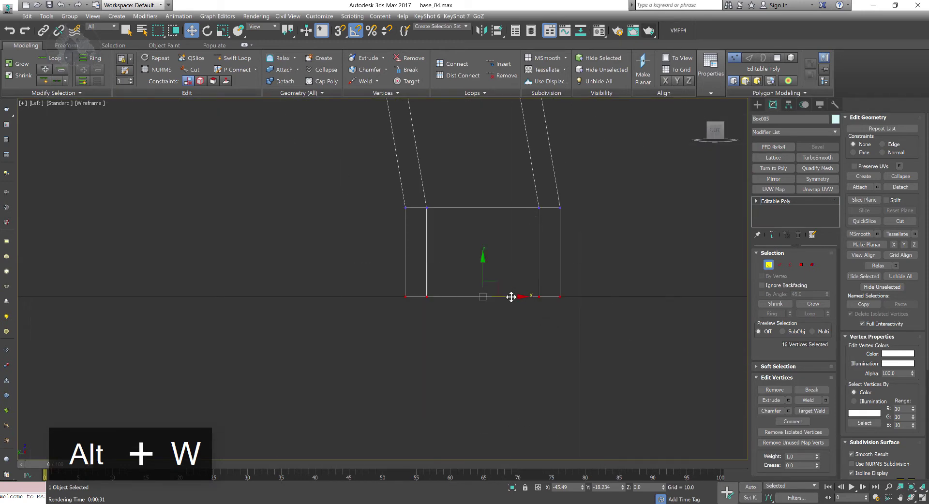
{"action": "left_click_drag", "start_coordinate": [511, 296], "coordinate": [525, 297]}
{"action": "key", "text": "alt+w"}
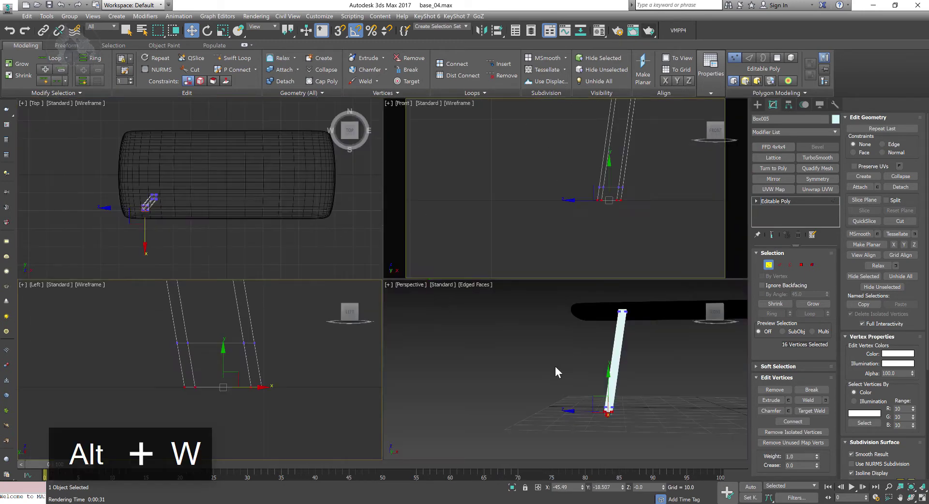
In the Perspective view, try to remove the horizontal edge loop near the leg's top end
{"action": "key", "text": "alt+w"}
{"action": "middle_click_drag", "start_coordinate": [549, 368], "coordinate": [432, 269], "text": "alt"}
{"action": "middle_click_drag", "start_coordinate": [439, 235], "coordinate": [465, 257]}
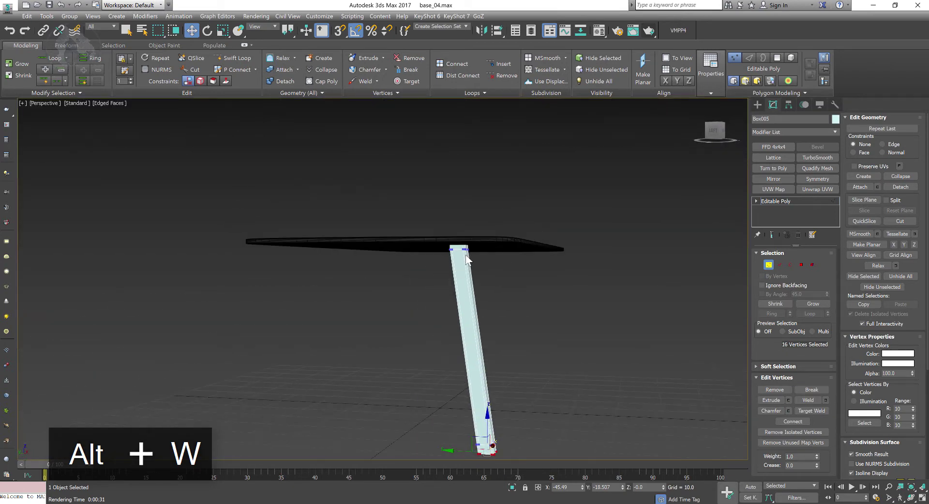
{"action": "scroll", "coordinate": [466, 255], "scroll_direction": "up", "scroll_amount": 4}
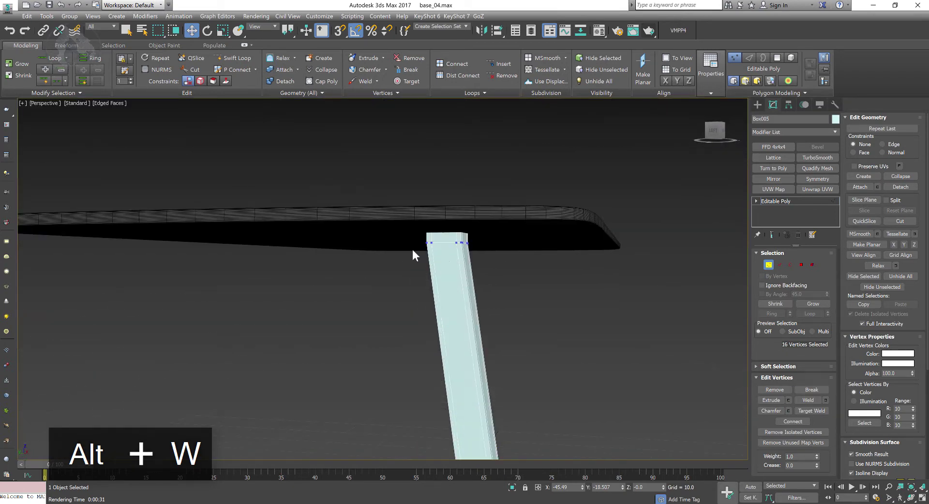
{"action": "left_click", "coordinate": [779, 266]}
{"action": "double_click", "coordinate": [444, 247]}
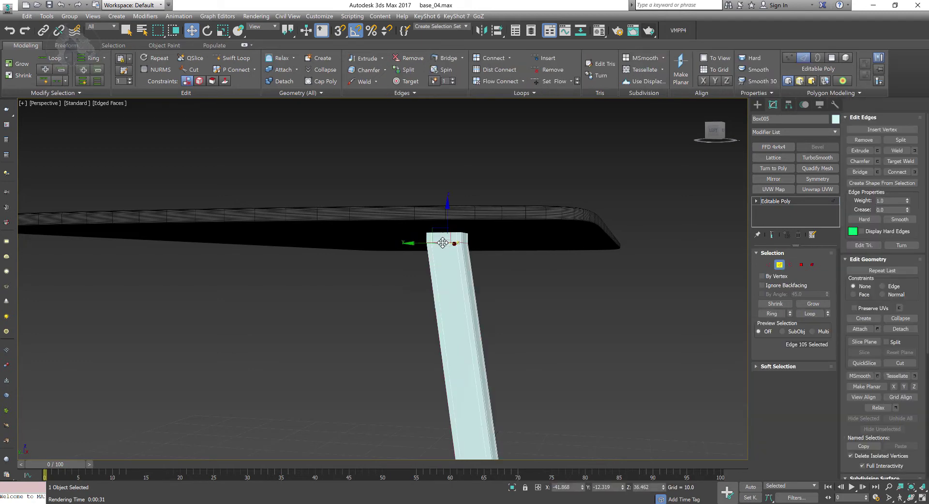
{"action": "key", "text": "ctrl+BackSpace"}
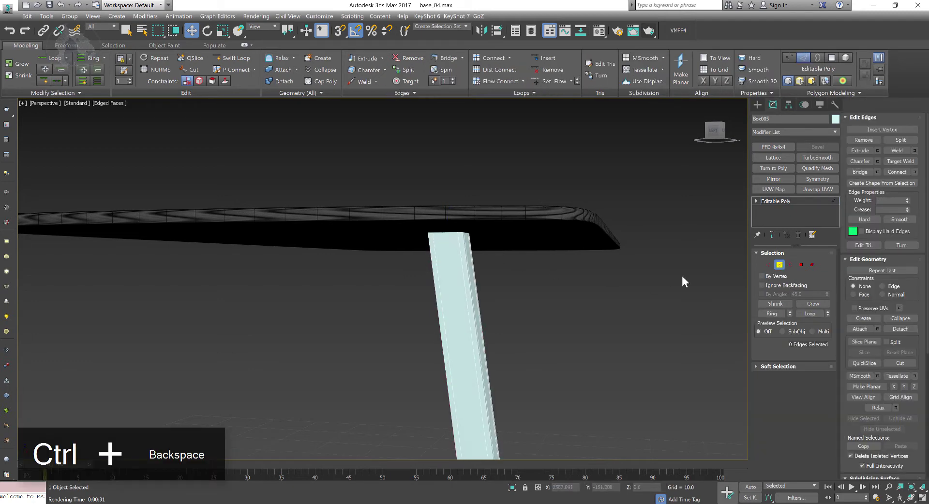
Try TurboSmooth on the leg without its top edge loop, then undo the smoothing and the loop removal
{"action": "scroll", "coordinate": [488, 191], "scroll_direction": "down", "scroll_amount": 4}
{"action": "middle_click_drag", "start_coordinate": [487, 190], "coordinate": [526, 288], "text": "alt"}
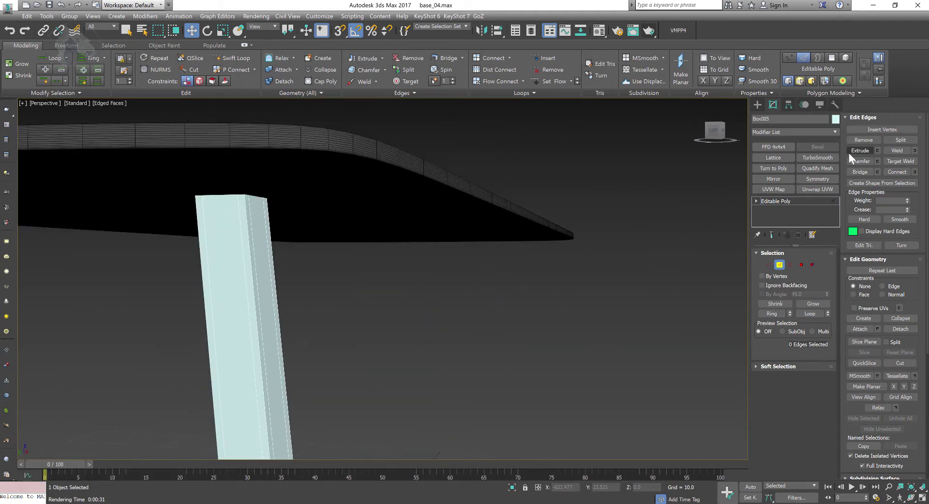
{"action": "left_click", "coordinate": [829, 158]}
{"action": "key", "text": "ctrl+z"}
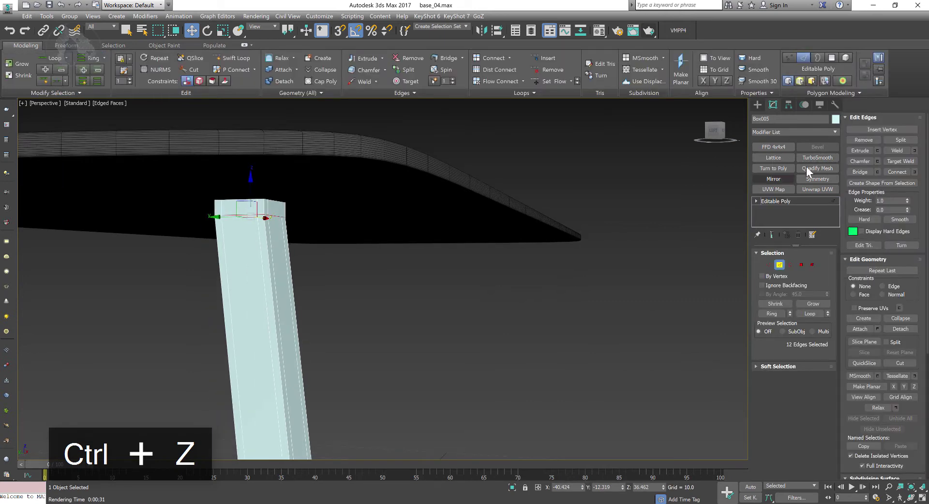
Apply TurboSmooth to the leg to inspect how its ends are rounded, then delete the modifier
{"action": "left_click", "coordinate": [813, 158]}
{"action": "middle_click_drag", "start_coordinate": [407, 357], "coordinate": [460, 282]}
{"action": "scroll", "coordinate": [461, 281], "scroll_direction": "down", "scroll_amount": 5}
{"action": "scroll", "coordinate": [483, 322], "scroll_direction": "down", "scroll_amount": 2}
{"action": "middle_click_drag", "start_coordinate": [483, 322], "coordinate": [455, 232]}
{"action": "scroll", "coordinate": [459, 266], "scroll_direction": "up", "scroll_amount": 3}
{"action": "middle_click_drag", "start_coordinate": [477, 331], "coordinate": [486, 226], "text": "alt"}
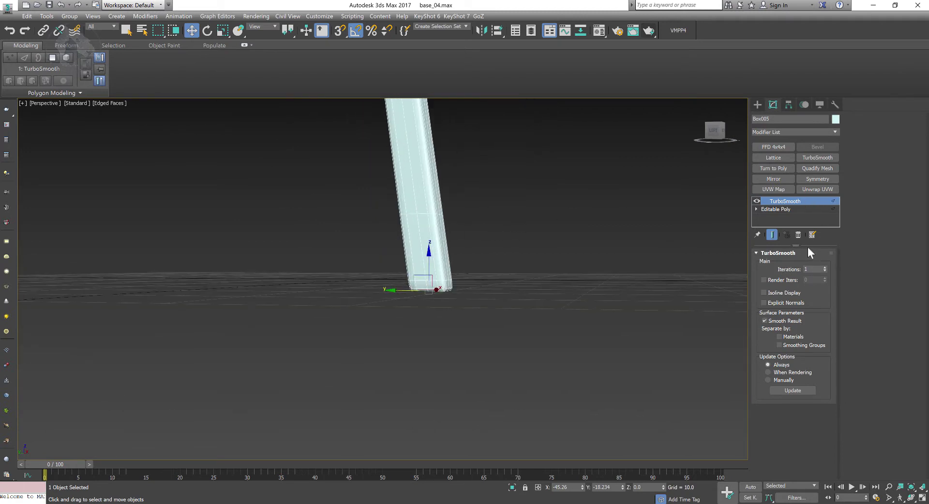
{"action": "left_click", "coordinate": [799, 235]}
Set the movement constraint to Edge and slide the horizontal loop near the leg's bottom down to about Z 0.28
{"action": "middle_click_drag", "start_coordinate": [479, 276], "coordinate": [500, 269]}
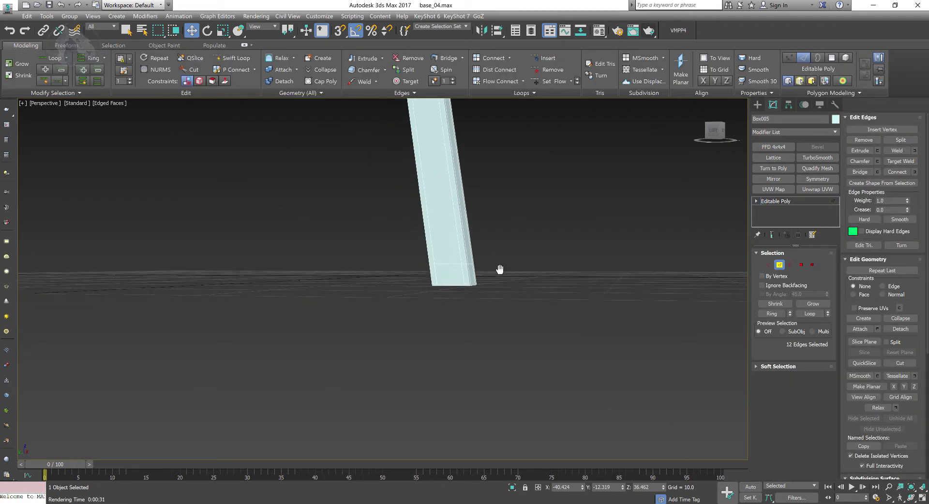
{"action": "scroll", "coordinate": [500, 269], "scroll_direction": "up", "scroll_amount": 2}
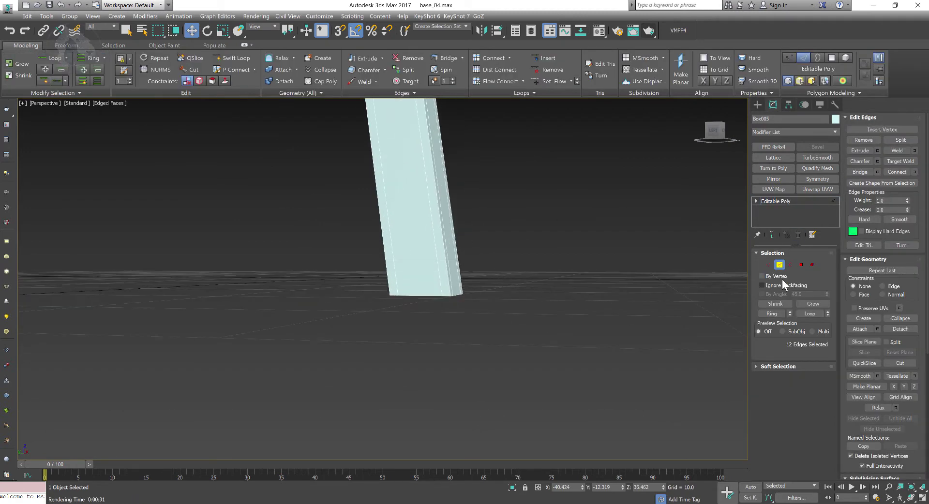
{"action": "double_click", "coordinate": [418, 262]}
{"action": "middle_click_drag", "start_coordinate": [494, 286], "coordinate": [501, 311]}
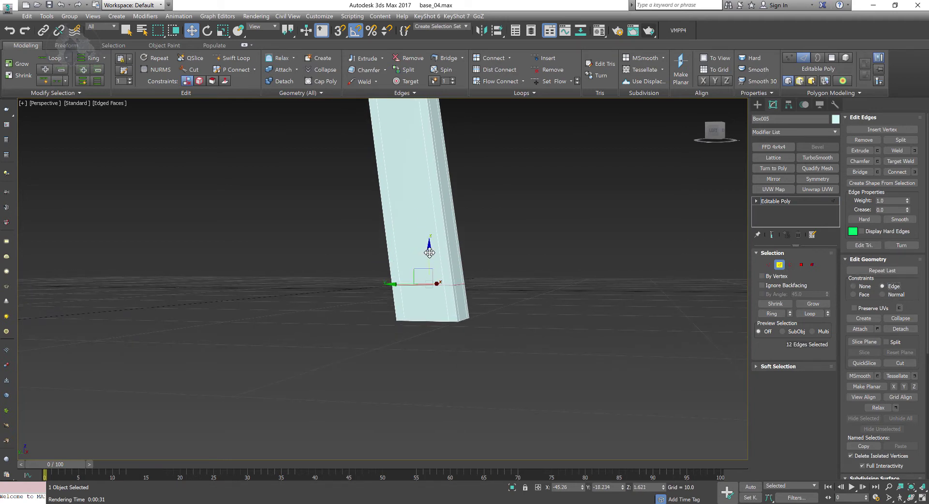
{"action": "left_click_drag", "start_coordinate": [429, 252], "coordinate": [427, 308]}
Select the horizontal edge loop near the leg's top and slide it up to about Z 37.3
{"action": "scroll", "coordinate": [494, 292], "scroll_direction": "down", "scroll_amount": 5}
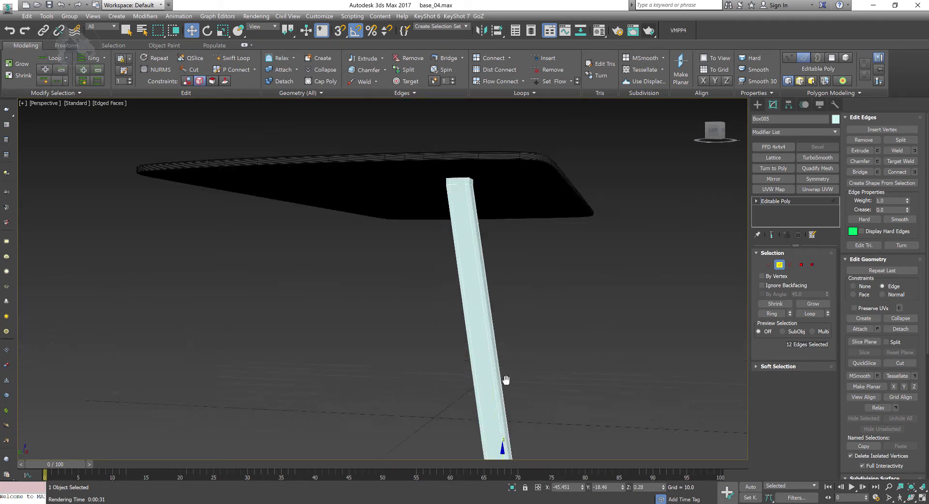
{"action": "scroll", "coordinate": [460, 216], "scroll_direction": "up", "scroll_amount": 8}
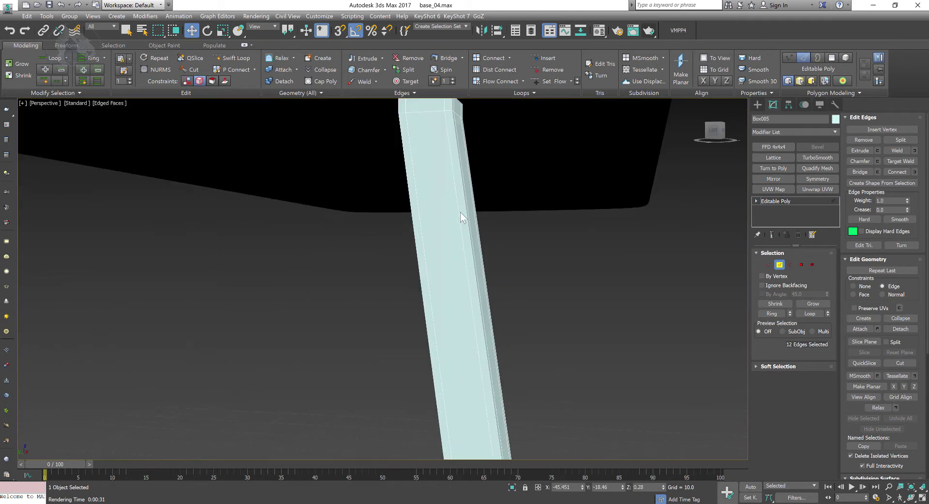
{"action": "double_click", "coordinate": [430, 192]}
{"action": "key", "text": "ctrl+z"}
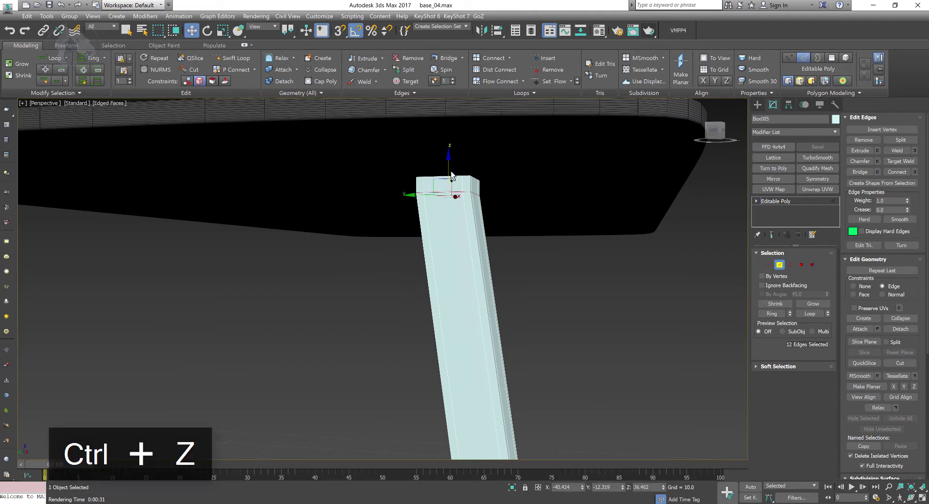
{"action": "left_click_drag", "start_coordinate": [446, 166], "coordinate": [451, 149]}
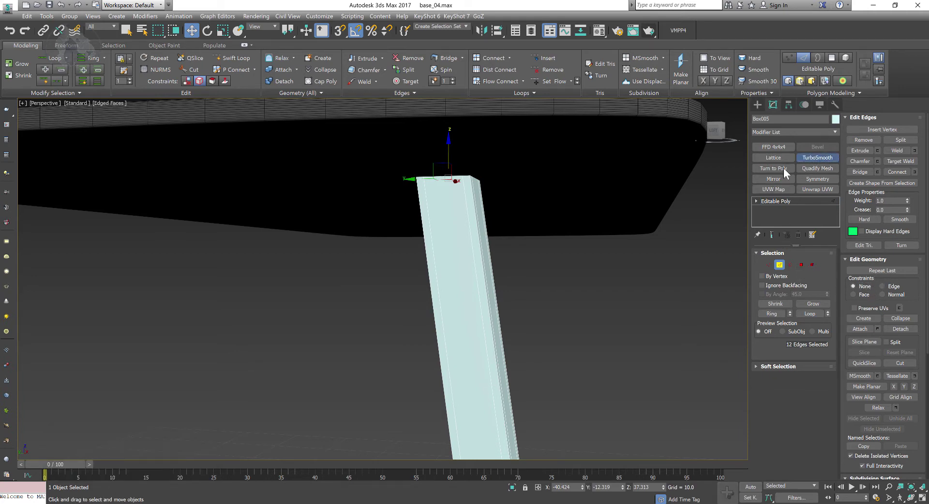
Preview the leg with TurboSmooth after tightening both end loops, then delete the modifier
{"action": "left_click", "coordinate": [806, 159]}
{"action": "scroll", "coordinate": [659, 274], "scroll_direction": "down", "scroll_amount": 5}
{"action": "middle_click_drag", "start_coordinate": [582, 219], "coordinate": [567, 228], "text": "alt"}
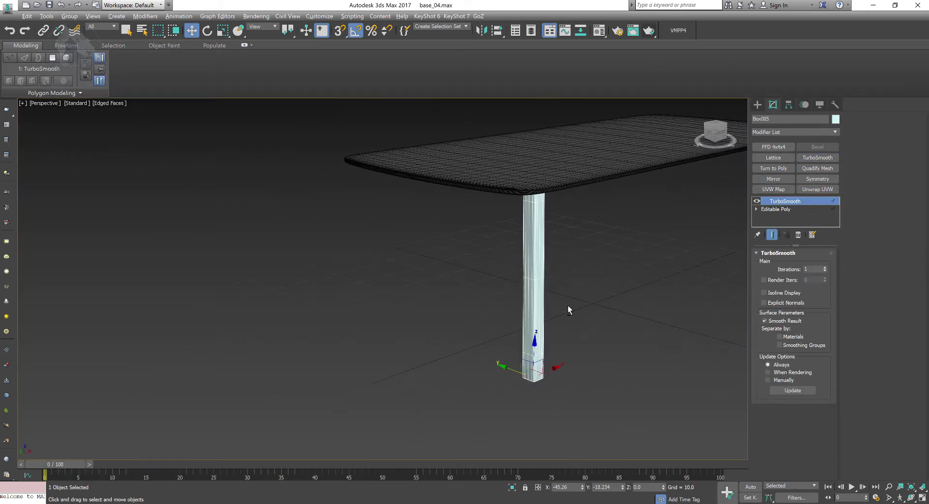
{"action": "middle_click_drag", "start_coordinate": [567, 306], "coordinate": [580, 300], "text": "alt"}
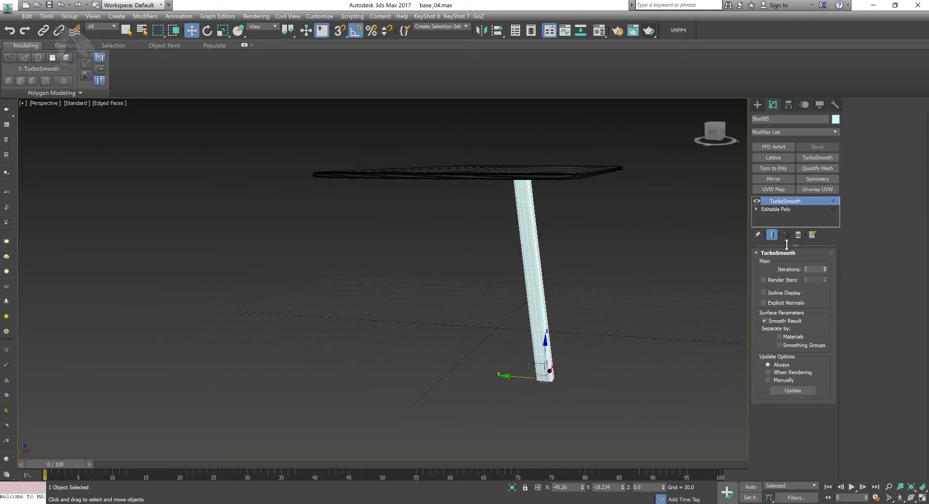
{"action": "left_click", "coordinate": [799, 234]}
Switch to polygon editing and add a horizontal edge loop a little above the leg's foot with Swift Loop
{"action": "key", "text": "2"}
{"action": "scroll", "coordinate": [622, 325], "scroll_direction": "up", "scroll_amount": 5}
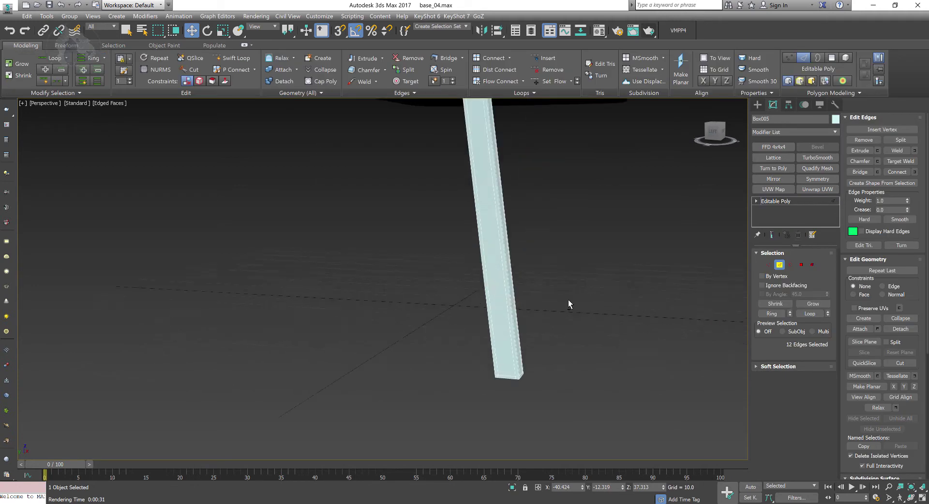
{"action": "left_click", "coordinate": [800, 265]}
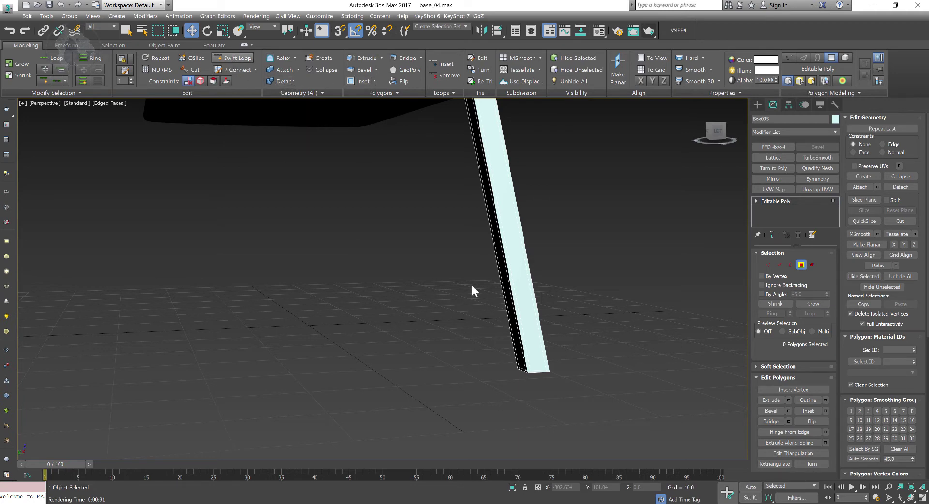
{"action": "key", "text": "shift+alt+w"}
{"action": "scroll", "coordinate": [482, 302], "scroll_direction": "up", "scroll_amount": 5}
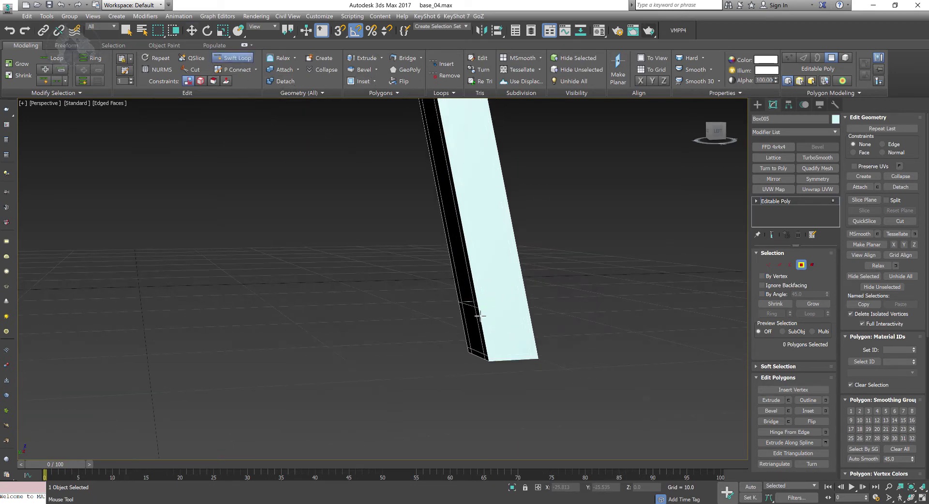
{"action": "left_click", "coordinate": [480, 319]}
{"action": "right_click", "coordinate": [480, 320]}
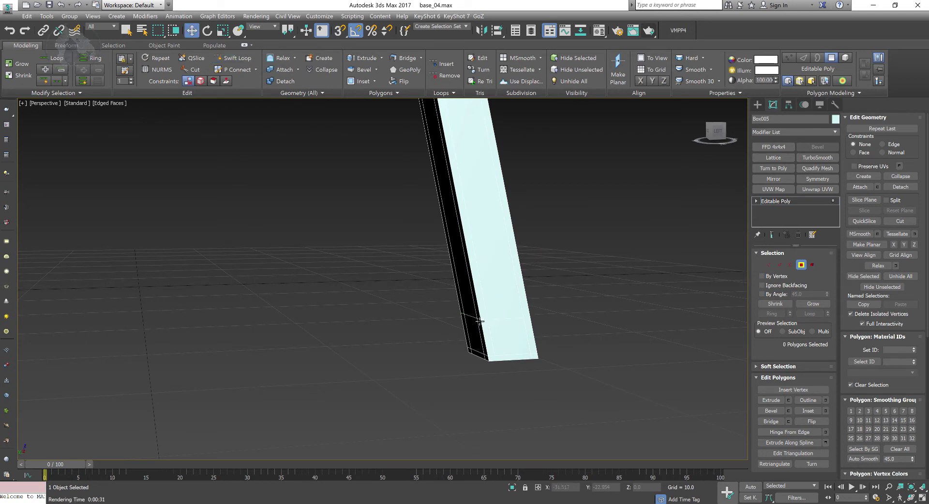
Select the three inward-facing polygons at the leg's foot and extrude them as a Group to form a long base bar
{"action": "middle_click_drag", "start_coordinate": [608, 345], "coordinate": [616, 341]}
{"action": "left_click", "coordinate": [482, 334]}
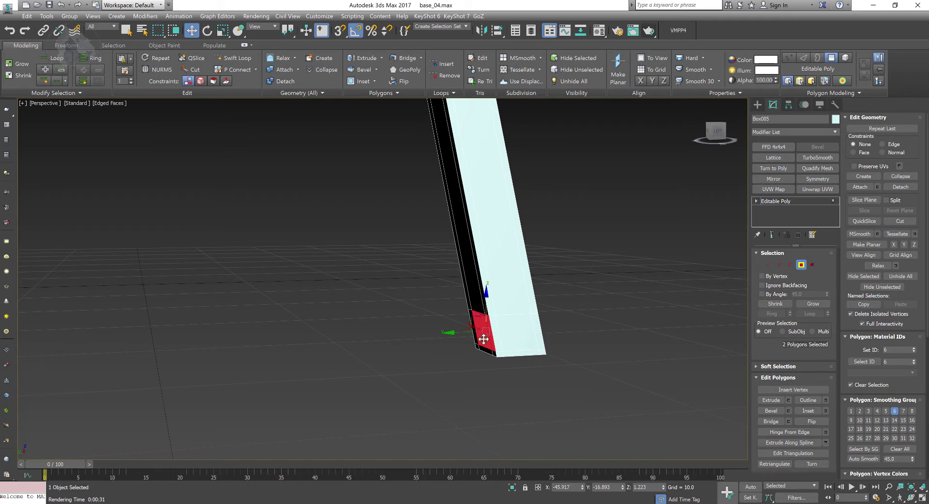
{"action": "left_click", "coordinate": [470, 316], "text": "ctrl"}
{"action": "middle_click_drag", "start_coordinate": [526, 330], "coordinate": [528, 335], "text": "alt"}
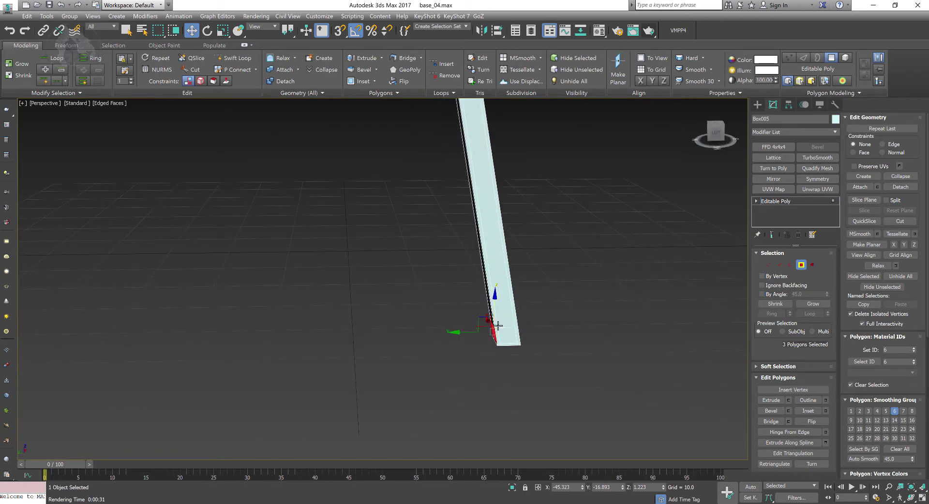
{"action": "right_click", "coordinate": [478, 326]}
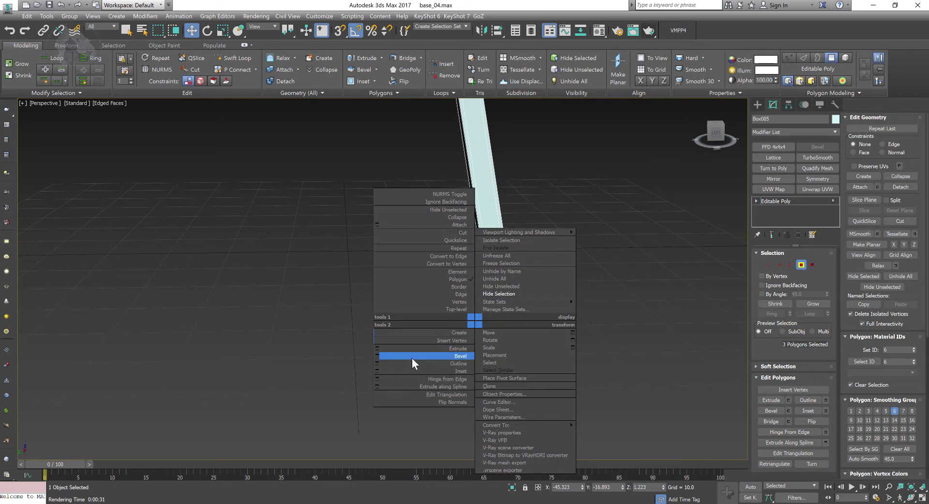
{"action": "left_click", "coordinate": [381, 349]}
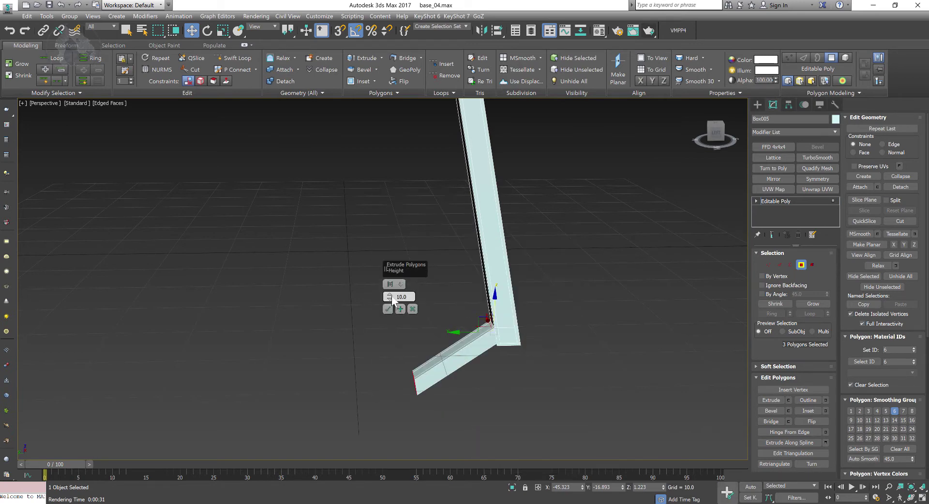
{"action": "left_click", "coordinate": [400, 286]}
{"action": "left_click", "coordinate": [400, 284]}
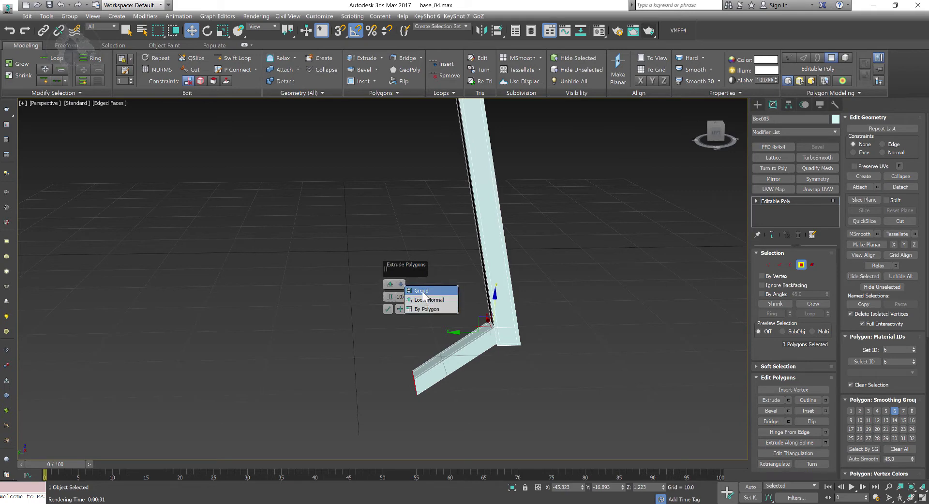
{"action": "left_click", "coordinate": [422, 292]}
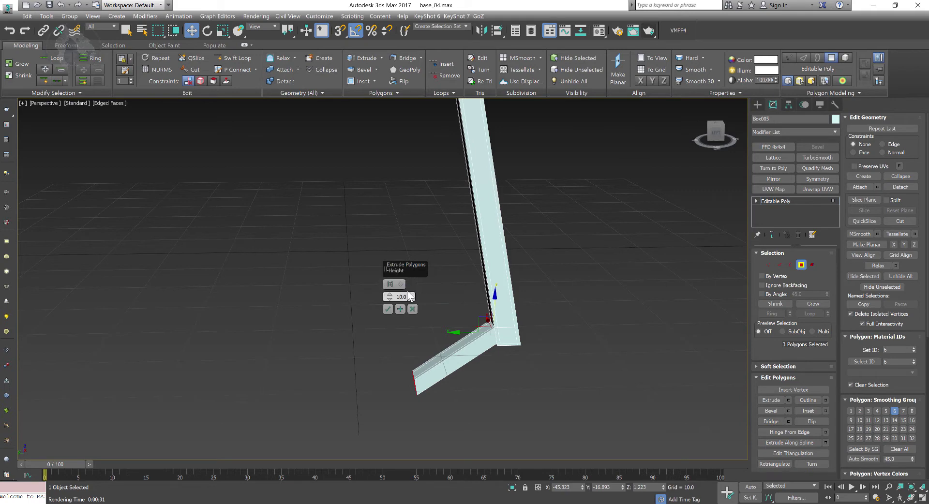
{"action": "left_click_drag", "start_coordinate": [389, 296], "coordinate": [393, 271]}
{"action": "left_click", "coordinate": [388, 309]}
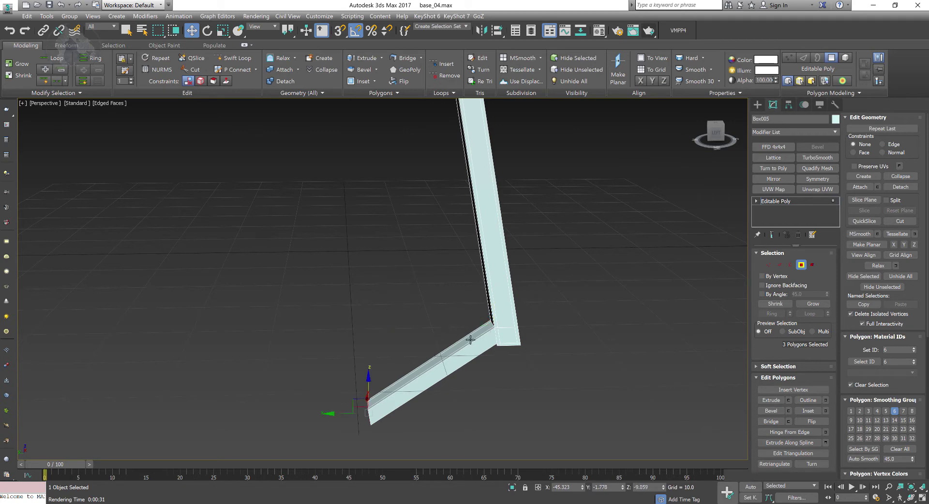
In the Left view, raise the bar's free end by about 1.96 units so the bar runs nearly horizontal
{"action": "middle_click_drag", "start_coordinate": [365, 373], "coordinate": [377, 284], "text": "alt"}
{"action": "key", "text": "alt+w"}
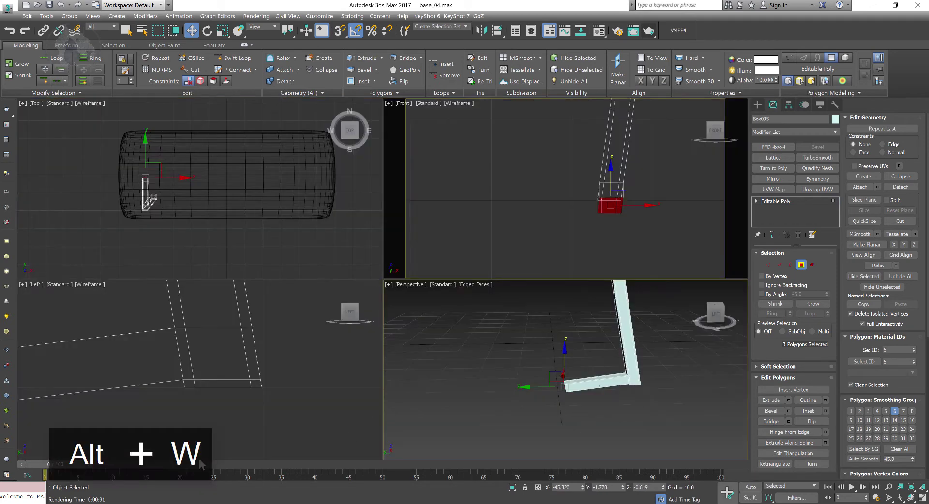
{"action": "key", "text": "alt+w"}
{"action": "scroll", "coordinate": [372, 339], "scroll_direction": "down", "scroll_amount": 5}
{"action": "middle_click_drag", "start_coordinate": [349, 332], "coordinate": [476, 329]}
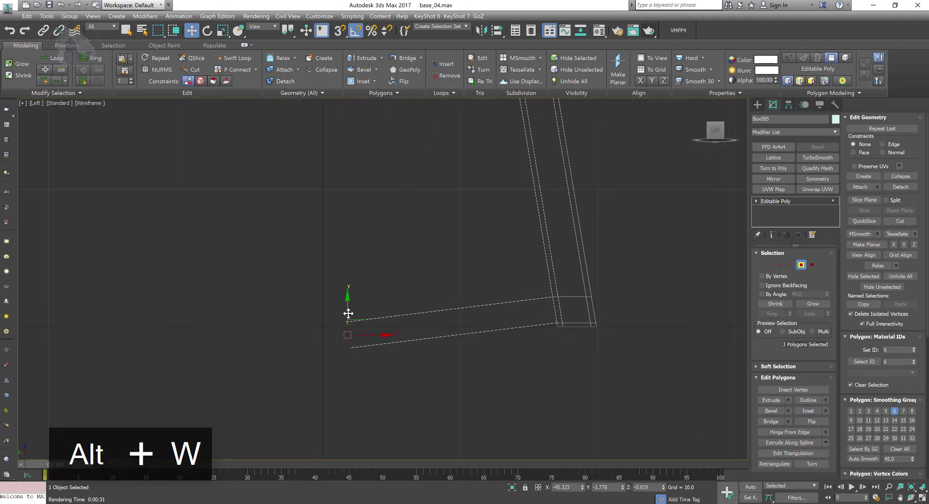
{"action": "left_click_drag", "start_coordinate": [348, 311], "coordinate": [348, 285]}
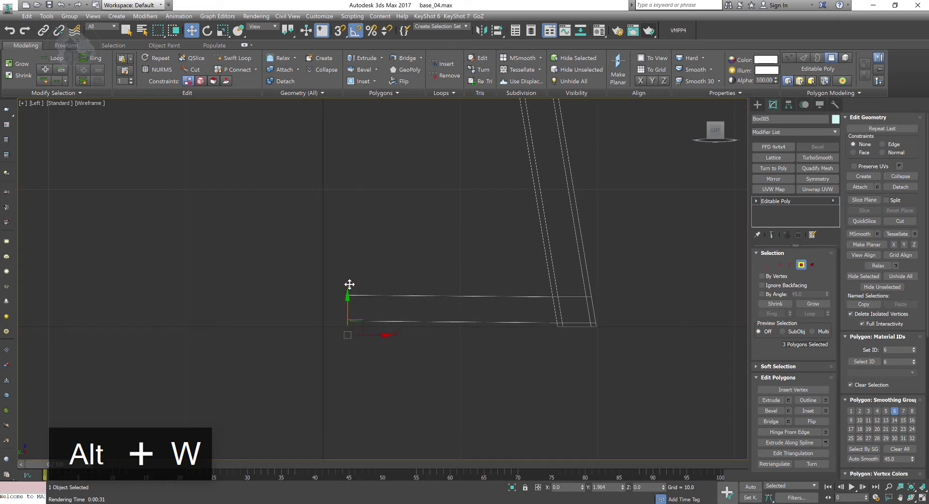
Flatten the bar's end face by scaling it along the horizontal axis and move it to the centre line at about Y 0
{"action": "middle_click_drag", "start_coordinate": [350, 330], "coordinate": [341, 329]}
{"action": "key", "text": "r"}
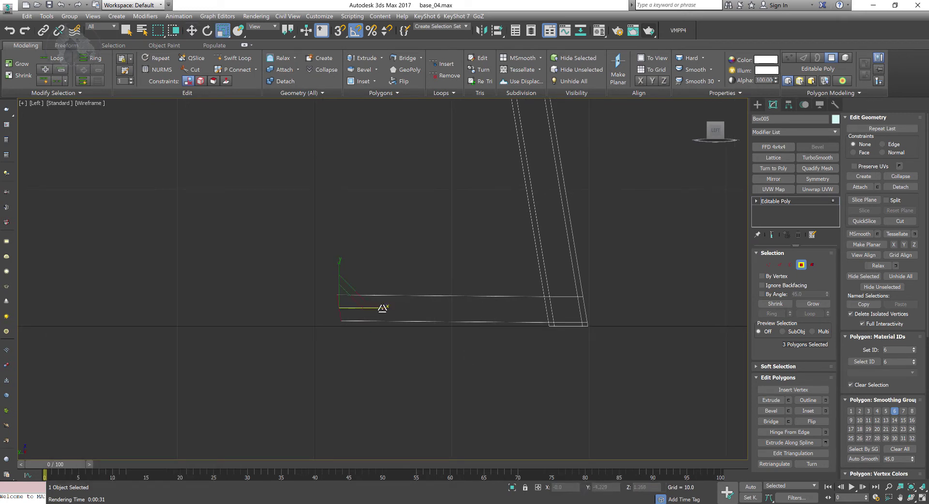
{"action": "key", "text": "w"}
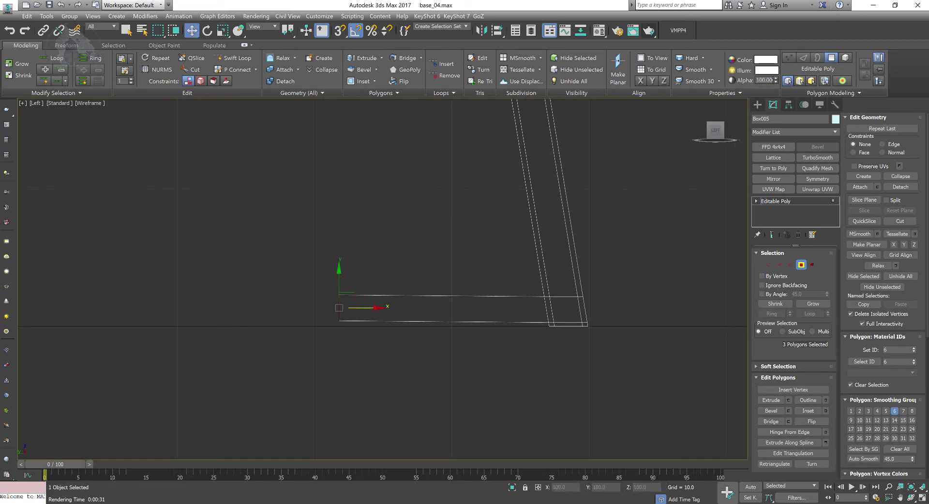
{"action": "middle_click_drag", "start_coordinate": [390, 283], "coordinate": [367, 286]}
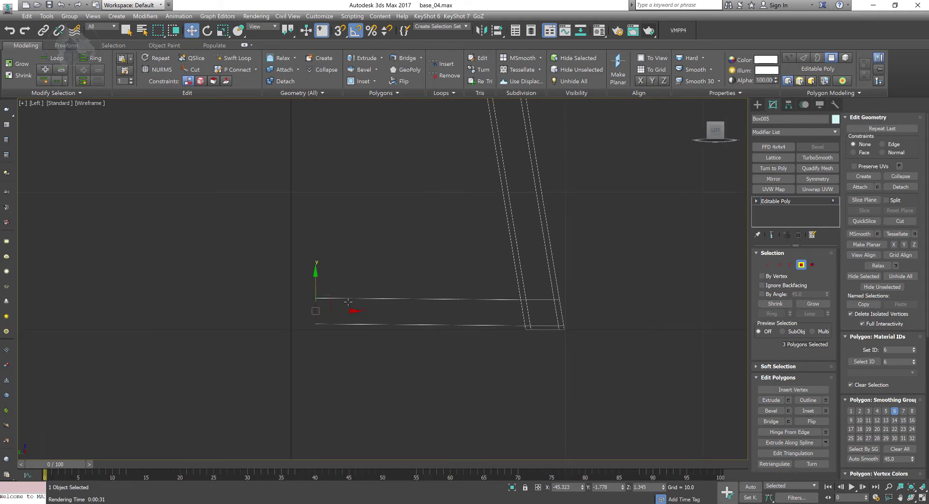
{"action": "left_click_drag", "start_coordinate": [350, 314], "coordinate": [325, 312]}
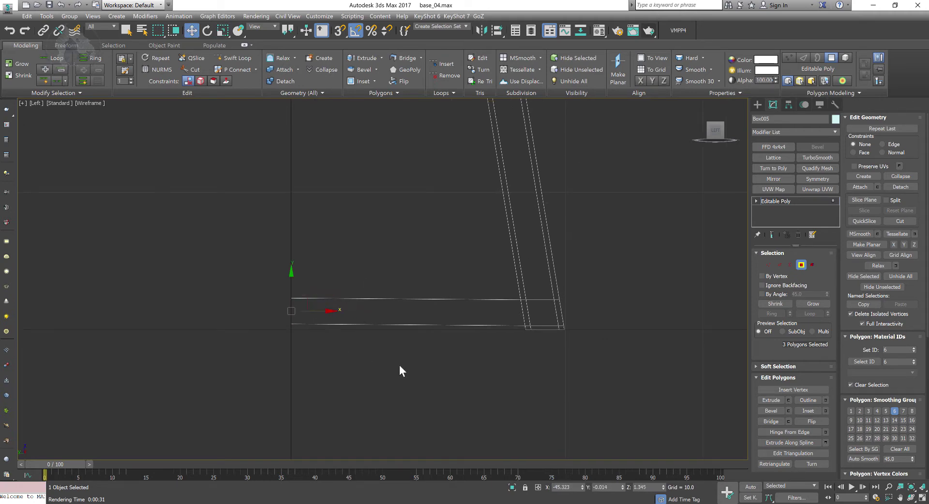
In the Perspective view, delete the three polygons capping the bar's inner end and leave polygon editing
{"action": "key", "text": "alt+w"}
{"action": "right_click", "coordinate": [562, 402]}
{"action": "key", "text": "alt+w"}
{"action": "middle_click_drag", "start_coordinate": [550, 375], "coordinate": [428, 320], "text": "alt"}
{"action": "middle_click_drag", "start_coordinate": [391, 295], "coordinate": [332, 324], "text": "alt"}
{"action": "scroll", "coordinate": [411, 304], "scroll_direction": "up", "scroll_amount": 3}
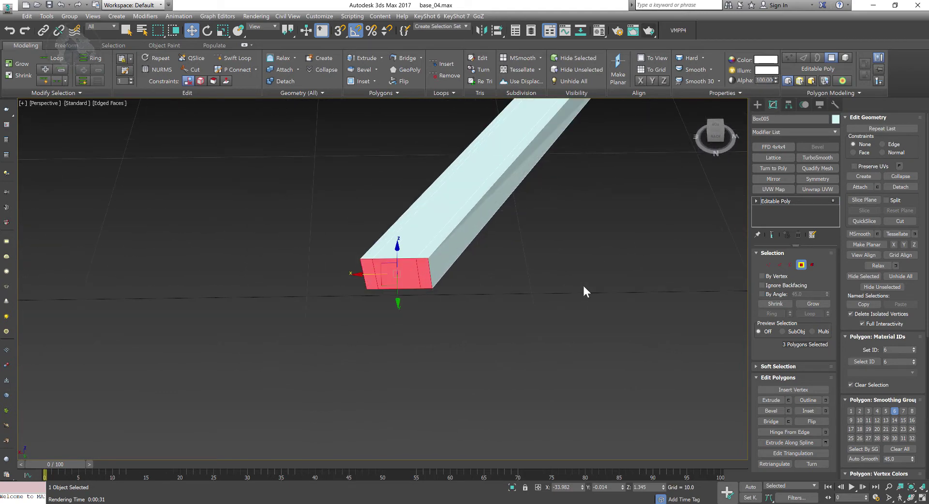
{"action": "key", "text": "Delete"}
{"action": "scroll", "coordinate": [563, 289], "scroll_direction": "down", "scroll_amount": 6}
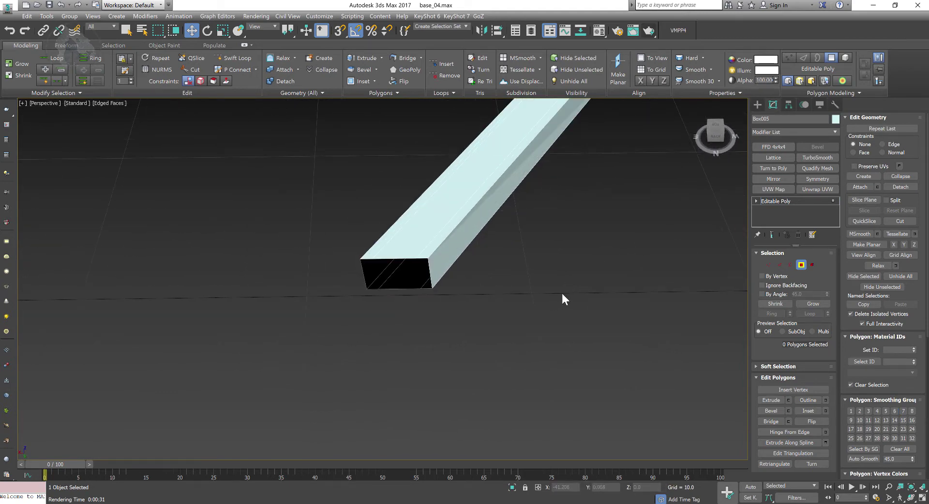
{"action": "middle_click_drag", "start_coordinate": [547, 301], "coordinate": [566, 286], "text": "alt"}
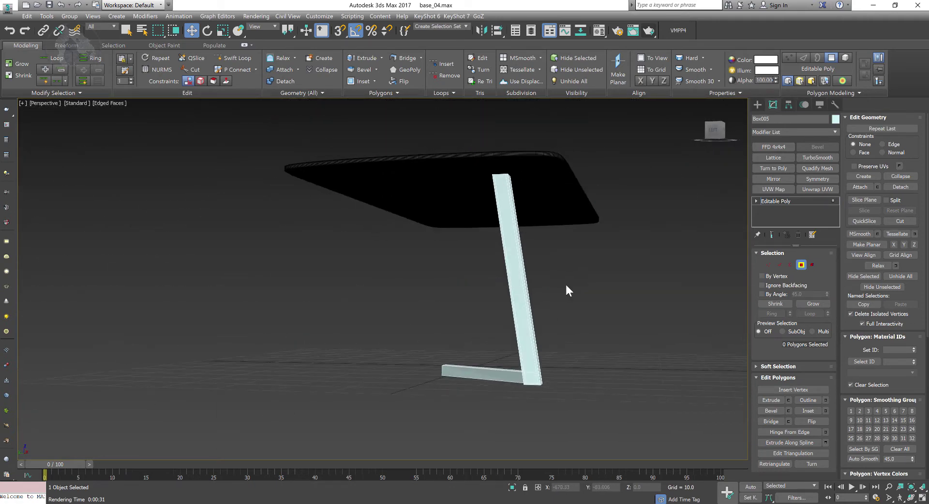
{"action": "left_click", "coordinate": [801, 264]}
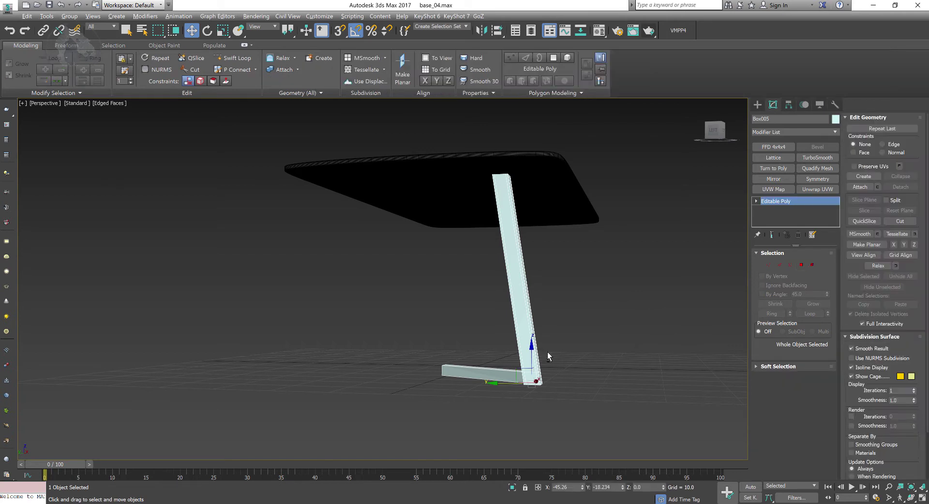
Affect only the leg's pivot, centre it to the object, and place it at the world origin, X 0, Y 0, Z 0
{"action": "key", "text": "alt+w"}
{"action": "middle_click", "coordinate": [263, 342]}
{"action": "key", "text": "alt+w"}
{"action": "scroll", "coordinate": [358, 315], "scroll_direction": "down", "scroll_amount": 2}
{"action": "middle_click_drag", "start_coordinate": [282, 341], "coordinate": [355, 332]}
{"action": "left_click", "coordinate": [788, 104]}
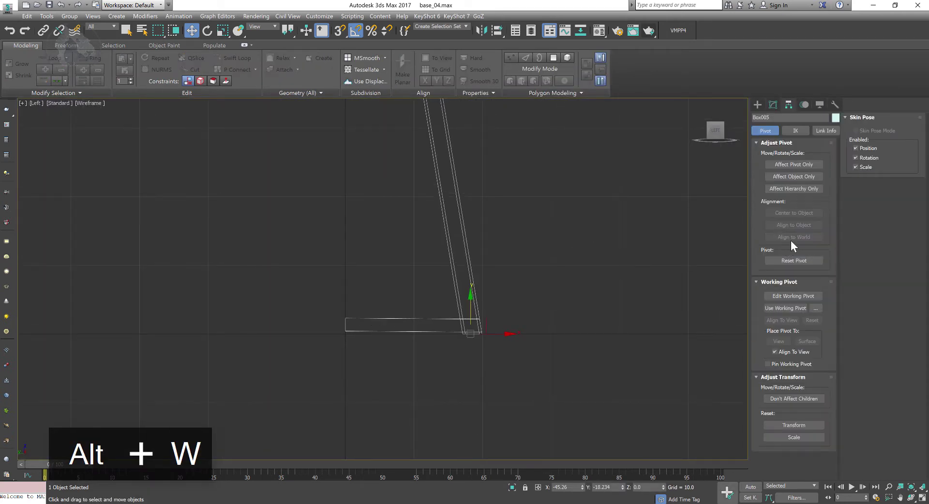
{"action": "left_click", "coordinate": [798, 164]}
{"action": "left_click", "coordinate": [794, 213]}
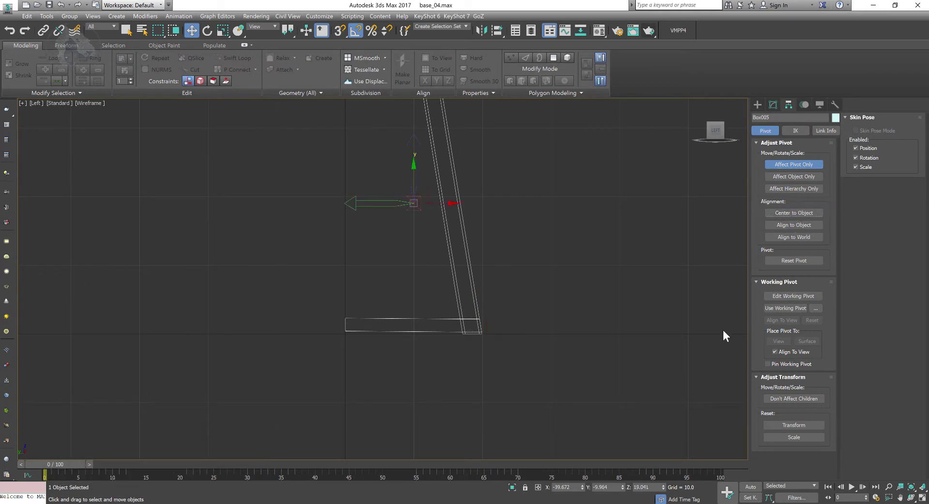
{"action": "right_click", "coordinate": [622, 488]}
{"action": "right_click", "coordinate": [663, 488]}
{"action": "scroll", "coordinate": [461, 339], "scroll_direction": "up", "scroll_amount": 3}
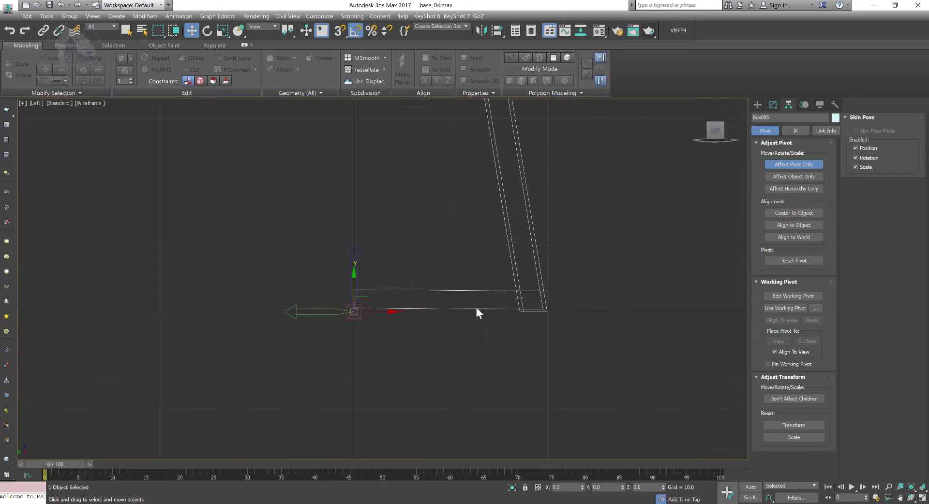
{"action": "left_click", "coordinate": [806, 168]}
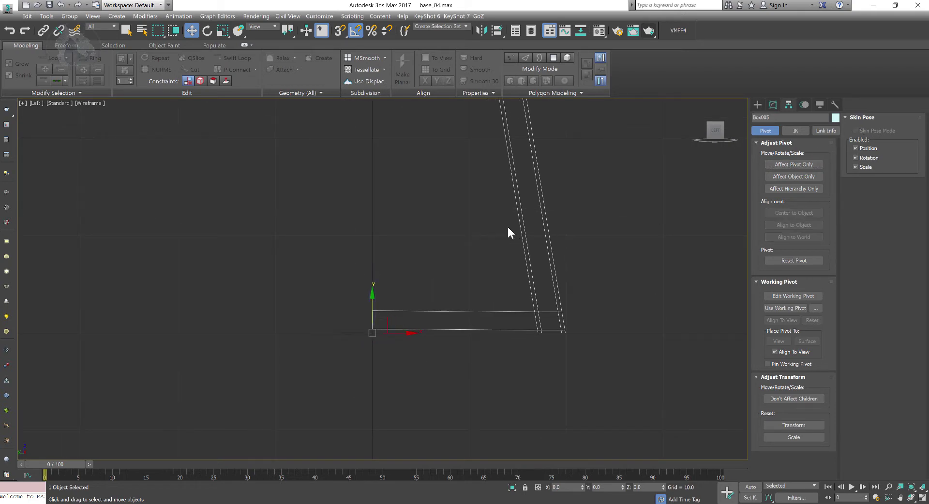
{"action": "middle_click_drag", "start_coordinate": [507, 228], "coordinate": [505, 257]}
Add a Symmetry modifier to the leg with mirror axis Y and Flip enabled
{"action": "left_click", "coordinate": [758, 104]}
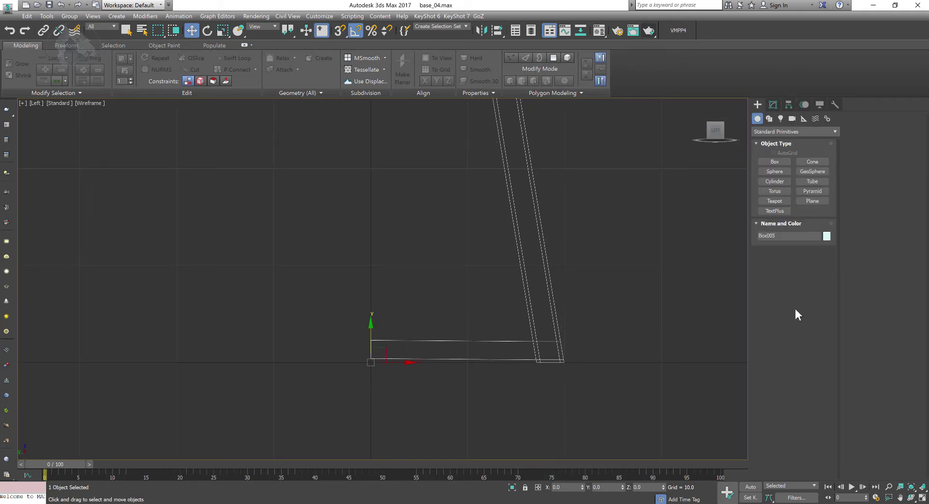
{"action": "left_click", "coordinate": [773, 105]}
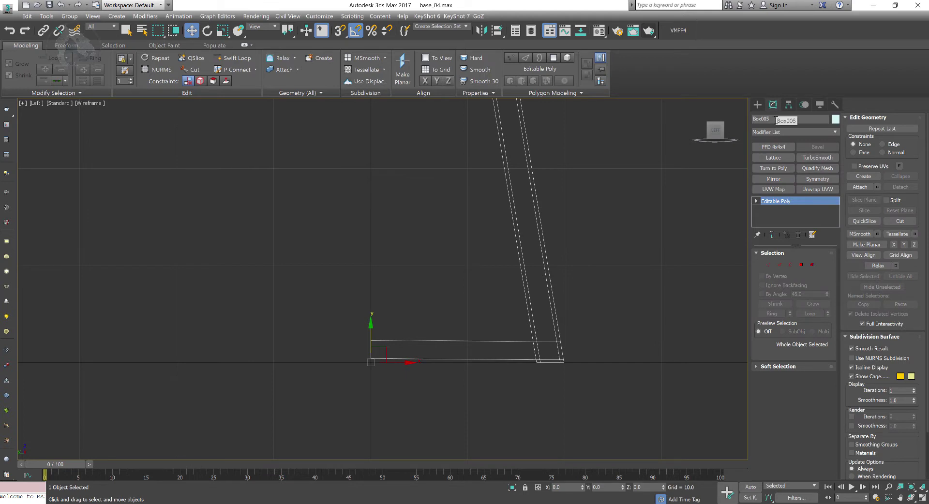
{"action": "left_click", "coordinate": [817, 179]}
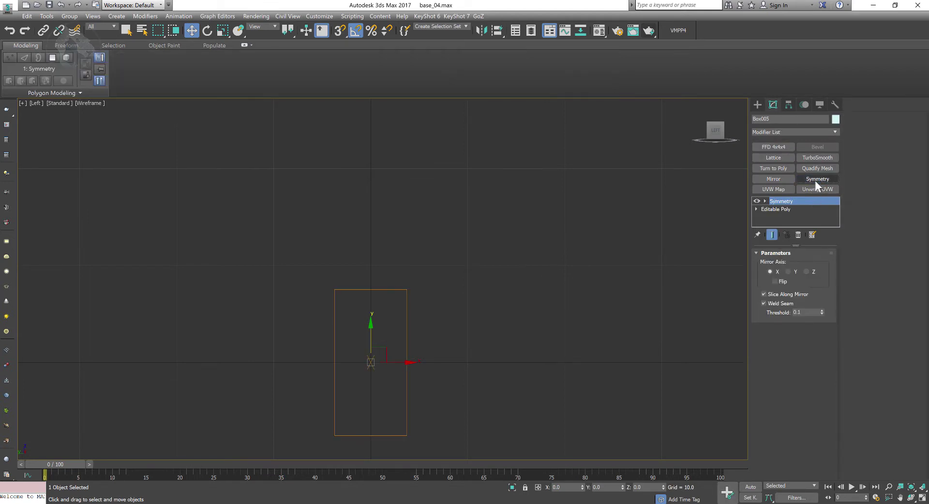
{"action": "key", "text": "alt+w"}
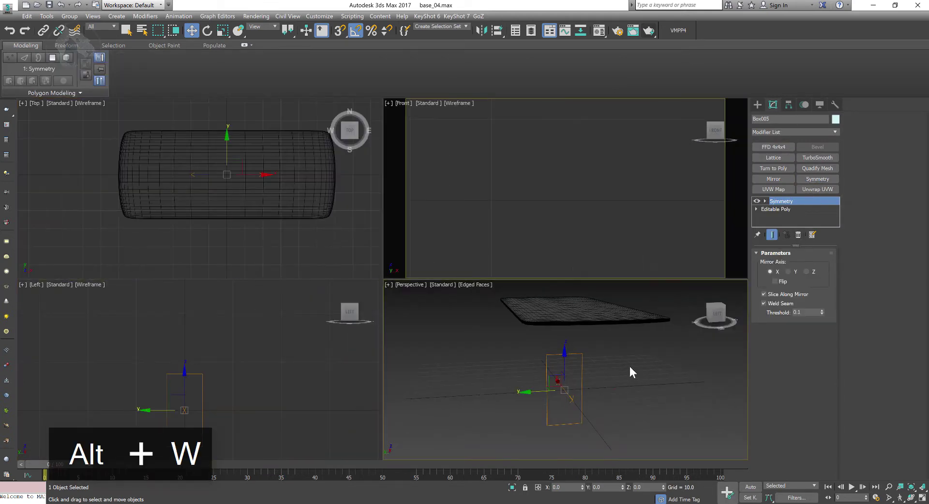
{"action": "key", "text": "alt+w"}
{"action": "left_click", "coordinate": [788, 272]}
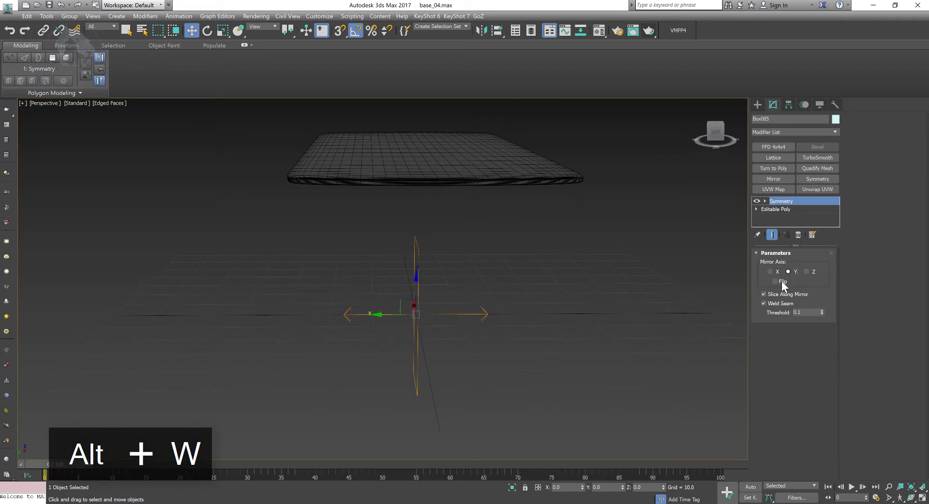
{"action": "left_click", "coordinate": [783, 282]}
{"action": "middle_click_drag", "start_coordinate": [523, 338], "coordinate": [435, 335], "text": "alt"}
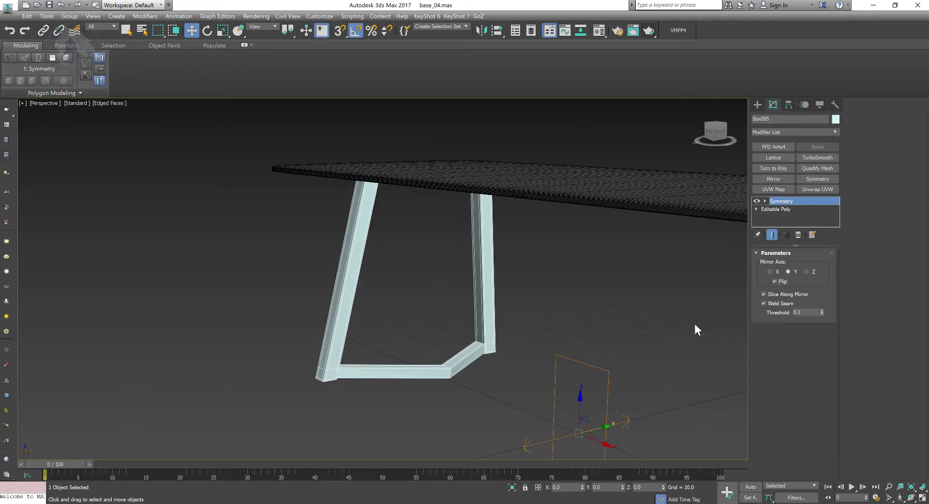
Collapse the leg's whole modifier stack into an Editable Poly
{"action": "right_click", "coordinate": [789, 205]}
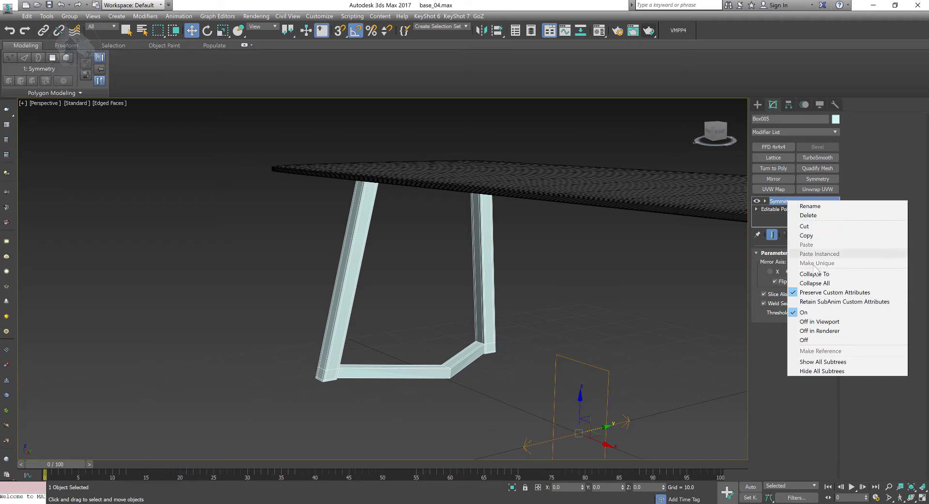
{"action": "left_click", "coordinate": [819, 283]}
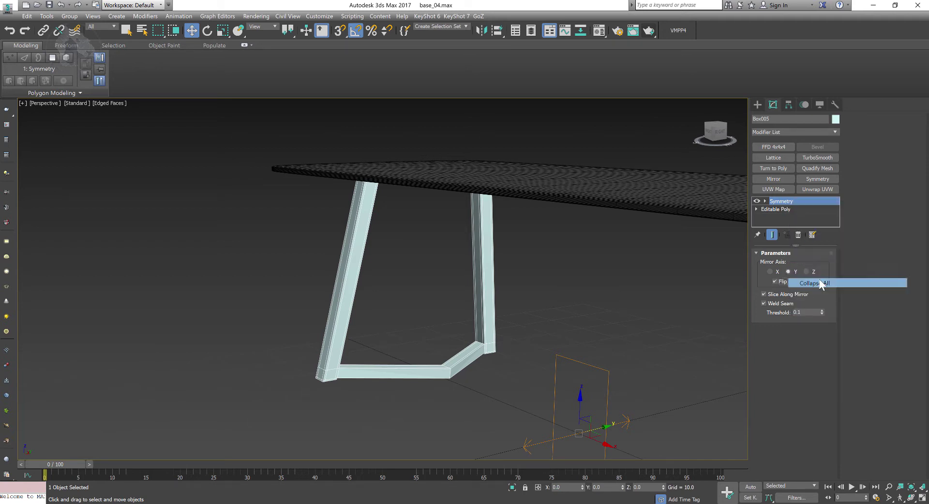
{"action": "left_click", "coordinate": [510, 285]}
Chamfer the edge loop around the base bar's centre joint by 1.495 with 1 segment
{"action": "middle_click_drag", "start_coordinate": [620, 341], "coordinate": [607, 281], "text": "alt"}
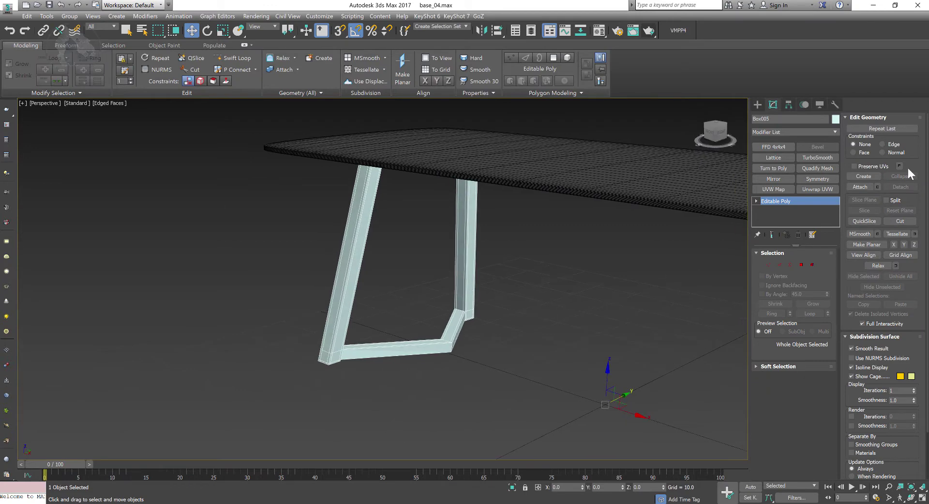
{"action": "scroll", "coordinate": [535, 336], "scroll_direction": "up", "scroll_amount": 3}
{"action": "scroll", "coordinate": [583, 312], "scroll_direction": "up", "scroll_amount": 2}
{"action": "scroll", "coordinate": [478, 272], "scroll_direction": "up", "scroll_amount": 2}
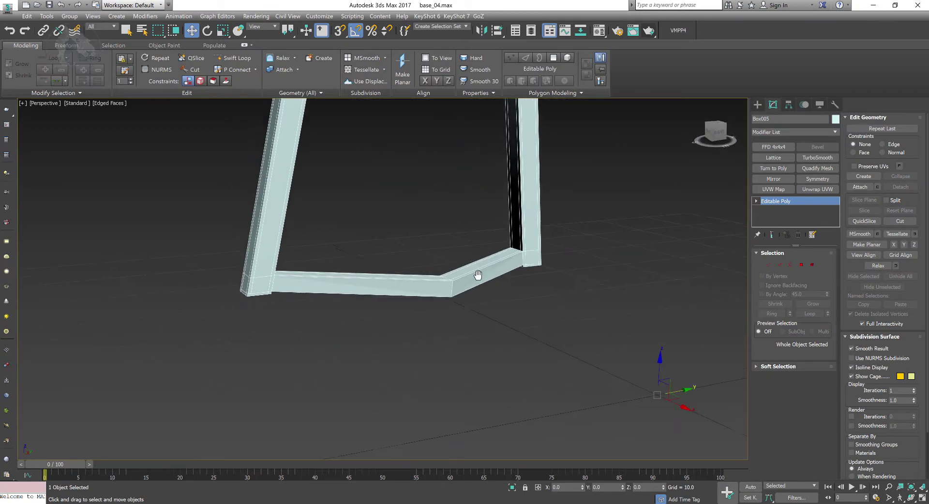
{"action": "scroll", "coordinate": [509, 249], "scroll_direction": "up", "scroll_amount": 3}
{"action": "middle_click_drag", "start_coordinate": [509, 249], "coordinate": [503, 251], "text": "alt"}
{"action": "middle_click_drag", "start_coordinate": [486, 296], "coordinate": [513, 296]}
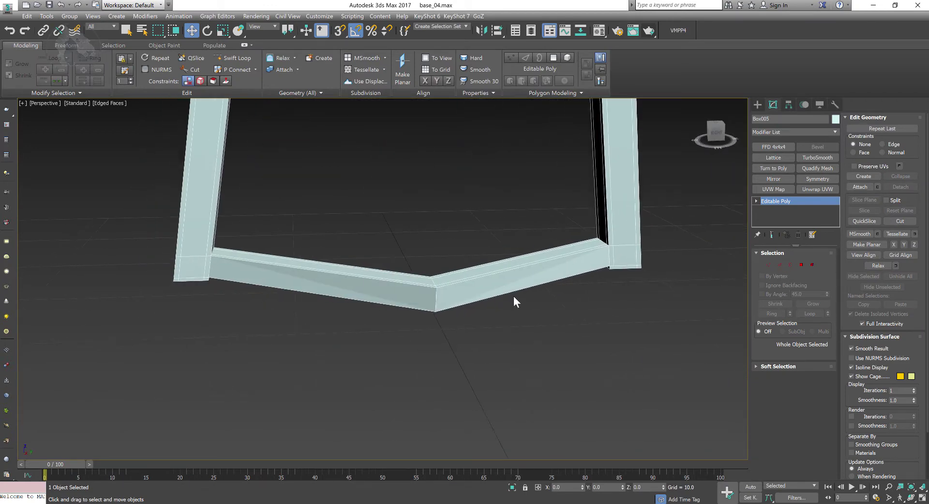
{"action": "scroll", "coordinate": [515, 296], "scroll_direction": "up", "scroll_amount": 3}
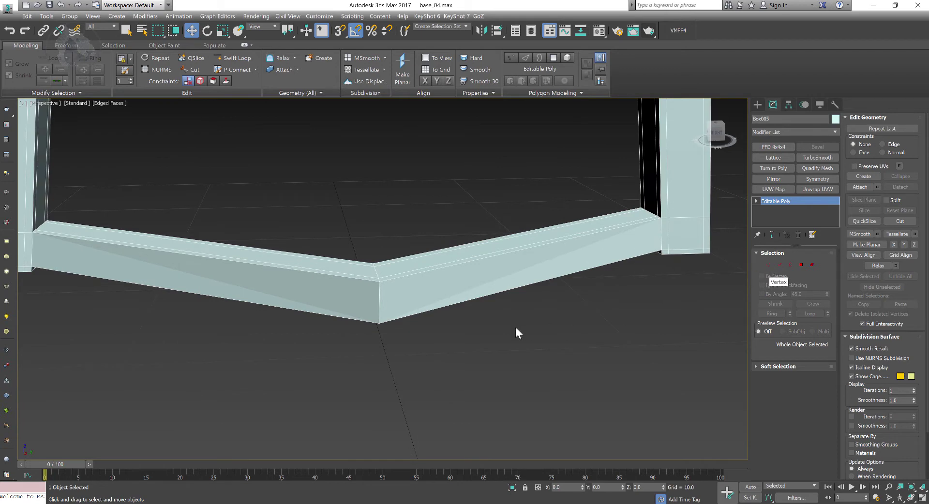
{"action": "middle_click_drag", "start_coordinate": [474, 276], "coordinate": [427, 285], "text": "alt"}
{"action": "middle_click_drag", "start_coordinate": [428, 286], "coordinate": [423, 318], "text": "alt"}
{"action": "left_click", "coordinate": [781, 265]}
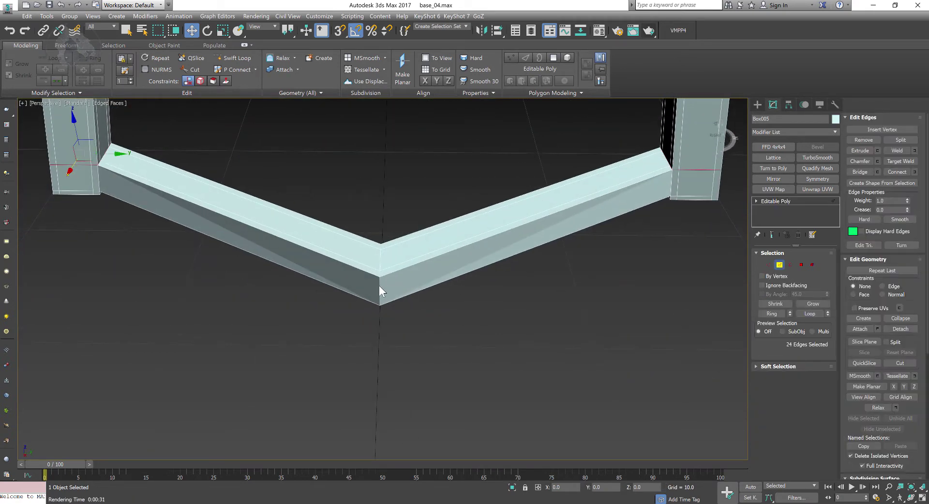
{"action": "left_click", "coordinate": [379, 286]}
{"action": "double_click", "coordinate": [380, 286]}
{"action": "scroll", "coordinate": [380, 311], "scroll_direction": "up", "scroll_amount": 3}
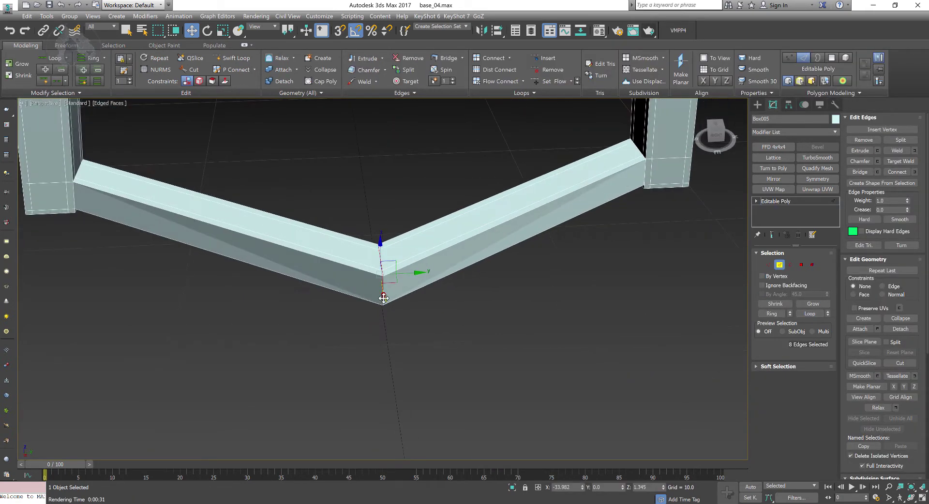
{"action": "right_click", "coordinate": [380, 294]}
{"action": "left_click", "coordinate": [282, 352]}
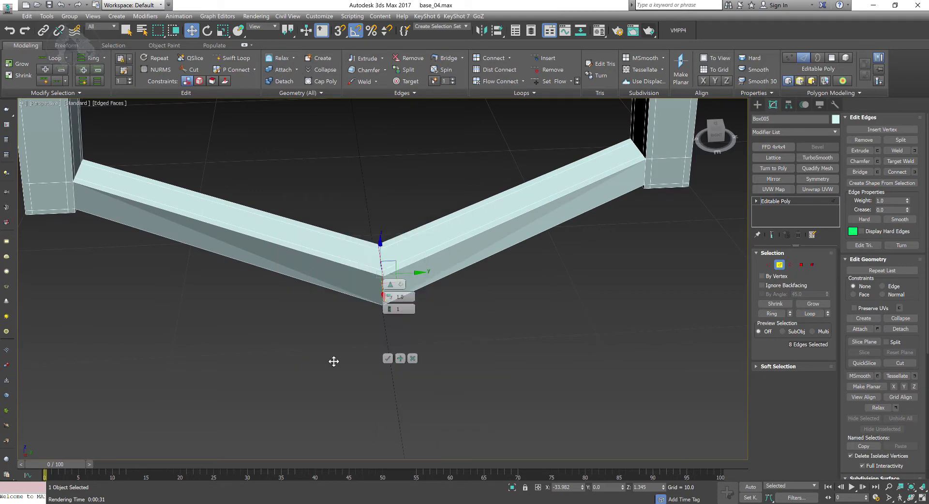
{"action": "middle_click_drag", "start_coordinate": [349, 358], "coordinate": [287, 332]}
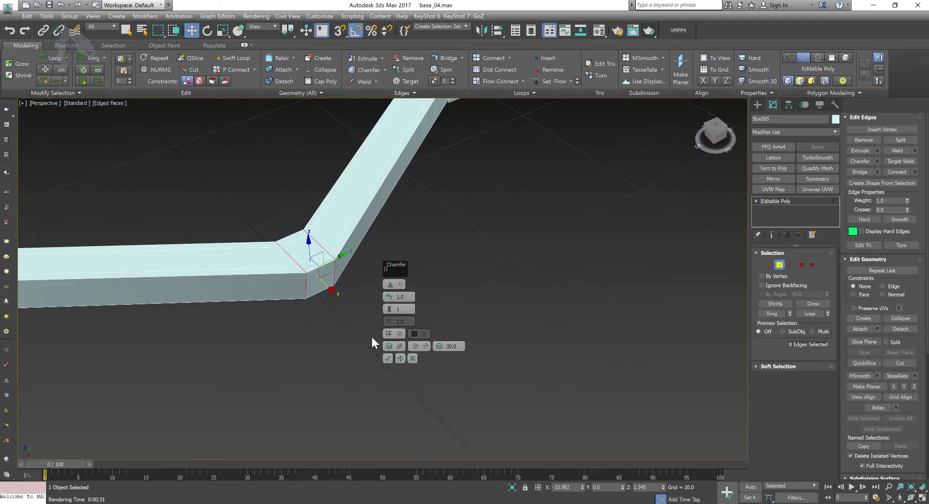
{"action": "left_click_drag", "start_coordinate": [390, 297], "coordinate": [391, 290]}
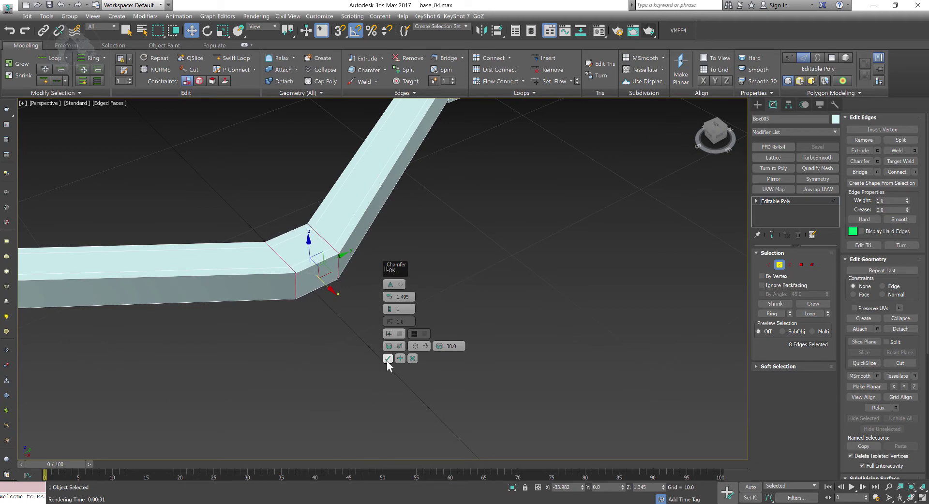
{"action": "left_click", "coordinate": [388, 359]}
Extrude the single polygon on the inner face of the chamfered centre joint by 10.0
{"action": "middle_click_drag", "start_coordinate": [408, 320], "coordinate": [355, 297], "text": "alt"}
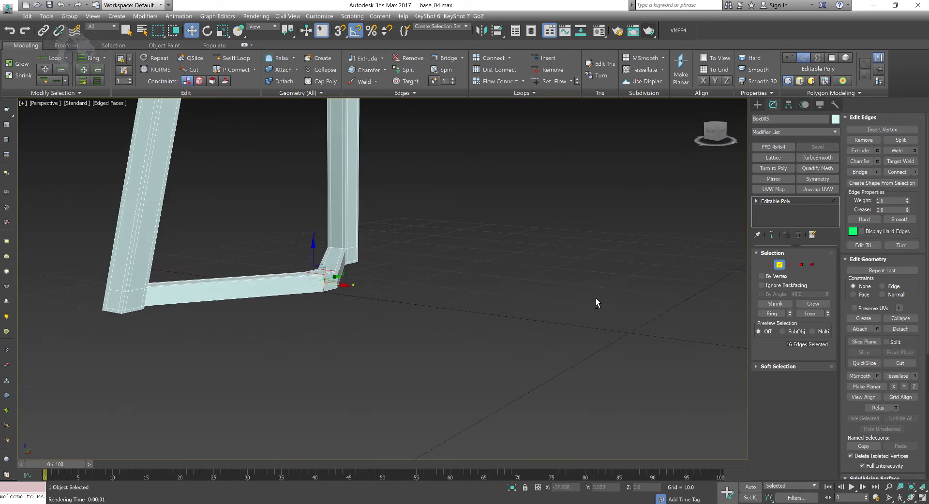
{"action": "key", "text": "4"}
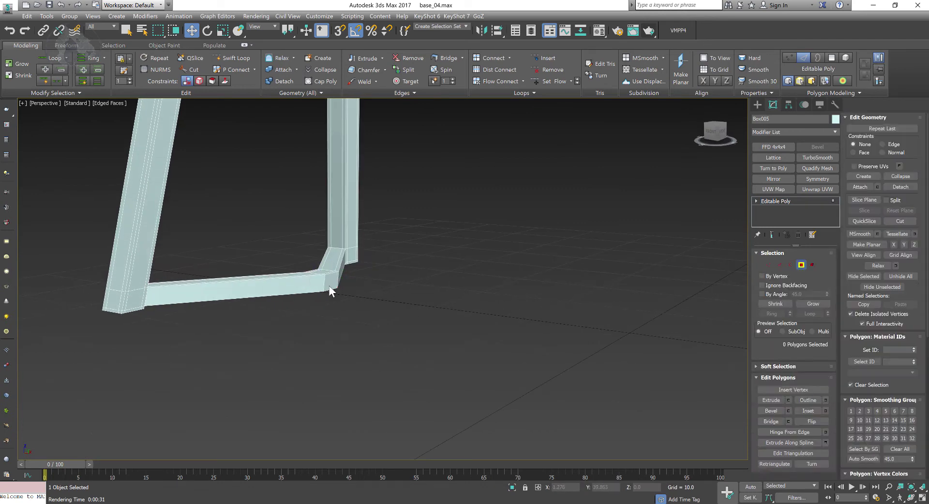
{"action": "left_click", "coordinate": [331, 285]}
{"action": "scroll", "coordinate": [403, 304], "scroll_direction": "up", "scroll_amount": 3}
{"action": "scroll", "coordinate": [403, 305], "scroll_direction": "down", "scroll_amount": 3}
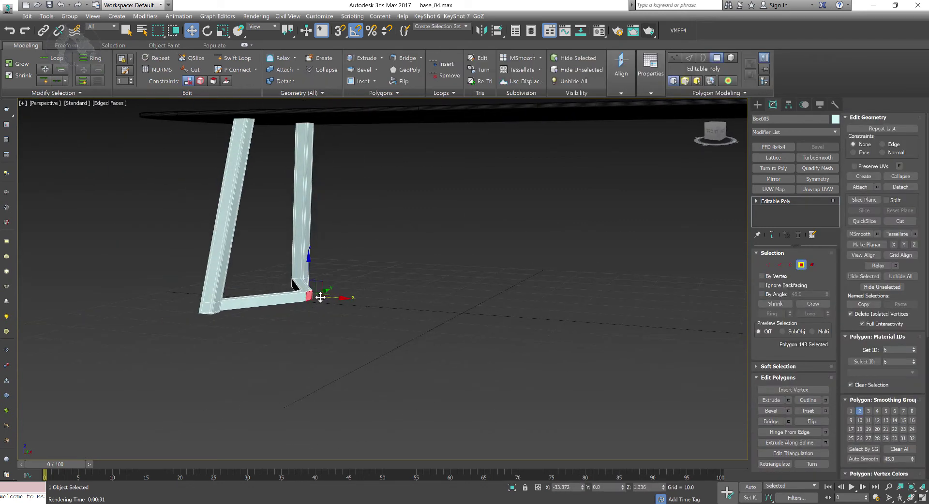
{"action": "right_click", "coordinate": [303, 294]}
{"action": "left_click", "coordinate": [205, 323]}
{"action": "middle_click_drag", "start_coordinate": [343, 355], "coordinate": [335, 350], "text": "alt"}
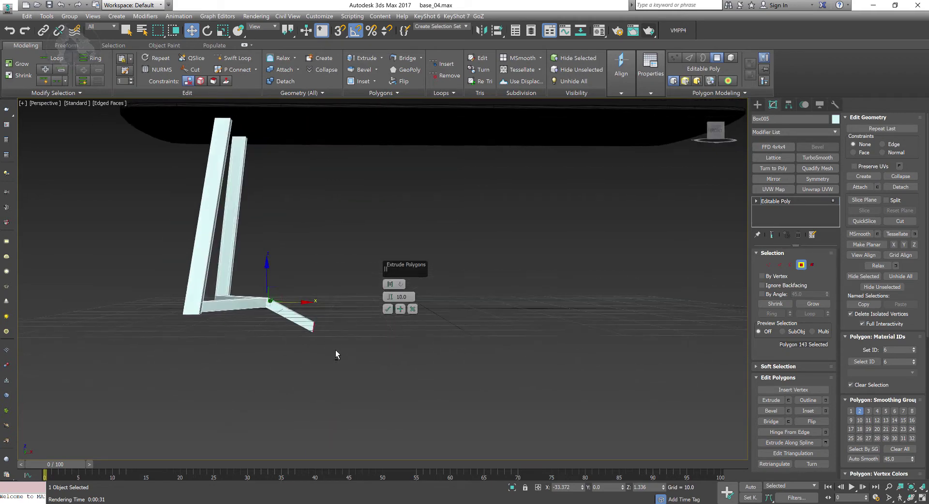
{"action": "left_click", "coordinate": [387, 309]}
In the Front view, raise the extruded bar's end polygon to about Z 1.346 so the new bar runs level
{"action": "key", "text": "alt+w"}
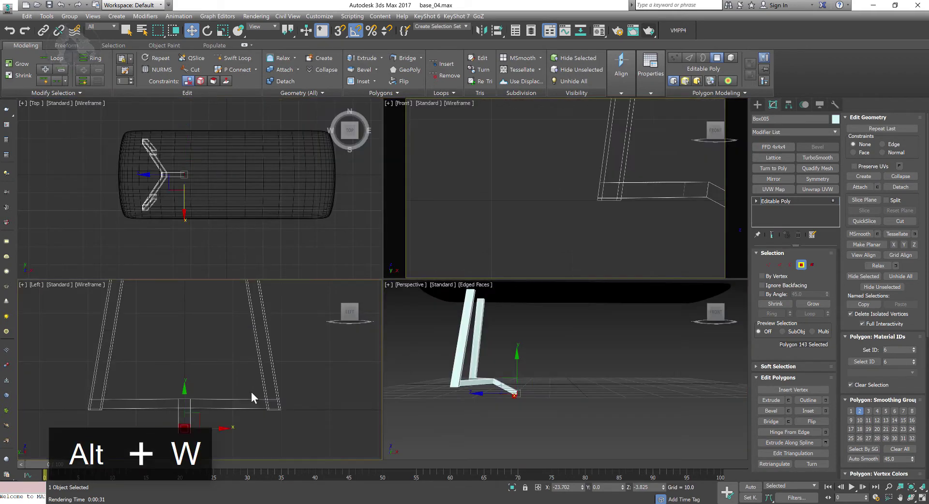
{"action": "middle_click_drag", "start_coordinate": [270, 155], "coordinate": [253, 165]}
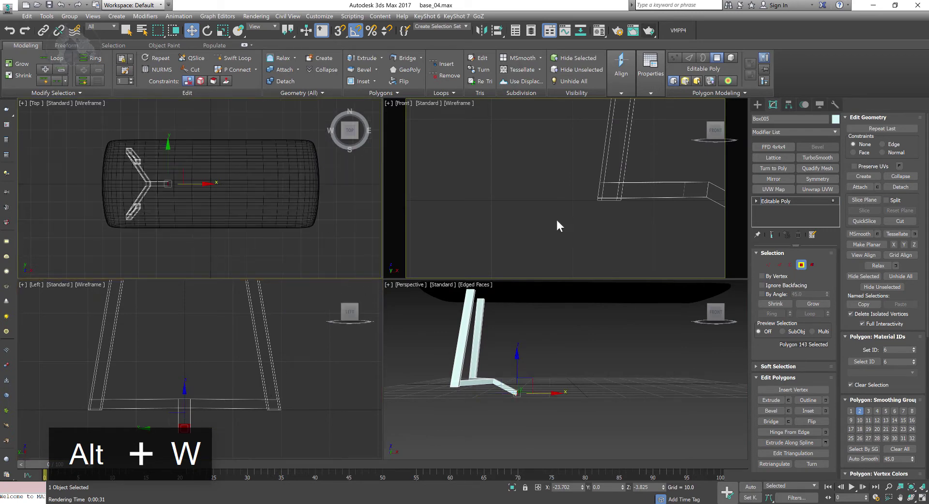
{"action": "middle_click_drag", "start_coordinate": [651, 218], "coordinate": [585, 213]}
{"action": "key", "text": "alt+w"}
{"action": "scroll", "coordinate": [493, 197], "scroll_direction": "down", "scroll_amount": 4}
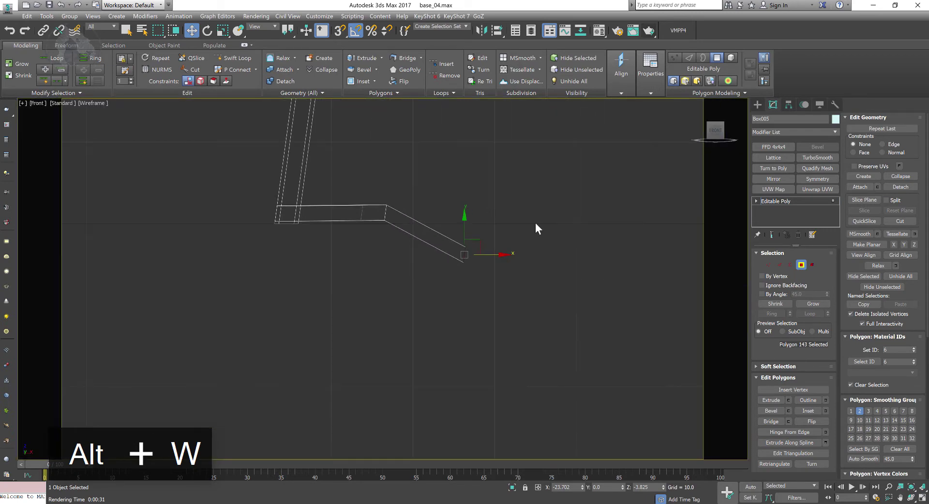
{"action": "middle_click_drag", "start_coordinate": [512, 229], "coordinate": [474, 248]}
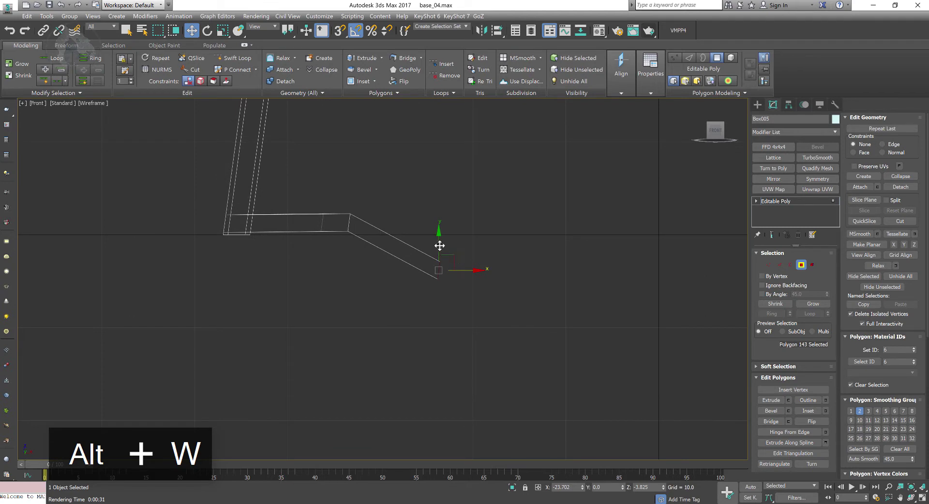
{"action": "left_click_drag", "start_coordinate": [439, 246], "coordinate": [448, 197]}
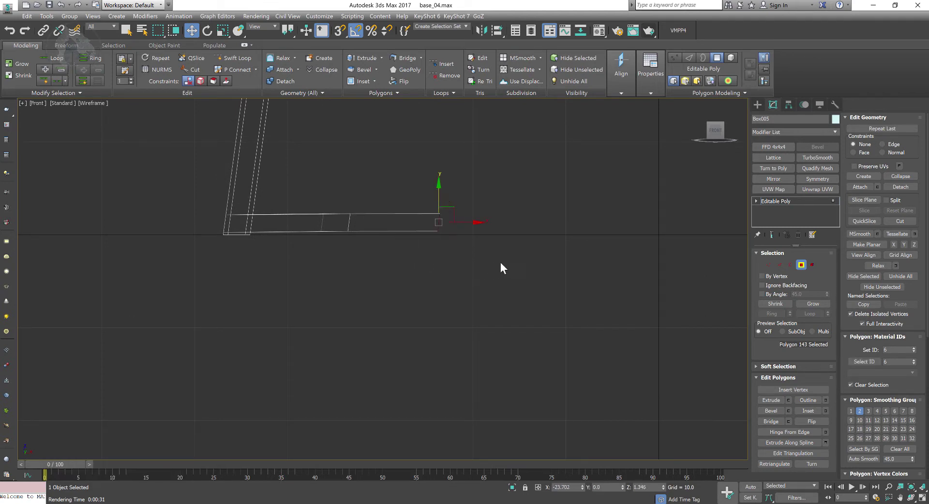
Examine the extended base bar and its position under the tabletop in the Top, Front, Left and Perspective views
{"action": "key", "text": "alt+w"}
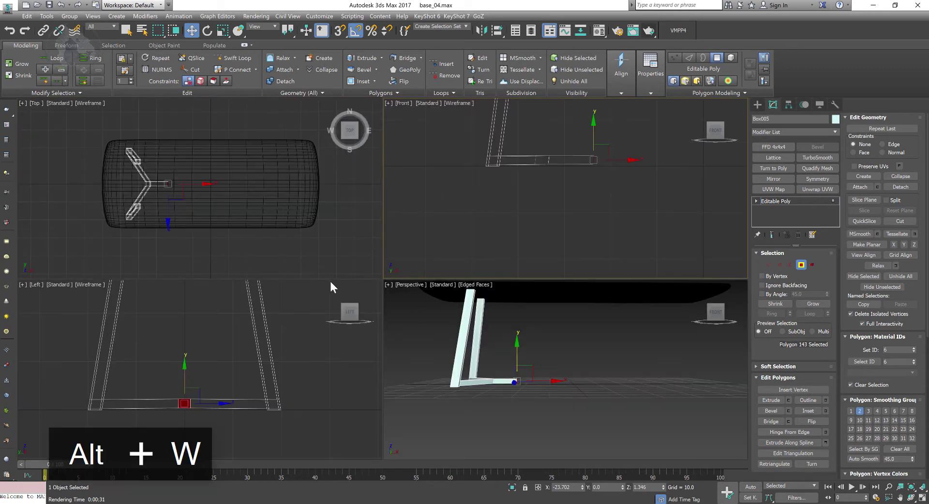
{"action": "right_click", "coordinate": [276, 161]}
{"action": "key", "text": "alt+w"}
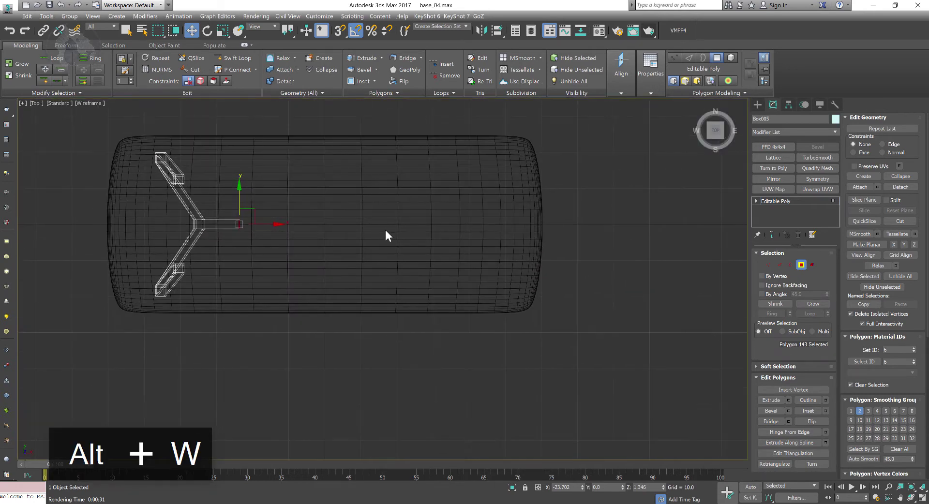
{"action": "mouse_move", "coordinate": [388, 233]}
{"action": "middle_mouse_down"}
{"action": "mouse_move", "coordinate": [381, 222]}
{"action": "mouse_move", "coordinate": [384, 243]}
{"action": "middle_mouse_up"}
{"action": "key", "text": "alt+w"}
{"action": "middle_click_drag", "start_coordinate": [515, 193], "coordinate": [503, 182]}
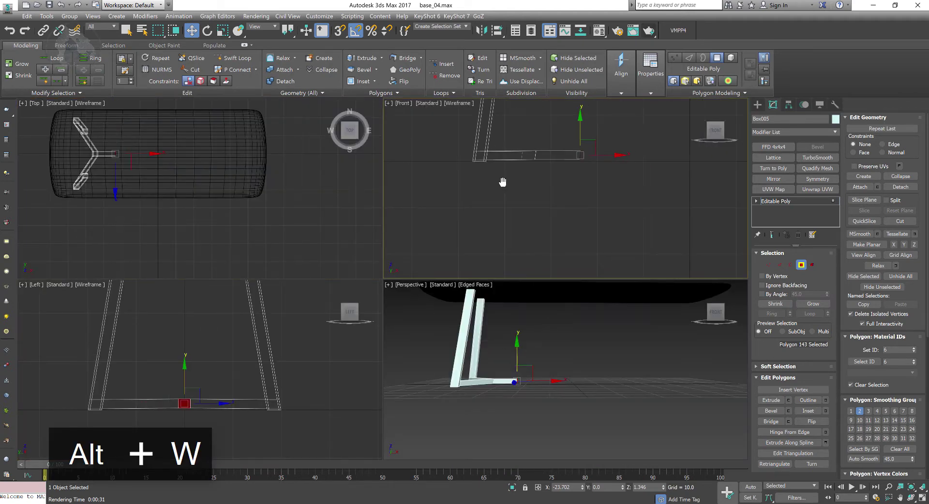
{"action": "key", "text": "alt+w"}
{"action": "key", "text": "alt+w"}
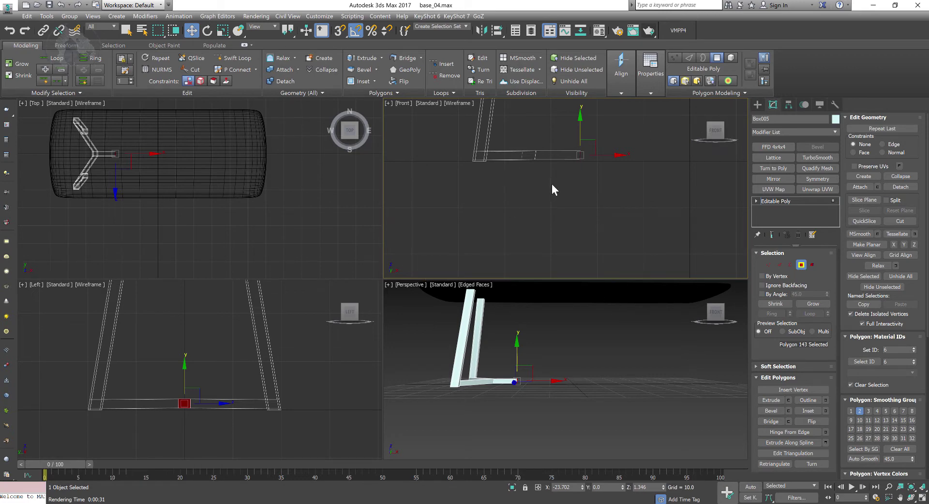
{"action": "middle_click_drag", "start_coordinate": [260, 343], "coordinate": [273, 338]}
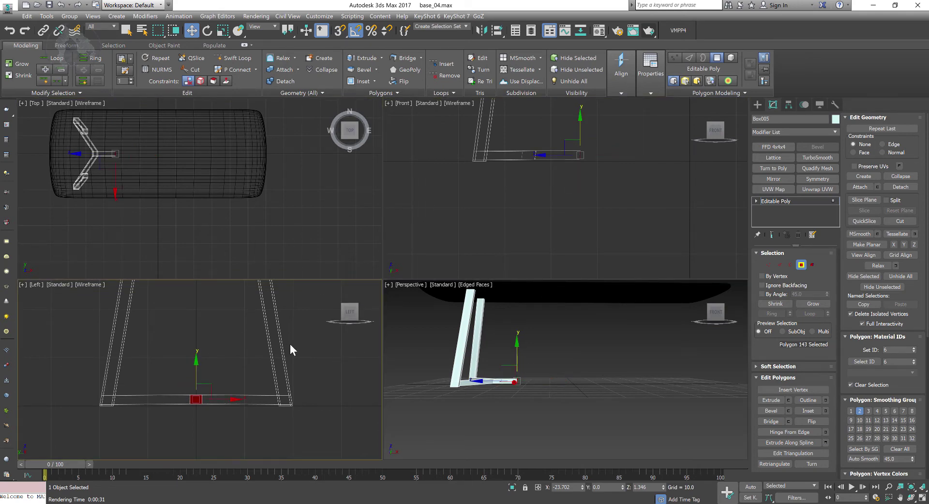
{"action": "key", "text": "alt+w"}
{"action": "key", "text": "alt+w"}
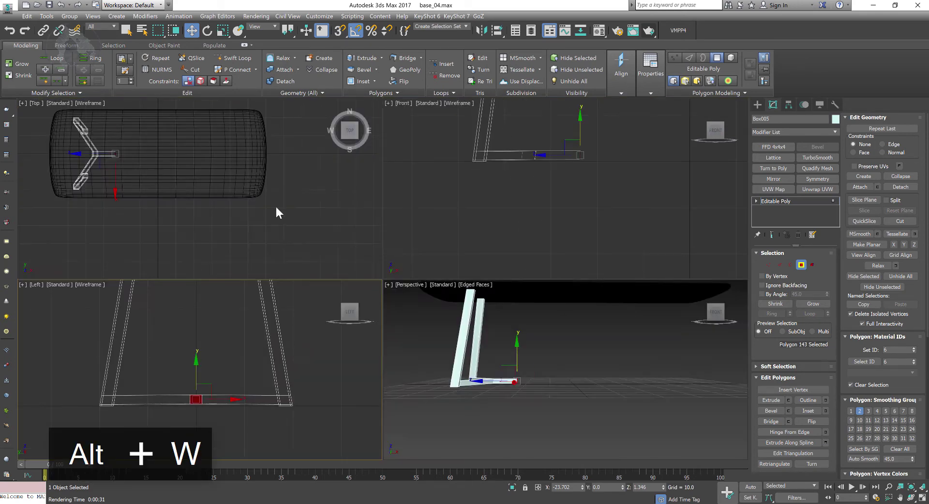
{"action": "key", "text": "alt+w"}
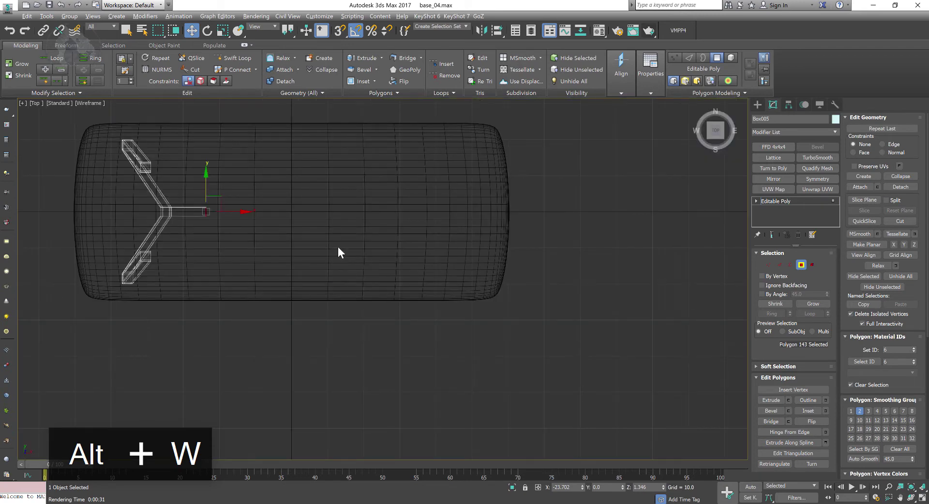
{"action": "key", "text": "alt+w"}
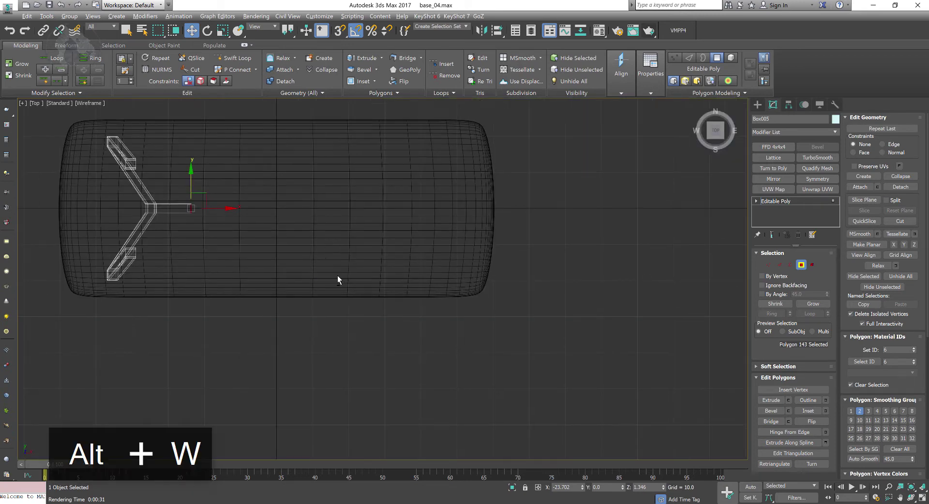
{"action": "key", "text": "alt+w"}
{"action": "key", "text": "alt+w"}
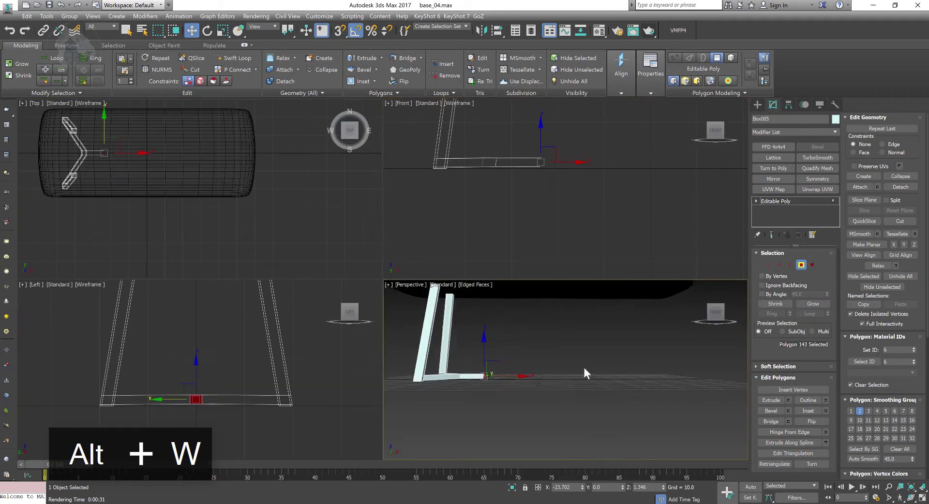
{"action": "key", "text": "alt+w"}
{"action": "middle_click_drag", "start_coordinate": [562, 385], "coordinate": [523, 334]}
{"action": "key", "text": "alt+w"}
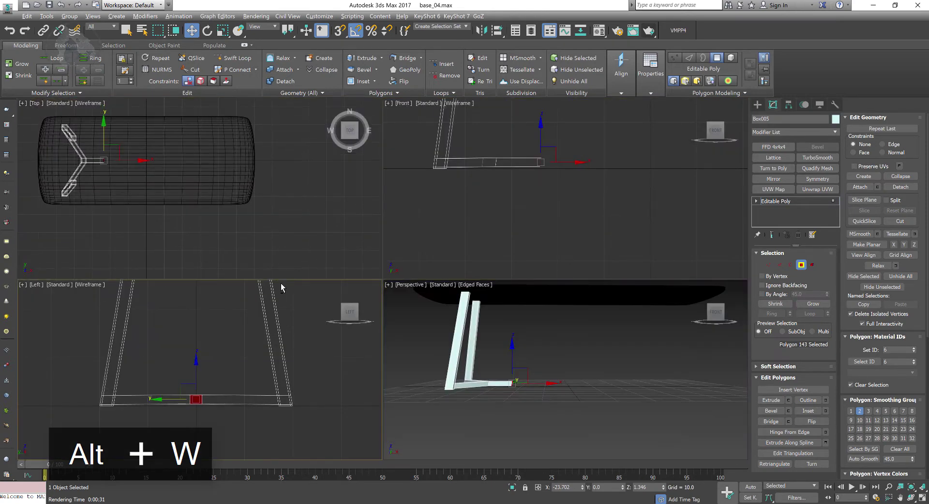
{"action": "key", "text": "alt+w"}
{"action": "key", "text": "alt+w"}
{"action": "key", "text": "alt+w"}
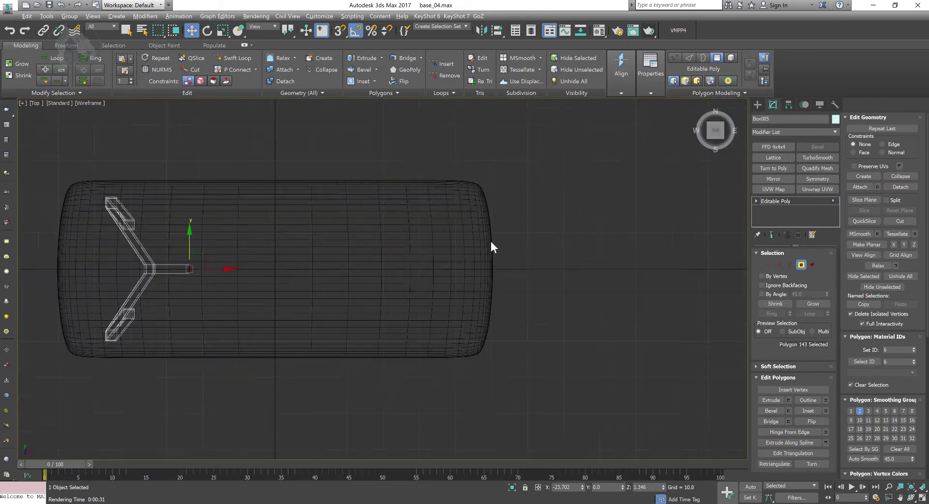
{"action": "key", "text": "alt+w"}
In the Perspective view, lengthen the centre bar by moving its end polygon along X to X 0, and clear the selection
{"action": "key", "text": "alt+w"}
{"action": "middle_click_drag", "start_coordinate": [442, 290], "coordinate": [421, 296], "text": "alt"}
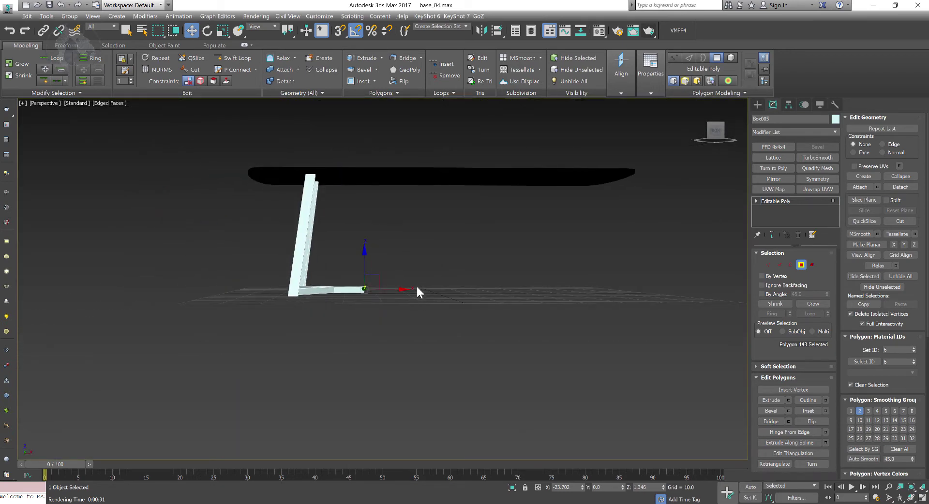
{"action": "key", "text": "r"}
{"action": "key", "text": "w"}
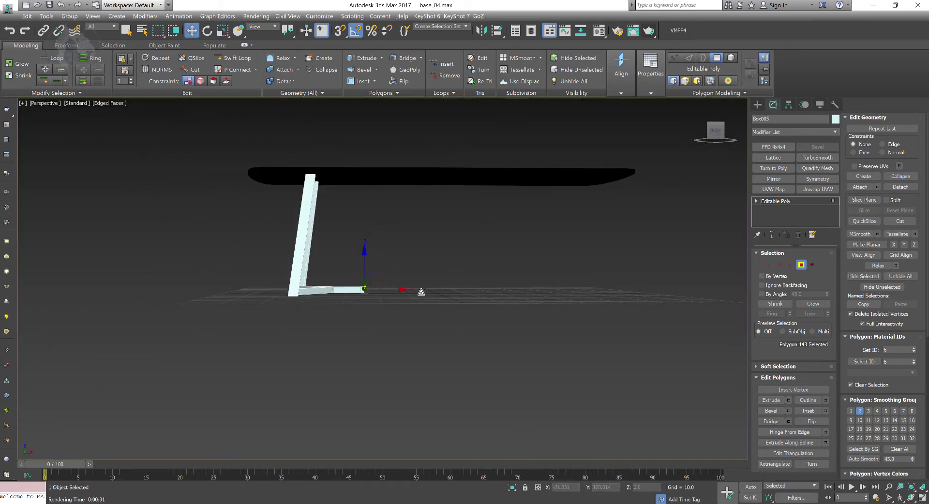
{"action": "middle_click_drag", "start_coordinate": [409, 289], "coordinate": [397, 304], "text": "alt"}
{"action": "scroll", "coordinate": [383, 306], "scroll_direction": "up", "scroll_amount": 3}
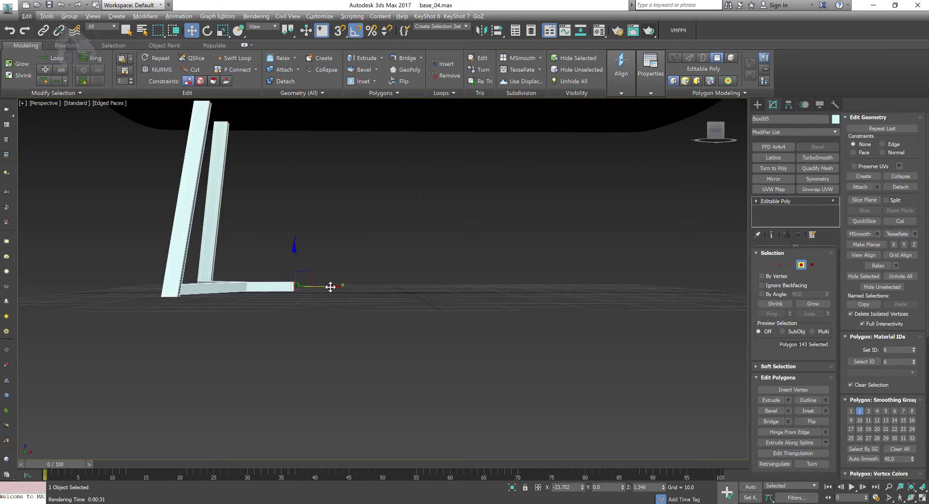
{"action": "left_click_drag", "start_coordinate": [331, 287], "coordinate": [365, 284]}
{"action": "middle_click_drag", "start_coordinate": [532, 387], "coordinate": [504, 316], "text": "alt"}
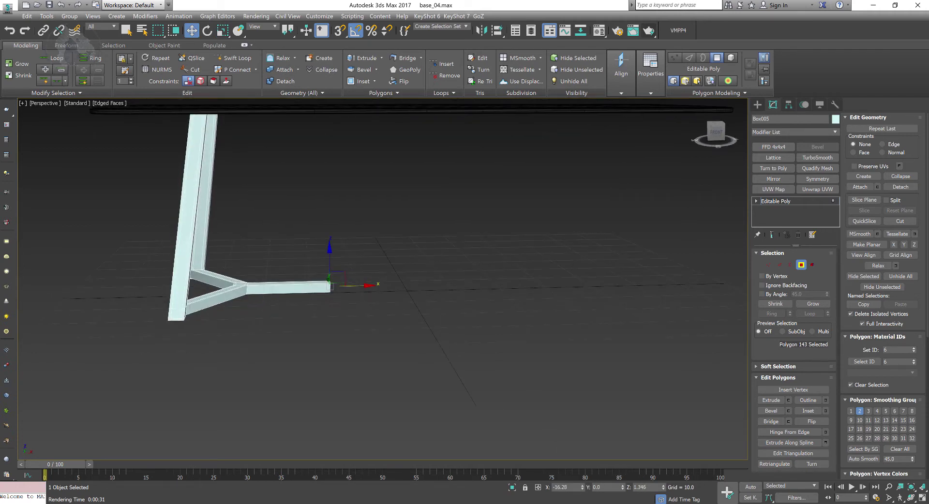
{"action": "right_click", "coordinate": [582, 487]}
{"action": "middle_click_drag", "start_coordinate": [532, 426], "coordinate": [409, 337], "text": "alt"}
{"action": "left_click", "coordinate": [410, 338]}
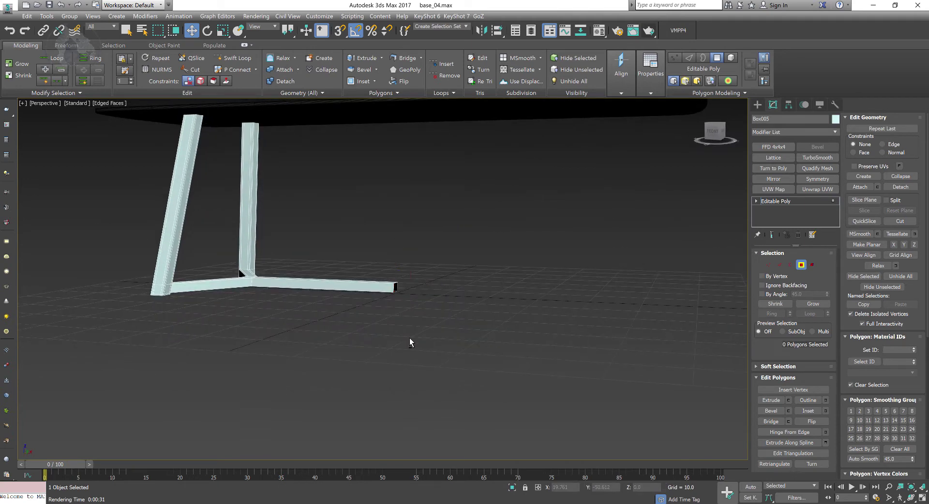
{"action": "middle_click_drag", "start_coordinate": [514, 248], "coordinate": [514, 249], "text": "alt"}
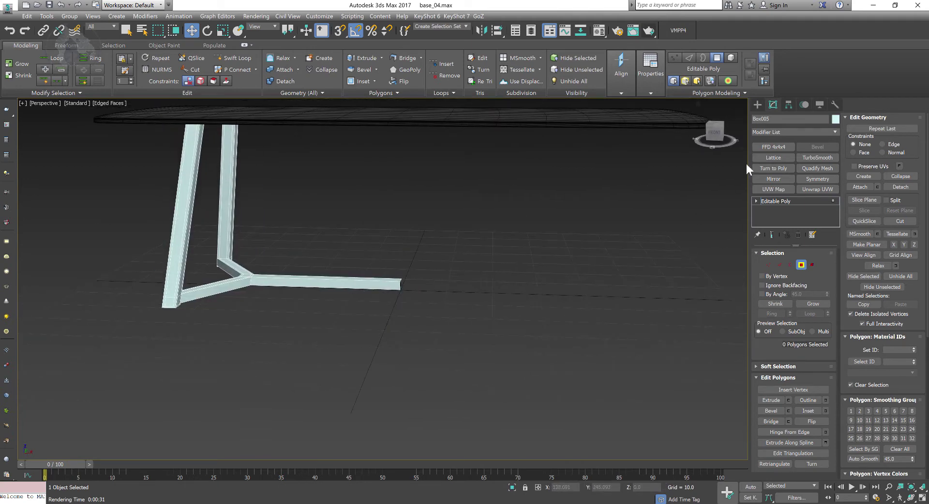
Add a Symmetry modifier to the base, compare the X, Y and Z mirror axes, and keep X without Flip
{"action": "left_click", "coordinate": [802, 179]}
{"action": "middle_click_drag", "start_coordinate": [456, 358], "coordinate": [435, 358]}
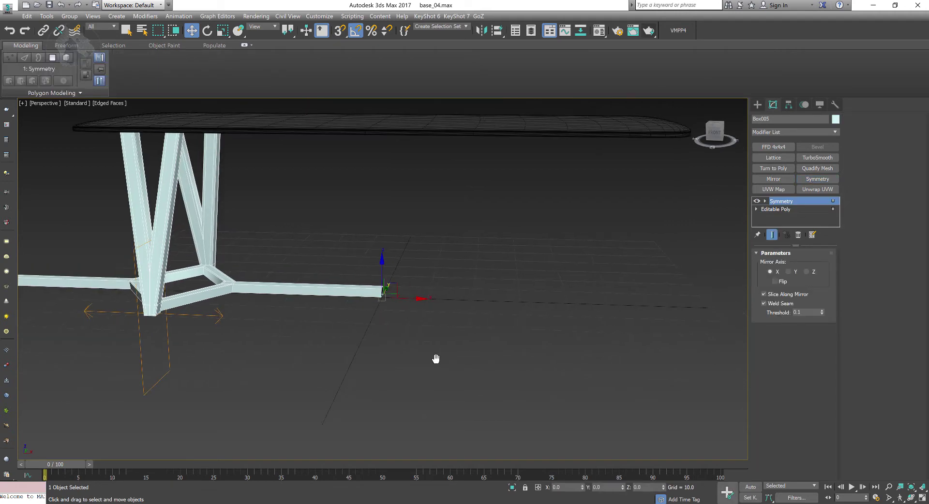
{"action": "left_click", "coordinate": [776, 281]}
{"action": "left_click", "coordinate": [776, 282]}
{"action": "left_click", "coordinate": [788, 272]}
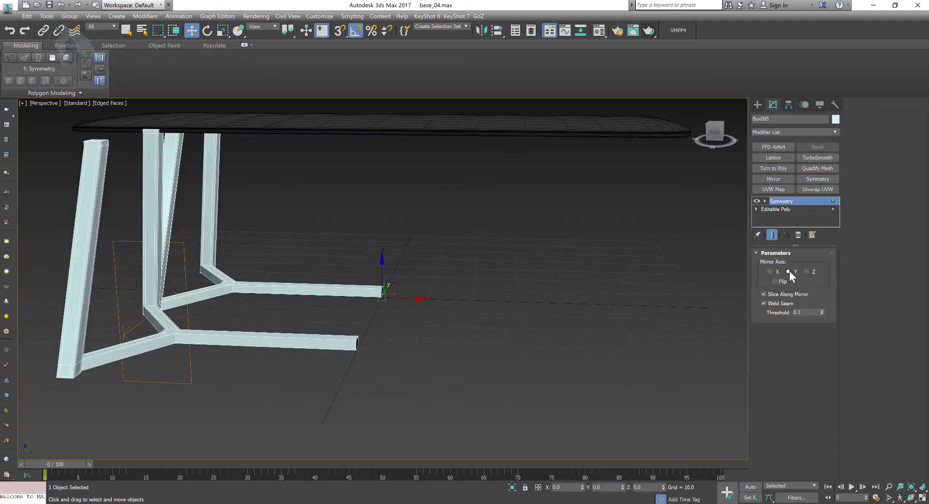
{"action": "left_click", "coordinate": [770, 272]}
{"action": "middle_click_drag", "start_coordinate": [697, 297], "coordinate": [484, 326]}
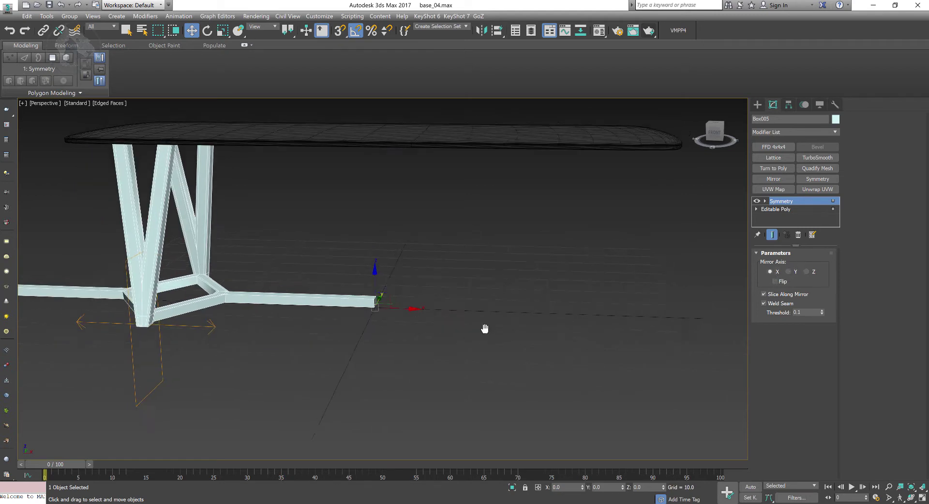
{"action": "left_click", "coordinate": [788, 272]}
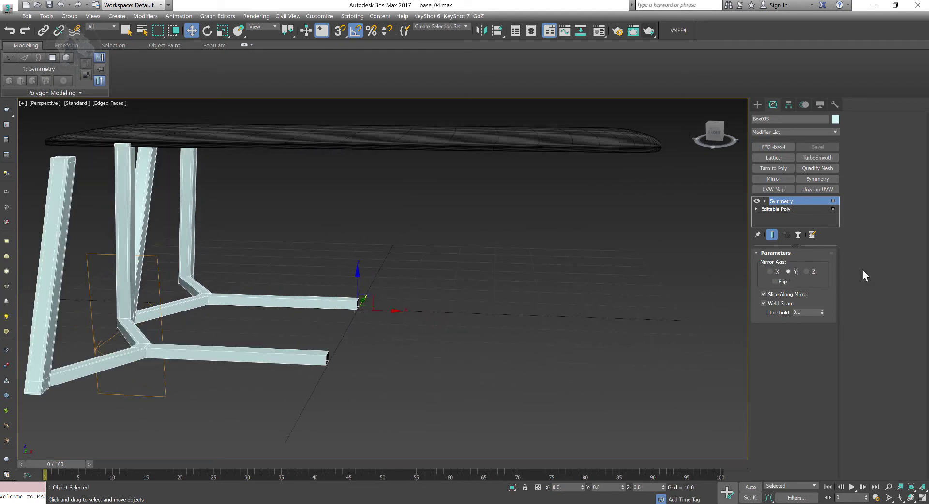
{"action": "left_click", "coordinate": [806, 272]}
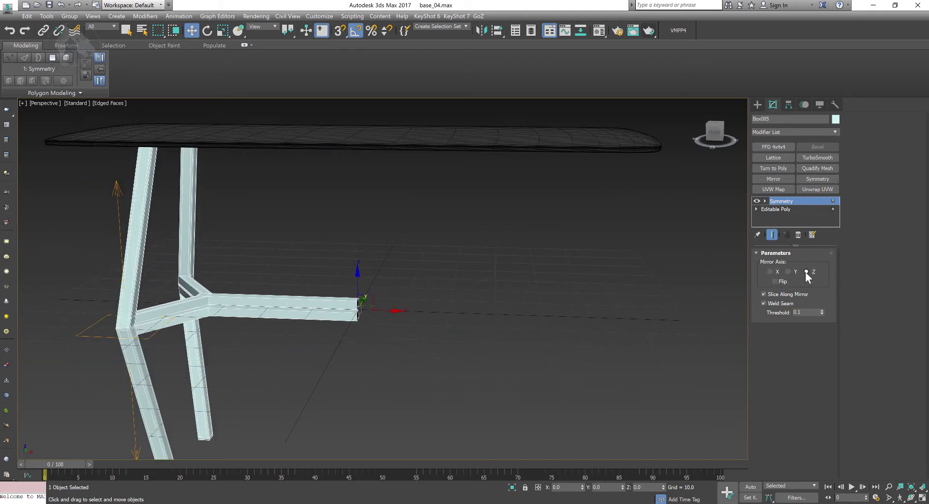
{"action": "left_click", "coordinate": [770, 271]}
{"action": "mouse_move", "coordinate": [402, 322]}
{"action": "middle_mouse_down", "text": "alt"}
{"action": "mouse_move", "coordinate": [372, 318]}
{"action": "mouse_move", "coordinate": [388, 314]}
{"action": "middle_mouse_up", "text": "alt"}
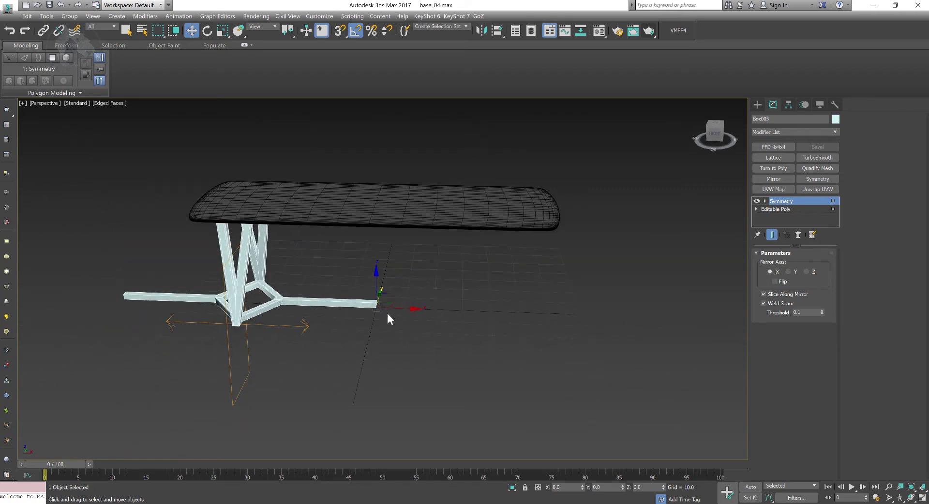
Move the Symmetry mirror plane along X to the table's middle and turn on Flip to produce the opposite leg pair
{"action": "left_click", "coordinate": [765, 201]}
{"action": "left_click", "coordinate": [780, 209]}
{"action": "left_click_drag", "start_coordinate": [264, 325], "coordinate": [406, 330]}
{"action": "left_click", "coordinate": [776, 282]}
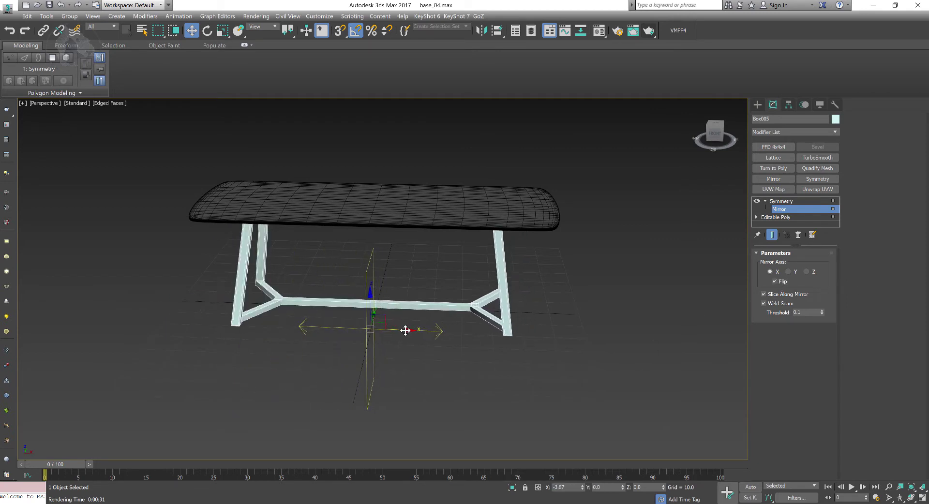
{"action": "left_click", "coordinate": [775, 282]}
{"action": "left_click", "coordinate": [775, 282]}
{"action": "middle_click_drag", "start_coordinate": [450, 327], "coordinate": [634, 303], "text": "alt"}
{"action": "scroll", "coordinate": [405, 303], "scroll_direction": "up", "scroll_amount": 5}
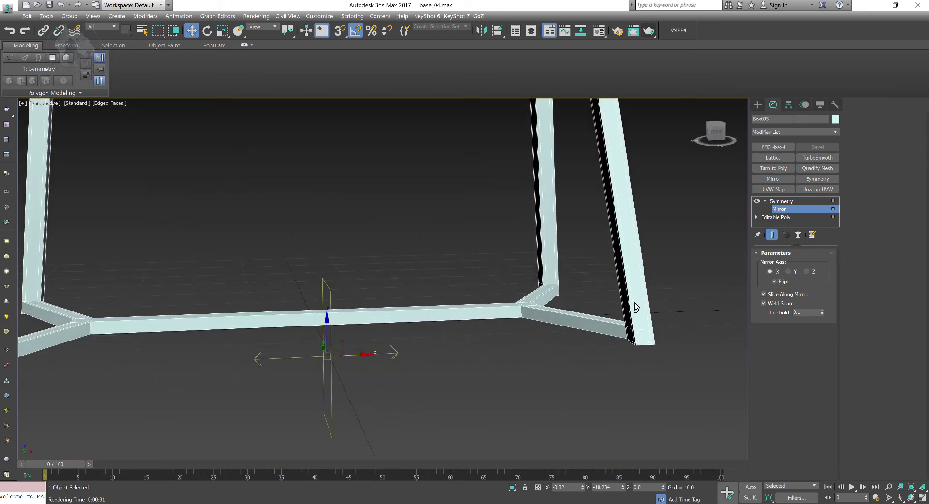
Collapse the base's entire modifier stack to an Editable Poly
{"action": "right_click", "coordinate": [779, 204]}
{"action": "left_click", "coordinate": [796, 272]}
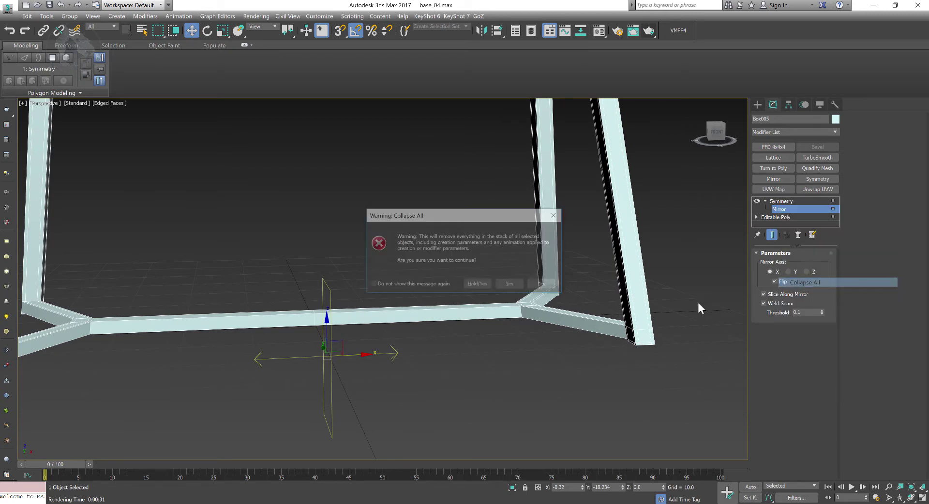
{"action": "left_click", "coordinate": [511, 283]}
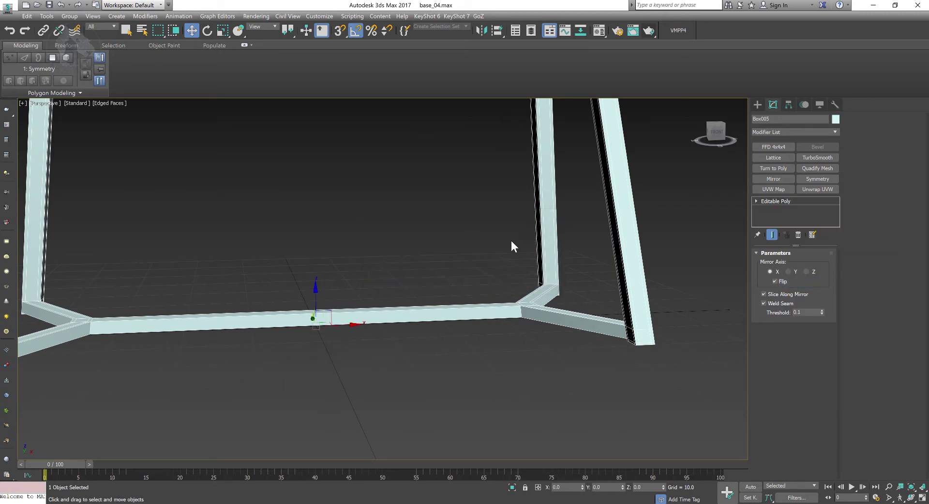
{"action": "scroll", "coordinate": [525, 236], "scroll_direction": "down", "scroll_amount": 6}
{"action": "middle_click_drag", "start_coordinate": [525, 236], "coordinate": [363, 284], "text": "alt"}
{"action": "scroll", "coordinate": [495, 242], "scroll_direction": "up", "scroll_amount": 5}
{"action": "scroll", "coordinate": [505, 238], "scroll_direction": "down", "scroll_amount": 4}
{"action": "scroll", "coordinate": [501, 239], "scroll_direction": "up", "scroll_amount": 5}
{"action": "scroll", "coordinate": [383, 269], "scroll_direction": "up", "scroll_amount": 3}
{"action": "scroll", "coordinate": [384, 268], "scroll_direction": "down", "scroll_amount": 3}
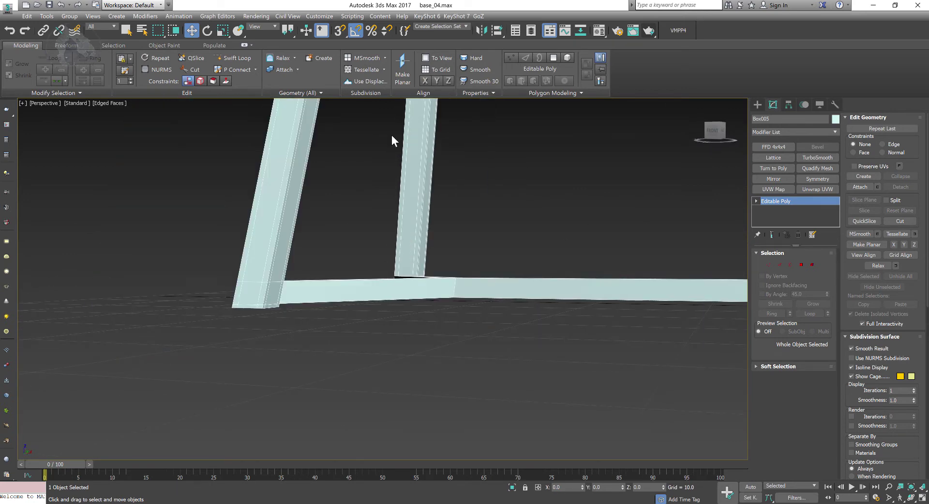
{"action": "left_click", "coordinate": [229, 58]}
{"action": "middle_click_drag", "start_coordinate": [289, 274], "coordinate": [340, 243]}
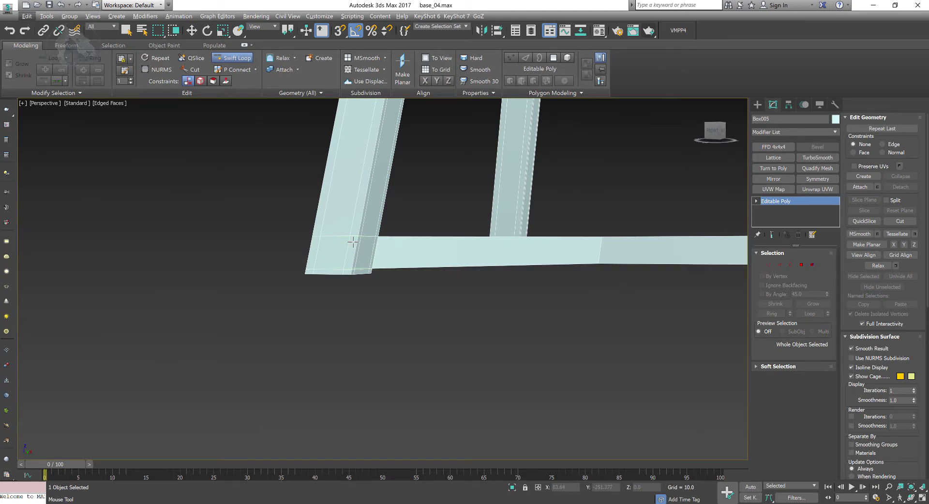
{"action": "scroll", "coordinate": [366, 244], "scroll_direction": "up", "scroll_amount": 2}
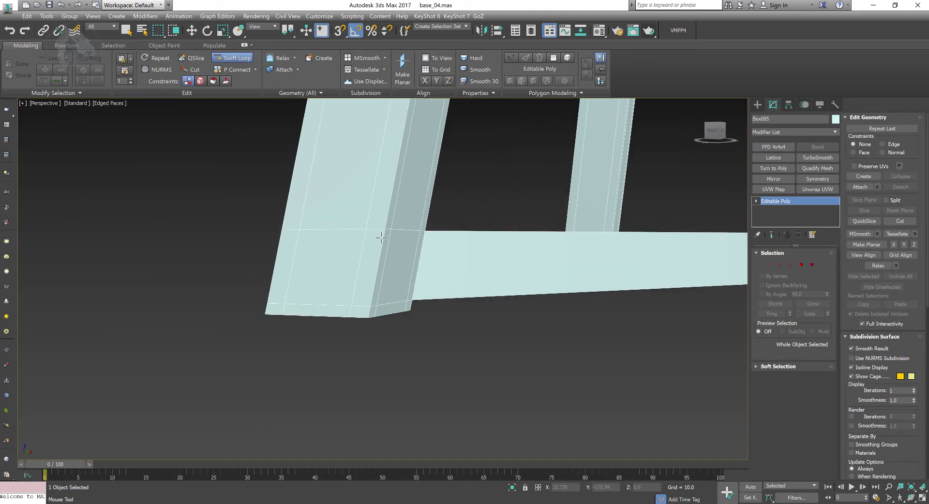
{"action": "right_click", "coordinate": [431, 261]}
{"action": "scroll", "coordinate": [430, 262], "scroll_direction": "down", "scroll_amount": 8}
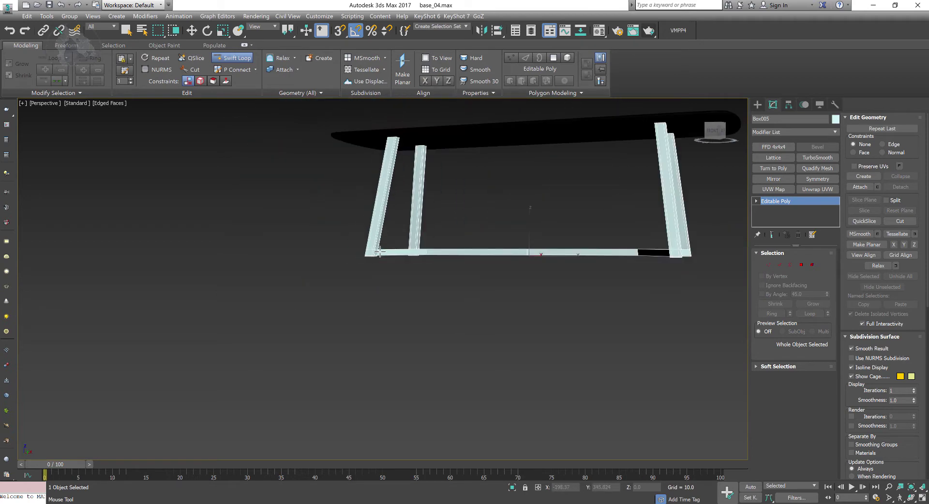
{"action": "scroll", "coordinate": [430, 263], "scroll_direction": "down", "scroll_amount": 2}
Assign the dark grey 02 - Default material to the table base and close the Material Editor
{"action": "key", "text": "m"}
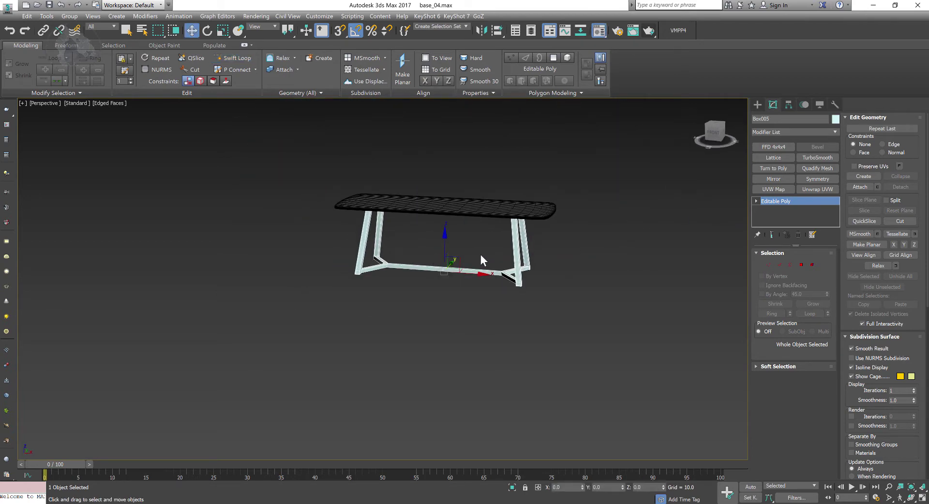
{"action": "left_click_drag", "start_coordinate": [585, 70], "coordinate": [523, 211]}
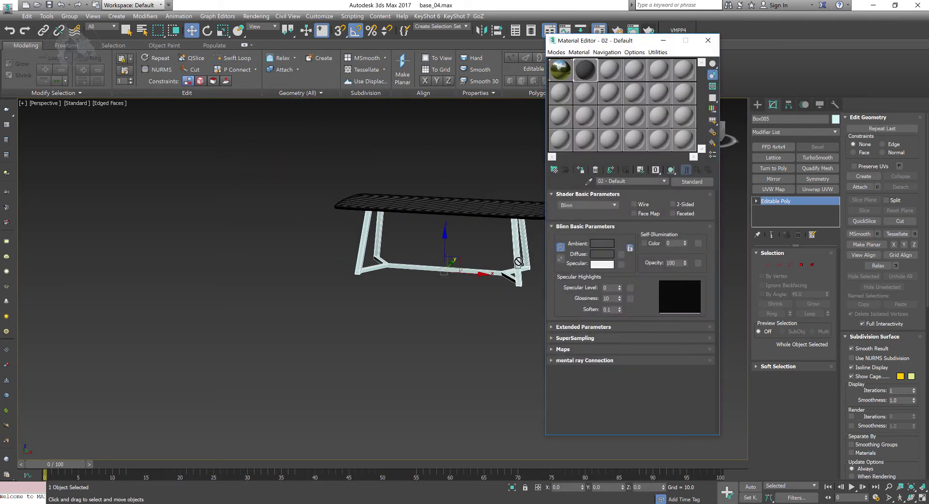
{"action": "left_click_drag", "start_coordinate": [519, 261], "coordinate": [522, 264]}
{"action": "left_click", "coordinate": [708, 40]}
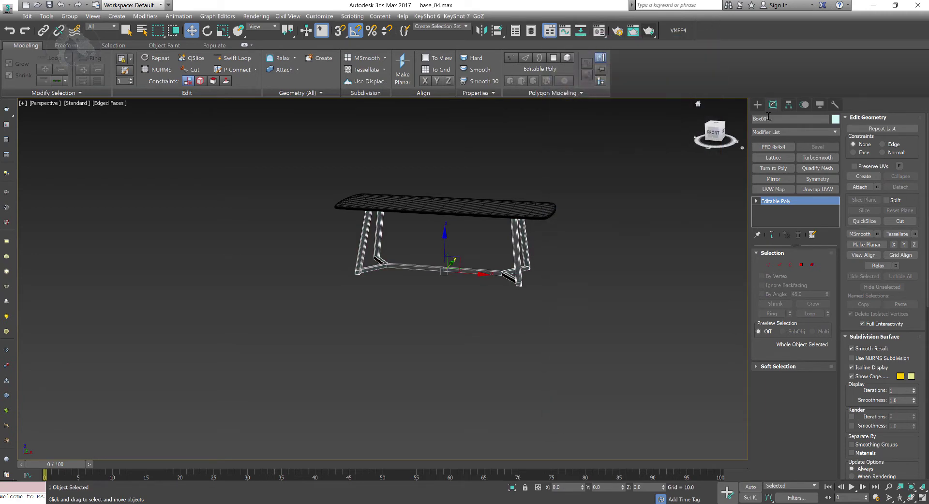
Set the base's object color to the custom black and clear the selection
{"action": "left_click", "coordinate": [758, 105]}
{"action": "left_click", "coordinate": [773, 105]}
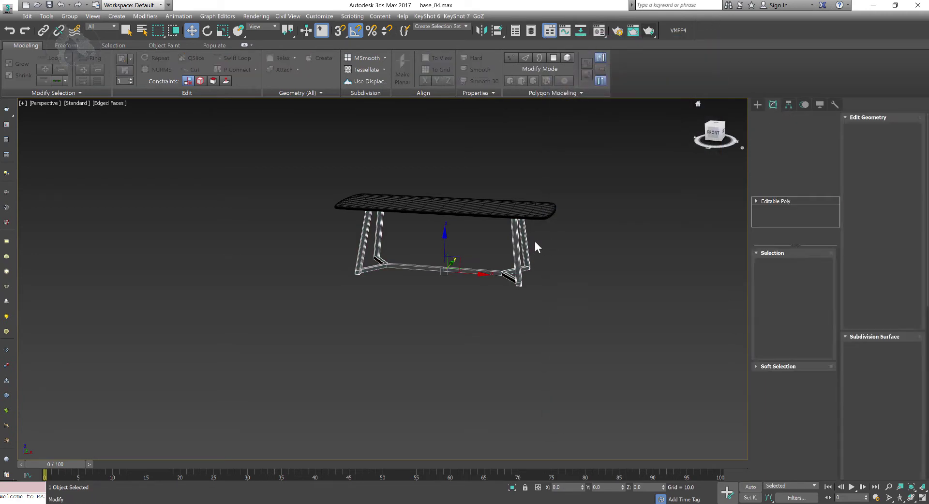
{"action": "scroll", "coordinate": [535, 242], "scroll_direction": "up", "scroll_amount": 5}
{"action": "left_click", "coordinate": [835, 119]}
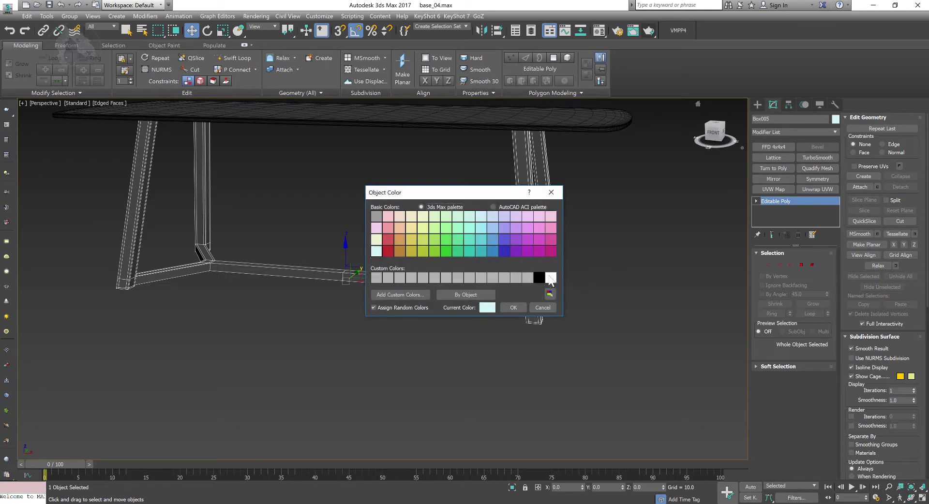
{"action": "left_click", "coordinate": [528, 279]}
{"action": "left_click", "coordinate": [502, 309]}
{"action": "left_click", "coordinate": [388, 340]}
Insert Swift Loop edge loops around the leg foot, just inside the upper and lower edges of the joining base bar
{"action": "scroll", "coordinate": [392, 315], "scroll_direction": "up", "scroll_amount": 5}
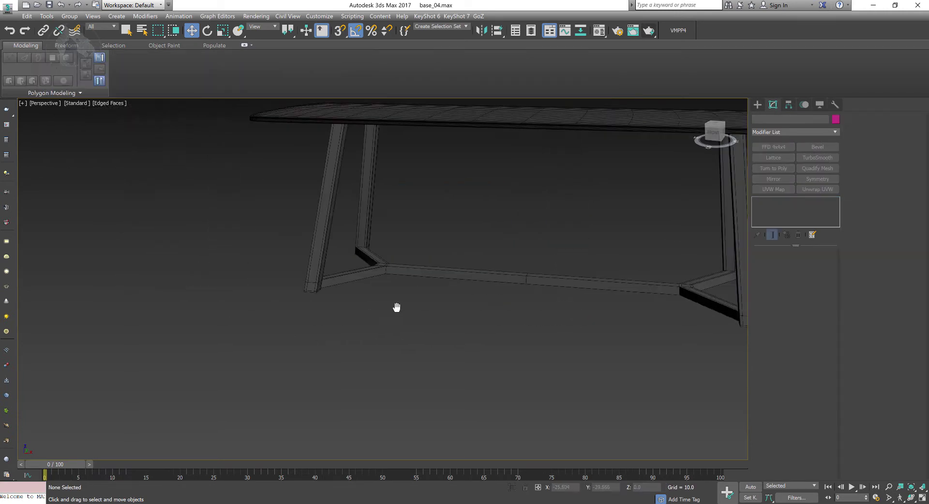
{"action": "scroll", "coordinate": [365, 282], "scroll_direction": "up", "scroll_amount": 4}
{"action": "middle_click_drag", "start_coordinate": [393, 268], "coordinate": [389, 314]}
{"action": "left_click", "coordinate": [350, 268]}
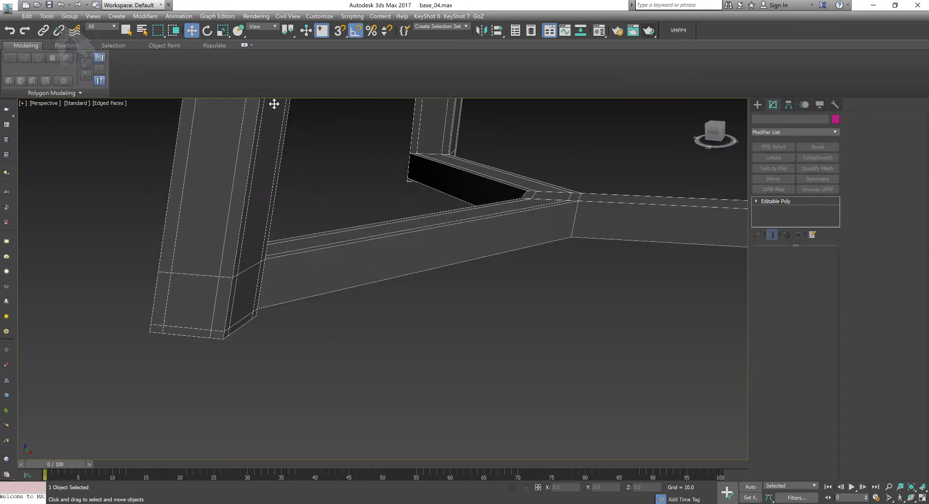
{"action": "left_click", "coordinate": [237, 58]}
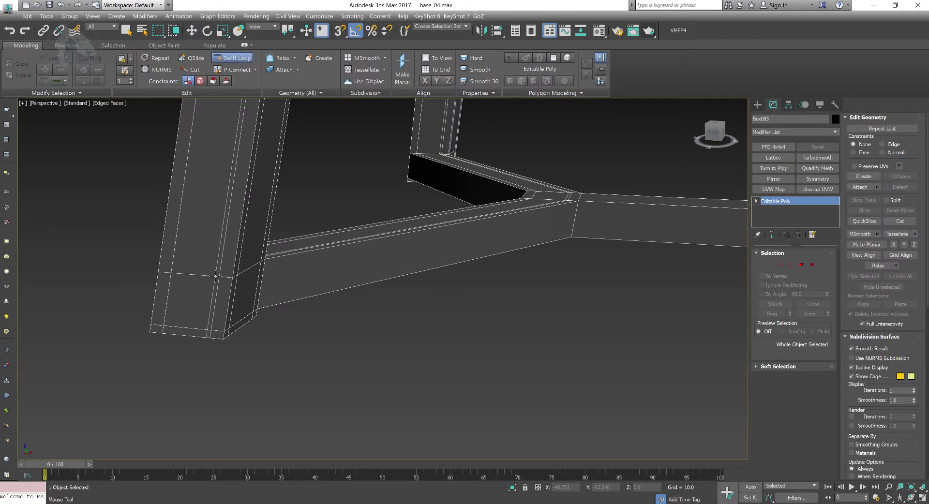
{"action": "left_click", "coordinate": [229, 281]}
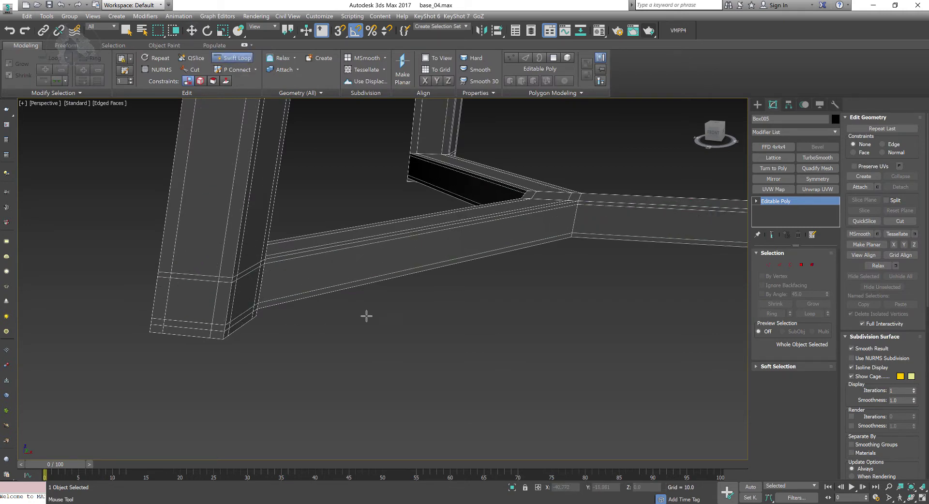
{"action": "middle_click_drag", "start_coordinate": [366, 316], "coordinate": [274, 307], "text": "alt"}
{"action": "scroll", "coordinate": [456, 354], "scroll_direction": "up", "scroll_amount": 4}
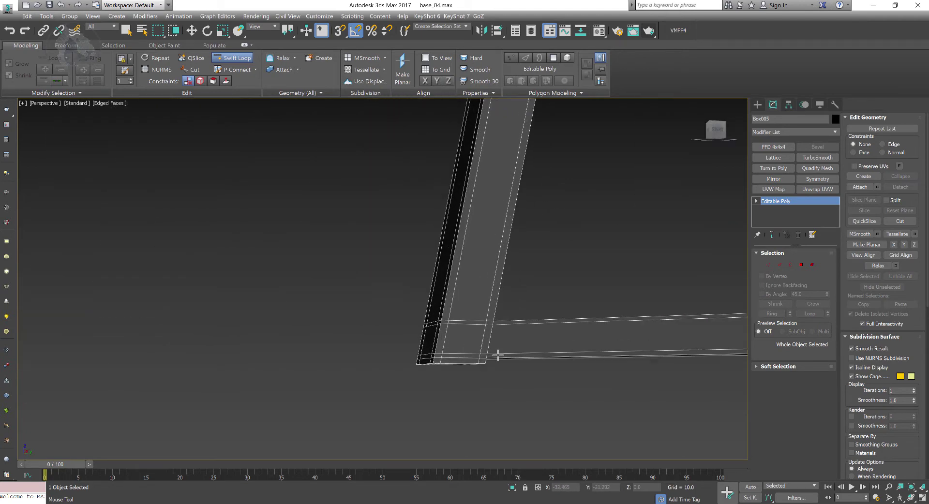
{"action": "scroll", "coordinate": [497, 355], "scroll_direction": "up", "scroll_amount": 2}
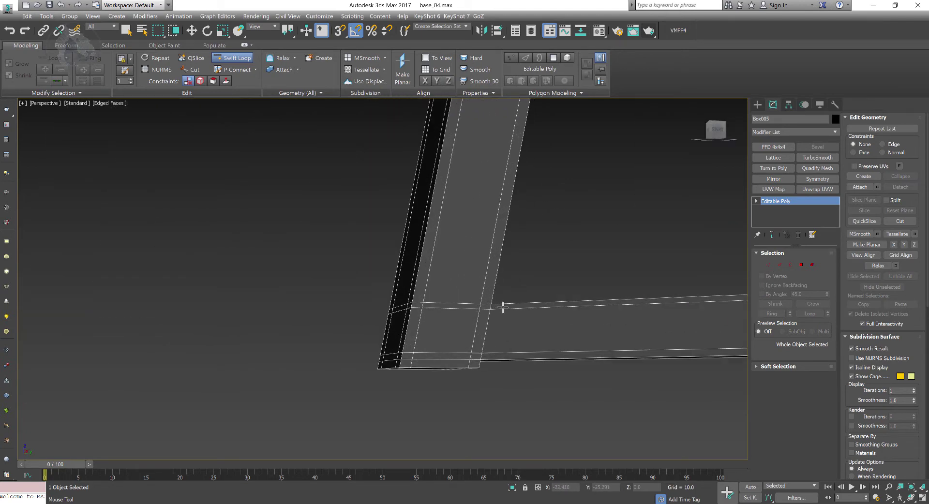
{"action": "right_click", "coordinate": [505, 307]}
Connect the lengthwise edges of both slanted base bars at this table end with 2 segments and pinch 95
{"action": "middle_click_drag", "start_coordinate": [604, 317], "coordinate": [574, 365], "text": "alt"}
{"action": "scroll", "coordinate": [636, 321], "scroll_direction": "down", "scroll_amount": 5}
{"action": "key", "text": "2"}
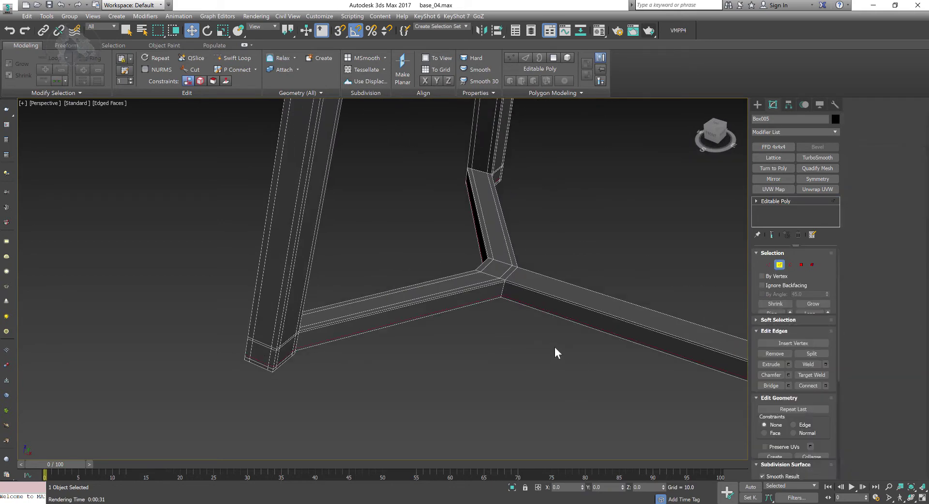
{"action": "left_click_drag", "start_coordinate": [411, 259], "coordinate": [426, 401]}
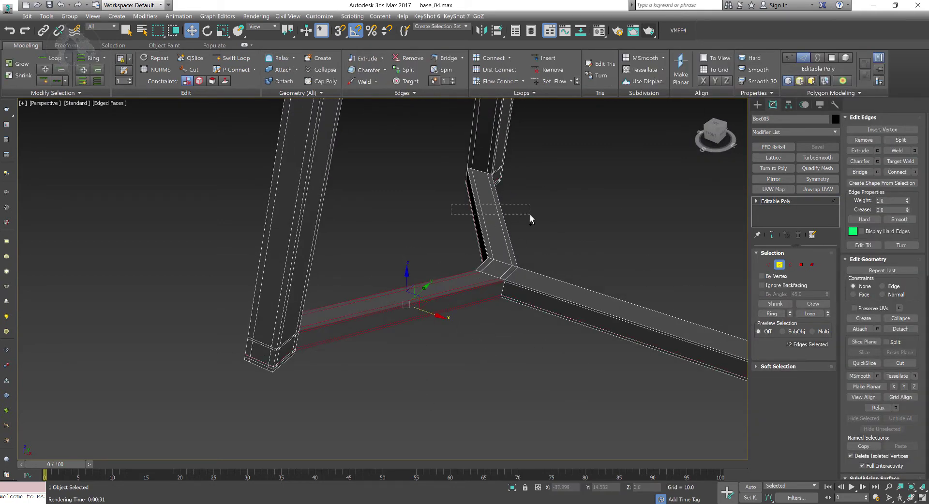
{"action": "left_click_drag", "start_coordinate": [530, 218], "coordinate": [530, 218], "text": "ctrl"}
{"action": "right_click", "coordinate": [486, 226]}
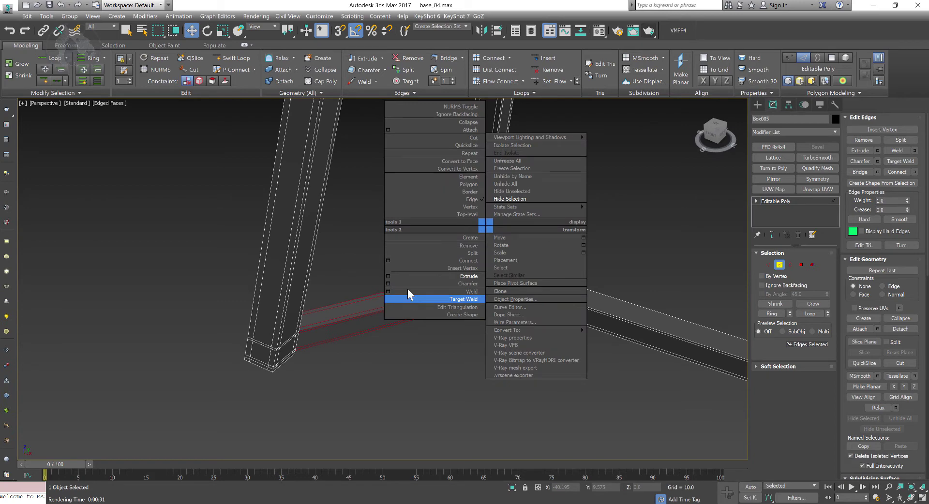
{"action": "left_click", "coordinate": [388, 261]}
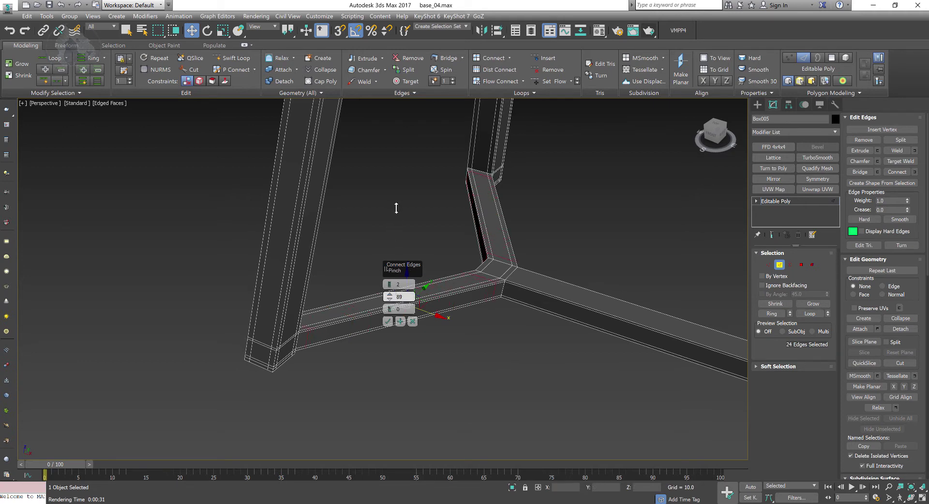
{"action": "left_click_drag", "start_coordinate": [398, 204], "coordinate": [394, 338]}
{"action": "left_click", "coordinate": [388, 322]}
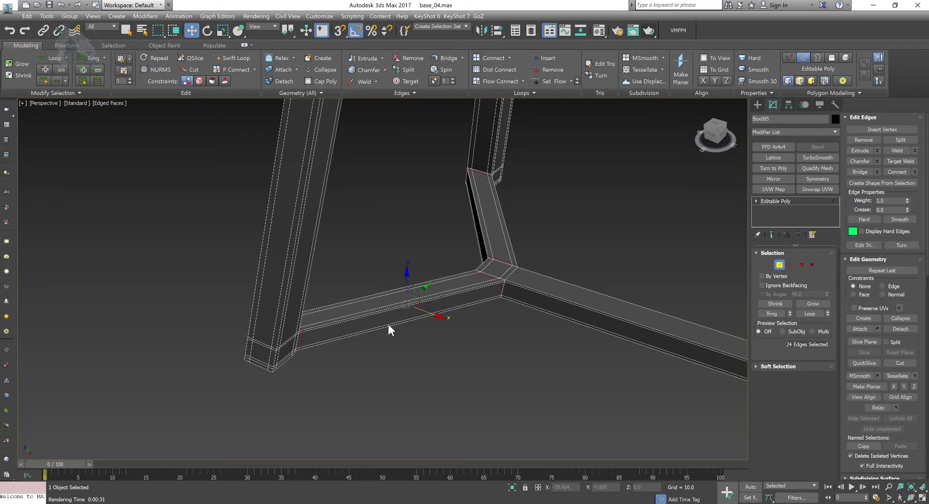
Connect the lengthwise edges of the two slanted base bars at the opposite table end with 2 segments, pinch 95 and slide 0
{"action": "middle_click_drag", "start_coordinate": [387, 328], "coordinate": [312, 322], "text": "alt"}
{"action": "scroll", "coordinate": [301, 275], "scroll_direction": "up", "scroll_amount": 4}
{"action": "left_click_drag", "start_coordinate": [221, 220], "coordinate": [230, 292]}
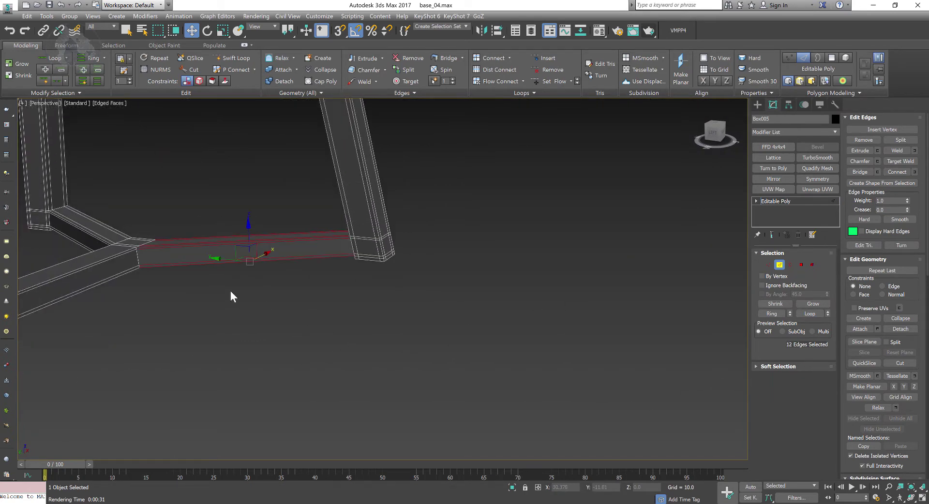
{"action": "middle_click_drag", "start_coordinate": [121, 227], "coordinate": [391, 324]}
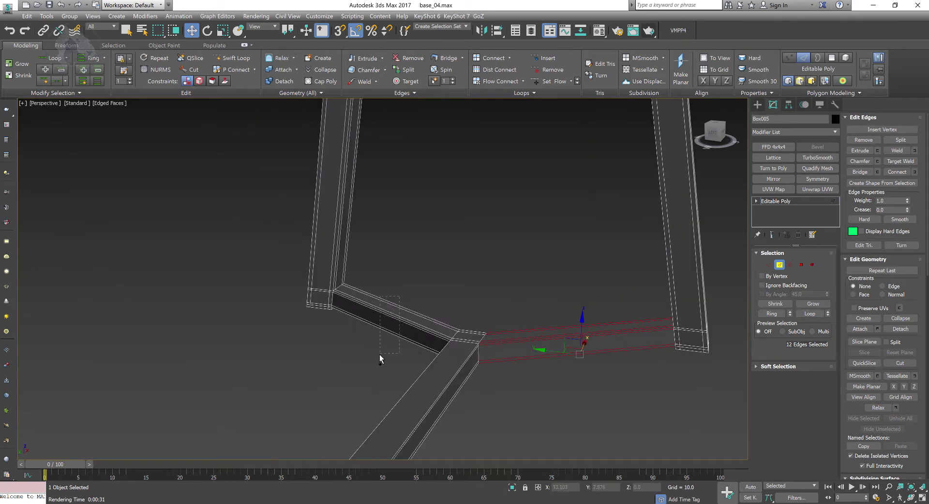
{"action": "left_click_drag", "start_coordinate": [399, 296], "coordinate": [380, 358], "text": "ctrl"}
{"action": "right_click", "coordinate": [392, 325]}
{"action": "left_click", "coordinate": [296, 363]}
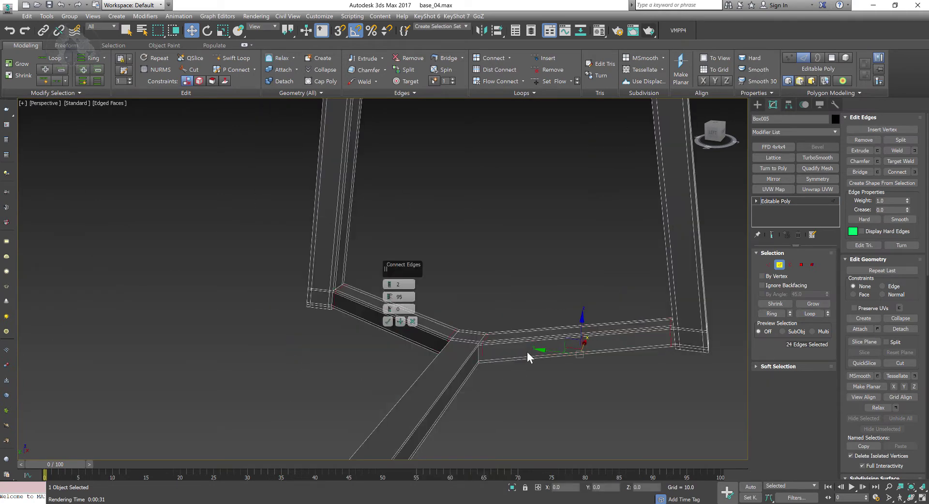
{"action": "left_click", "coordinate": [390, 319]}
{"action": "middle_click_drag", "start_coordinate": [549, 292], "coordinate": [419, 272], "text": "alt"}
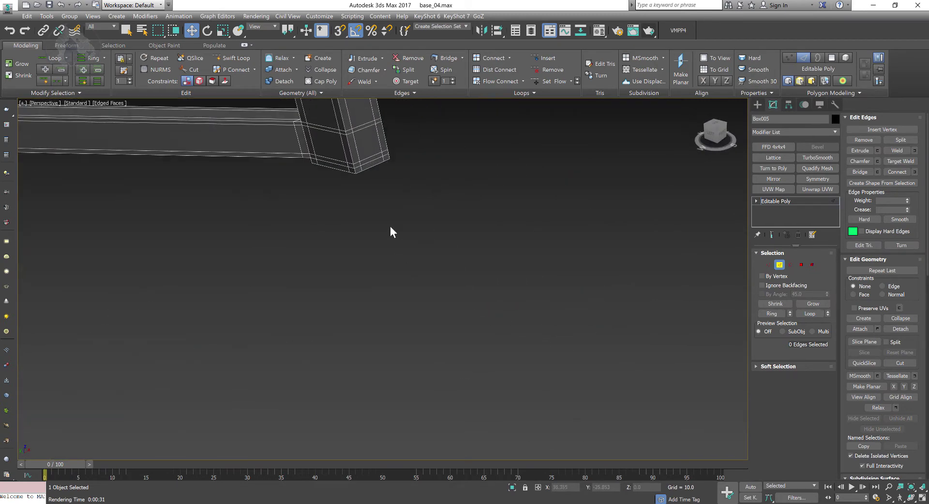
{"action": "middle_click_drag", "start_coordinate": [390, 225], "coordinate": [427, 334]}
{"action": "left_click", "coordinate": [225, 59]}
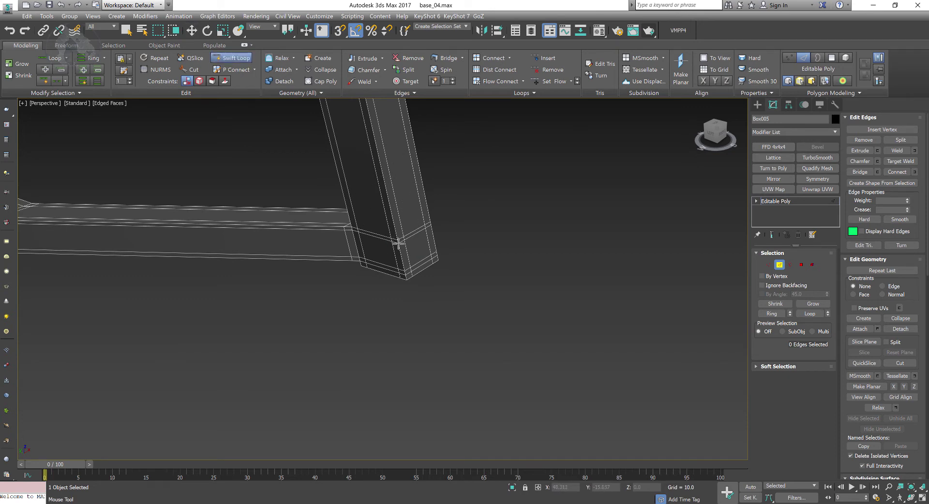
{"action": "scroll", "coordinate": [397, 243], "scroll_direction": "up", "scroll_amount": 3}
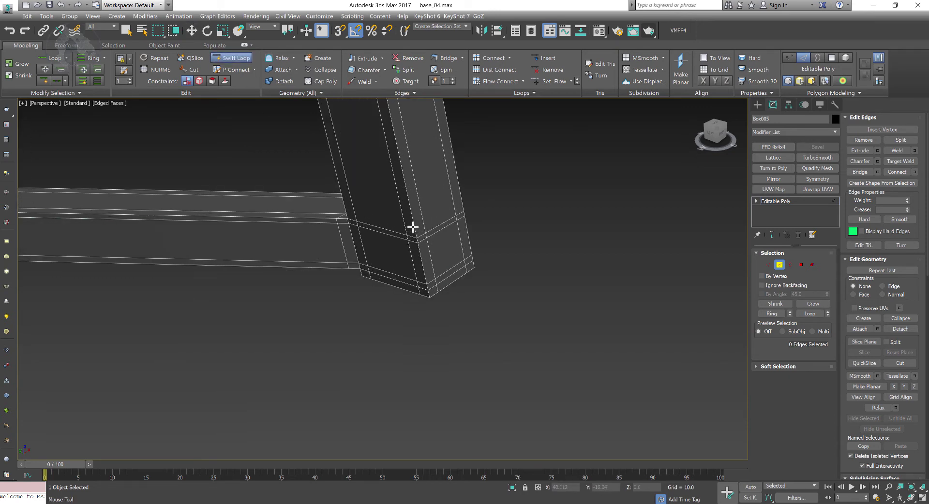
{"action": "scroll", "coordinate": [409, 237], "scroll_direction": "down", "scroll_amount": 6}
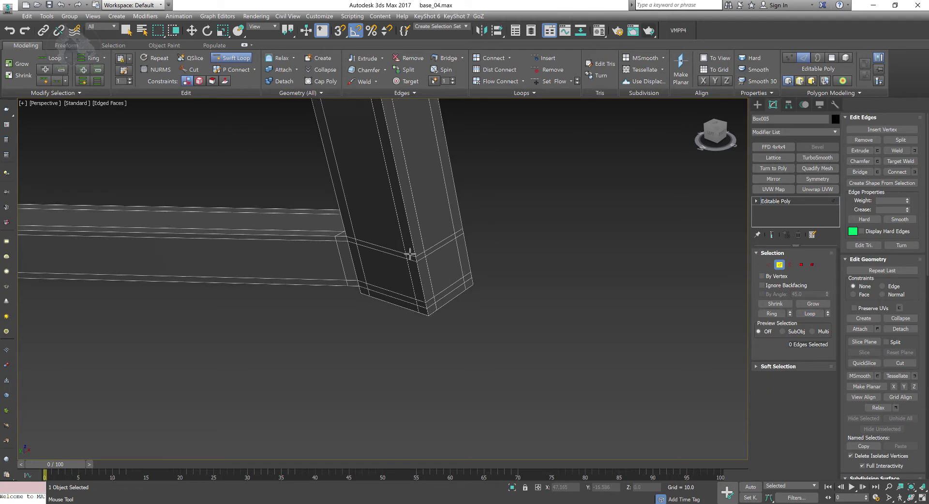
{"action": "key", "text": "w"}
{"action": "scroll", "coordinate": [409, 259], "scroll_direction": "down", "scroll_amount": 10}
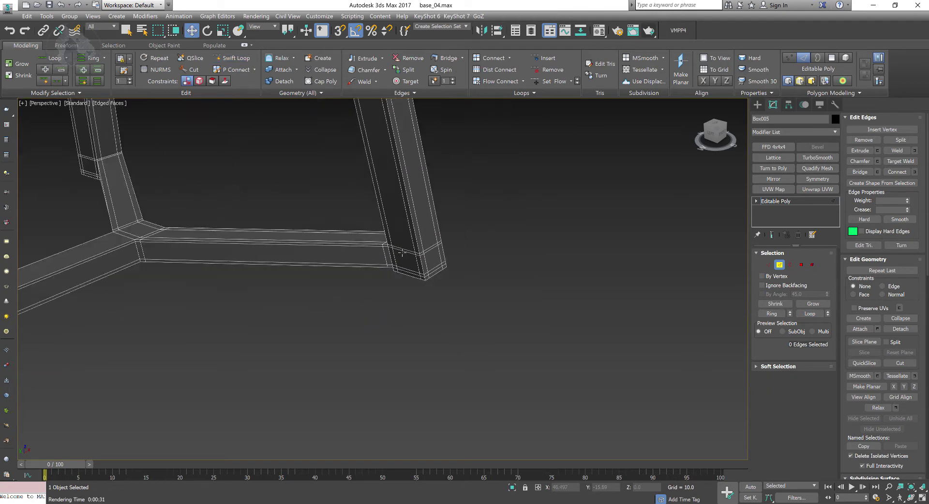
Connect the lengthwise edges of all four table legs with 2 segments, pinch 97 and slide 0
{"action": "middle_click_drag", "start_coordinate": [409, 259], "coordinate": [388, 249], "text": "alt"}
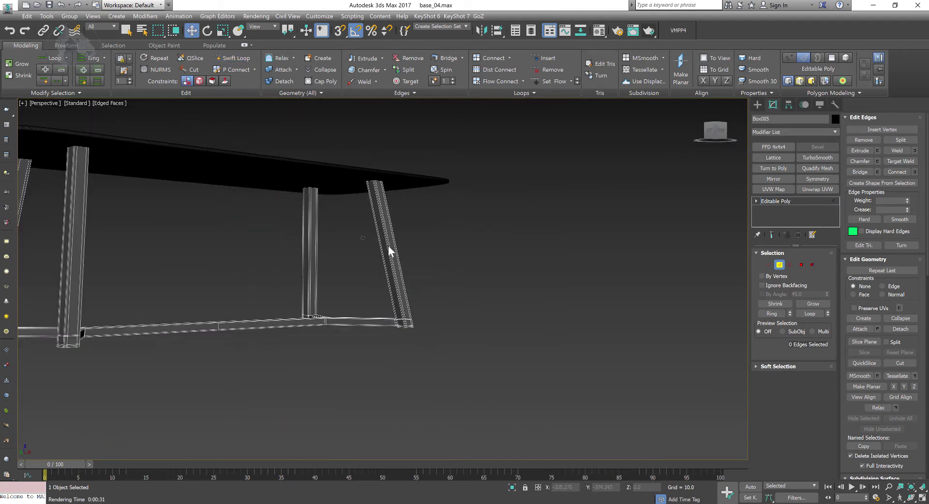
{"action": "left_click_drag", "start_coordinate": [387, 249], "coordinate": [427, 264]}
{"action": "left_click_drag", "start_coordinate": [333, 240], "coordinate": [261, 251], "text": "ctrl"}
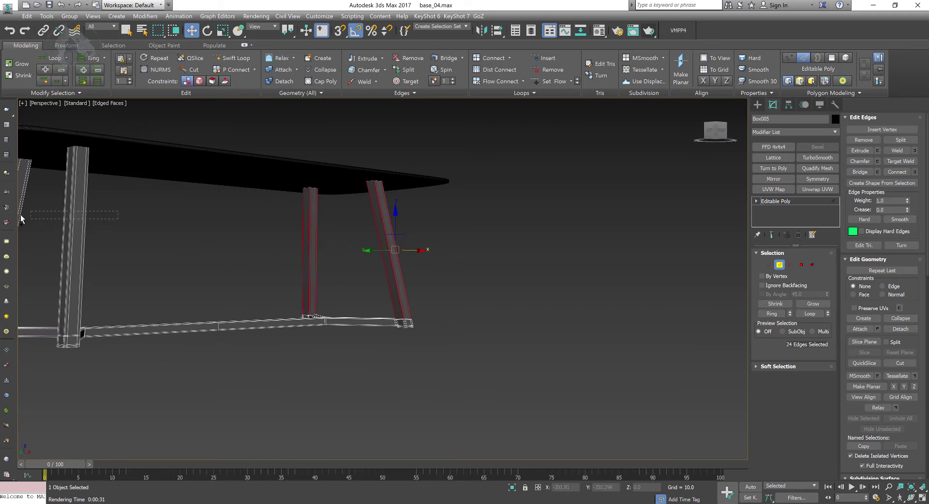
{"action": "left_click_drag", "start_coordinate": [20, 219], "coordinate": [20, 219], "text": "ctrl"}
{"action": "key", "text": "ctrl+z"}
{"action": "scroll", "coordinate": [328, 272], "scroll_direction": "down", "scroll_amount": 6}
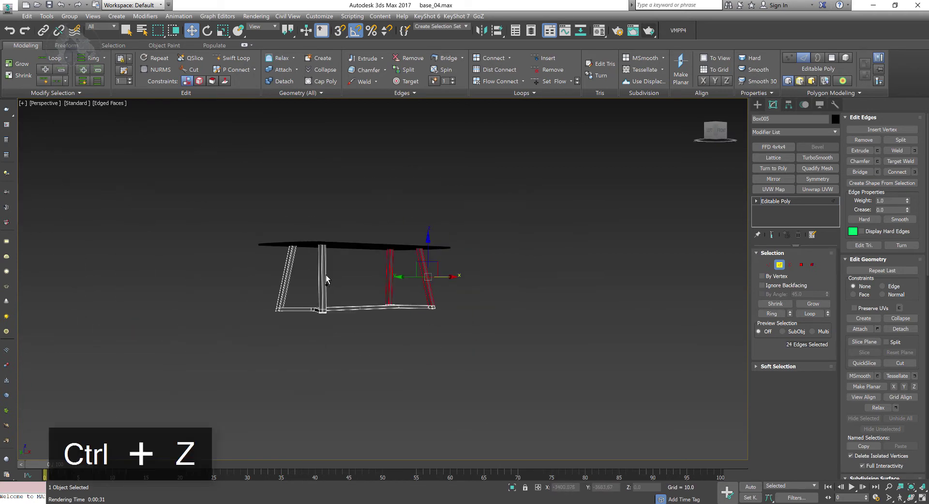
{"action": "left_click_drag", "start_coordinate": [365, 272], "coordinate": [365, 273], "text": "ctrl"}
{"action": "key", "text": "z"}
{"action": "right_click", "coordinate": [180, 262]}
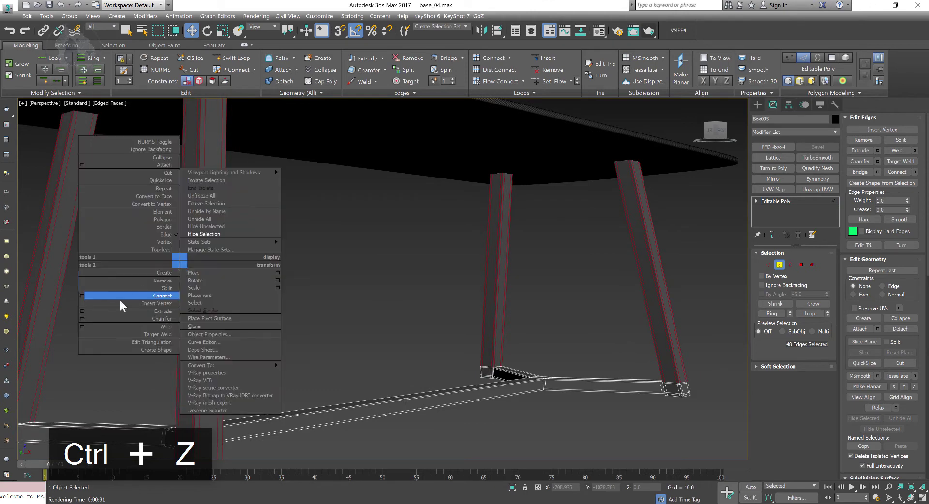
{"action": "left_click", "coordinate": [83, 295]}
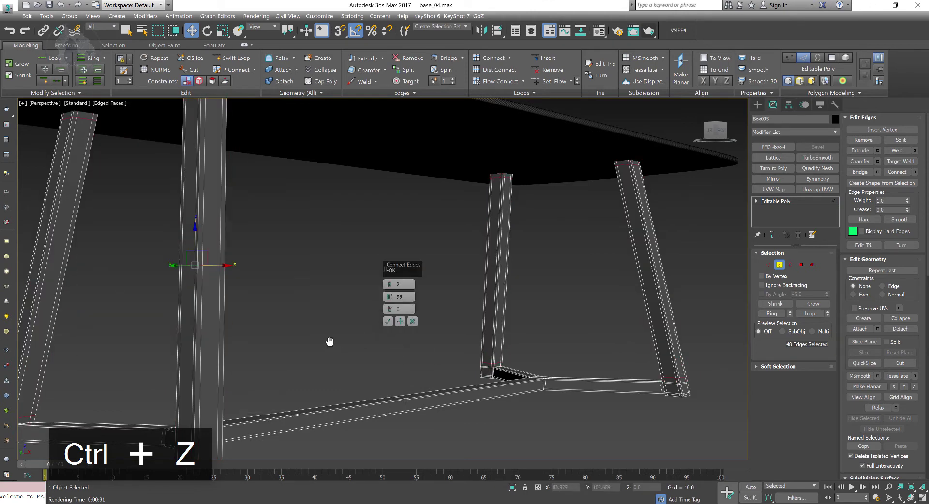
{"action": "scroll", "coordinate": [293, 311], "scroll_direction": "down", "scroll_amount": 5}
{"action": "scroll", "coordinate": [271, 318], "scroll_direction": "up", "scroll_amount": 5}
{"action": "middle_click_drag", "start_coordinate": [272, 317], "coordinate": [307, 259]}
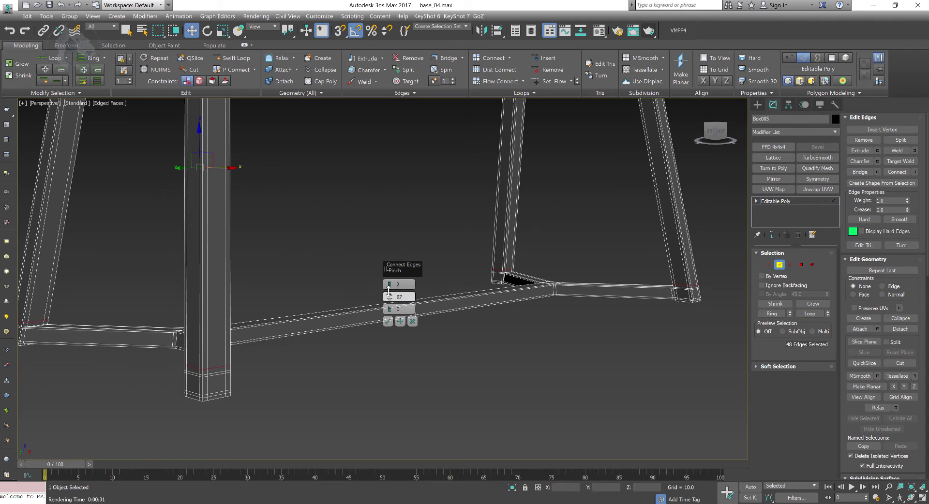
{"action": "left_click", "coordinate": [388, 321]}
Smooth the table base with a TurboSmooth modifier, adjust its iterations, and clear the selection
{"action": "middle_click_drag", "start_coordinate": [392, 324], "coordinate": [542, 375], "text": "alt"}
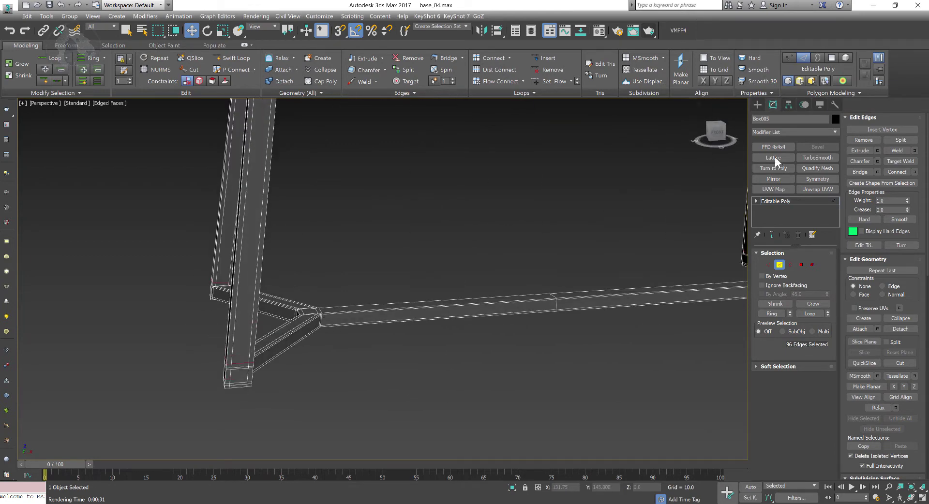
{"action": "left_click", "coordinate": [817, 158]}
{"action": "middle_click_drag", "start_coordinate": [659, 290], "coordinate": [569, 296], "text": "alt"}
{"action": "scroll", "coordinate": [569, 296], "scroll_direction": "down", "scroll_amount": 3}
{"action": "left_click", "coordinate": [824, 271]}
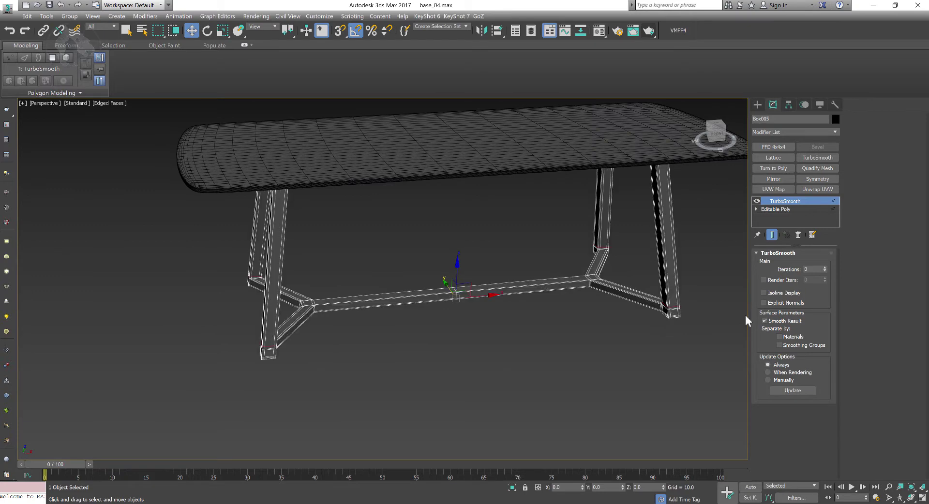
{"action": "left_click", "coordinate": [696, 344]}
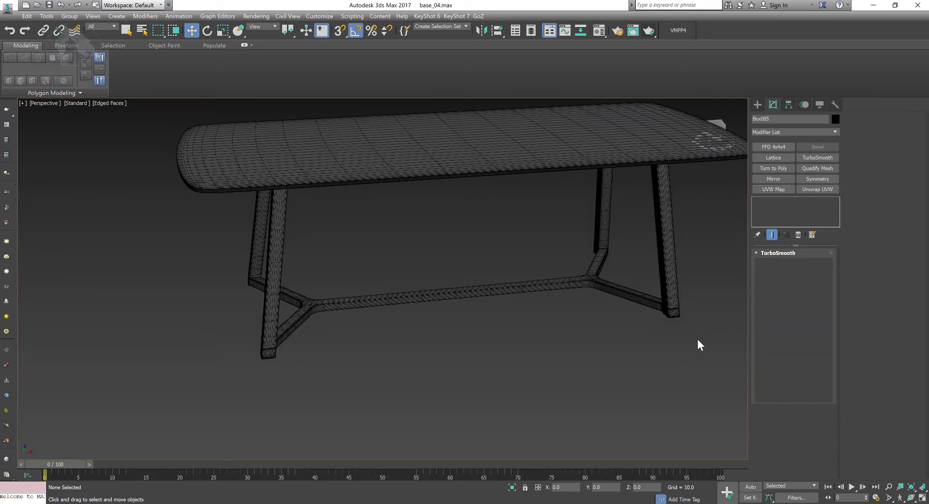
Examine the smoothed table in default shading without edge display, checking the legs, base joints and slab top from several angles
{"action": "scroll", "coordinate": [550, 335], "scroll_direction": "down", "scroll_amount": 3}
{"action": "mouse_move", "coordinate": [549, 336]}
{"action": "middle_mouse_down", "text": "alt"}
{"action": "mouse_move", "coordinate": [576, 331]}
{"action": "mouse_move", "coordinate": [559, 326]}
{"action": "mouse_move", "coordinate": [568, 332]}
{"action": "mouse_move", "coordinate": [568, 324]}
{"action": "middle_mouse_up", "text": "alt"}
{"action": "key", "text": "F3"}
{"action": "key", "text": "F4"}
{"action": "scroll", "coordinate": [504, 330], "scroll_direction": "up", "scroll_amount": 6}
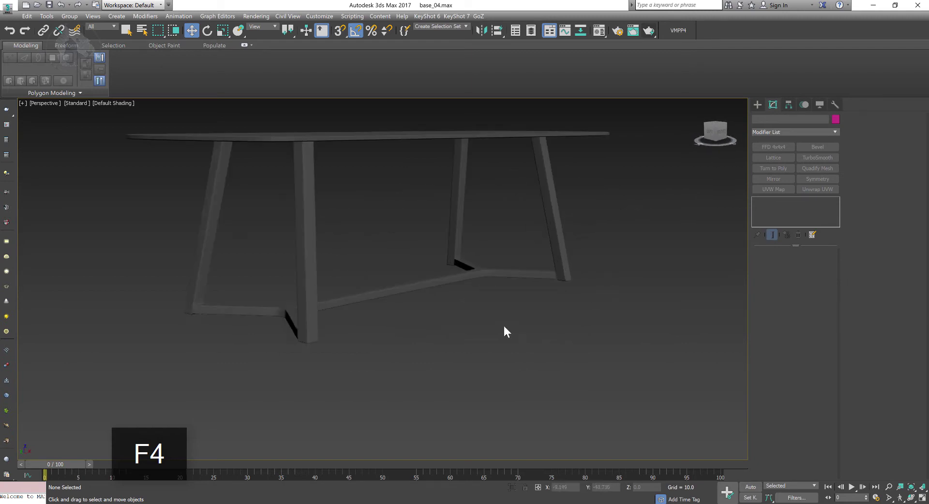
{"action": "scroll", "coordinate": [455, 320], "scroll_direction": "down", "scroll_amount": 8}
{"action": "scroll", "coordinate": [444, 292], "scroll_direction": "up", "scroll_amount": 5}
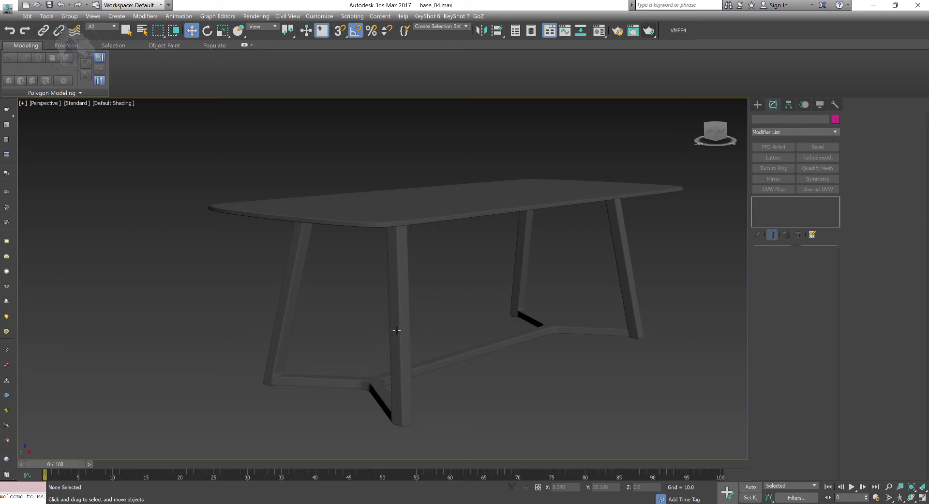
{"action": "middle_click_drag", "start_coordinate": [398, 326], "coordinate": [417, 318], "text": "alt"}
{"action": "left_click", "coordinate": [336, 264]}
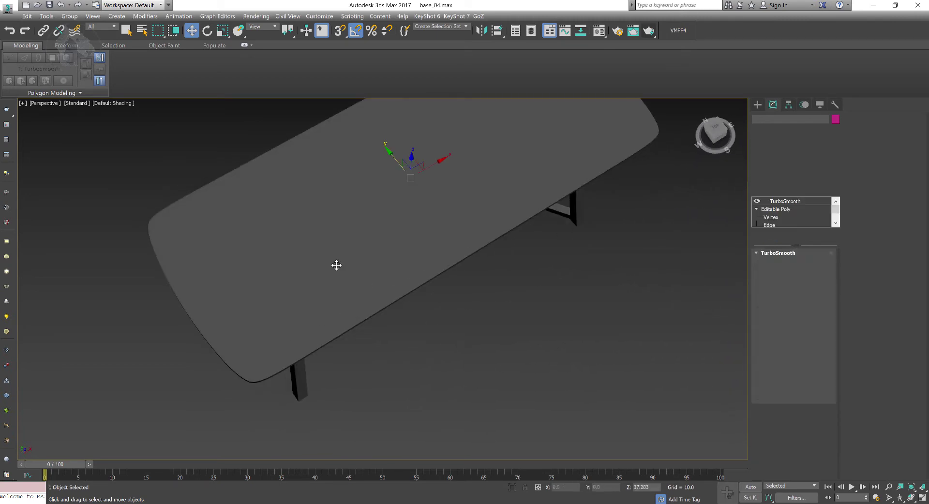
{"action": "left_click", "coordinate": [568, 356]}
{"action": "middle_click_drag", "start_coordinate": [585, 367], "coordinate": [476, 336], "text": "alt"}
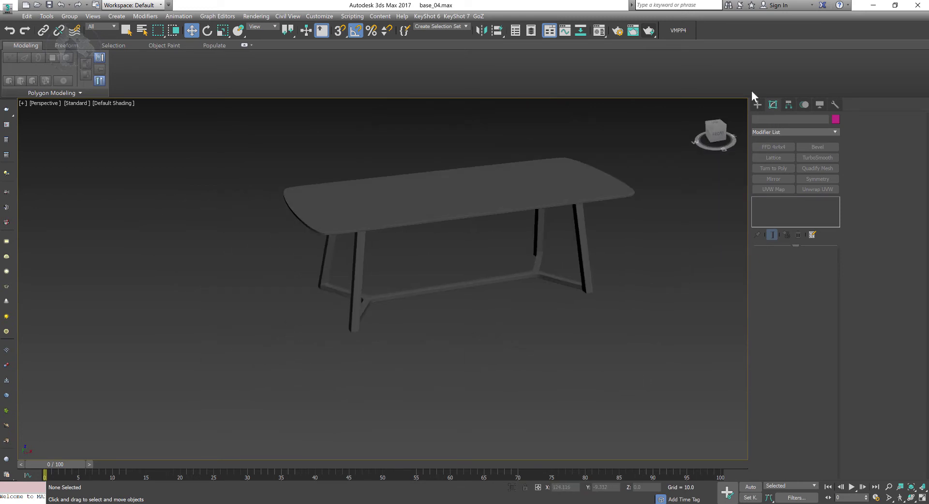
Draw an open L-shaped line beside the table in the front view, with a slanted backrest segment and a horizontal seat segment
{"action": "left_click", "coordinate": [756, 105]}
{"action": "left_click", "coordinate": [768, 119]}
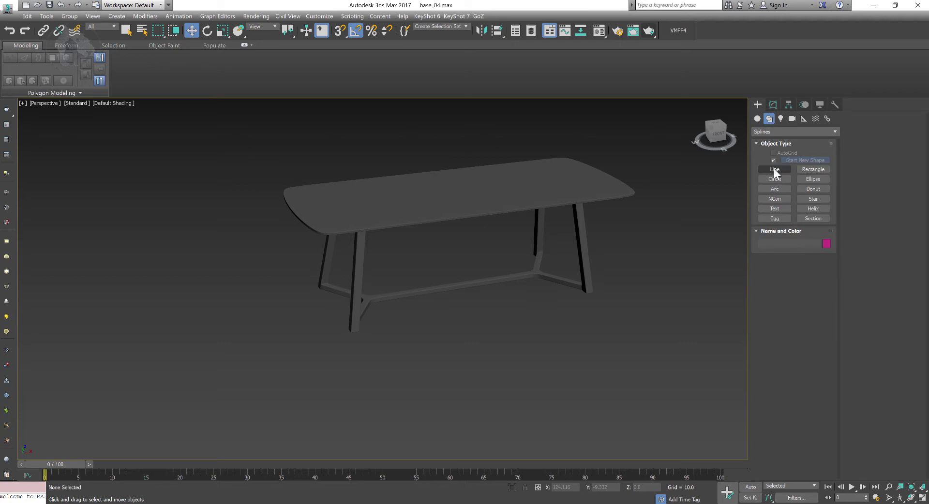
{"action": "left_click", "coordinate": [774, 169]}
{"action": "middle_click_drag", "start_coordinate": [539, 336], "coordinate": [425, 342]}
{"action": "key", "text": "alt+w"}
{"action": "right_click", "coordinate": [434, 222]}
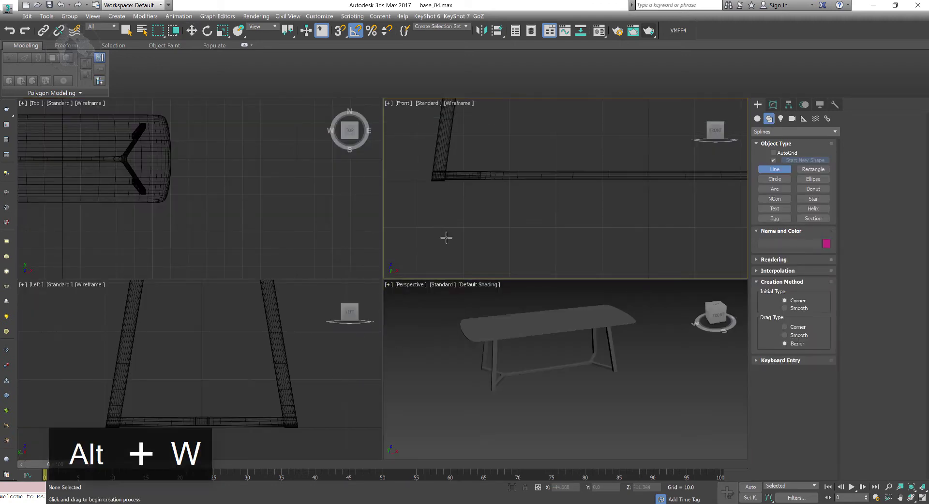
{"action": "key", "text": "alt+w"}
{"action": "scroll", "coordinate": [446, 237], "scroll_direction": "down", "scroll_amount": 5}
{"action": "middle_click_drag", "start_coordinate": [446, 226], "coordinate": [460, 259]}
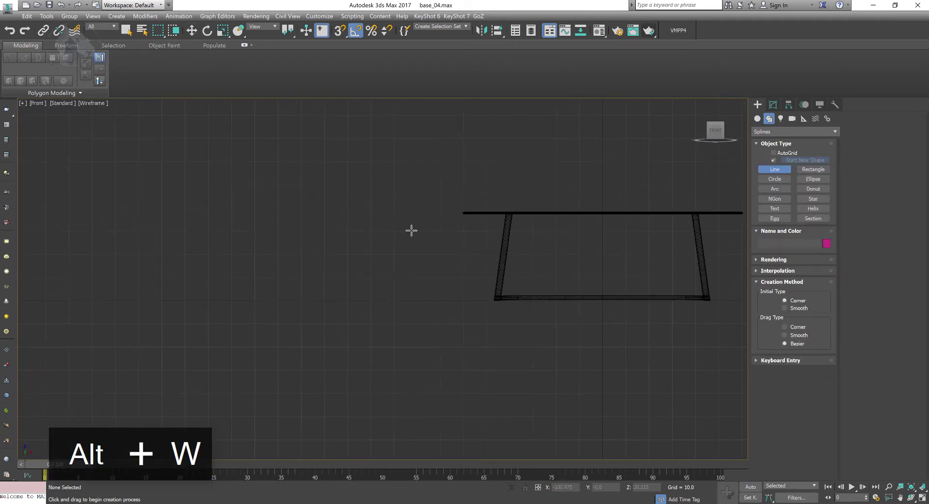
{"action": "scroll", "coordinate": [376, 241], "scroll_direction": "up", "scroll_amount": 3}
{"action": "middle_click_drag", "start_coordinate": [375, 240], "coordinate": [434, 294]}
{"action": "scroll", "coordinate": [425, 311], "scroll_direction": "up", "scroll_amount": 2}
{"action": "left_click", "coordinate": [501, 173]}
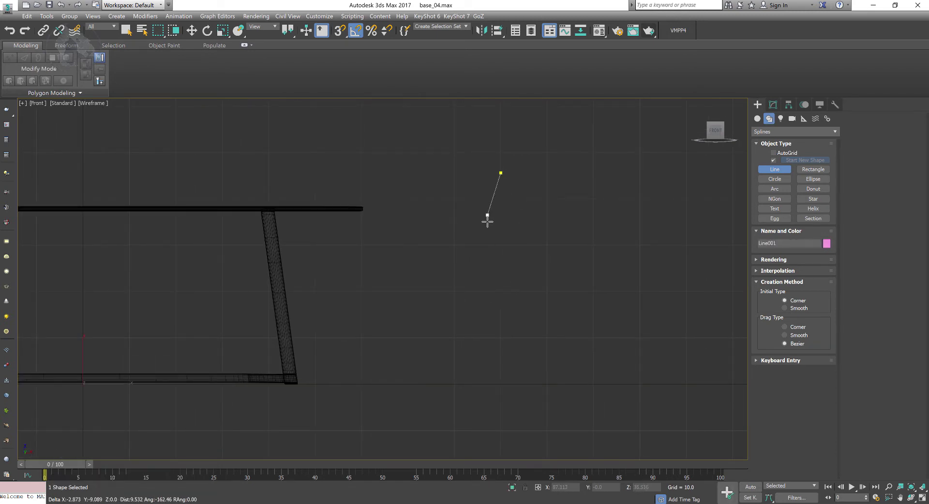
{"action": "left_click", "coordinate": [480, 276]}
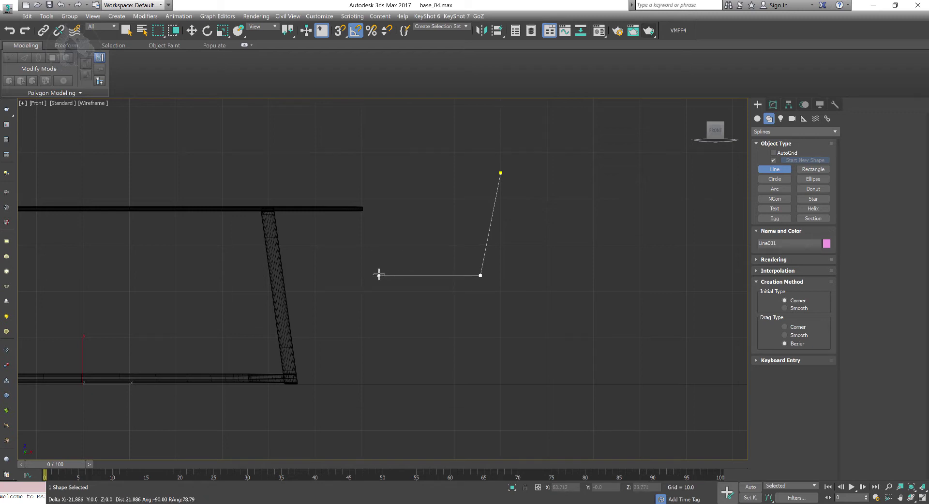
{"action": "left_click", "coordinate": [430, 276]}
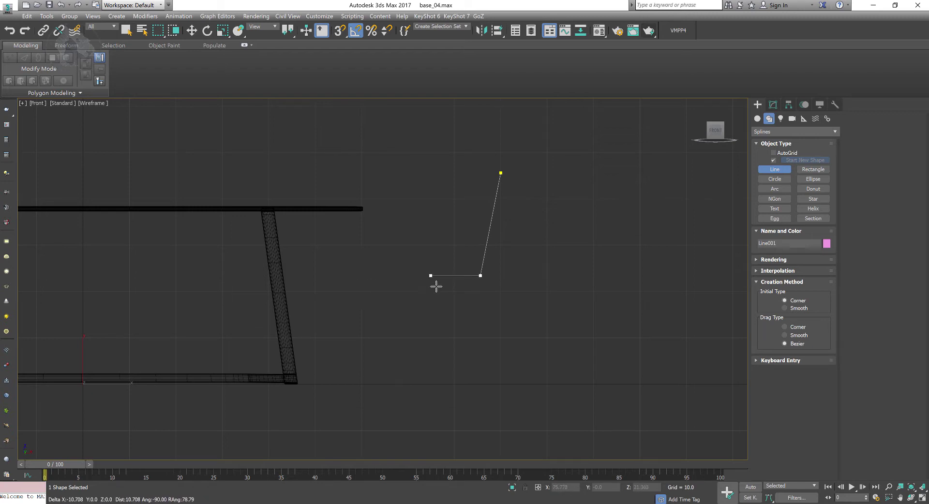
{"action": "left_click", "coordinate": [394, 284]}
{"action": "right_click", "coordinate": [395, 284]}
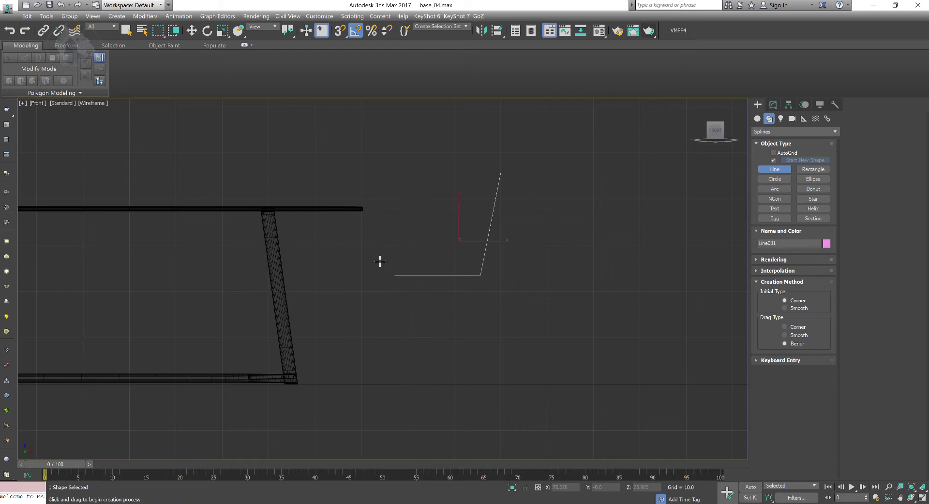
{"action": "middle_click_drag", "start_coordinate": [467, 290], "coordinate": [423, 286]}
{"action": "scroll", "coordinate": [422, 286], "scroll_direction": "up", "scroll_amount": 2}
{"action": "right_click", "coordinate": [429, 287]}
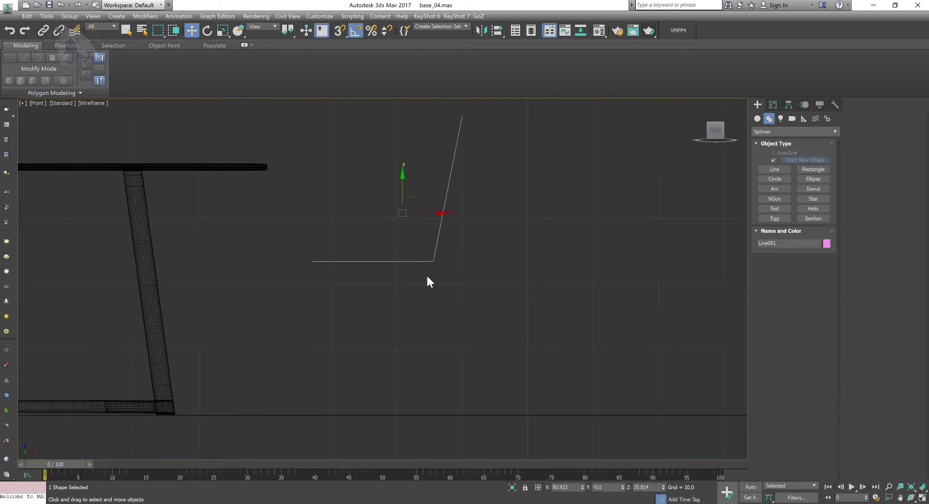
Fillet the corner vertex between the line's slanted and horizontal segments into a smooth, wide curve
{"action": "left_click", "coordinate": [772, 105]}
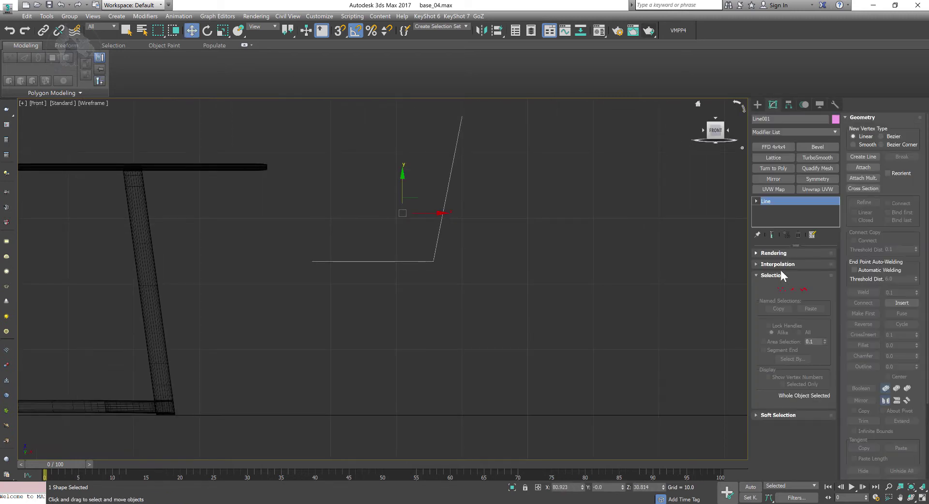
{"action": "left_click", "coordinate": [781, 289]}
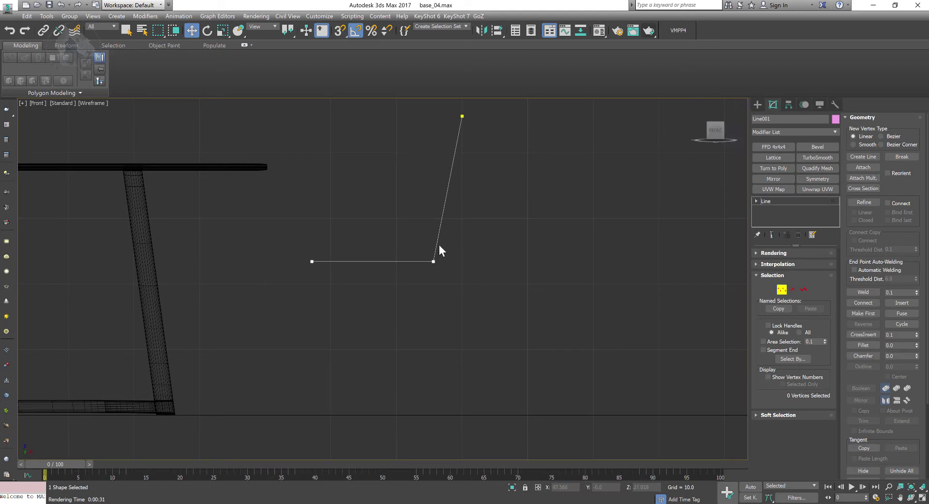
{"action": "left_click", "coordinate": [433, 261]}
{"action": "middle_click_drag", "start_coordinate": [450, 269], "coordinate": [407, 264]}
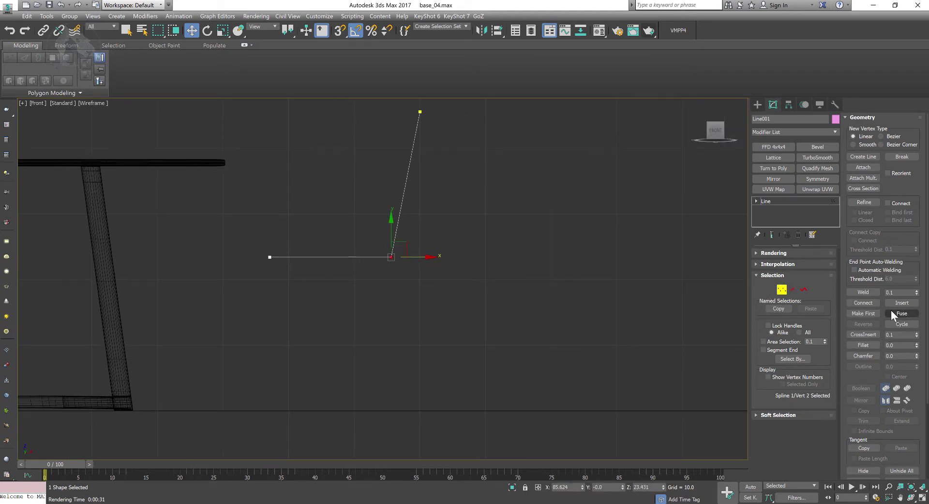
{"action": "left_click", "coordinate": [863, 345]}
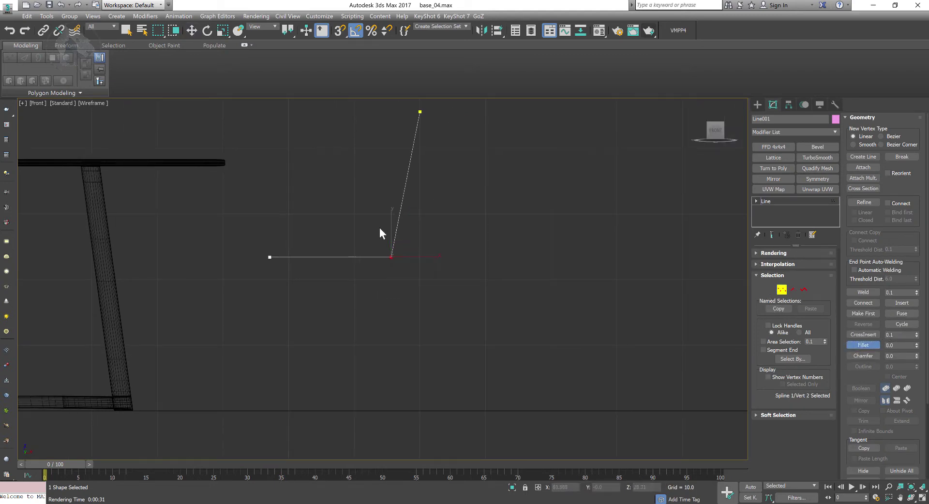
{"action": "left_click_drag", "start_coordinate": [392, 257], "coordinate": [412, 222]}
{"action": "right_click", "coordinate": [412, 224]}
{"action": "middle_click_drag", "start_coordinate": [432, 293], "coordinate": [444, 296]}
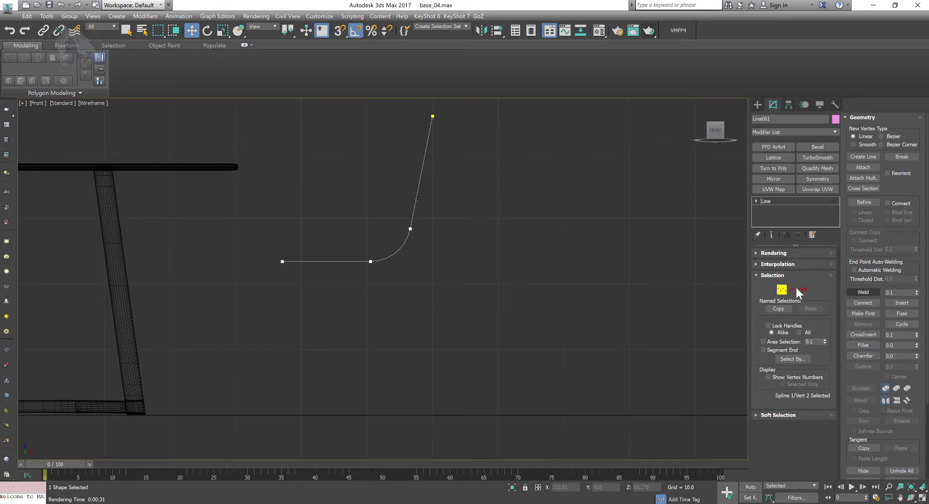
Enable the line in the renderer and viewport with a rectangular cross-section
{"action": "left_click", "coordinate": [774, 253]}
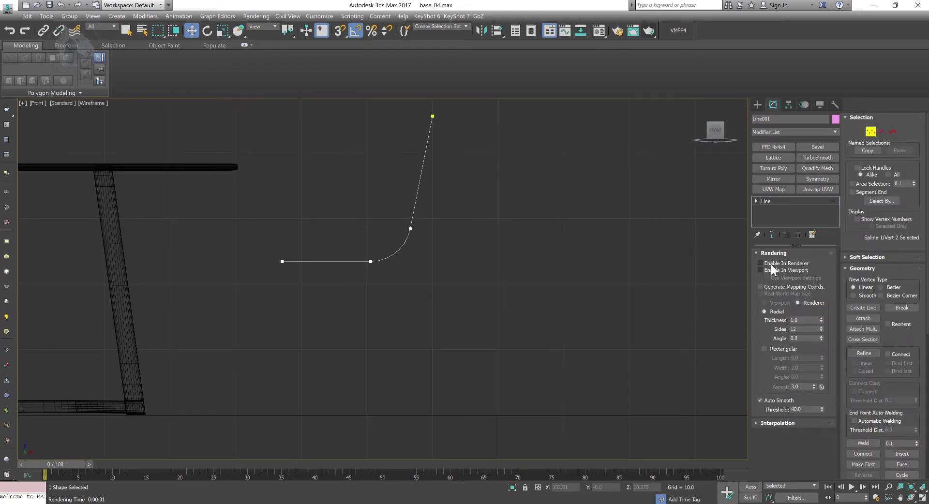
{"action": "left_click", "coordinate": [771, 264]}
{"action": "left_click", "coordinate": [771, 270]}
{"action": "left_click", "coordinate": [776, 350]}
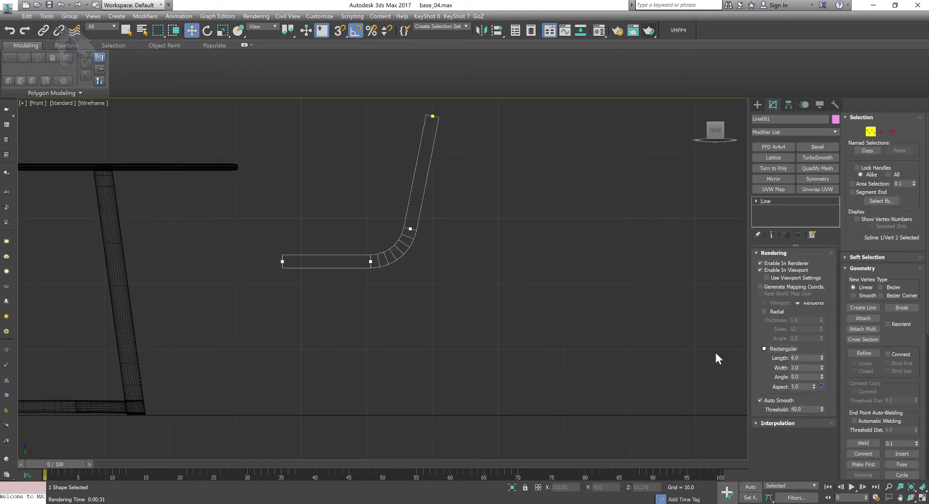
Set the line's rectangular cross-section to a length of 17.865 and a width of 0.84
{"action": "key", "text": "alt+w"}
{"action": "key", "text": "alt+w"}
{"action": "middle_click_drag", "start_coordinate": [542, 351], "coordinate": [633, 343], "text": "alt"}
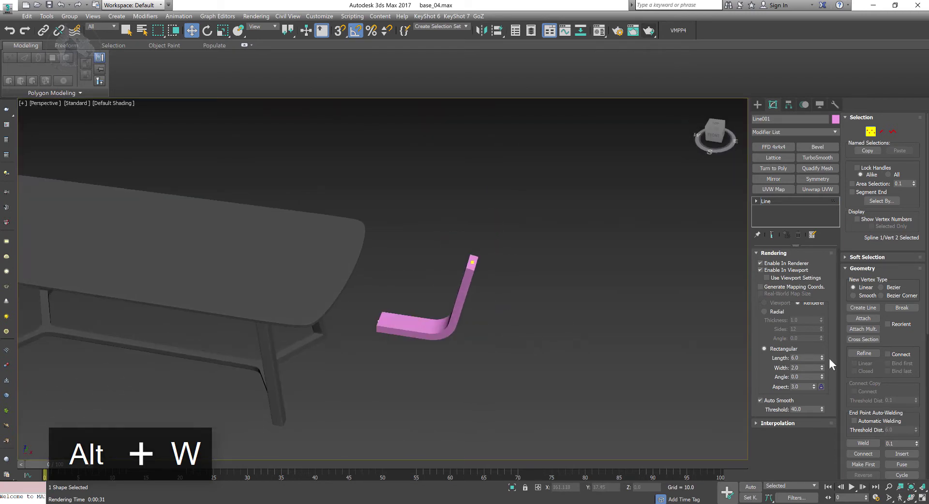
{"action": "left_click_drag", "start_coordinate": [821, 358], "coordinate": [821, 322]}
{"action": "middle_click_drag", "start_coordinate": [492, 308], "coordinate": [560, 317], "text": "alt"}
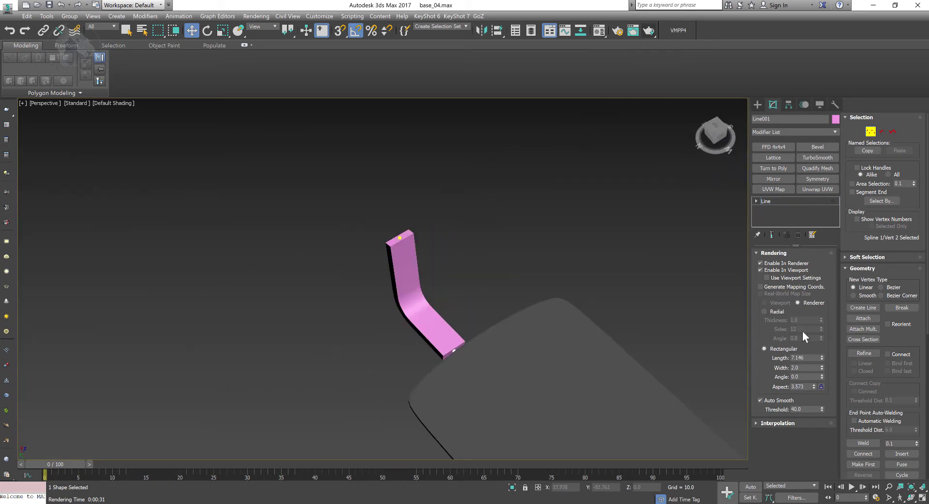
{"action": "left_click_drag", "start_coordinate": [821, 358], "coordinate": [828, 320]}
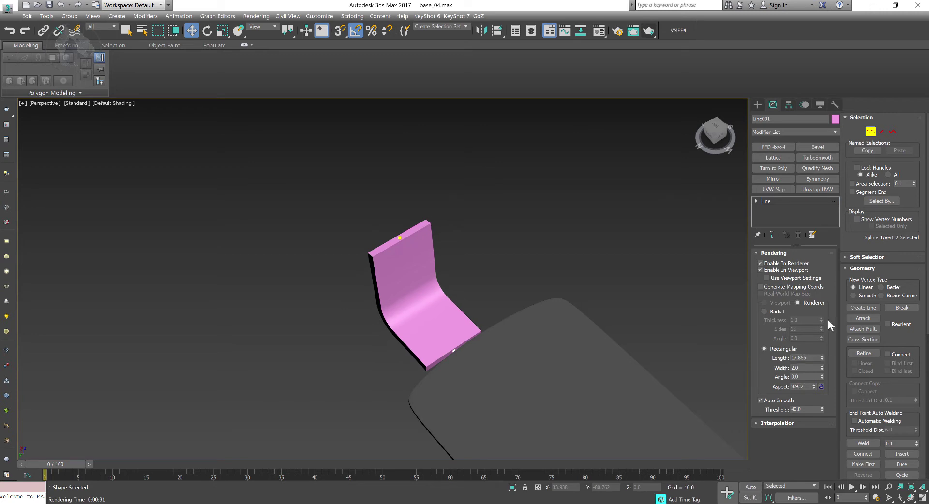
{"action": "middle_click_drag", "start_coordinate": [498, 324], "coordinate": [572, 337], "text": "alt"}
{"action": "left_click_drag", "start_coordinate": [822, 370], "coordinate": [822, 385]}
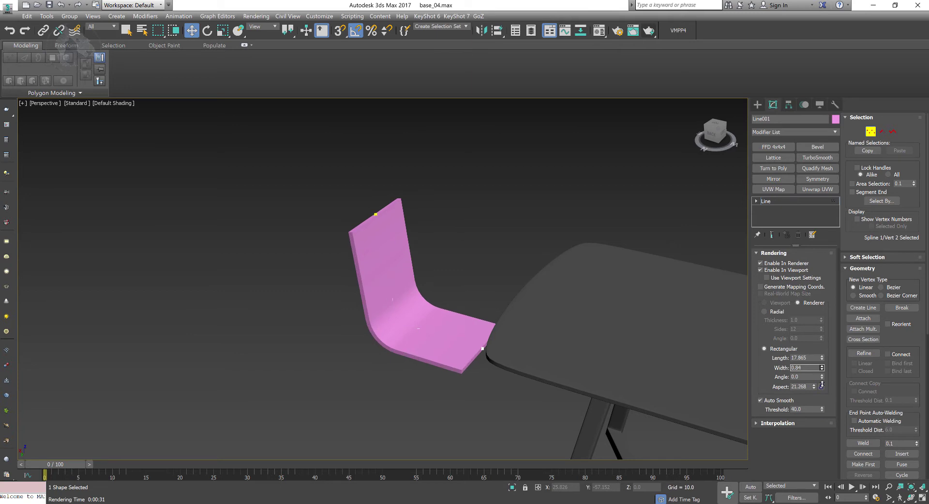
{"action": "middle_click_drag", "start_coordinate": [406, 311], "coordinate": [378, 309], "text": "alt"}
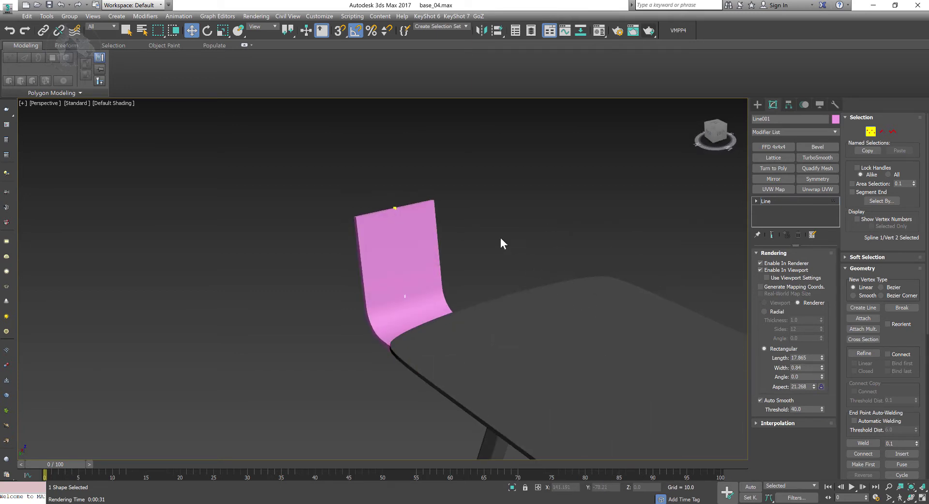
Leave the line's vertex level and convert the line to an Editable Poly
{"action": "left_click", "coordinate": [871, 132]}
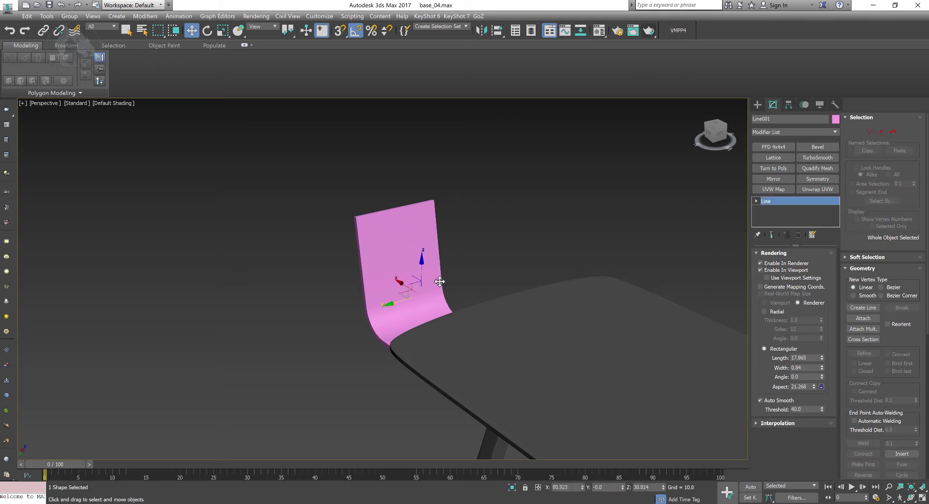
{"action": "right_click", "coordinate": [396, 236]}
{"action": "mouse_move", "coordinate": [445, 339]}
{"action": "left_click", "coordinate": [541, 355]}
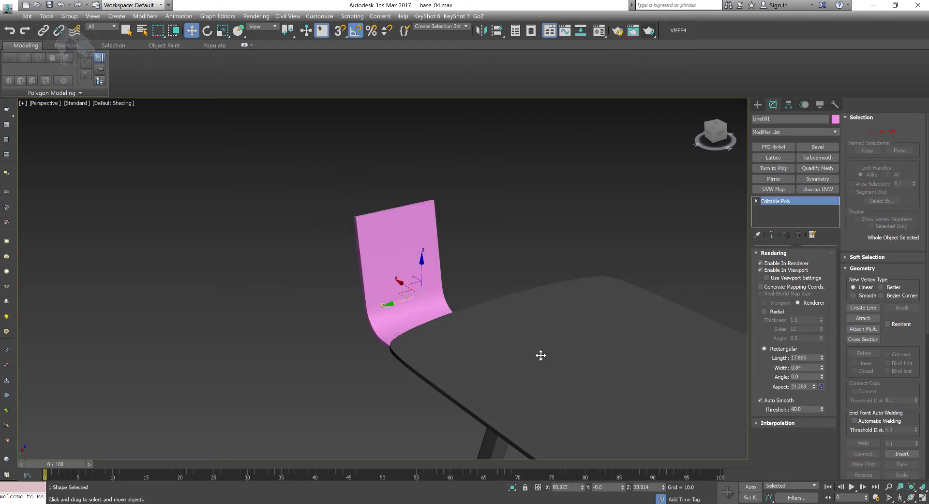
Show edged faces and connect the chair shell's crosswise edges with 2 lengthwise segments at pinch 77
{"action": "middle_click_drag", "start_coordinate": [463, 327], "coordinate": [626, 286]}
{"action": "key", "text": "F4"}
{"action": "scroll", "coordinate": [465, 334], "scroll_direction": "up", "scroll_amount": 4}
{"action": "left_click", "coordinate": [780, 264]}
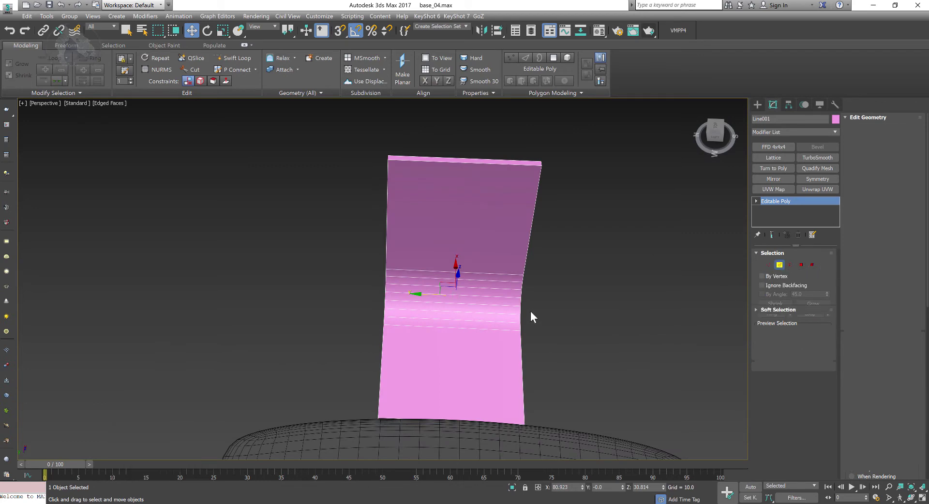
{"action": "middle_click_drag", "start_coordinate": [515, 307], "coordinate": [515, 315], "text": "alt"}
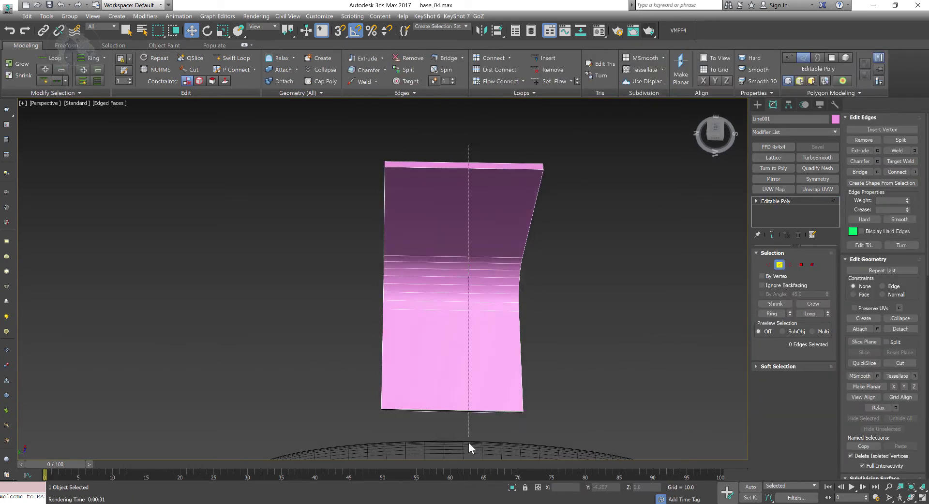
{"action": "left_click_drag", "start_coordinate": [468, 442], "coordinate": [468, 145]}
{"action": "right_click", "coordinate": [469, 356]}
{"action": "left_click", "coordinate": [369, 386]}
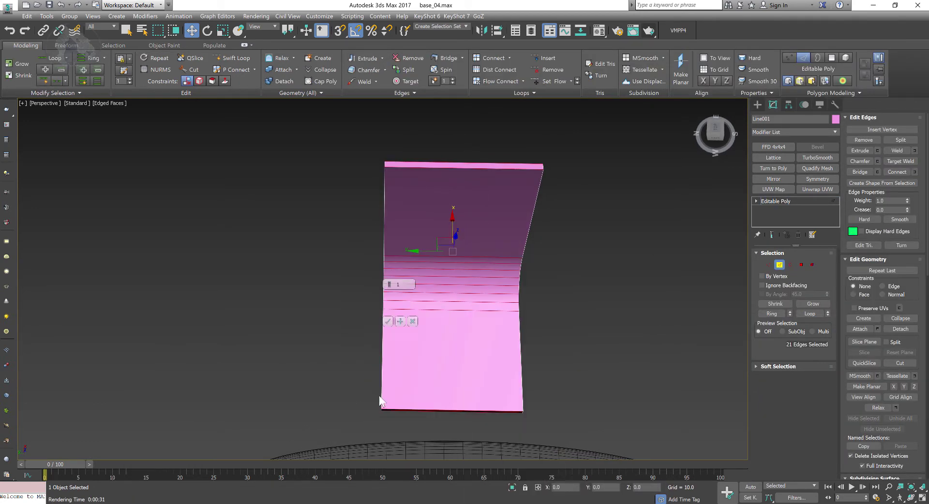
{"action": "middle_click_drag", "start_coordinate": [585, 387], "coordinate": [553, 376]}
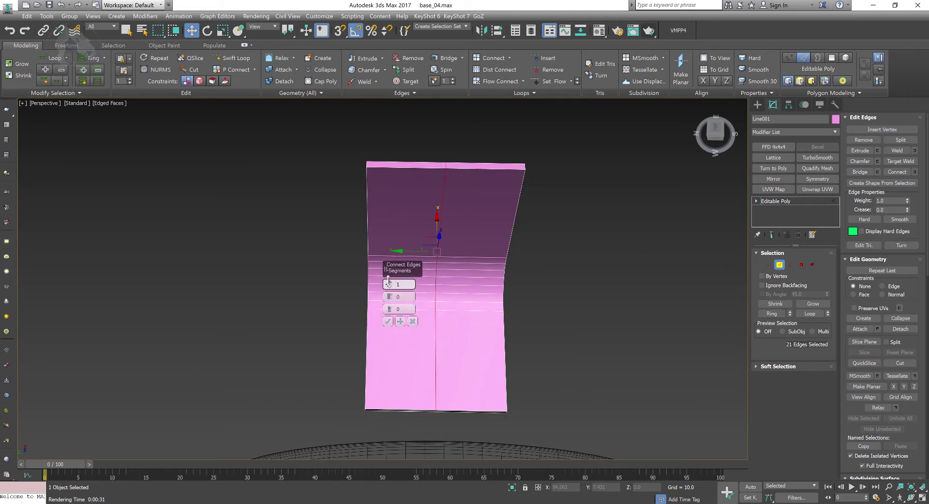
{"action": "left_click_drag", "start_coordinate": [388, 280], "coordinate": [389, 277]}
{"action": "middle_click_drag", "start_coordinate": [610, 397], "coordinate": [617, 417], "text": "alt"}
{"action": "left_click_drag", "start_coordinate": [393, 302], "coordinate": [412, 220]}
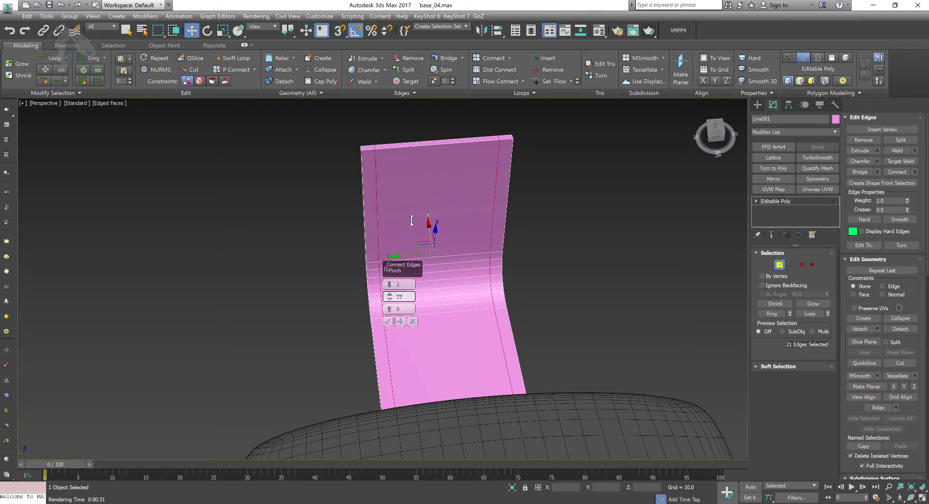
{"action": "left_click", "coordinate": [388, 321]}
Connect the lengthwise edges of the backrest and the seat with 2 segments at pinch 77
{"action": "middle_click_drag", "start_coordinate": [397, 339], "coordinate": [502, 346], "text": "alt"}
{"action": "left_click_drag", "start_coordinate": [400, 211], "coordinate": [475, 218]}
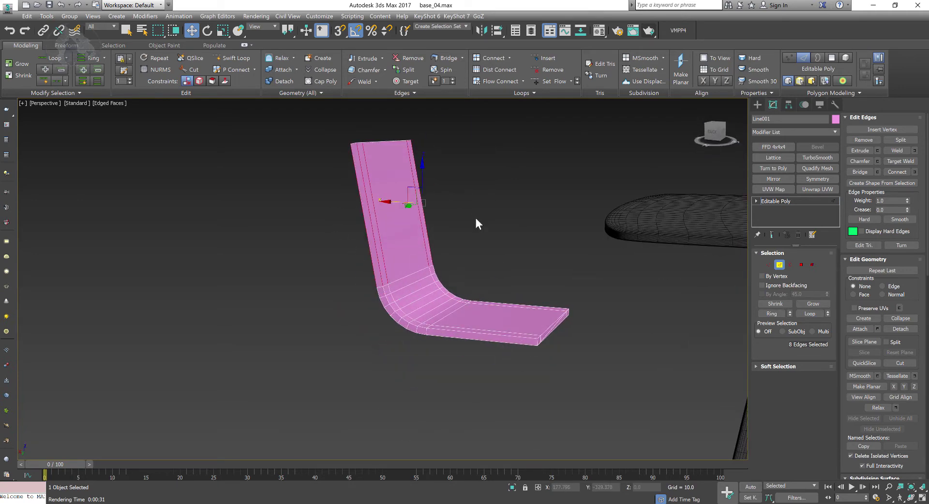
{"action": "left_click_drag", "start_coordinate": [498, 289], "coordinate": [500, 393], "text": "ctrl"}
{"action": "middle_click_drag", "start_coordinate": [500, 393], "coordinate": [500, 352], "text": "alt"}
{"action": "right_click", "coordinate": [510, 311]}
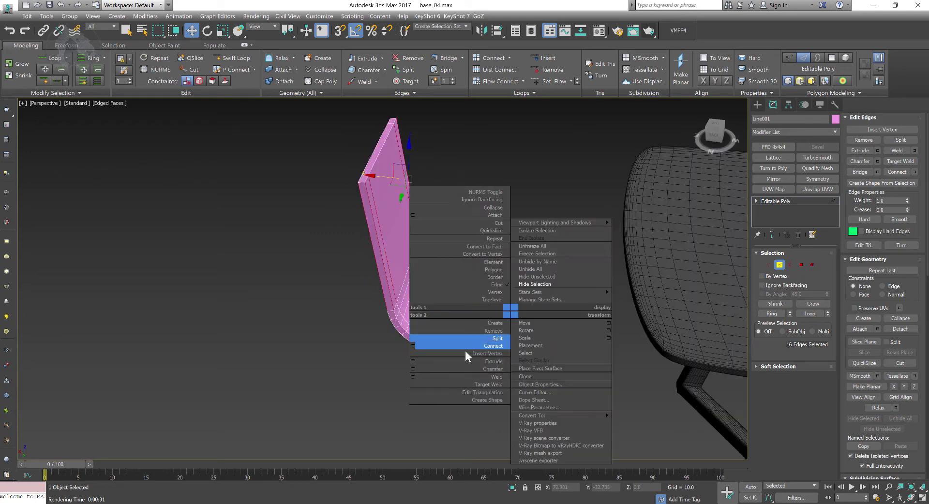
{"action": "left_click", "coordinate": [414, 347]}
{"action": "middle_click_drag", "start_coordinate": [443, 370], "coordinate": [469, 358], "text": "alt"}
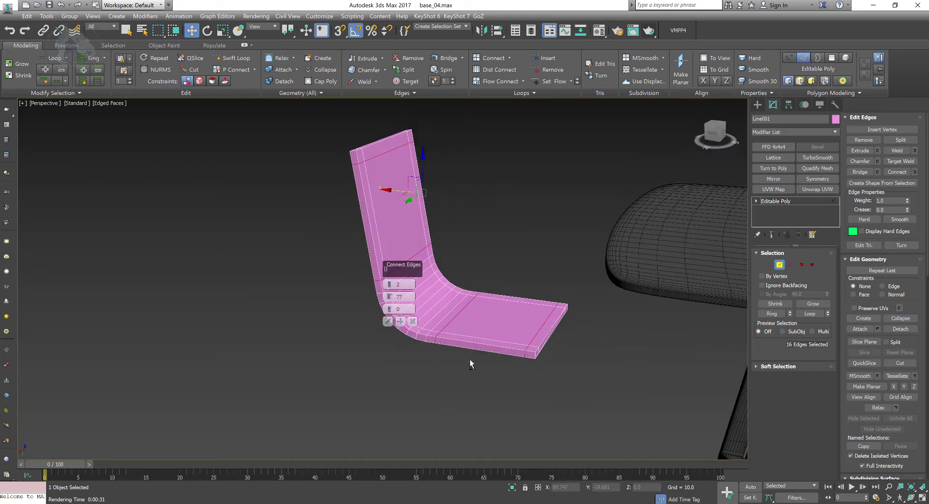
{"action": "left_click", "coordinate": [388, 321]}
{"action": "middle_click_drag", "start_coordinate": [388, 321], "coordinate": [468, 358], "text": "alt"}
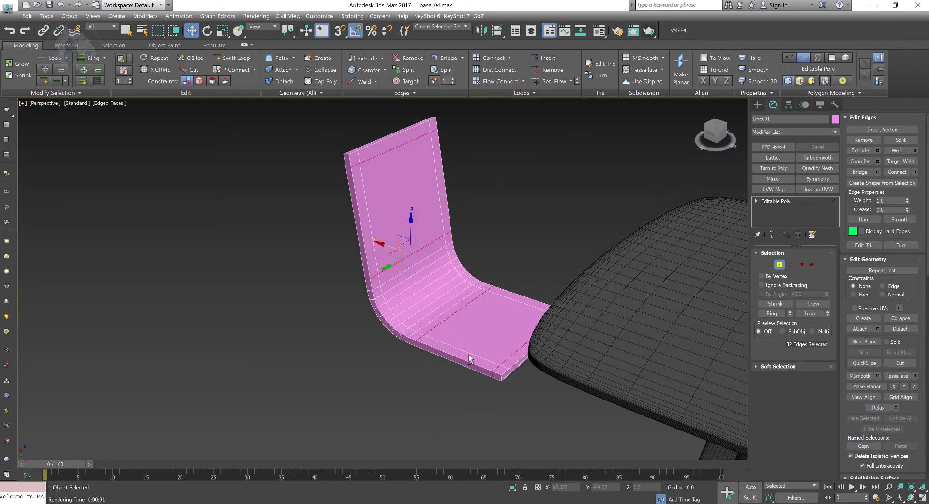
Apply TurboSmooth with 2 iterations to the chair shell
{"action": "left_click", "coordinate": [776, 265]}
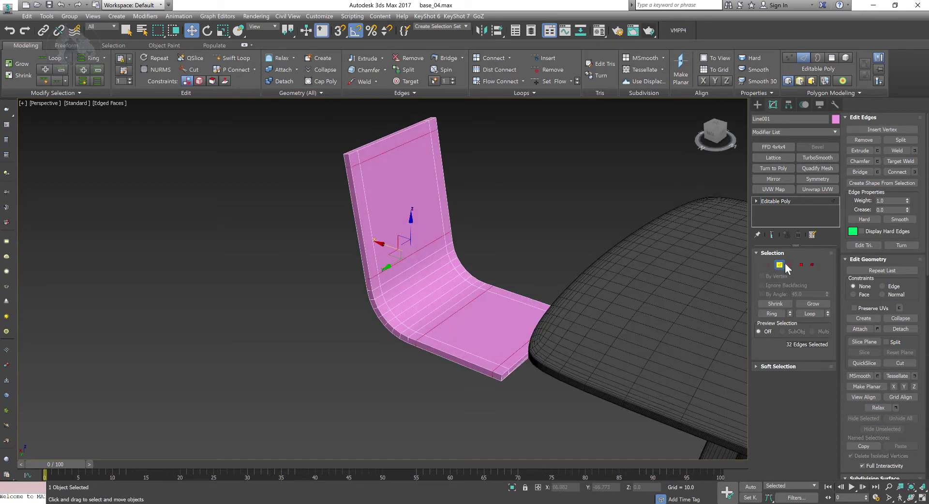
{"action": "left_click", "coordinate": [806, 160]}
{"action": "left_click", "coordinate": [824, 267]}
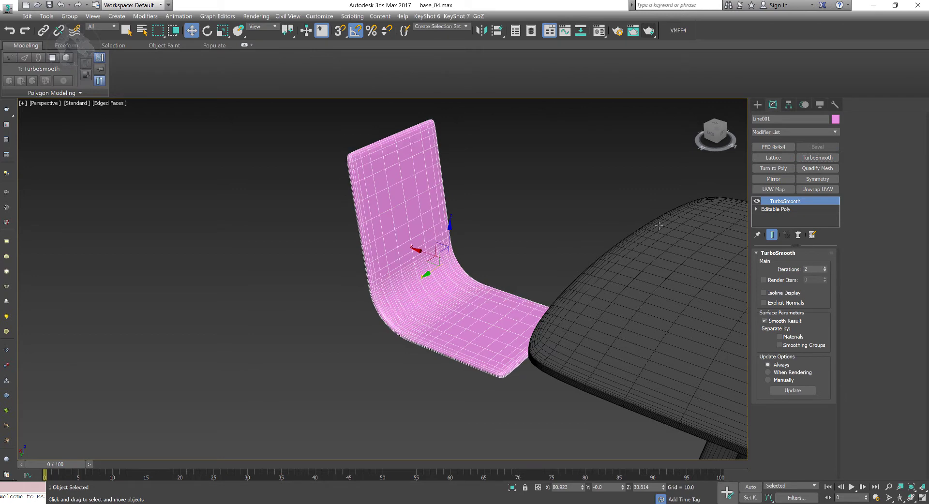
Examine the smoothed chair shell's thickness, bend and rounded edges from several angles and distances
{"action": "left_click", "coordinate": [497, 225]}
{"action": "middle_click_drag", "start_coordinate": [497, 225], "coordinate": [507, 222], "text": "alt"}
{"action": "middle_click_drag", "start_coordinate": [614, 190], "coordinate": [502, 251]}
{"action": "scroll", "coordinate": [538, 227], "scroll_direction": "down", "scroll_amount": 3}
{"action": "scroll", "coordinate": [554, 204], "scroll_direction": "up", "scroll_amount": 3}
{"action": "scroll", "coordinate": [508, 251], "scroll_direction": "up", "scroll_amount": 2}
{"action": "middle_click_drag", "start_coordinate": [569, 223], "coordinate": [530, 243]}
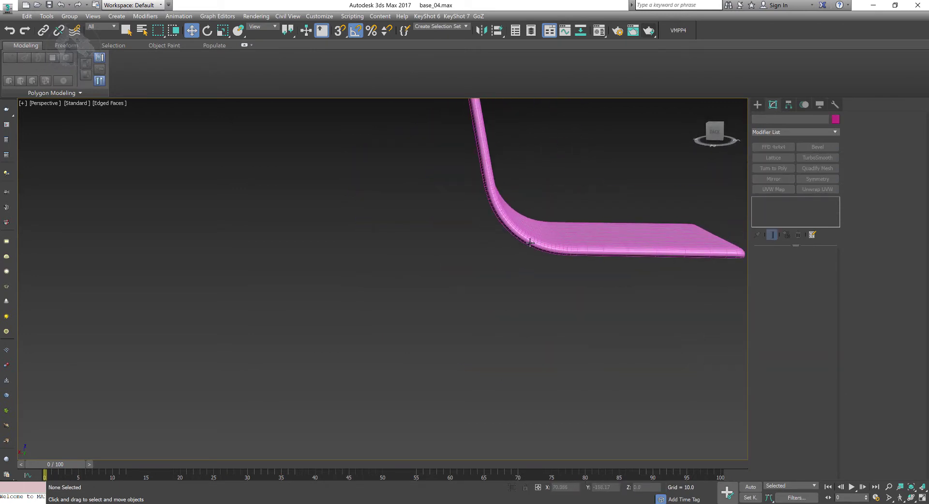
{"action": "scroll", "coordinate": [524, 241], "scroll_direction": "down", "scroll_amount": 3}
{"action": "middle_click_drag", "start_coordinate": [580, 228], "coordinate": [460, 234]}
{"action": "left_click", "coordinate": [321, 235]}
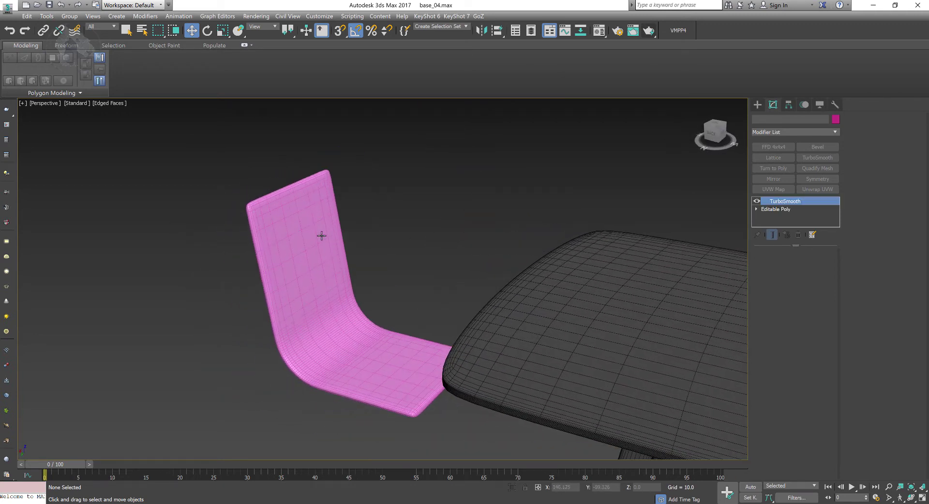
{"action": "left_click", "coordinate": [407, 236]}
Undo the TurboSmooth, the added edge loops and the poly conversion, back to the editable line
{"action": "key", "text": "ctrl+z"}
{"action": "key", "text": "ctrl+z"}
{"action": "key", "text": "ctrl+z"}
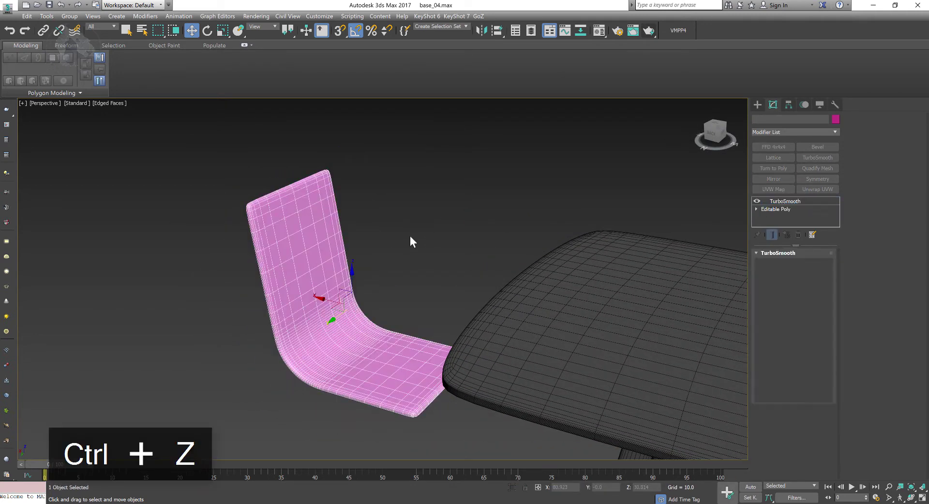
{"action": "key", "text": "ctrl+z"}
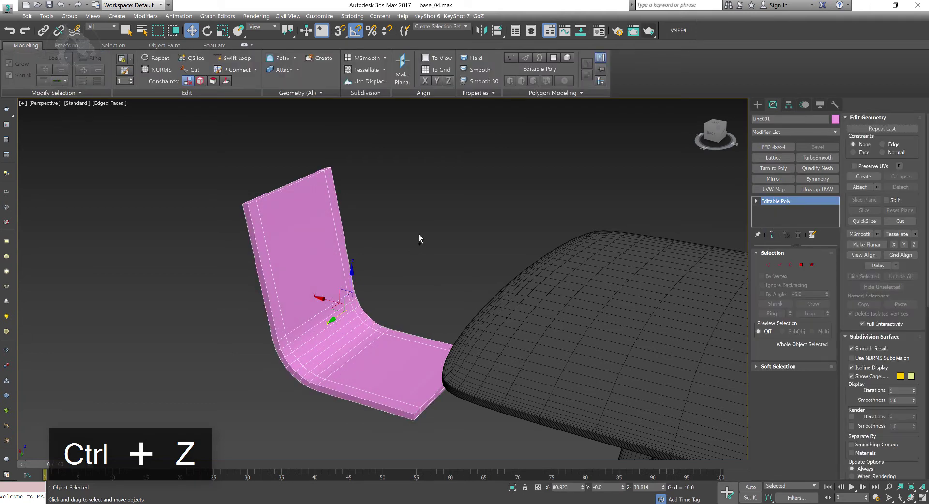
{"action": "key", "text": "ctrl+z"}
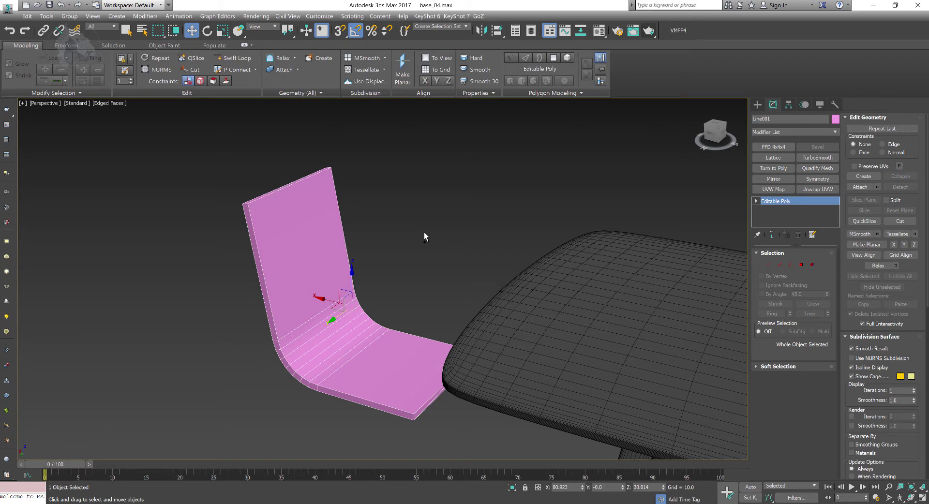
{"action": "key", "text": "ctrl+z"}
Set the line's rectangular cross-section to a length of 18.58 and a width of 1.24
{"action": "middle_click_drag", "start_coordinate": [424, 232], "coordinate": [394, 252], "text": "alt"}
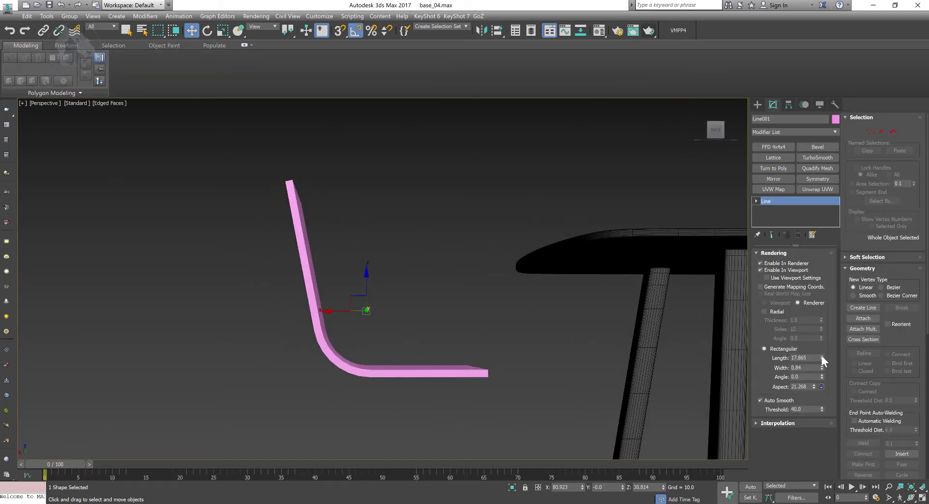
{"action": "left_click_drag", "start_coordinate": [822, 358], "coordinate": [823, 355]}
{"action": "middle_click_drag", "start_coordinate": [556, 341], "coordinate": [471, 329], "text": "alt"}
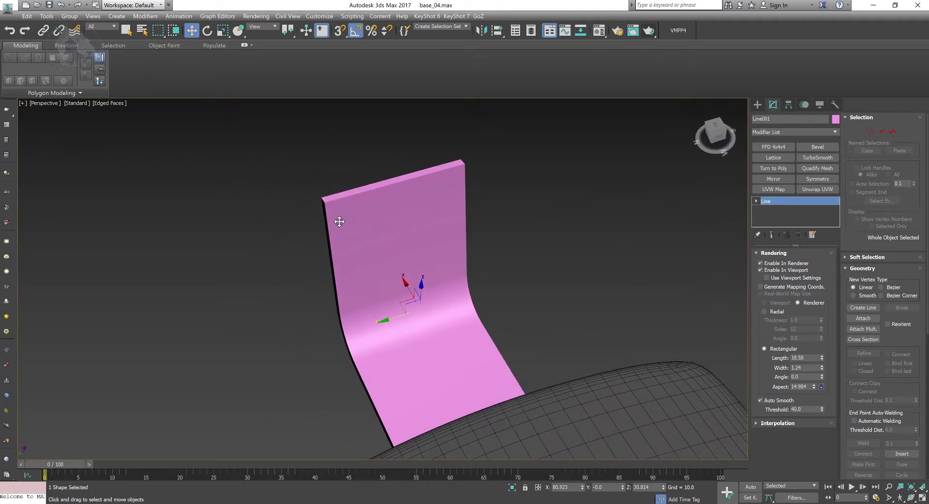
{"action": "middle_click_drag", "start_coordinate": [438, 186], "coordinate": [449, 214], "text": "alt"}
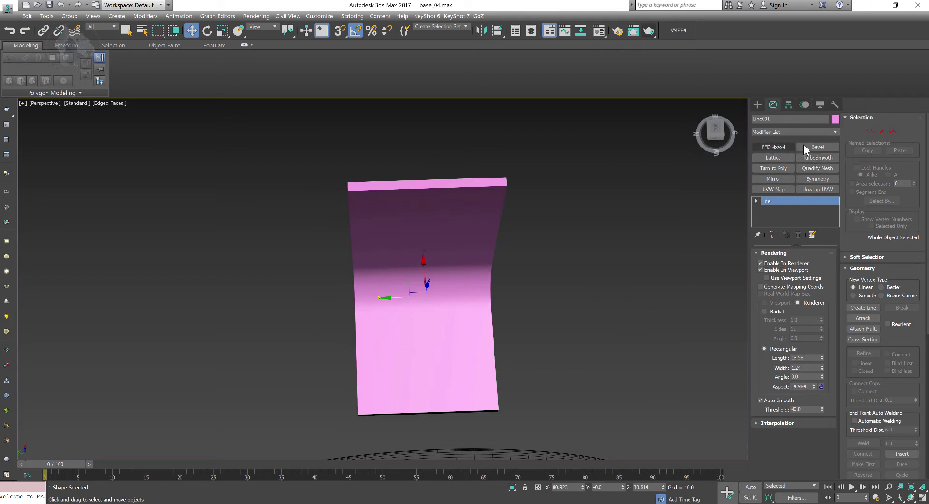
Add an Edit Poly modifier on top of the chair line
{"action": "left_click", "coordinate": [794, 133]}
{"action": "key", "text": "e"}
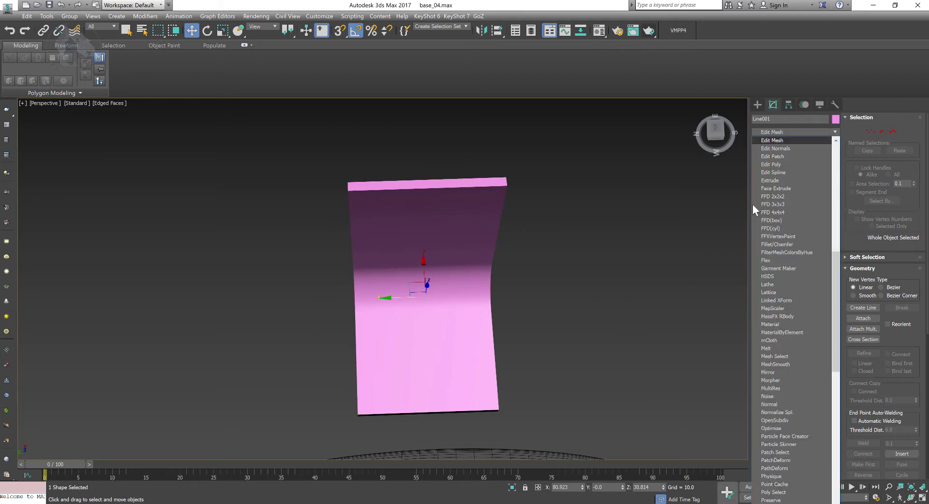
{"action": "key", "text": "Down"}
{"action": "key", "text": "Down"}
{"action": "key", "text": "Down"}
{"action": "key", "text": "Return"}
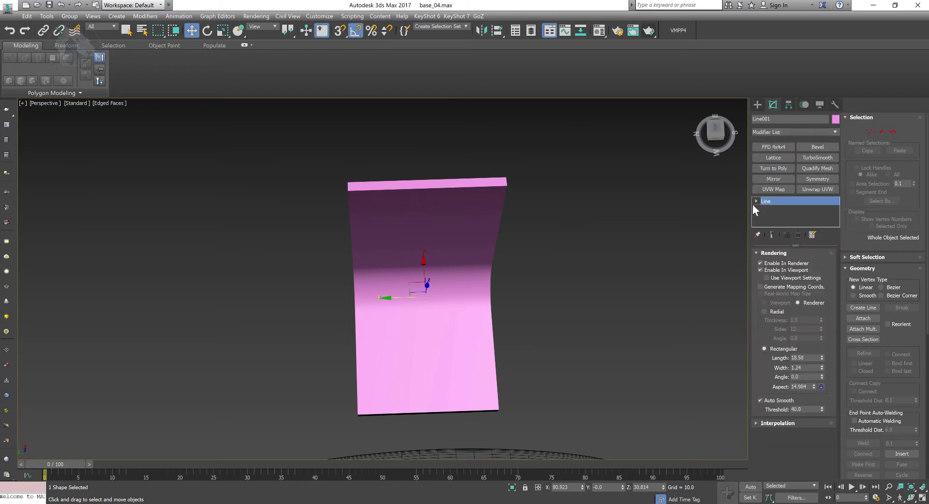
{"action": "key", "text": "z"}
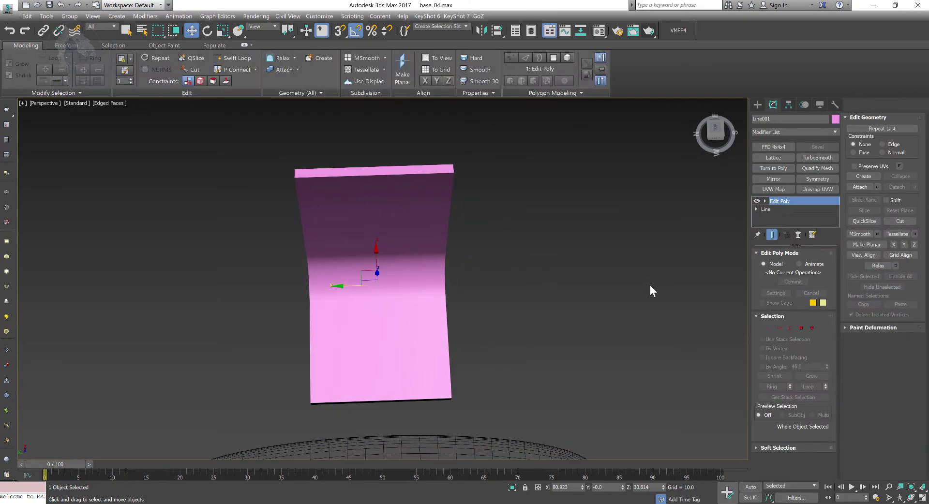
{"action": "key", "text": "F4"}
{"action": "key", "text": "F4"}
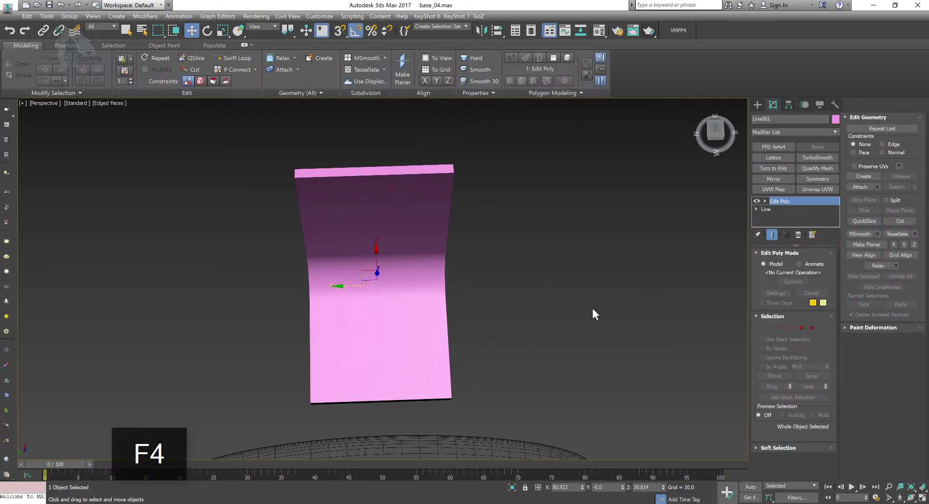
Check the chair shell's edge display at edge level, selecting the top edge of the backrest as a test
{"action": "left_click", "coordinate": [778, 328]}
{"action": "middle_click_drag", "start_coordinate": [459, 371], "coordinate": [510, 333], "text": "alt"}
{"action": "key", "text": "F3"}
{"action": "key", "text": "F3"}
{"action": "key", "text": "F4"}
{"action": "middle_click_drag", "start_coordinate": [502, 320], "coordinate": [486, 324], "text": "alt"}
{"action": "scroll", "coordinate": [487, 325], "scroll_direction": "up", "scroll_amount": 5}
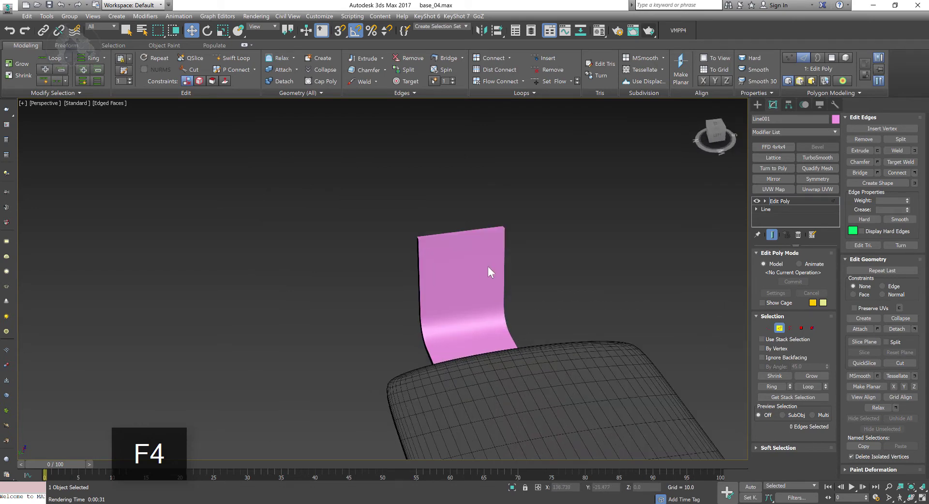
{"action": "left_click", "coordinate": [459, 235]}
{"action": "middle_click_drag", "start_coordinate": [579, 298], "coordinate": [558, 312], "text": "alt"}
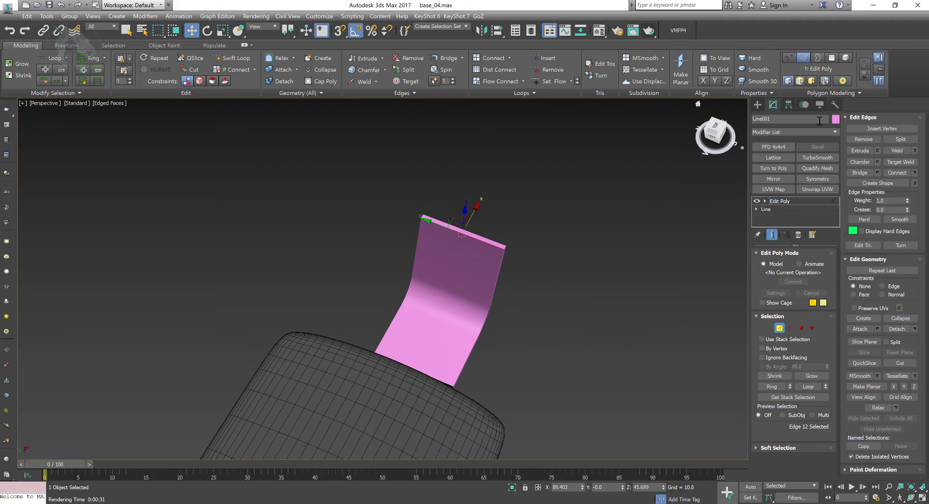
{"action": "middle_click_drag", "start_coordinate": [649, 251], "coordinate": [640, 261], "text": "alt"}
{"action": "left_click", "coordinate": [780, 328]}
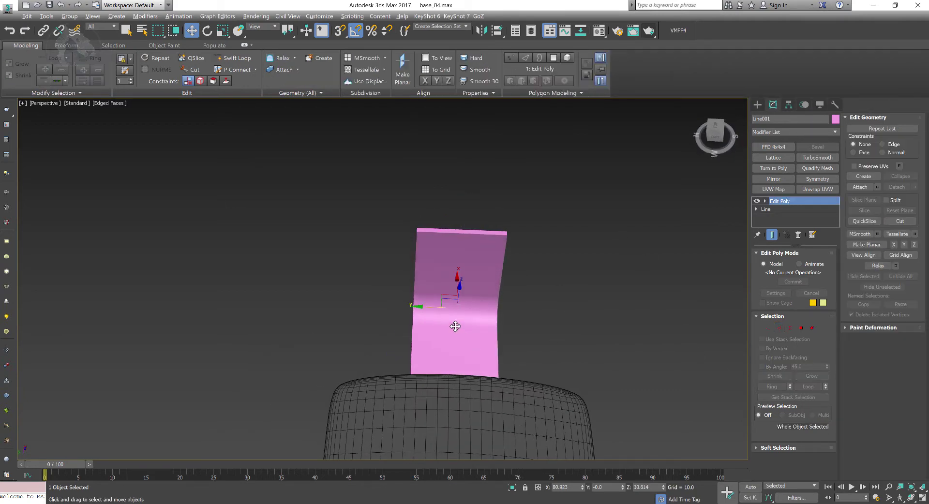
Inspect the chair shell from the side with wireframe and edged-face display toggled, and deselect it
{"action": "middle_click_drag", "start_coordinate": [479, 319], "coordinate": [500, 291], "text": "alt"}
{"action": "scroll", "coordinate": [501, 291], "scroll_direction": "up", "scroll_amount": 3}
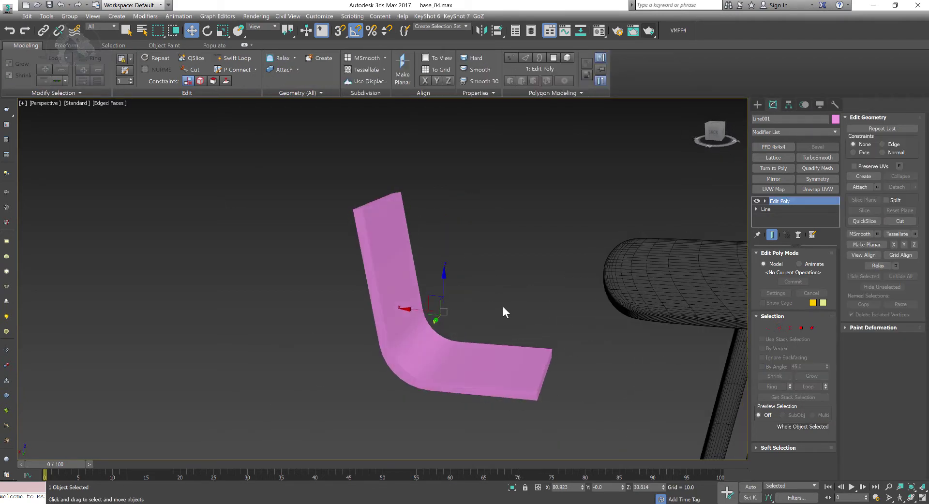
{"action": "key", "text": "F3"}
{"action": "key", "text": "F3"}
{"action": "key", "text": "F4"}
{"action": "key", "text": "F4"}
{"action": "left_click", "coordinate": [505, 303]}
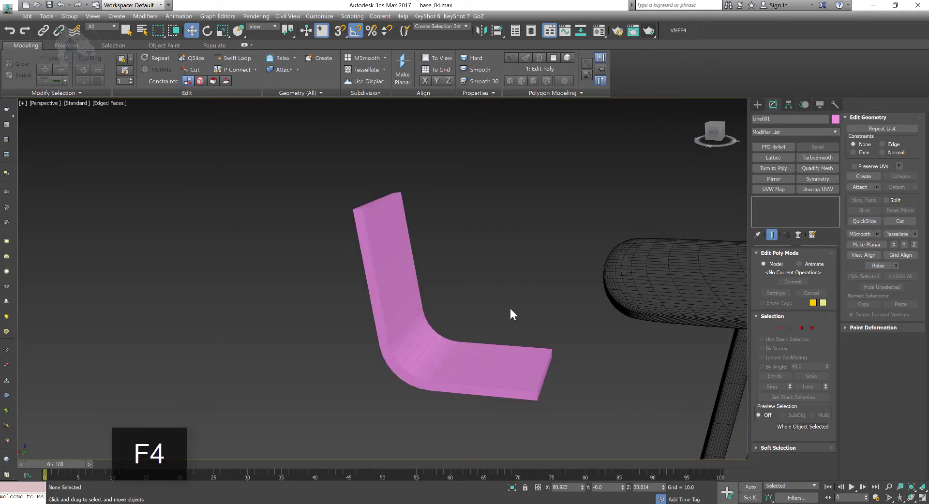
Assign the dark grey 02 - Default material to the chair shell and close the material editor
{"action": "middle_click_drag", "start_coordinate": [510, 309], "coordinate": [508, 263], "text": "alt"}
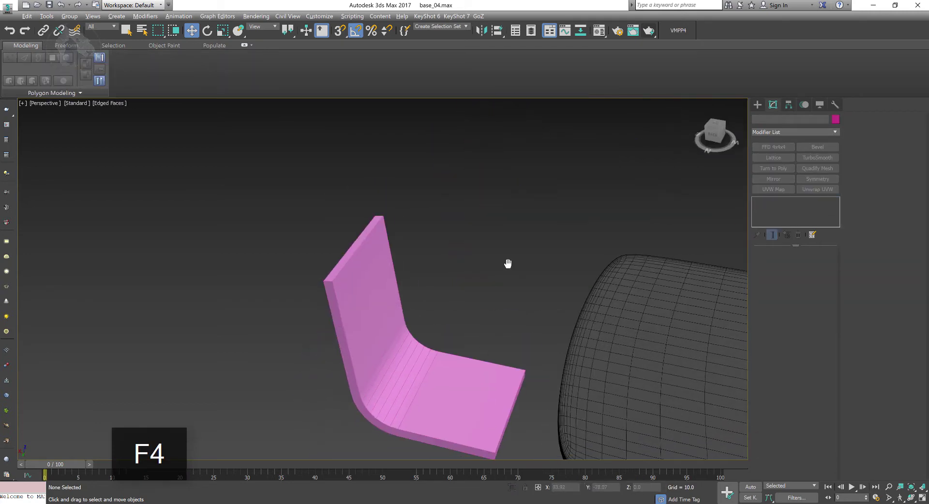
{"action": "left_click_drag", "start_coordinate": [291, 162], "coordinate": [369, 331]}
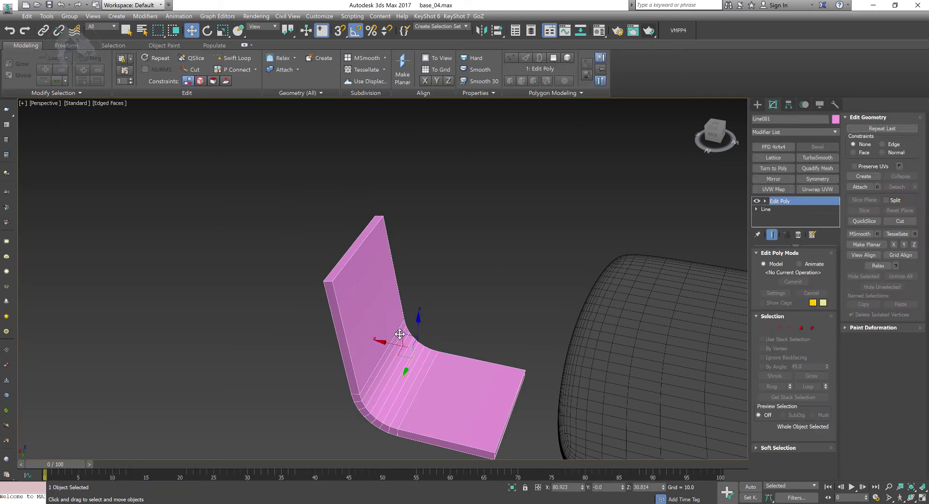
{"action": "key", "text": "m"}
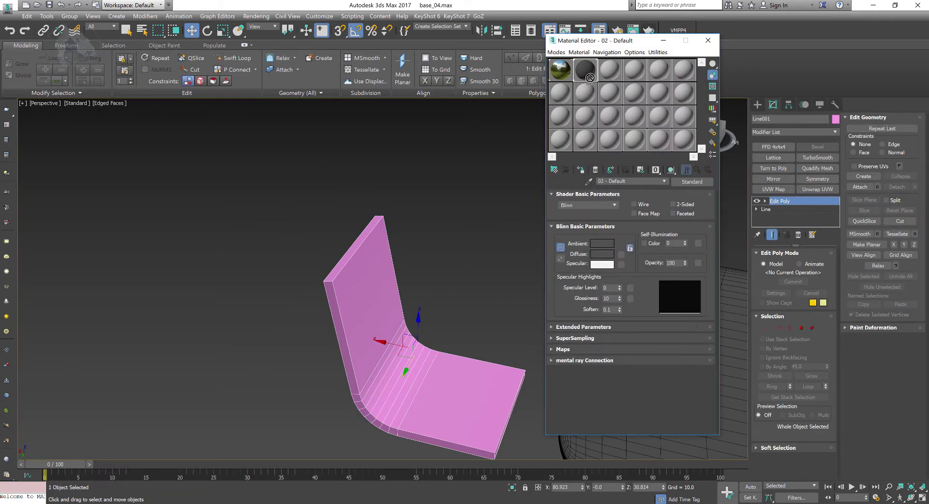
{"action": "left_click_drag", "start_coordinate": [590, 77], "coordinate": [417, 349]}
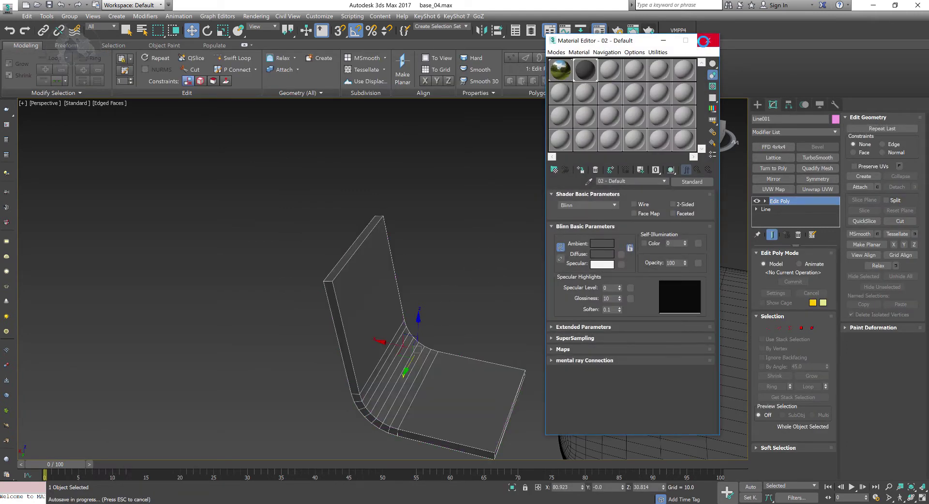
{"action": "left_click", "coordinate": [708, 40]}
Set the chair shell's object colour to black
{"action": "left_click", "coordinate": [835, 119]}
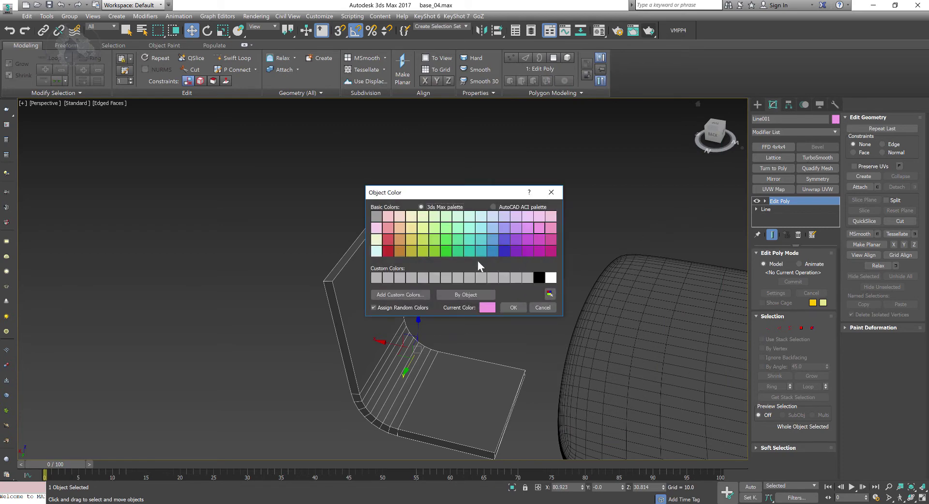
{"action": "left_click", "coordinate": [537, 279]}
{"action": "left_click", "coordinate": [515, 309]}
{"action": "left_click", "coordinate": [507, 309]}
{"action": "middle_click_drag", "start_coordinate": [478, 333], "coordinate": [293, 267]}
{"action": "left_click", "coordinate": [292, 267]}
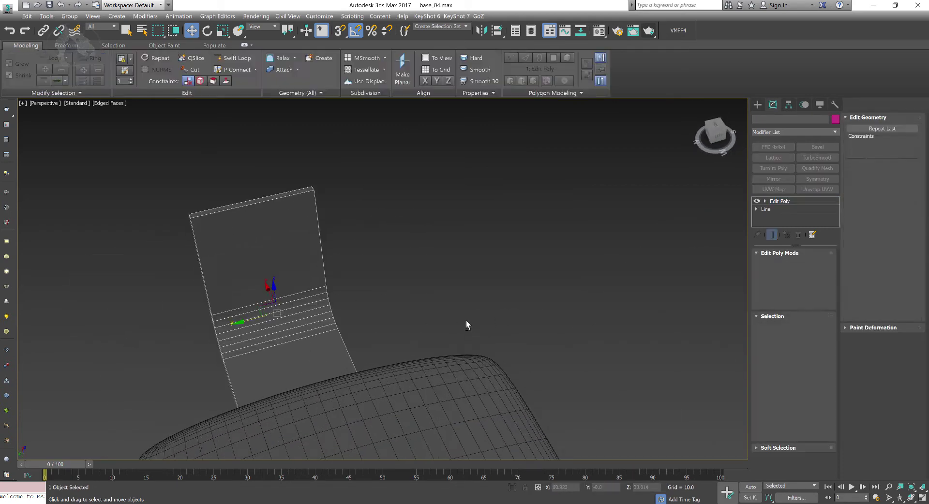
Select the ring of widthwise edges on the chair shell at edge level and connect them with 5 segments
{"action": "middle_click_drag", "start_coordinate": [467, 321], "coordinate": [456, 331], "text": "alt"}
{"action": "left_click", "coordinate": [779, 328]}
{"action": "key", "text": "alt+w"}
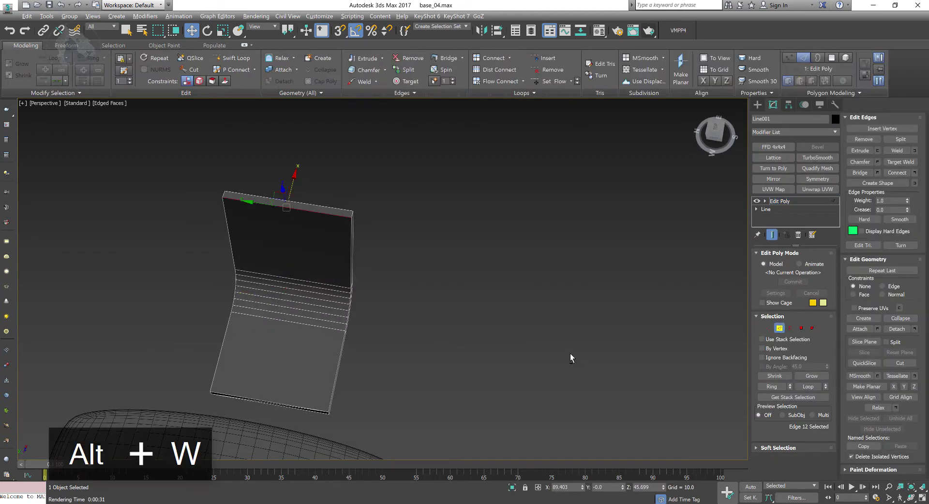
{"action": "key", "text": "alt+w"}
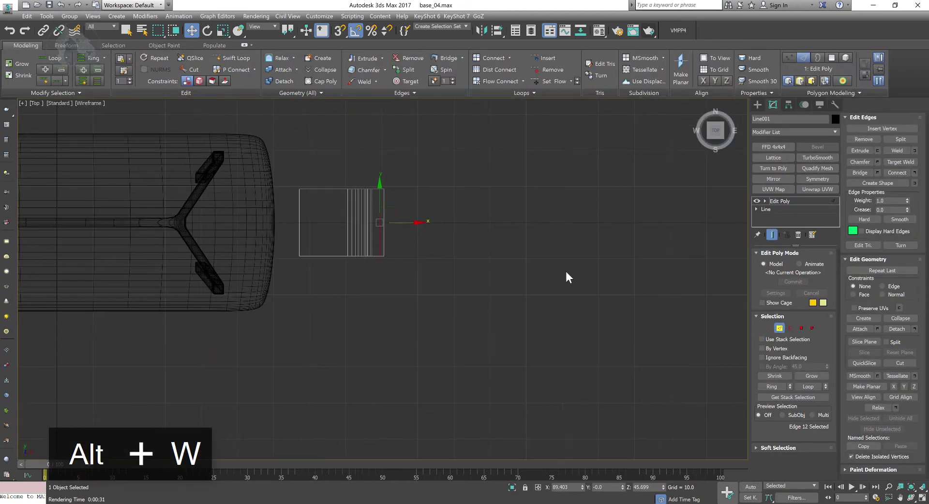
{"action": "key", "text": "alt+r"}
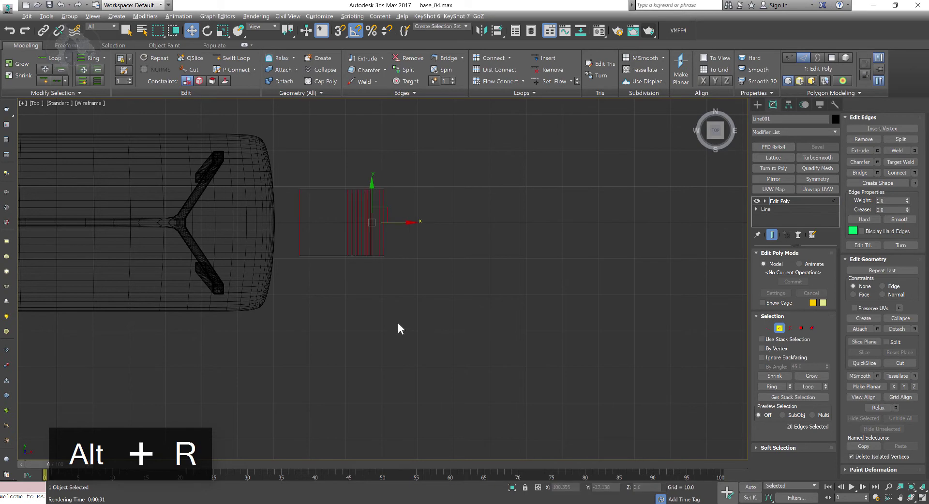
{"action": "key", "text": "alt+w"}
{"action": "middle_click_drag", "start_coordinate": [467, 368], "coordinate": [522, 381], "text": "alt"}
{"action": "key", "text": "alt+w"}
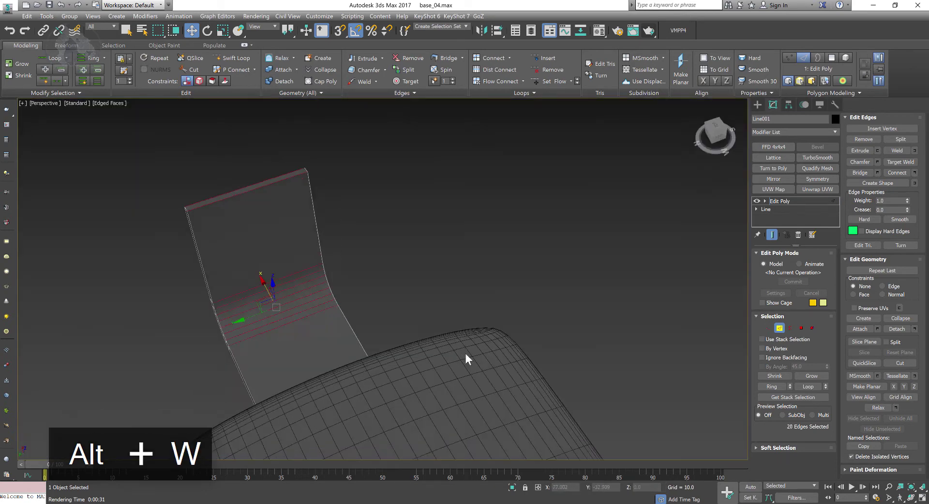
{"action": "middle_click_drag", "start_coordinate": [467, 359], "coordinate": [396, 320], "text": "alt"}
{"action": "right_click", "coordinate": [392, 315]}
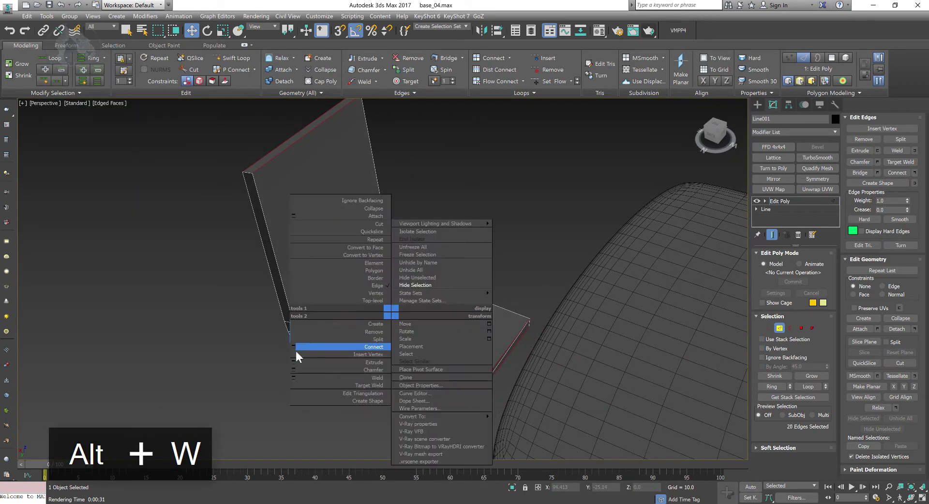
{"action": "left_click", "coordinate": [293, 352]}
{"action": "middle_click_drag", "start_coordinate": [503, 364], "coordinate": [483, 376], "text": "alt"}
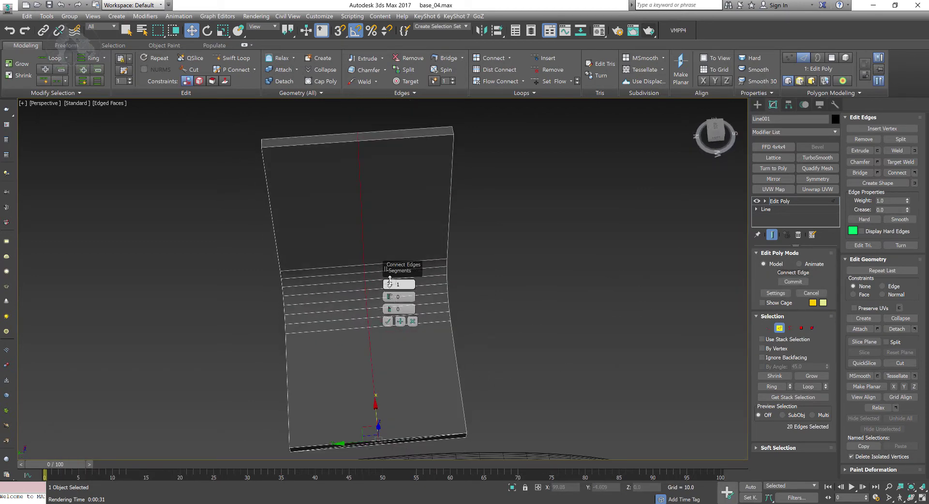
{"action": "left_click_drag", "start_coordinate": [390, 281], "coordinate": [391, 278]}
{"action": "left_click", "coordinate": [388, 322]}
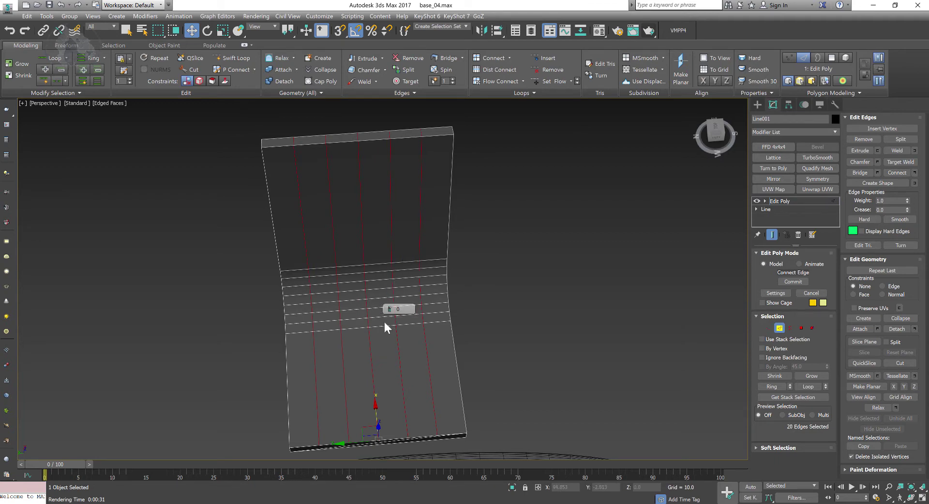
{"action": "middle_click_drag", "start_coordinate": [387, 324], "coordinate": [356, 261], "text": "alt"}
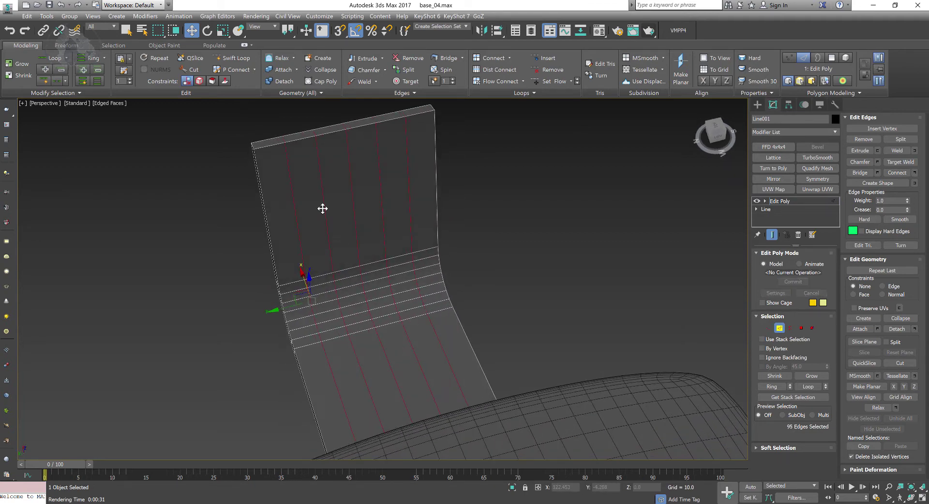
{"action": "right_click", "coordinate": [323, 208]}
{"action": "middle_click_drag", "start_coordinate": [484, 290], "coordinate": [493, 286], "text": "alt"}
{"action": "right_click", "coordinate": [332, 237]}
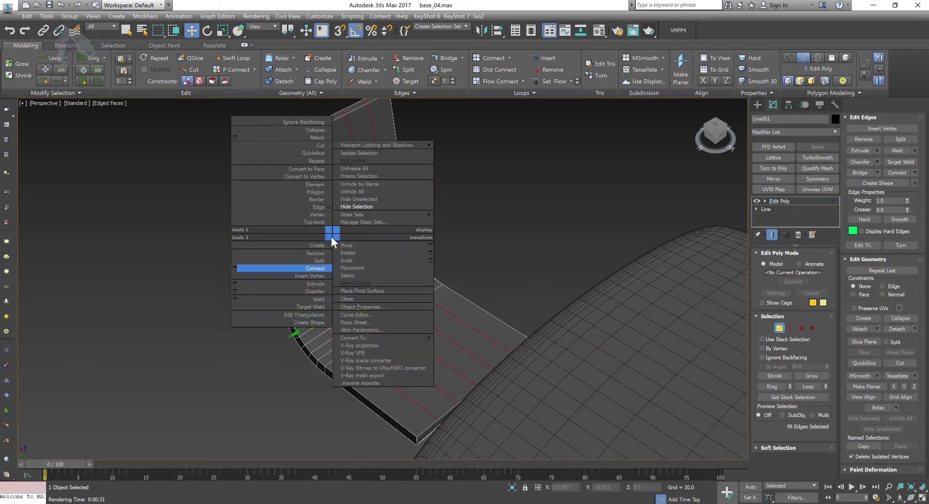
{"action": "left_click", "coordinate": [235, 268]}
{"action": "middle_click_drag", "start_coordinate": [249, 321], "coordinate": [290, 324], "text": "alt"}
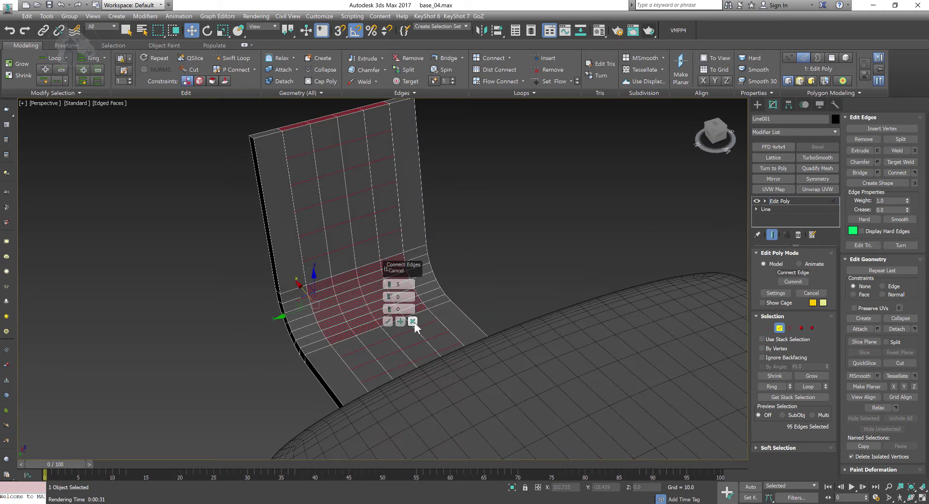
{"action": "left_click", "coordinate": [413, 321]}
Select the lengthwise edge rings of the backrest and seat and connect them with 2 segments and a pinch of 87
{"action": "middle_click_drag", "start_coordinate": [413, 321], "coordinate": [494, 186], "text": "alt"}
{"action": "key", "text": "alt+r"}
{"action": "left_click", "coordinate": [510, 239]}
{"action": "left_click", "coordinate": [456, 311]}
{"action": "key", "text": "alt+r"}
{"action": "left_click_drag", "start_coordinate": [499, 150], "coordinate": [302, 183]}
{"action": "middle_click_drag", "start_coordinate": [367, 225], "coordinate": [357, 202], "text": "alt"}
{"action": "right_click", "coordinate": [350, 194]}
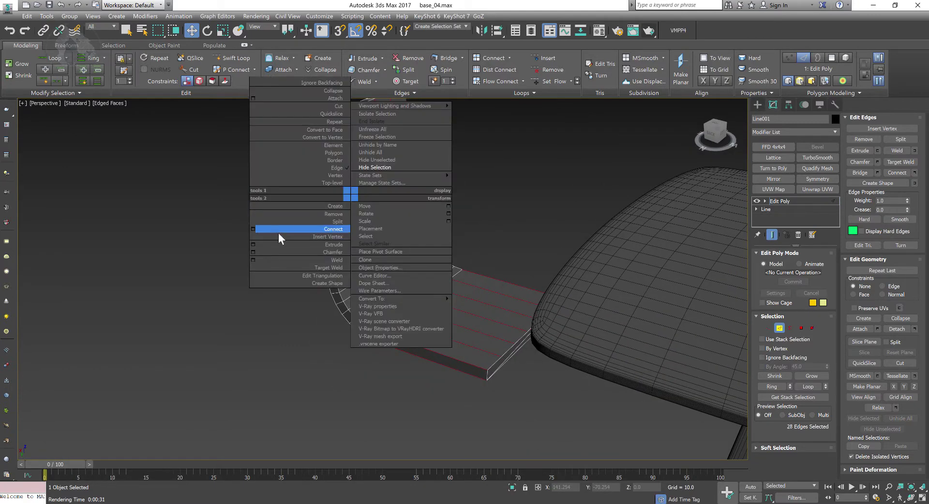
{"action": "left_click", "coordinate": [254, 229]}
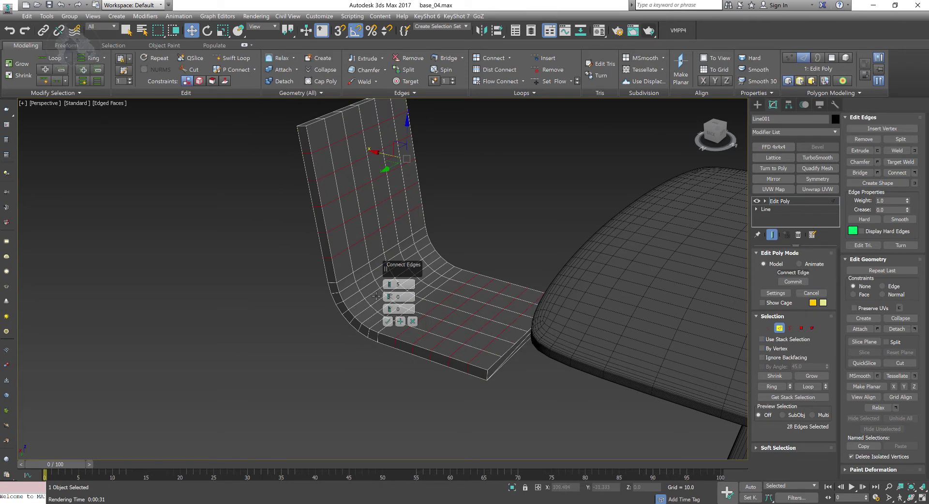
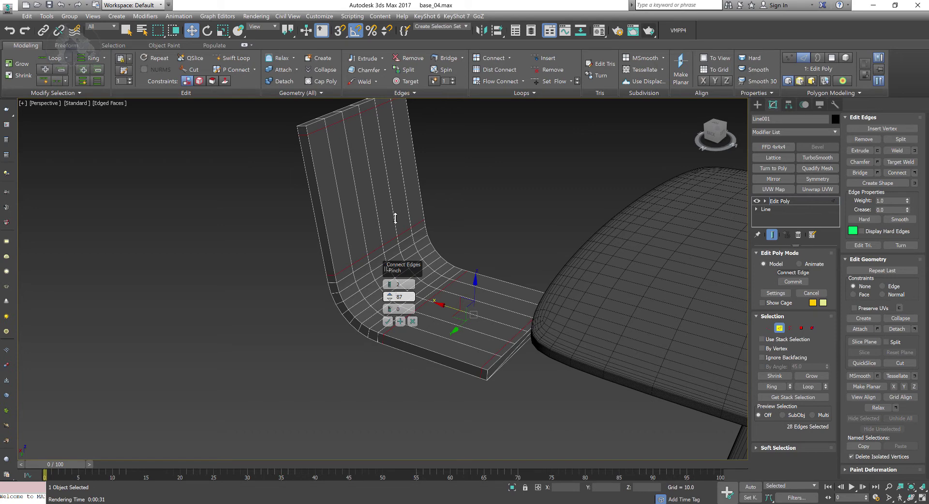
{"action": "left_click", "coordinate": [387, 321]}
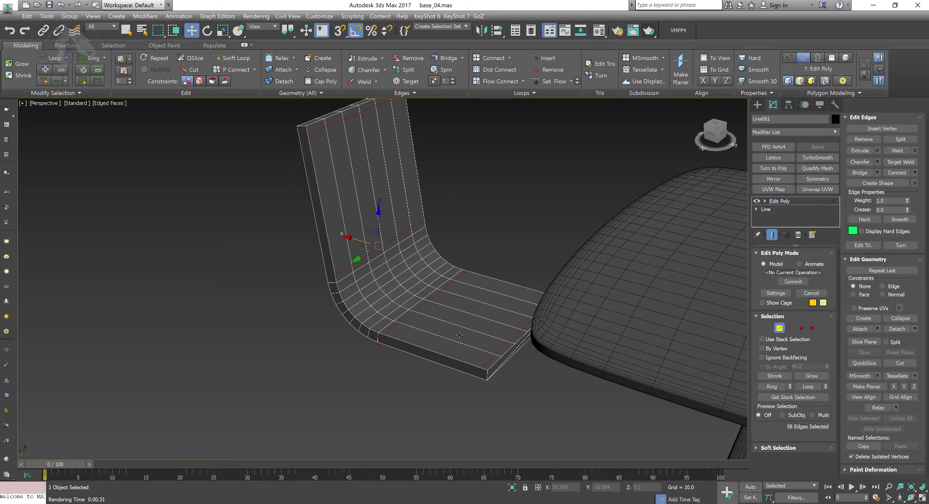
Examine the chair shell's edge loops in the top view and in perspective
{"action": "middle_click_drag", "start_coordinate": [379, 218], "coordinate": [428, 344], "text": "alt"}
{"action": "key", "text": "alt+w"}
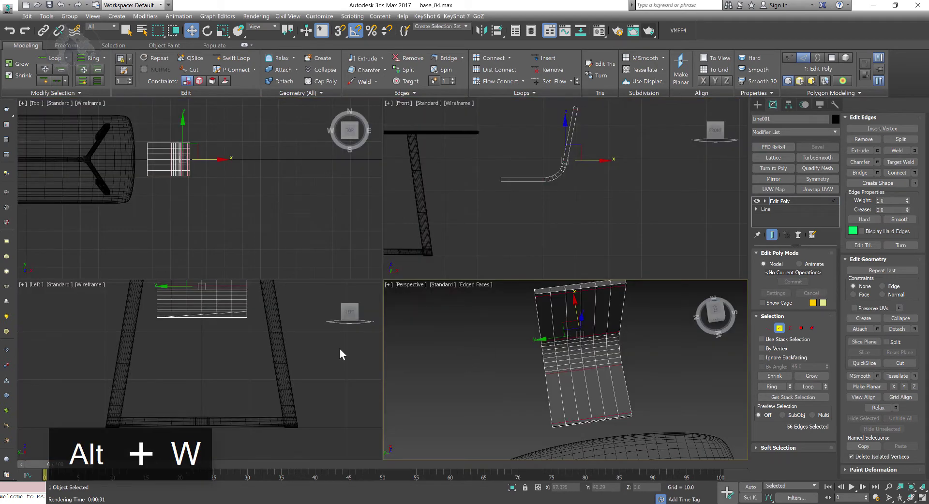
{"action": "middle_click", "coordinate": [251, 234]}
{"action": "key", "text": "alt+w"}
{"action": "middle_click_drag", "start_coordinate": [435, 224], "coordinate": [426, 247]}
{"action": "scroll", "coordinate": [475, 245], "scroll_direction": "up", "scroll_amount": 3}
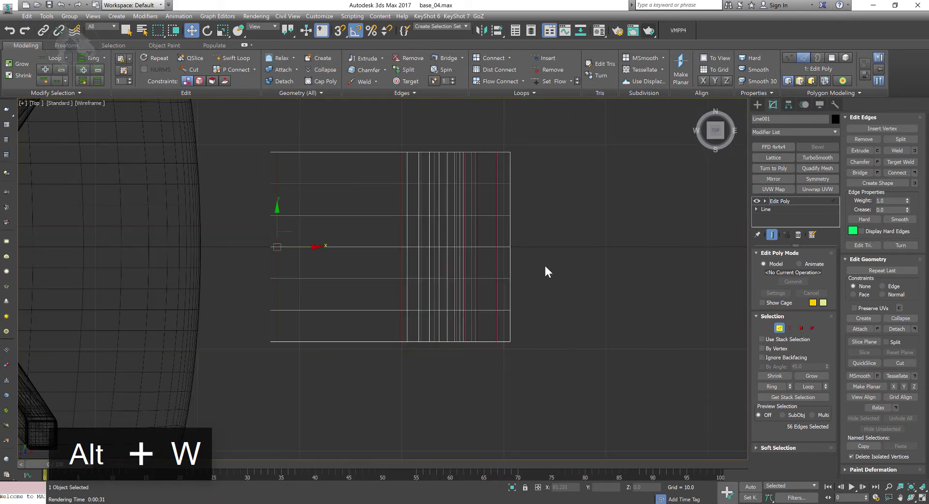
{"action": "middle_click_drag", "start_coordinate": [553, 330], "coordinate": [415, 257]}
{"action": "key", "text": "alt+w"}
{"action": "middle_click", "coordinate": [542, 358]}
{"action": "key", "text": "alt+w"}
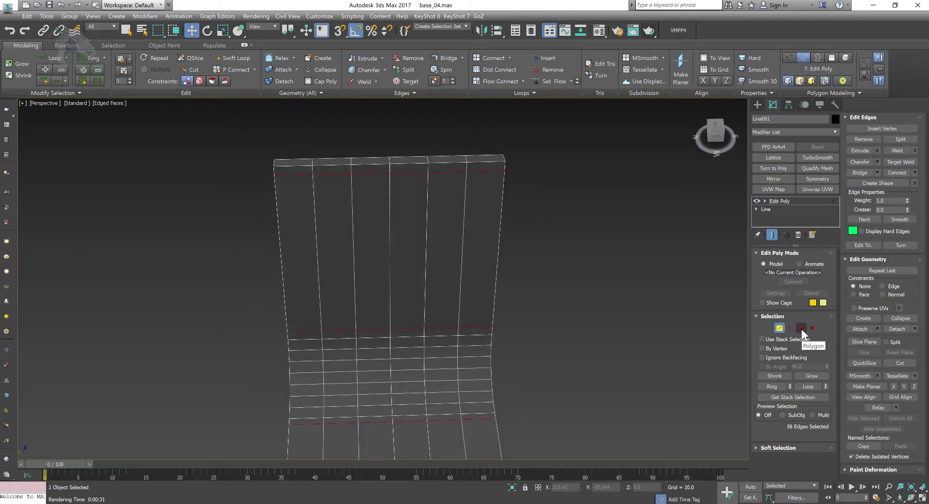
Bow the backrest's top edge backward by moving its middle vertices along X in stages at vertex level
{"action": "left_click", "coordinate": [769, 328]}
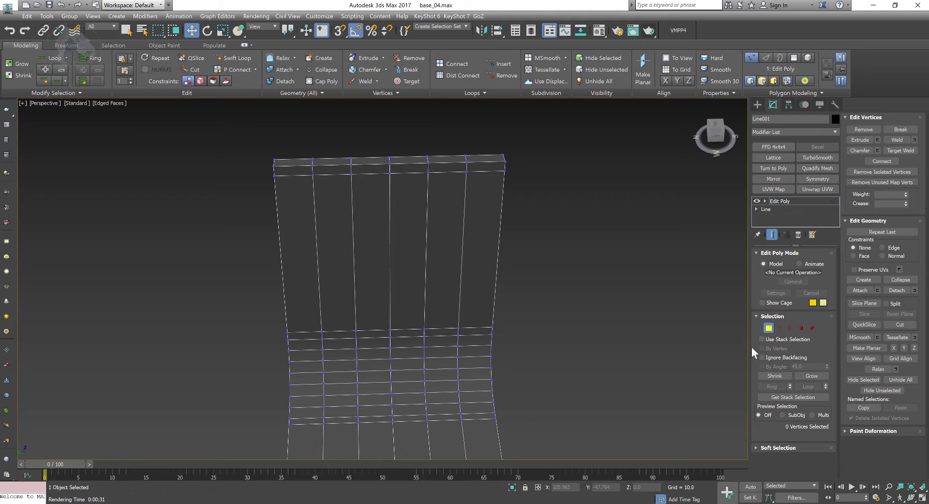
{"action": "key", "text": "F9"}
{"action": "mouse_move", "coordinate": [436, 257]}
{"action": "middle_mouse_down", "text": "alt"}
{"action": "mouse_move", "coordinate": [456, 270]}
{"action": "mouse_move", "coordinate": [401, 251]}
{"action": "mouse_move", "coordinate": [437, 241]}
{"action": "mouse_move", "coordinate": [442, 270]}
{"action": "mouse_move", "coordinate": [448, 263]}
{"action": "middle_mouse_up", "text": "alt"}
{"action": "left_click_drag", "start_coordinate": [396, 195], "coordinate": [472, 246]}
{"action": "middle_click_drag", "start_coordinate": [371, 259], "coordinate": [446, 274], "text": "alt"}
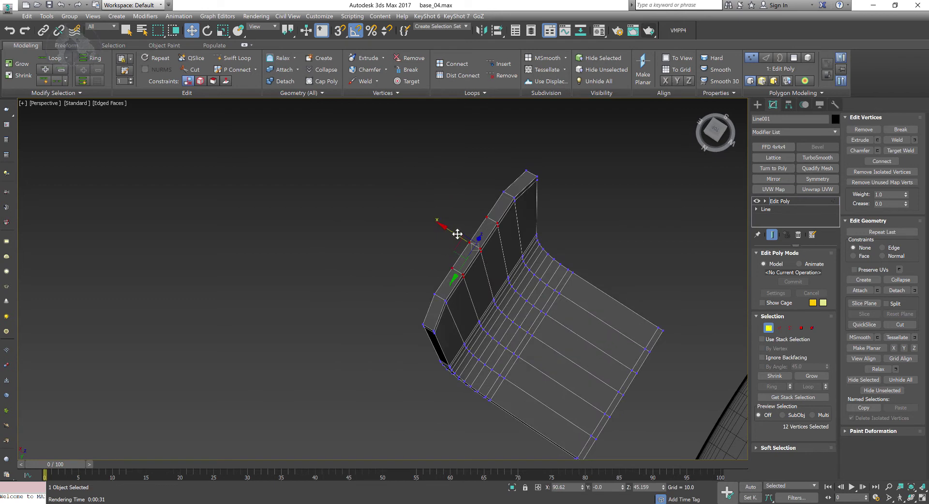
{"action": "left_click_drag", "start_coordinate": [457, 234], "coordinate": [447, 229]}
{"action": "middle_click_drag", "start_coordinate": [481, 264], "coordinate": [498, 288], "text": "alt"}
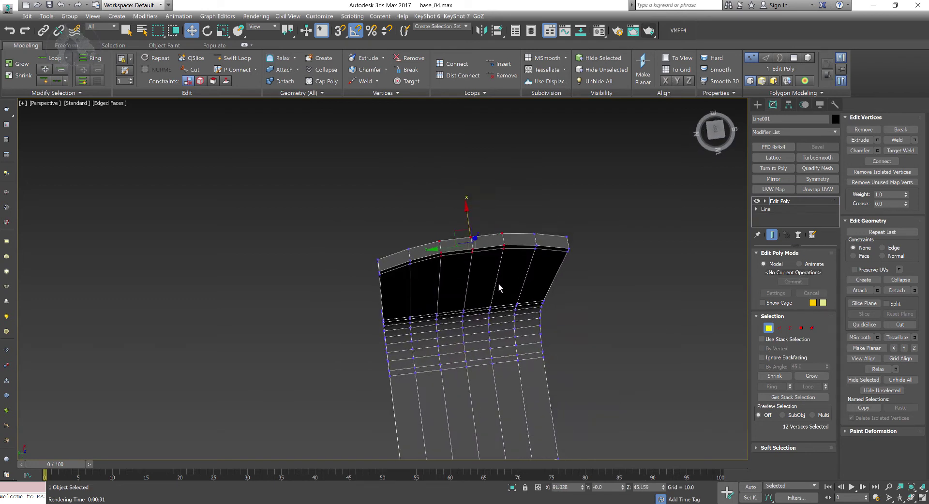
{"action": "left_click_drag", "start_coordinate": [482, 237], "coordinate": [487, 227]}
{"action": "middle_click_drag", "start_coordinate": [480, 247], "coordinate": [469, 245], "text": "alt"}
{"action": "left_click_drag", "start_coordinate": [474, 229], "coordinate": [475, 221]}
{"action": "left_click", "coordinate": [411, 353]}
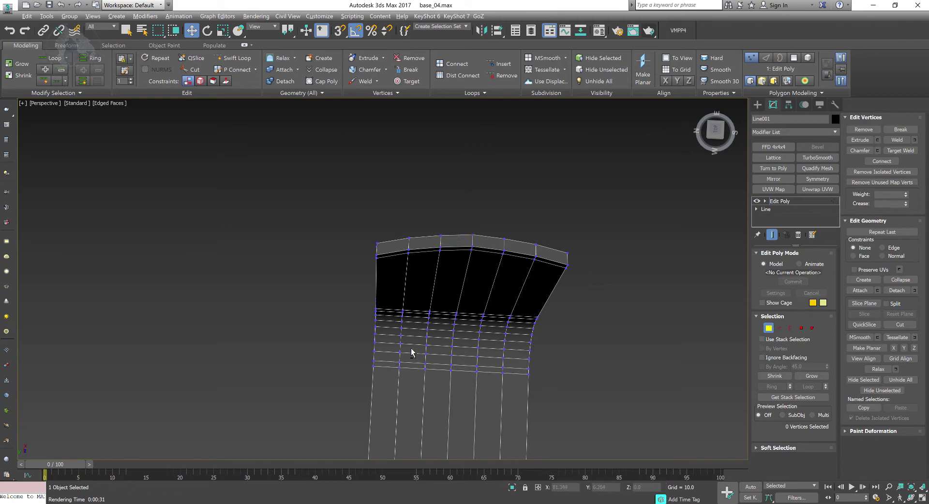
Select all vertices along the backrest's top edge and shift them slightly backward along X
{"action": "middle_click_drag", "start_coordinate": [411, 352], "coordinate": [313, 294], "text": "alt"}
{"action": "middle_click_drag", "start_coordinate": [391, 268], "coordinate": [362, 236], "text": "alt"}
{"action": "left_click_drag", "start_coordinate": [346, 191], "coordinate": [525, 271]}
{"action": "middle_click_drag", "start_coordinate": [525, 271], "coordinate": [396, 264], "text": "alt"}
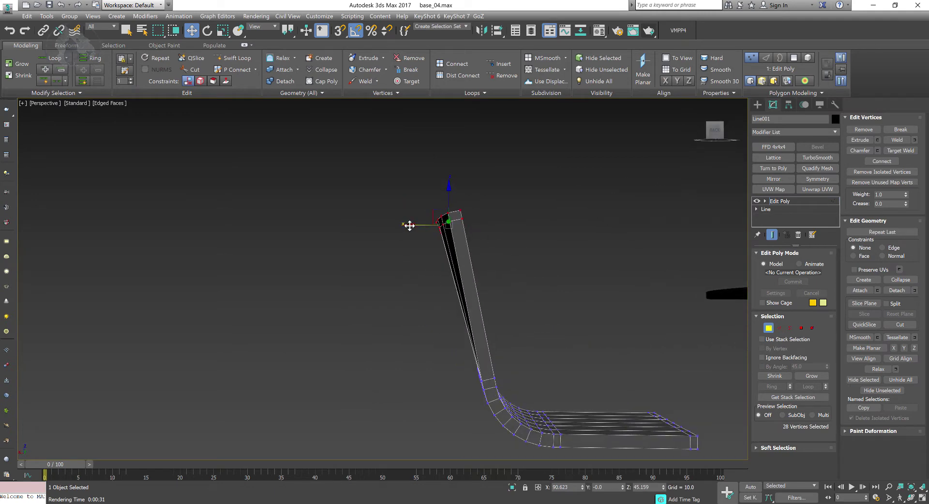
{"action": "left_click_drag", "start_coordinate": [409, 225], "coordinate": [408, 226]}
{"action": "middle_click_drag", "start_coordinate": [409, 226], "coordinate": [482, 276], "text": "alt"}
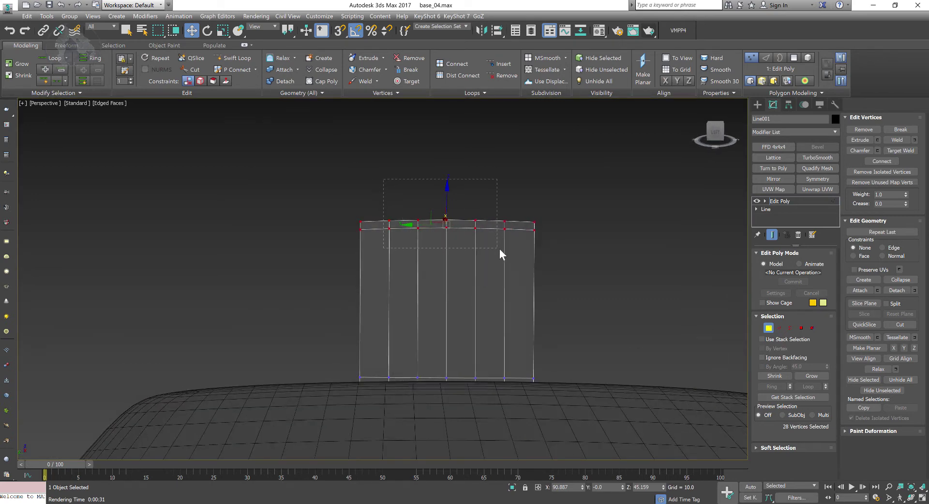
Lower the middle vertices of the backrest's top edge along Z to form a shallow dip
{"action": "left_click_drag", "start_coordinate": [447, 191], "coordinate": [486, 264]}
{"action": "left_click", "coordinate": [446, 201]}
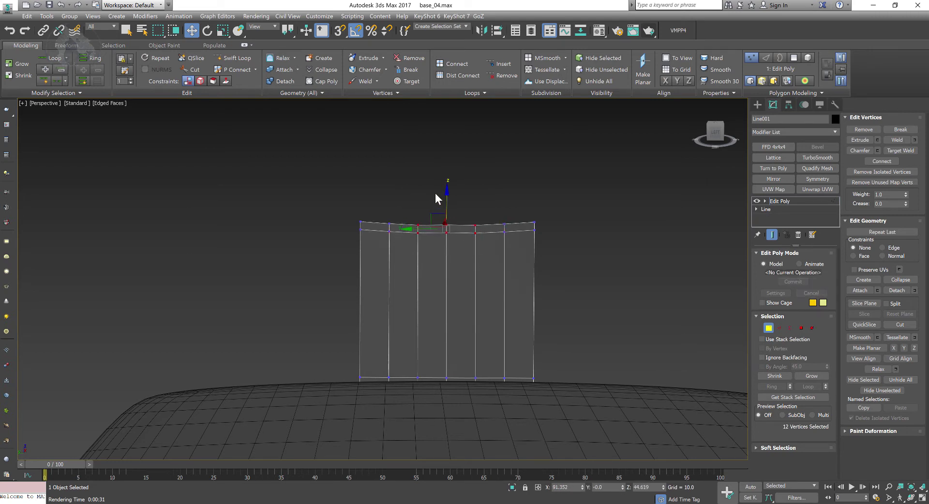
{"action": "left_click", "coordinate": [453, 206]}
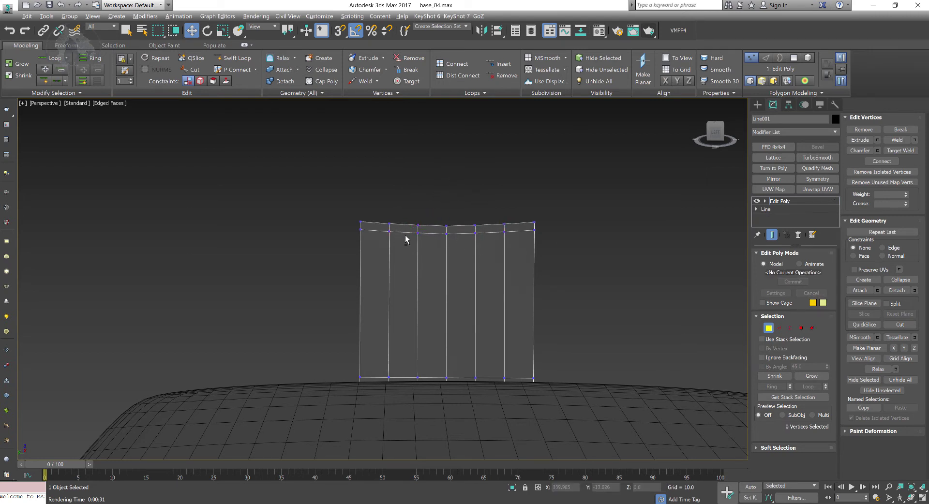
{"action": "middle_click_drag", "start_coordinate": [453, 206], "coordinate": [421, 253], "text": "alt"}
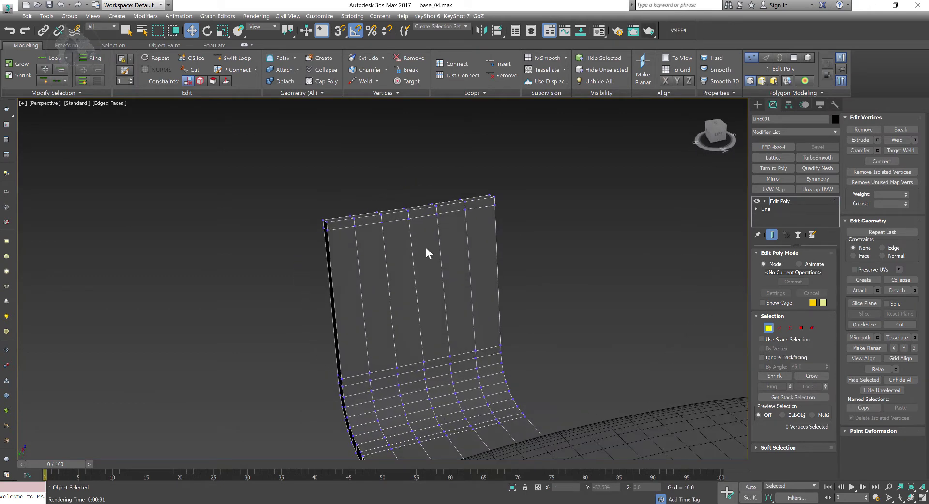
Add a TurboSmooth modifier with 2 iterations to the chair shell and check the smoothed result deselected
{"action": "left_click", "coordinate": [817, 157]}
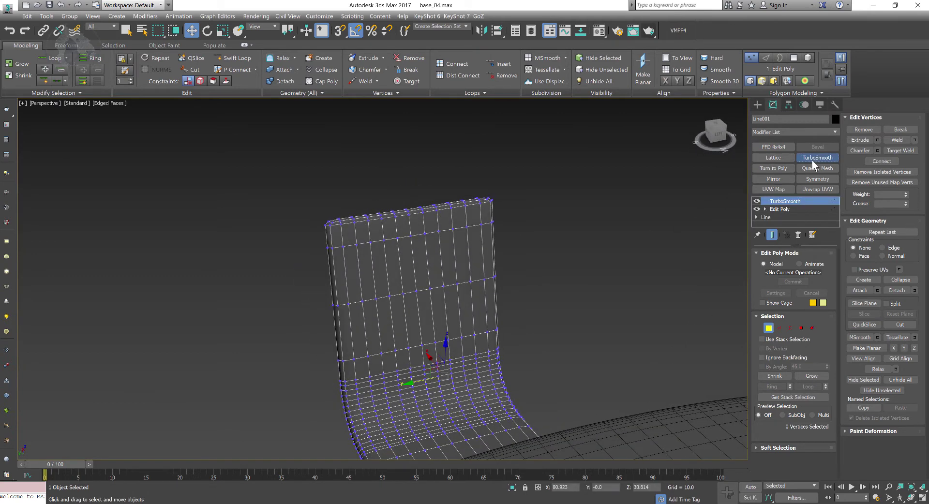
{"action": "left_click", "coordinate": [825, 267]}
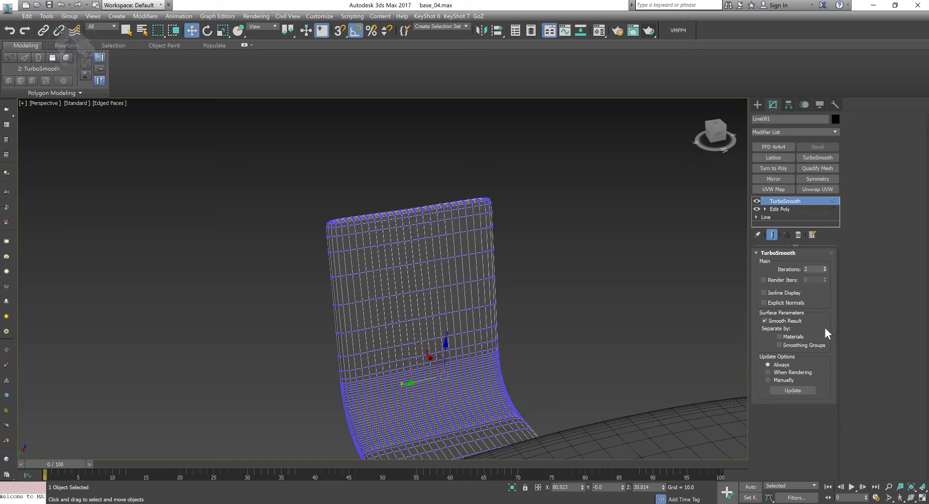
{"action": "left_click", "coordinate": [544, 266]}
{"action": "middle_click_drag", "start_coordinate": [544, 266], "coordinate": [568, 271], "text": "alt"}
{"action": "key", "text": "F3"}
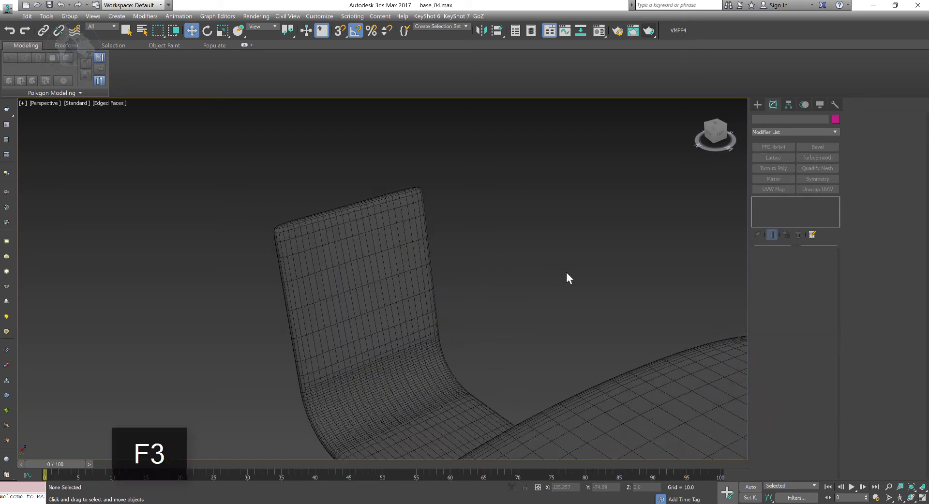
Turn off the edged-faces display and review the smoothed chair shell beside the table
{"action": "key", "text": "F4"}
{"action": "middle_click_drag", "start_coordinate": [522, 252], "coordinate": [533, 248], "text": "alt"}
{"action": "mouse_move", "coordinate": [353, 303]}
{"action": "middle_mouse_down"}
{"action": "mouse_move", "coordinate": [411, 282]}
{"action": "mouse_move", "coordinate": [469, 284]}
{"action": "mouse_move", "coordinate": [438, 299]}
{"action": "mouse_move", "coordinate": [397, 268]}
{"action": "mouse_move", "coordinate": [436, 303]}
{"action": "middle_mouse_up"}
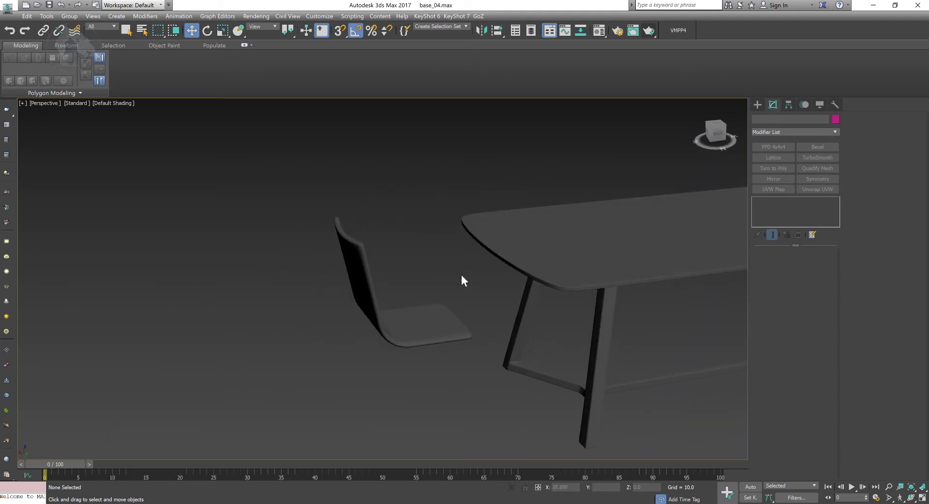
Create a slim upright box about 2.2 long, 1.9 wide and 31.8 high behind the chair in the Top view
{"action": "key", "text": "alt+w"}
{"action": "left_click", "coordinate": [148, 158]}
{"action": "key", "text": "alt+w"}
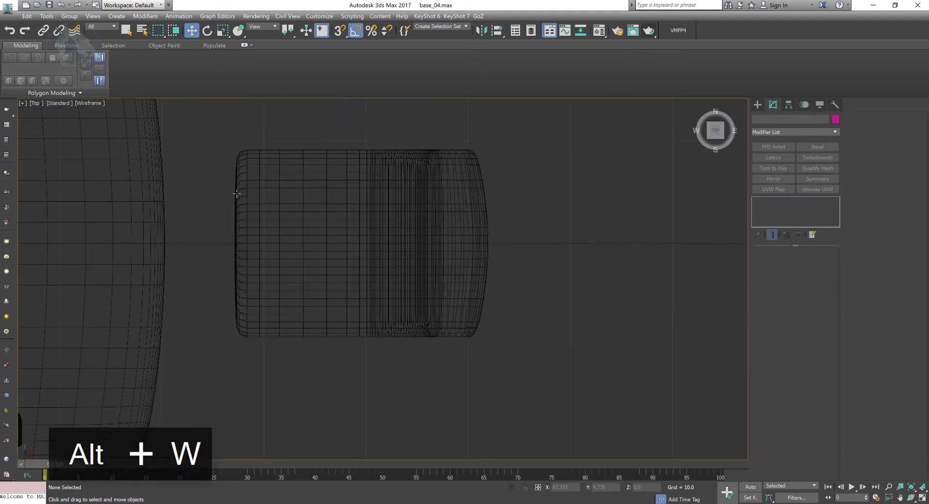
{"action": "left_click", "coordinate": [758, 105]}
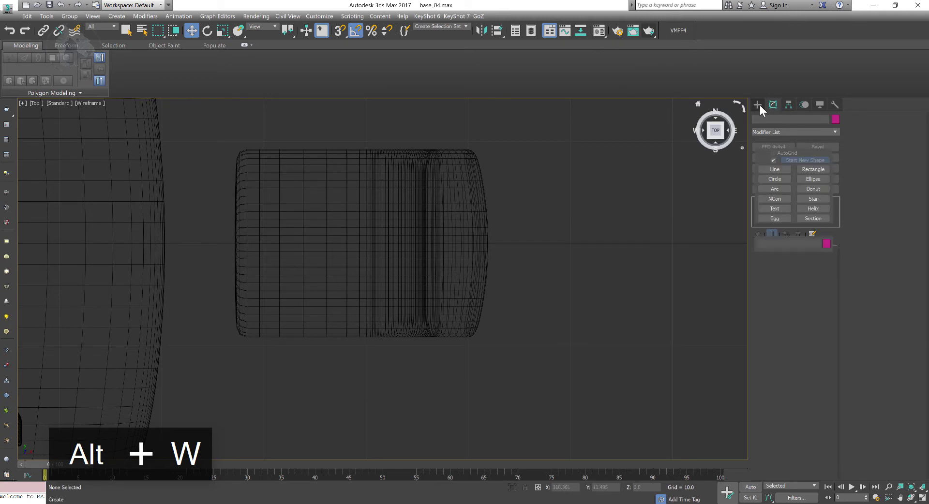
{"action": "left_click", "coordinate": [769, 119]}
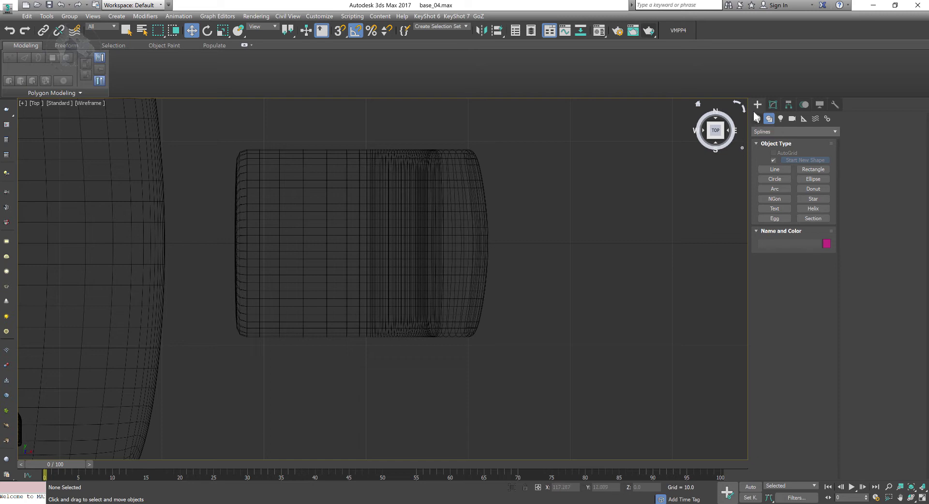
{"action": "left_click", "coordinate": [757, 119]}
{"action": "left_click", "coordinate": [770, 161]}
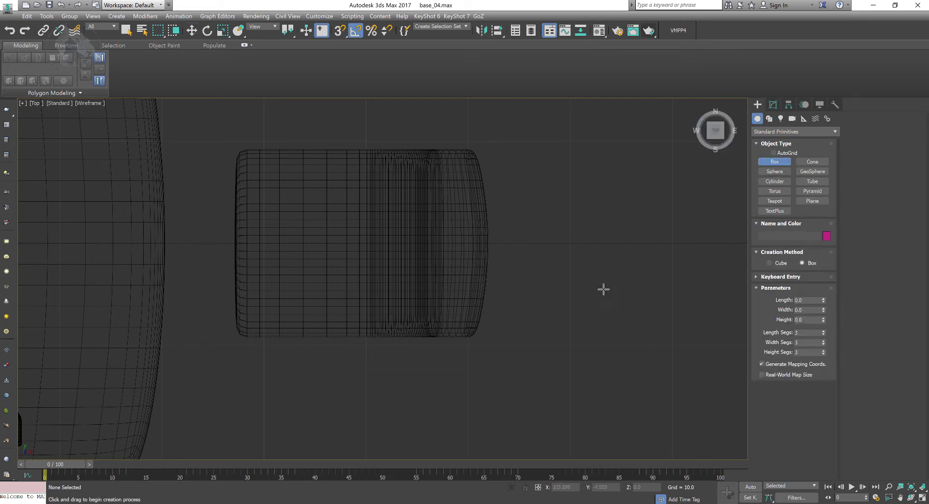
{"action": "scroll", "coordinate": [540, 264], "scroll_direction": "down", "scroll_amount": 5}
{"action": "scroll", "coordinate": [486, 267], "scroll_direction": "down", "scroll_amount": 2}
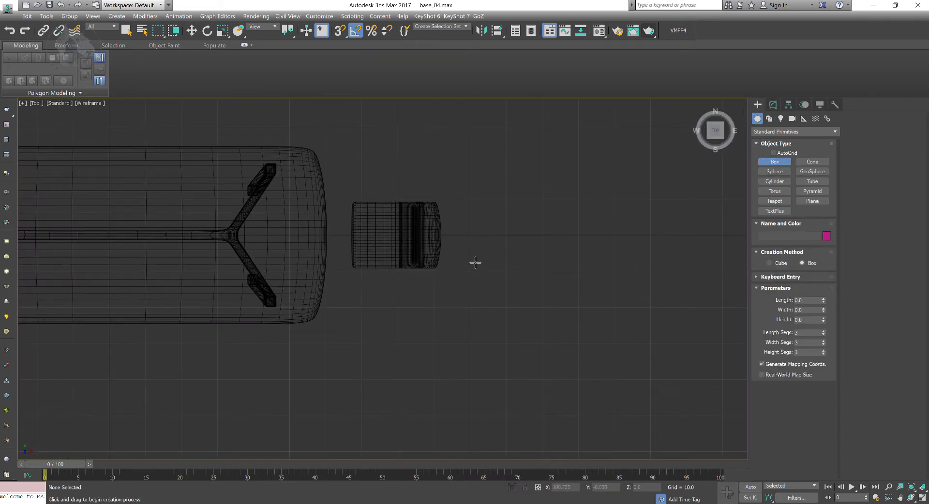
{"action": "left_click_drag", "start_coordinate": [475, 263], "coordinate": [483, 270]}
{"action": "left_click", "coordinate": [537, 156]}
{"action": "key", "text": "w"}
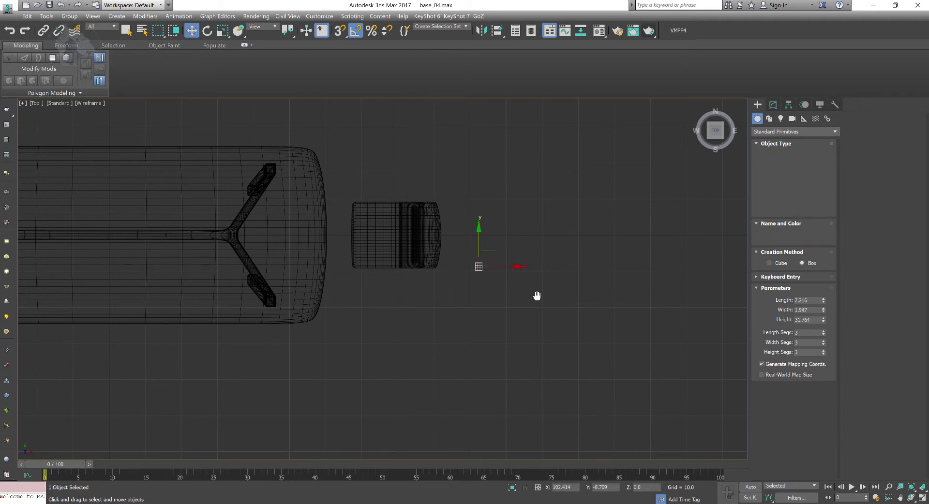
Move the box along X to about 89, close behind the chair's backrest, and turn on edged faces in the Perspective view
{"action": "key", "text": "alt+w"}
{"action": "middle_click", "coordinate": [552, 339]}
{"action": "key", "text": "alt+w"}
{"action": "middle_click_drag", "start_coordinate": [502, 382], "coordinate": [422, 352], "text": "alt"}
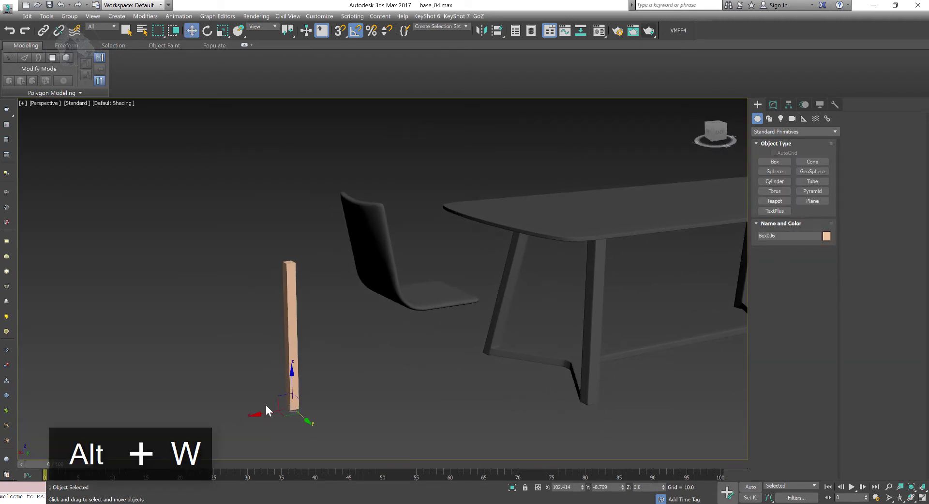
{"action": "left_click_drag", "start_coordinate": [261, 412], "coordinate": [320, 408]}
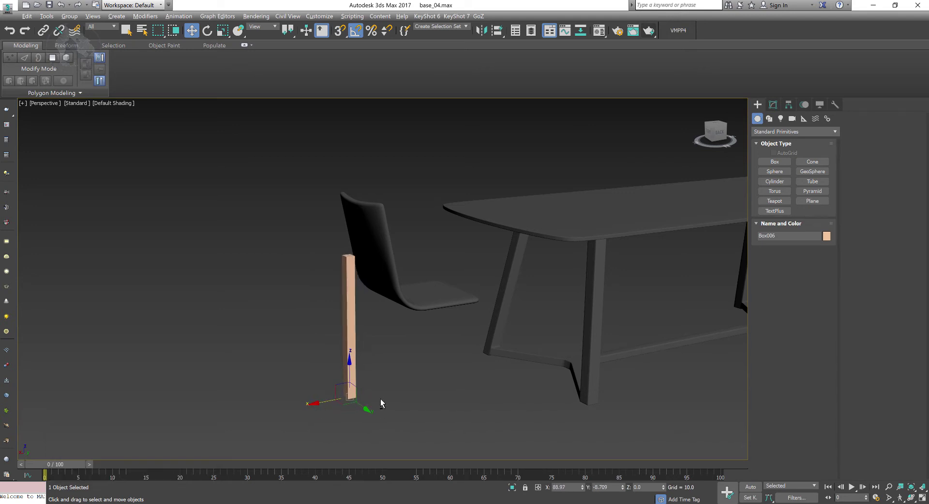
{"action": "middle_click_drag", "start_coordinate": [381, 399], "coordinate": [404, 387], "text": "alt"}
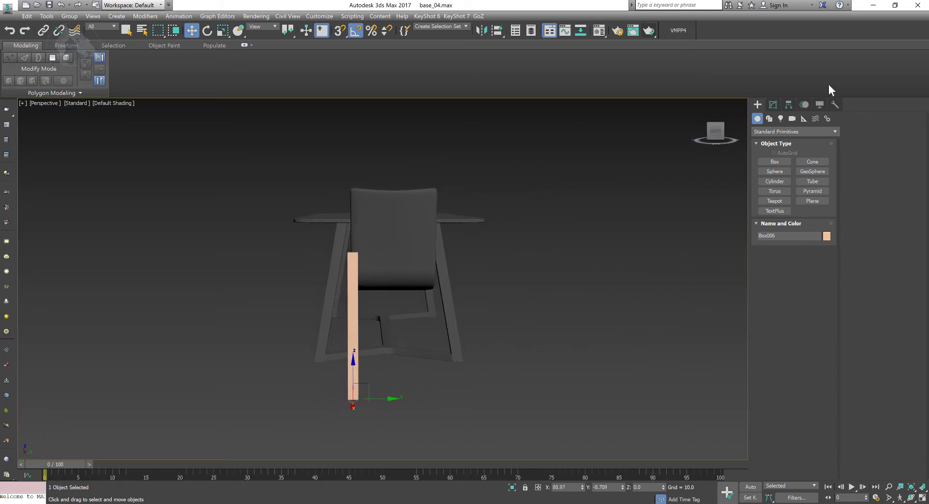
{"action": "left_click", "coordinate": [773, 105]}
{"action": "key", "text": "F4"}
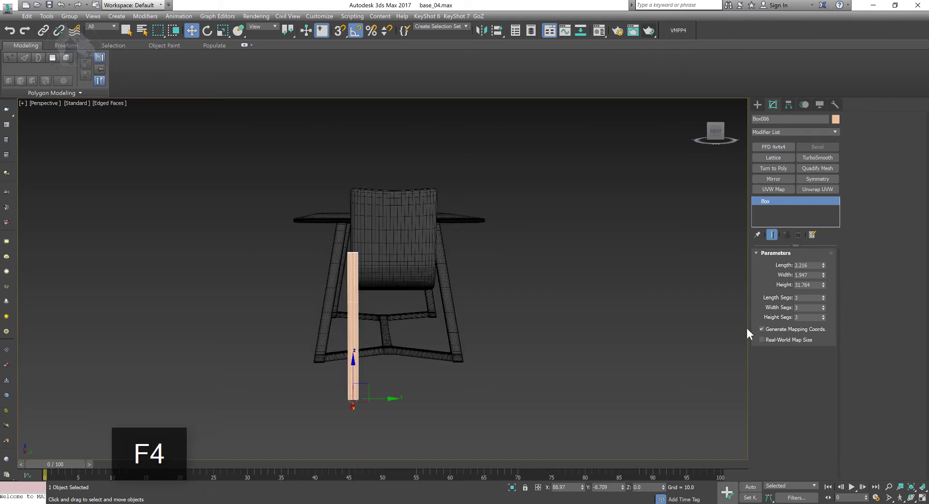
Try the box with length, width and height segments all set to 1
{"action": "middle_click_drag", "start_coordinate": [595, 303], "coordinate": [742, 272]}
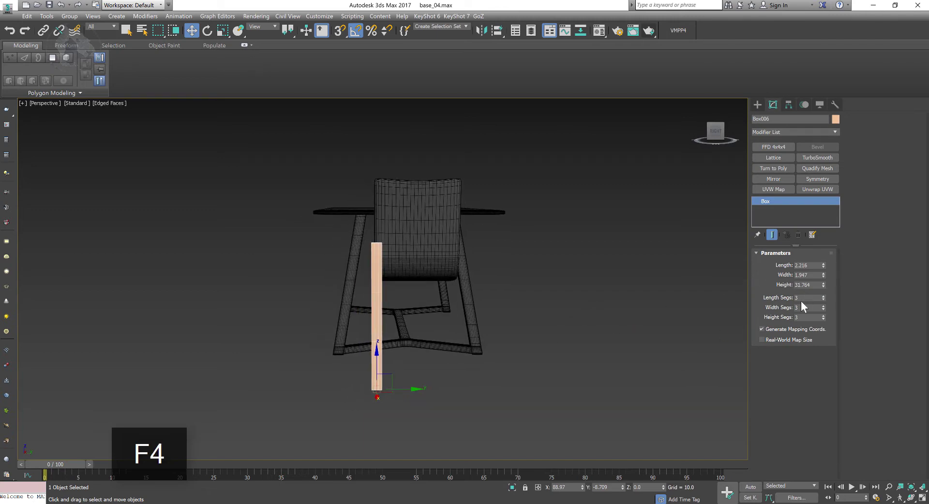
{"action": "scroll", "coordinate": [440, 277], "scroll_direction": "up", "scroll_amount": 5}
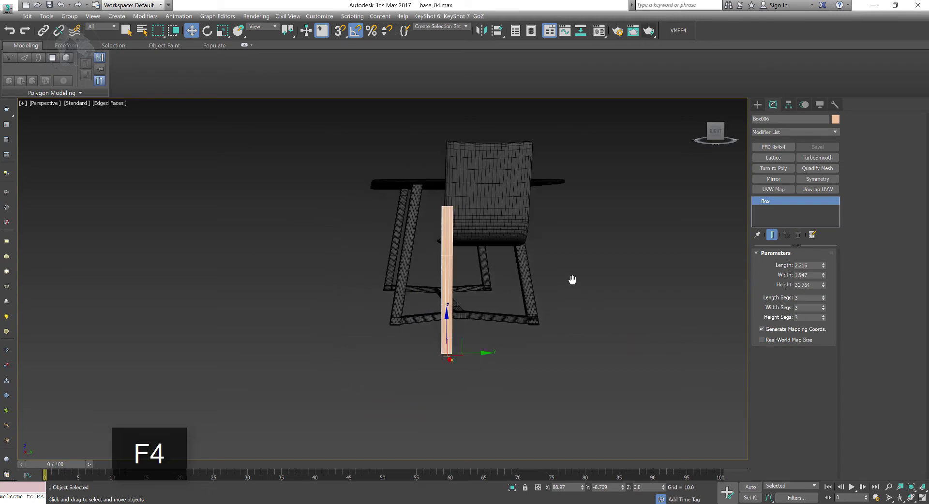
{"action": "right_click", "coordinate": [435, 273]}
{"action": "mouse_move", "coordinate": [478, 379]}
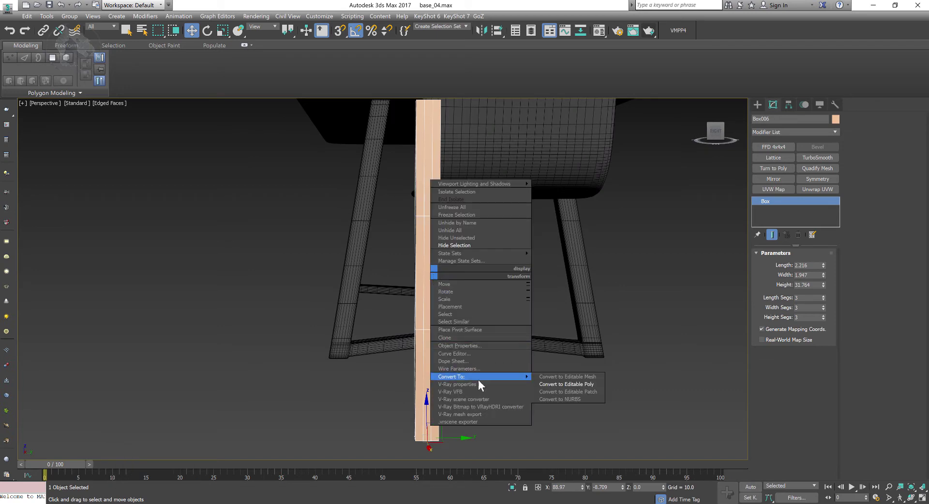
{"action": "left_click", "coordinate": [795, 303]}
{"action": "double_click", "coordinate": [798, 298]}
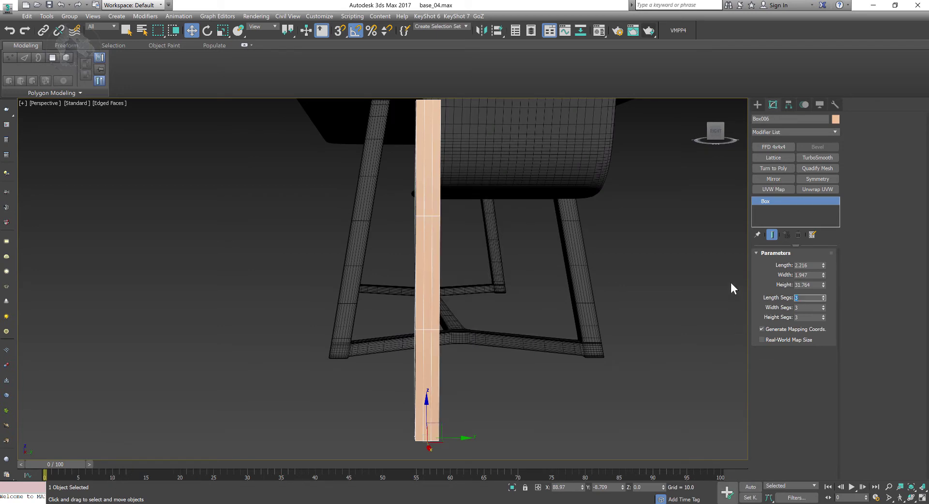
{"action": "type", "text": "1"}
{"action": "key", "text": "Tab"}
{"action": "type", "text": "1"}
{"action": "key", "text": "Tab"}
{"action": "type", "text": "1"}
{"action": "key", "text": "Tab"}
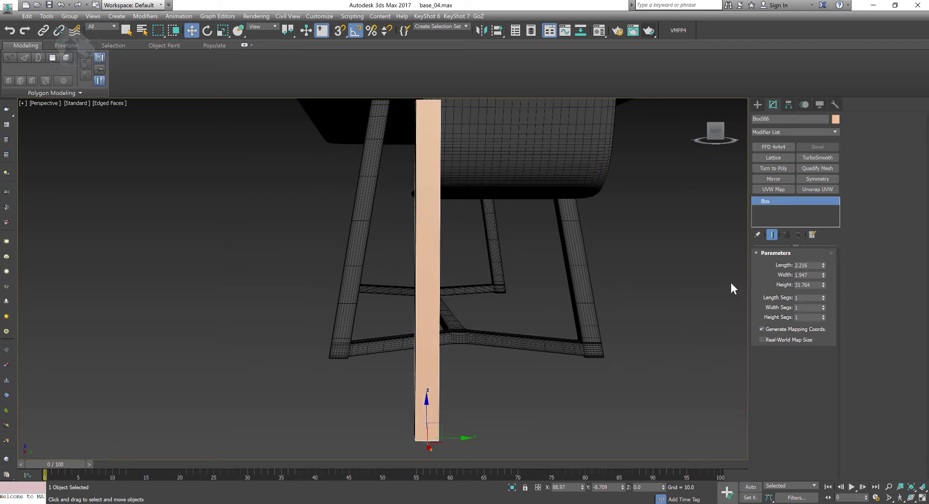
Set the box's length, width and height segments back to 3
{"action": "scroll", "coordinate": [559, 228], "scroll_direction": "down", "scroll_amount": 5}
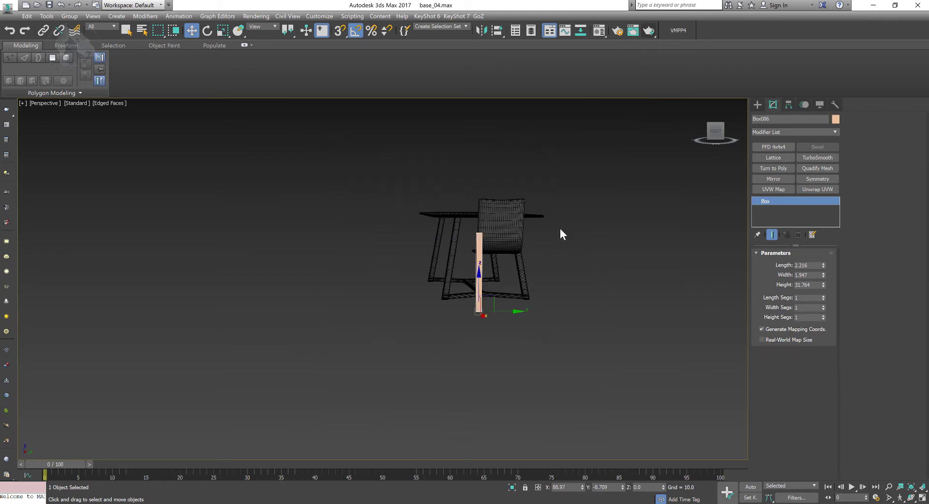
{"action": "scroll", "coordinate": [500, 225], "scroll_direction": "up", "scroll_amount": 3}
{"action": "middle_click_drag", "start_coordinate": [657, 270], "coordinate": [661, 263]}
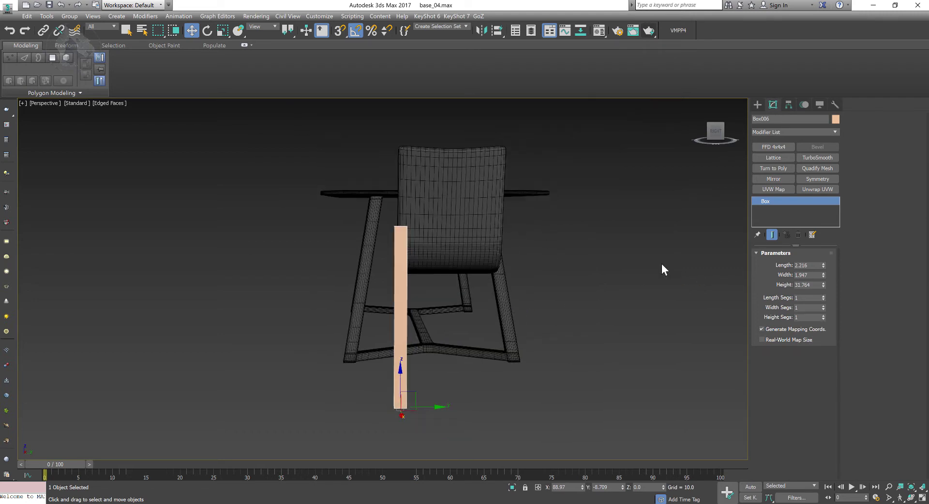
{"action": "double_click", "coordinate": [801, 298]}
{"action": "type", "text": "3"}
{"action": "key", "text": "Tab"}
{"action": "type", "text": "3"}
{"action": "key", "text": "Tab"}
{"action": "type", "text": "3"}
{"action": "middle_click_drag", "start_coordinate": [375, 303], "coordinate": [396, 289]}
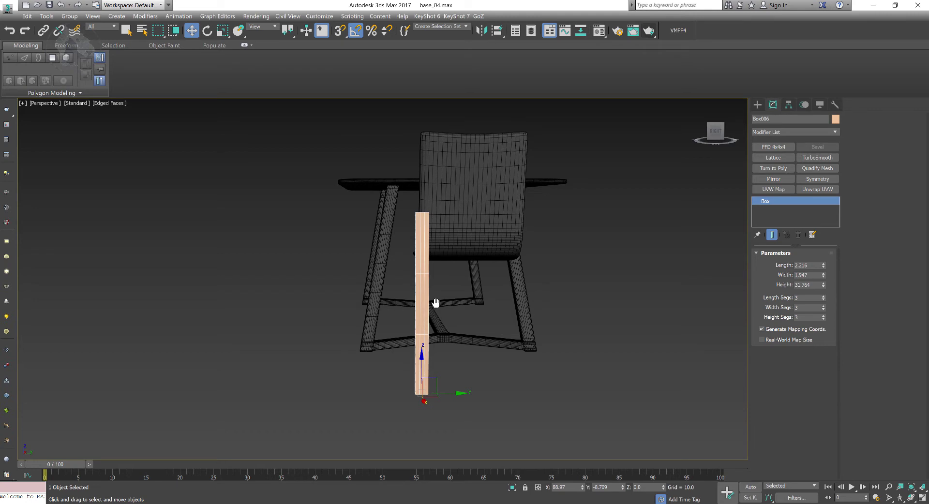
Convert the chair-leg box to an Editable Poly
{"action": "scroll", "coordinate": [457, 291], "scroll_direction": "up", "scroll_amount": 3}
{"action": "middle_click_drag", "start_coordinate": [457, 291], "coordinate": [446, 277]}
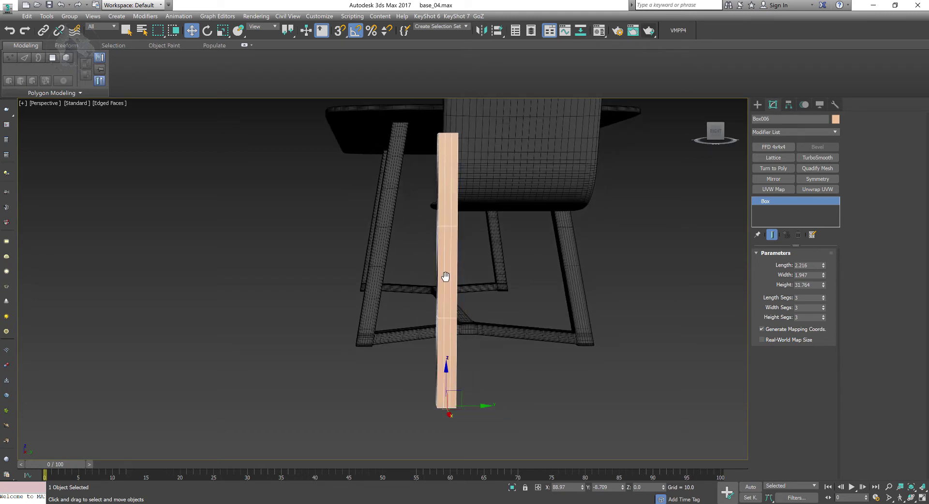
{"action": "right_click", "coordinate": [445, 277]}
{"action": "mouse_move", "coordinate": [527, 383]}
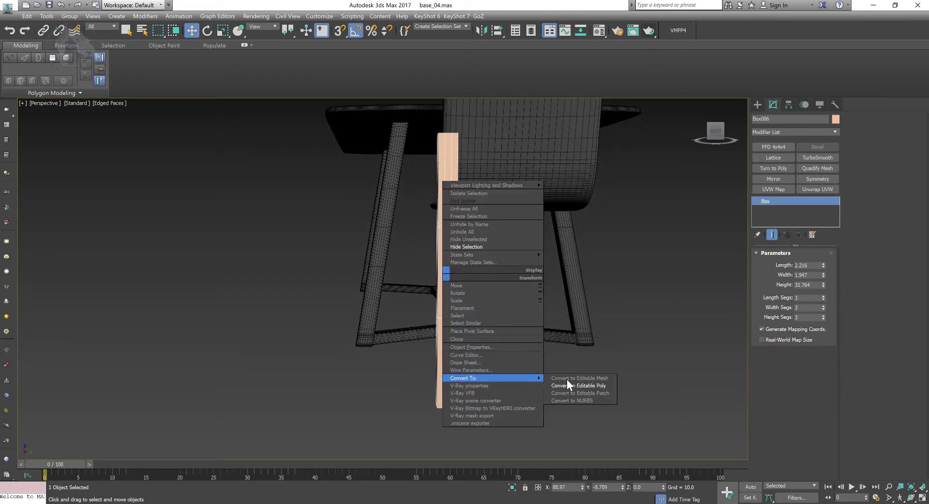
{"action": "left_click", "coordinate": [571, 385]}
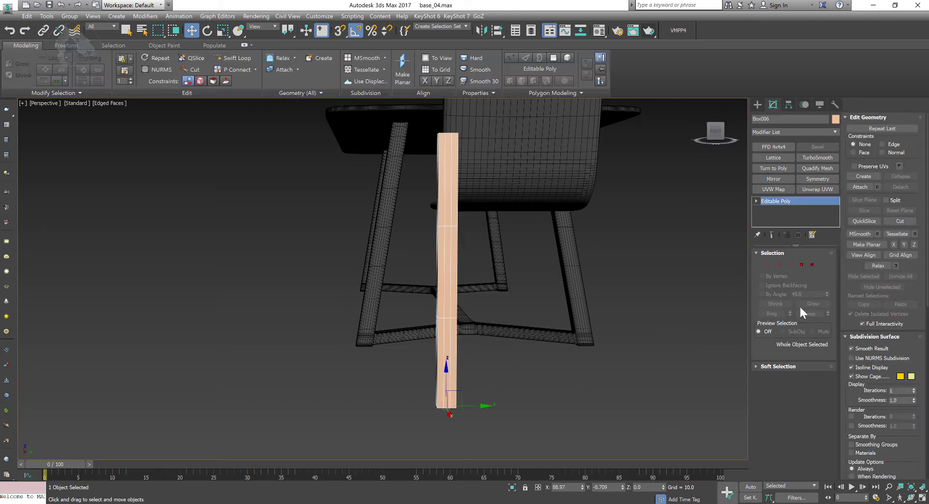
Select the leg's two horizontal edge loops, convert them to vertices, and scale them along Z to 276% toward the leg's ends
{"action": "left_click", "coordinate": [780, 264]}
{"action": "double_click", "coordinate": [446, 317]}
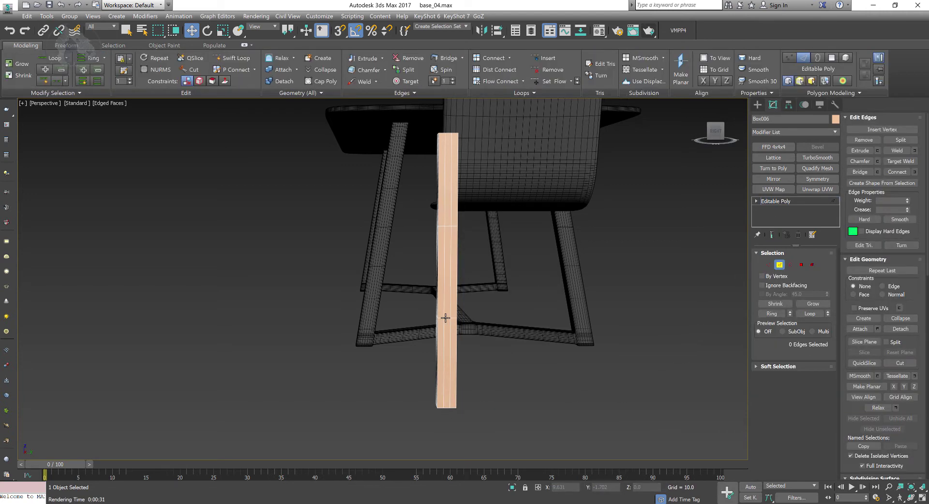
{"action": "left_click", "coordinate": [448, 226]}
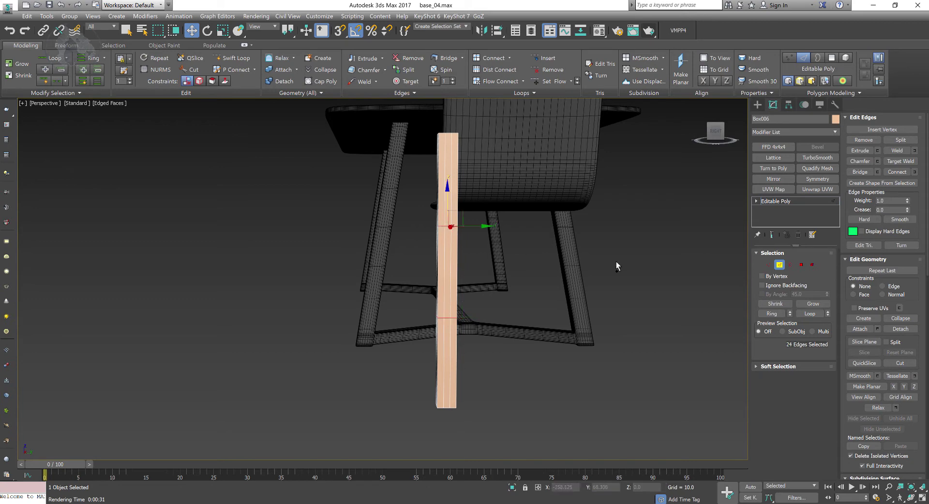
{"action": "key", "text": "1"}
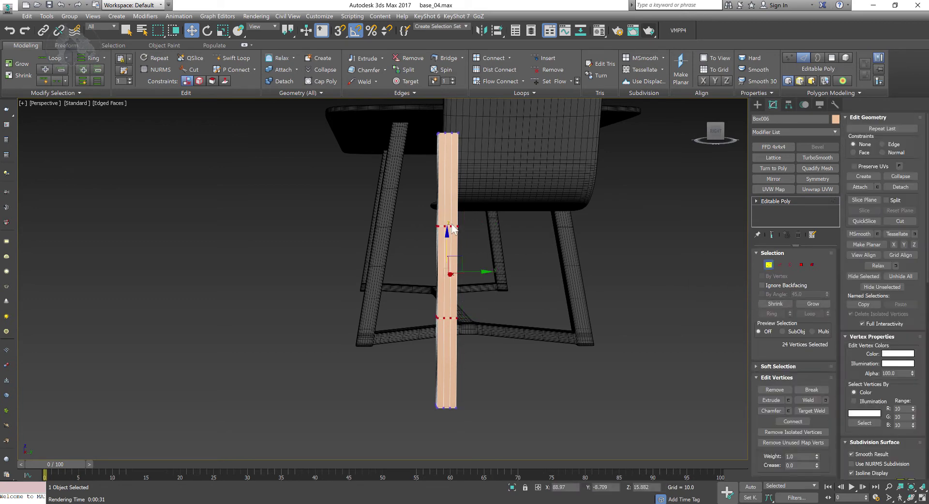
{"action": "key", "text": "r"}
{"action": "left_click_drag", "start_coordinate": [444, 225], "coordinate": [448, 194]}
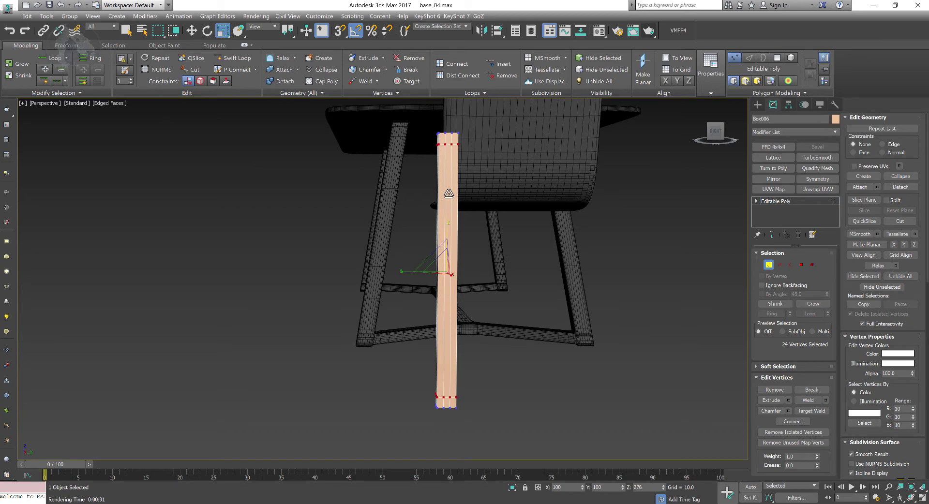
Select the two lengthwise edge loops on the leg's outer face as vertices and scale them apart along Y toward the corners
{"action": "middle_click_drag", "start_coordinate": [448, 194], "coordinate": [539, 246], "text": "alt"}
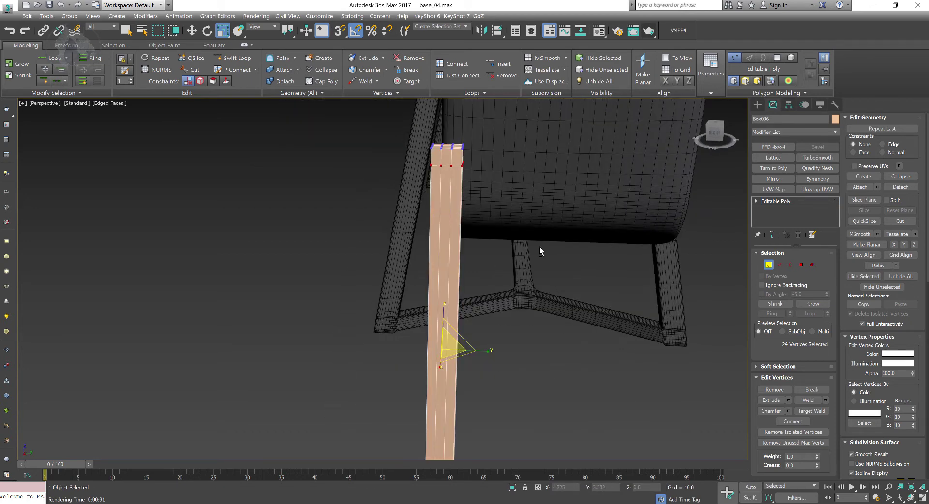
{"action": "key", "text": "2"}
{"action": "double_click", "coordinate": [439, 222]}
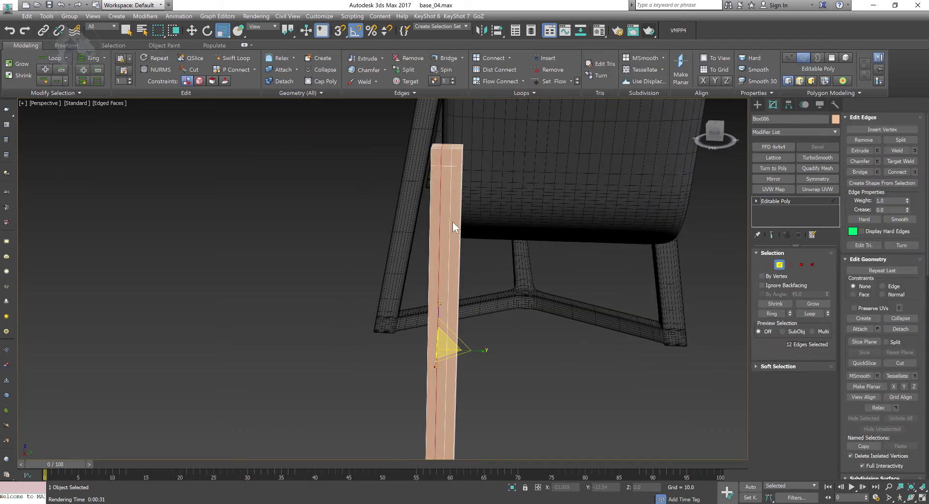
{"action": "double_click", "coordinate": [451, 221], "text": "ctrl"}
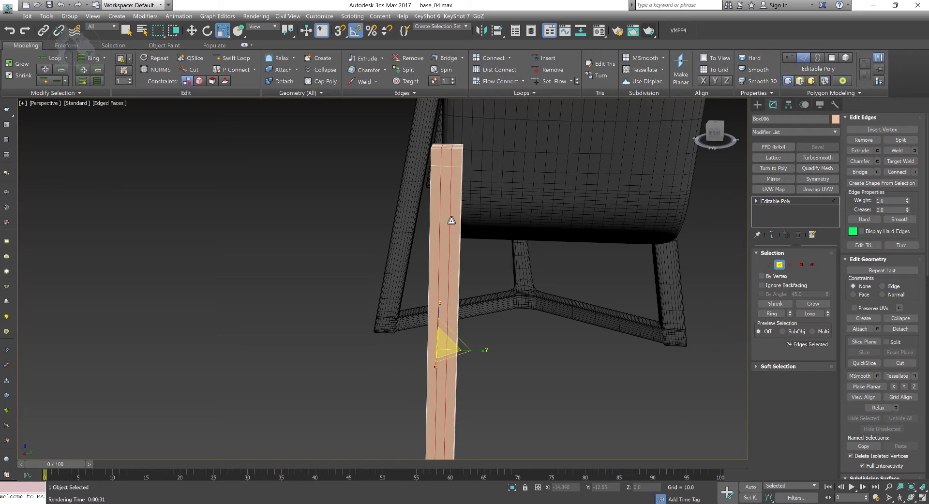
{"action": "left_click", "coordinate": [769, 264]}
{"action": "middle_click_drag", "start_coordinate": [469, 227], "coordinate": [487, 336], "text": "alt"}
{"action": "key", "text": "r"}
{"action": "left_click_drag", "start_coordinate": [485, 353], "coordinate": [500, 351]}
{"action": "middle_click_drag", "start_coordinate": [500, 351], "coordinate": [835, 329], "text": "alt"}
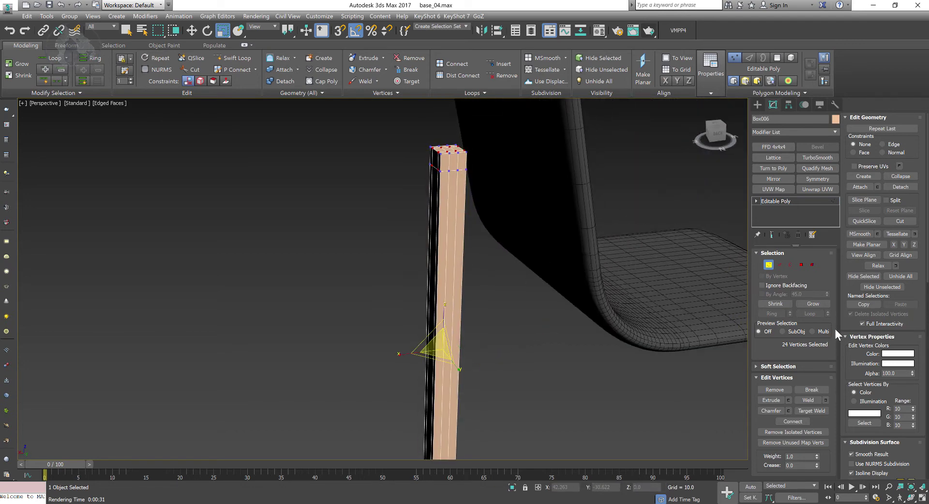
Convert the leg's two inner lengthwise edge loops to a vertex selection and scale it along X, spreading the loops towards the leg's corners
{"action": "key", "text": "2"}
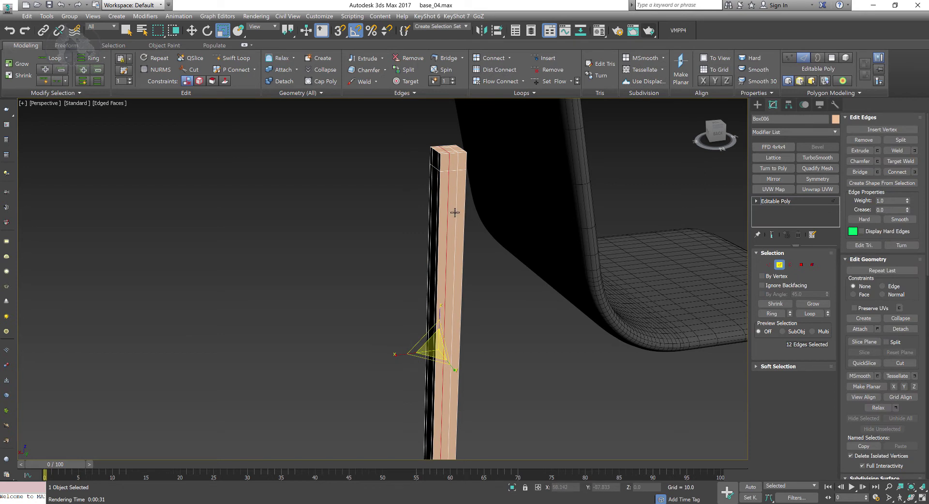
{"action": "double_click", "coordinate": [458, 212], "text": "ctrl"}
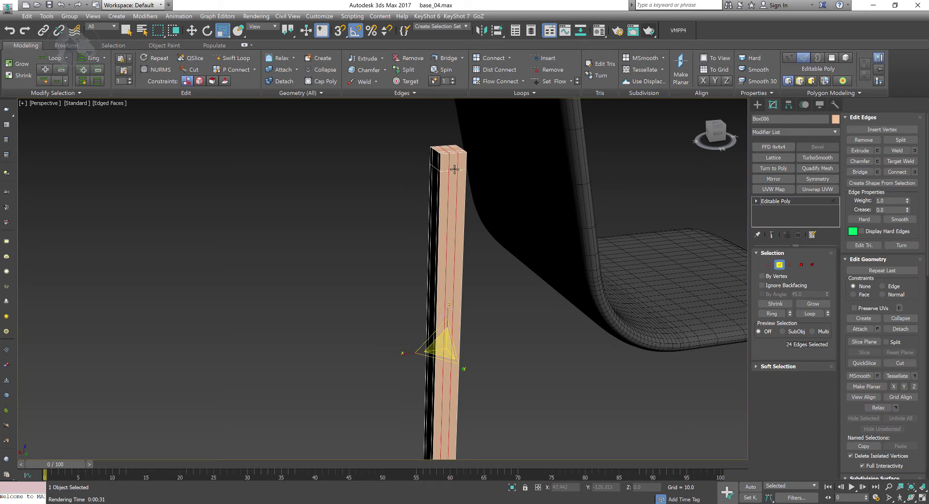
{"action": "middle_click_drag", "start_coordinate": [454, 169], "coordinate": [465, 208], "text": "alt"}
{"action": "left_click", "coordinate": [769, 264]}
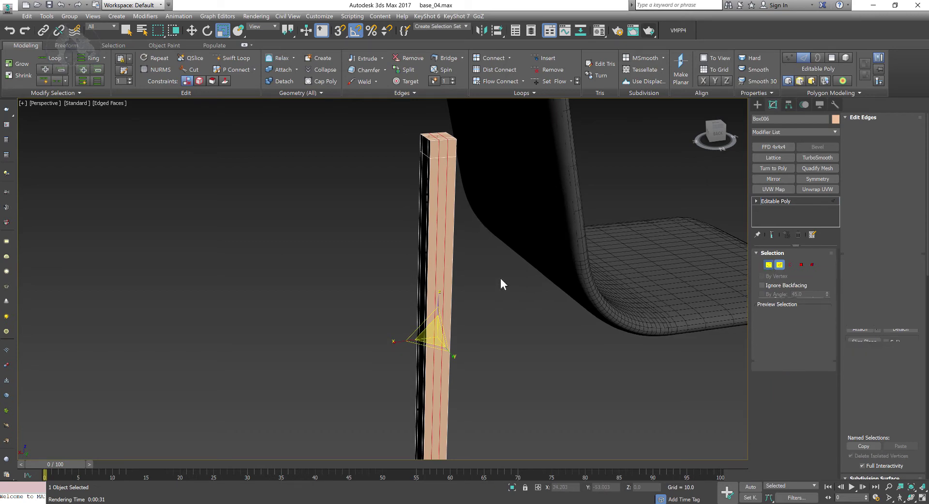
{"action": "middle_click_drag", "start_coordinate": [501, 276], "coordinate": [451, 324], "text": "alt"}
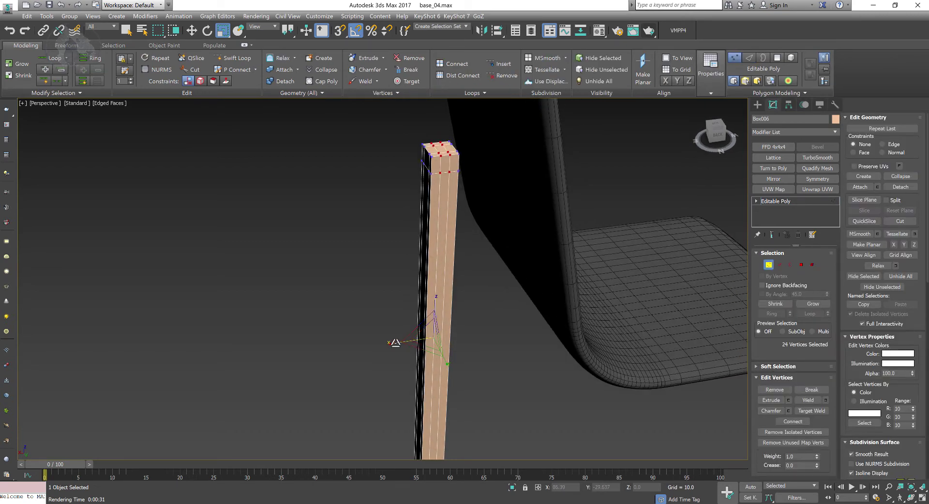
{"action": "left_click_drag", "start_coordinate": [396, 343], "coordinate": [383, 344]}
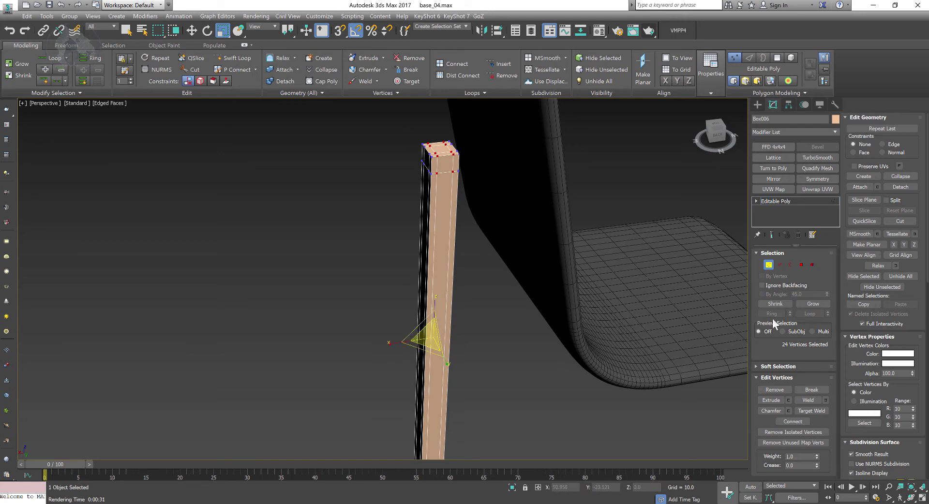
{"action": "left_click", "coordinate": [769, 265]}
Select all vertices at the leg's bottom end and scale them down to taper the leg
{"action": "middle_click_drag", "start_coordinate": [621, 335], "coordinate": [513, 285], "text": "alt"}
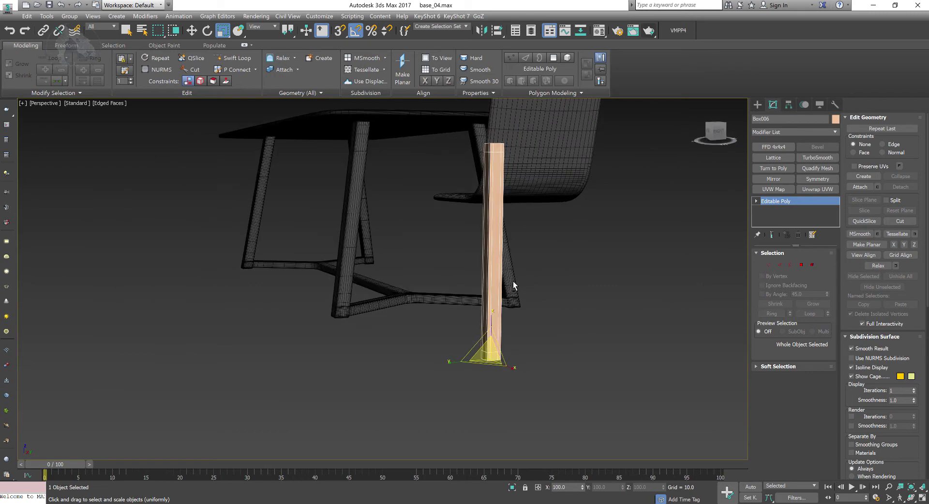
{"action": "left_click", "coordinate": [769, 265]}
{"action": "middle_click_drag", "start_coordinate": [550, 344], "coordinate": [539, 338]}
{"action": "left_click_drag", "start_coordinate": [571, 311], "coordinate": [407, 409]}
{"action": "middle_click_drag", "start_coordinate": [545, 332], "coordinate": [523, 343], "text": "alt"}
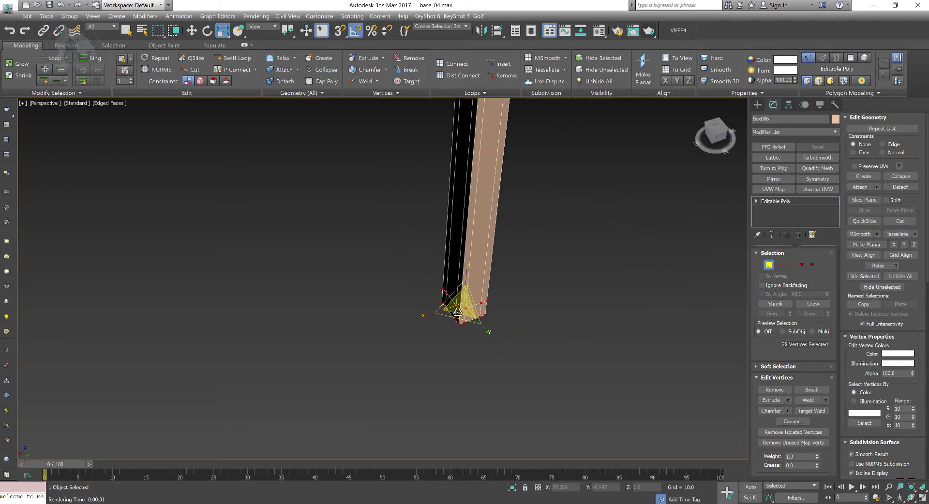
{"action": "left_click_drag", "start_coordinate": [457, 311], "coordinate": [439, 320]}
Move the bottom-end vertices outward along Y so the leg slants away from the seat
{"action": "middle_click_drag", "start_coordinate": [439, 320], "coordinate": [510, 333], "text": "alt"}
{"action": "scroll", "coordinate": [525, 311], "scroll_direction": "up", "scroll_amount": 4}
{"action": "key", "text": "w"}
{"action": "left_click_drag", "start_coordinate": [474, 326], "coordinate": [455, 327]}
{"action": "middle_click_drag", "start_coordinate": [546, 303], "coordinate": [497, 379], "text": "alt"}
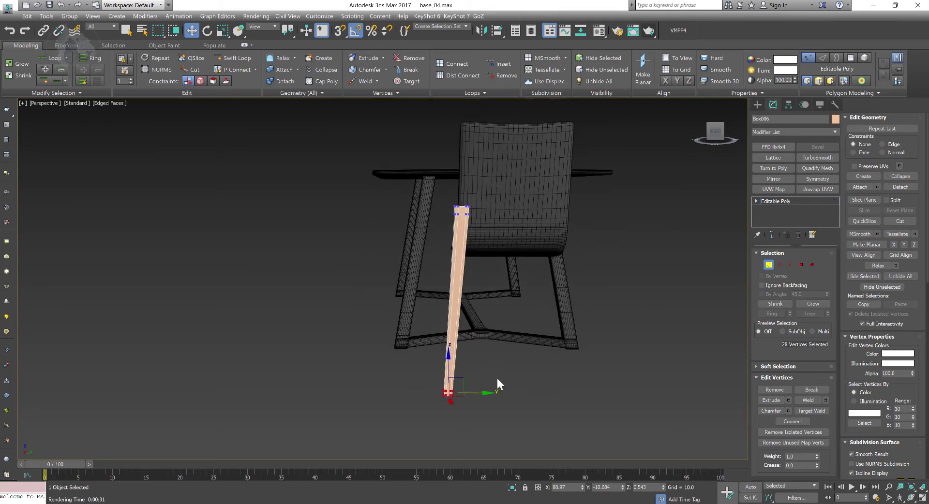
{"action": "left_click_drag", "start_coordinate": [480, 392], "coordinate": [469, 394]}
Check the leg's foot in the Front and Left views and select its lowest row of vertices
{"action": "key", "text": "alt+w"}
{"action": "right_click", "coordinate": [550, 207]}
{"action": "key", "text": "alt+w"}
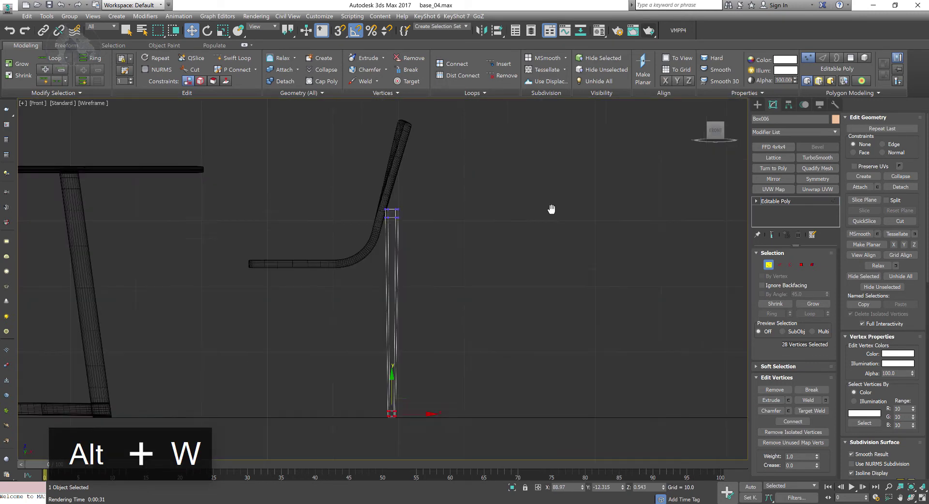
{"action": "scroll", "coordinate": [550, 208], "scroll_direction": "up", "scroll_amount": 10}
{"action": "scroll", "coordinate": [521, 269], "scroll_direction": "down", "scroll_amount": 2}
{"action": "scroll", "coordinate": [520, 271], "scroll_direction": "down", "scroll_amount": 5}
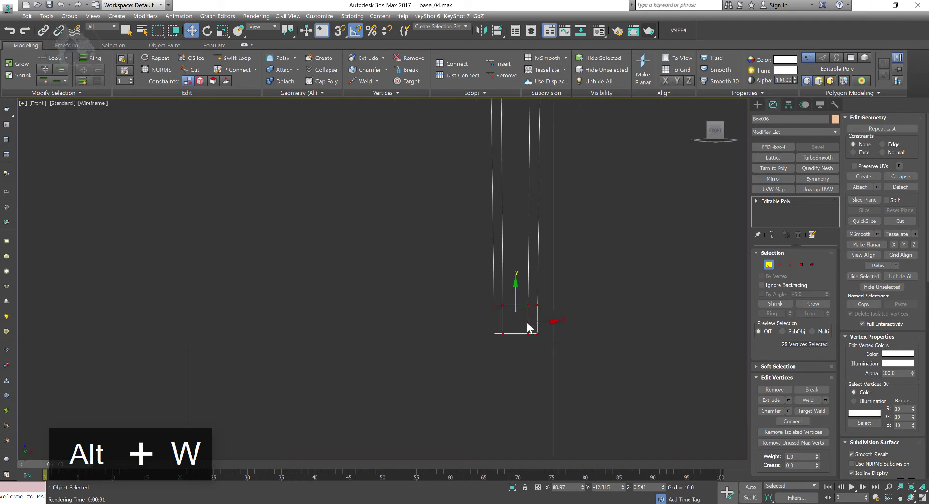
{"action": "scroll", "coordinate": [550, 311], "scroll_direction": "down", "scroll_amount": 3}
{"action": "key", "text": "alt+w"}
{"action": "right_click", "coordinate": [203, 379]}
{"action": "key", "text": "alt+w"}
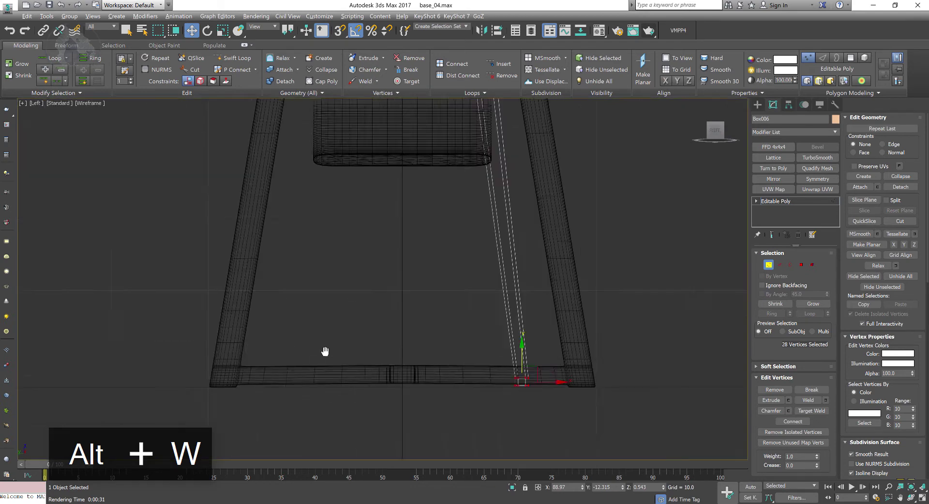
{"action": "scroll", "coordinate": [321, 350], "scroll_direction": "up", "scroll_amount": 5}
{"action": "middle_click_drag", "start_coordinate": [698, 294], "coordinate": [442, 348]}
{"action": "scroll", "coordinate": [404, 370], "scroll_direction": "up", "scroll_amount": 2}
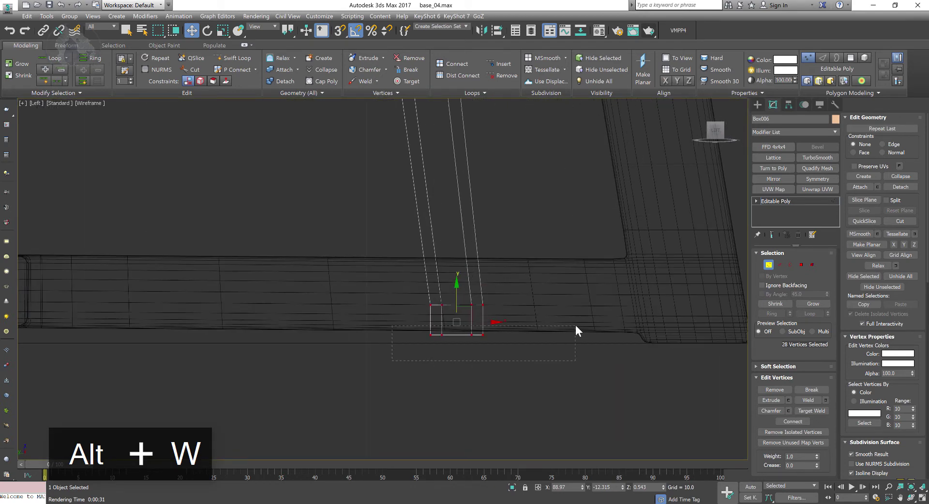
{"action": "left_click_drag", "start_coordinate": [576, 325], "coordinate": [575, 327]}
{"action": "middle_click_drag", "start_coordinate": [521, 381], "coordinate": [476, 393]}
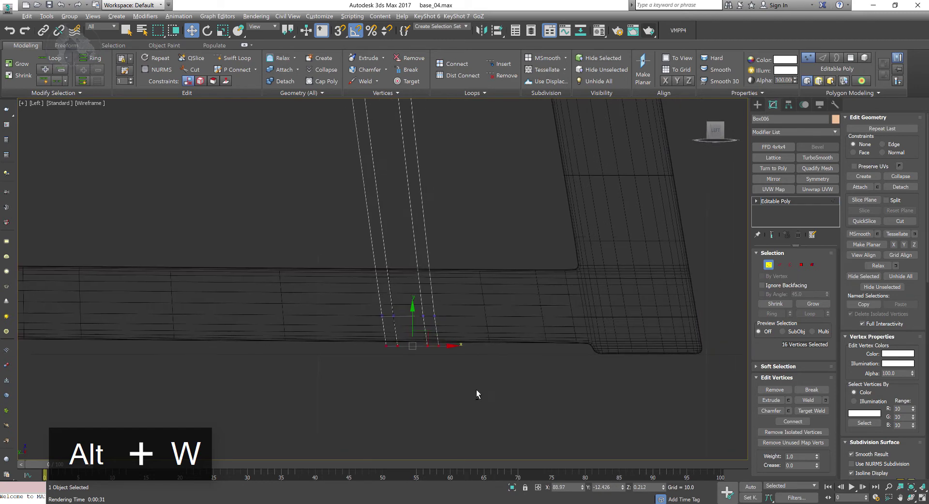
{"action": "key", "text": "alt+w"}
{"action": "key", "text": "alt+w"}
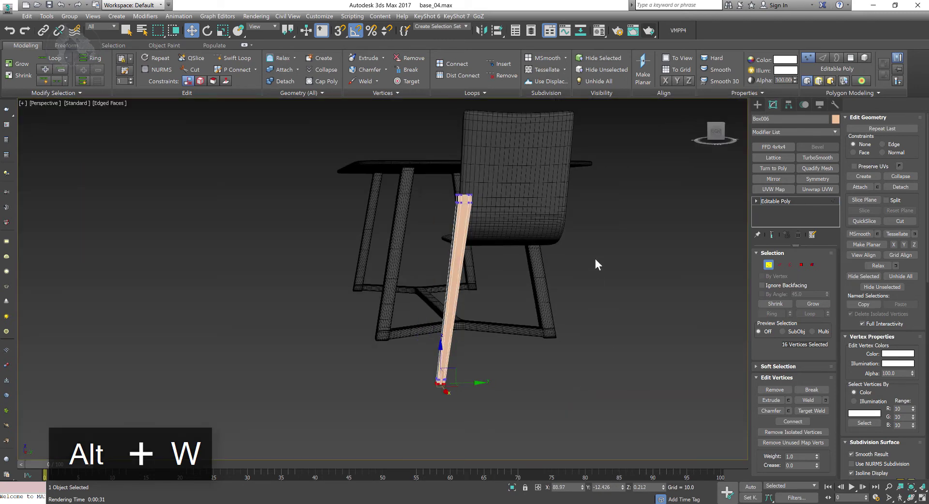
Examine the leg's top end and its position against the chair back in the Perspective and Top views
{"action": "middle_click_drag", "start_coordinate": [613, 237], "coordinate": [517, 205], "text": "alt"}
{"action": "scroll", "coordinate": [439, 196], "scroll_direction": "up", "scroll_amount": 5}
{"action": "scroll", "coordinate": [440, 195], "scroll_direction": "down", "scroll_amount": 3}
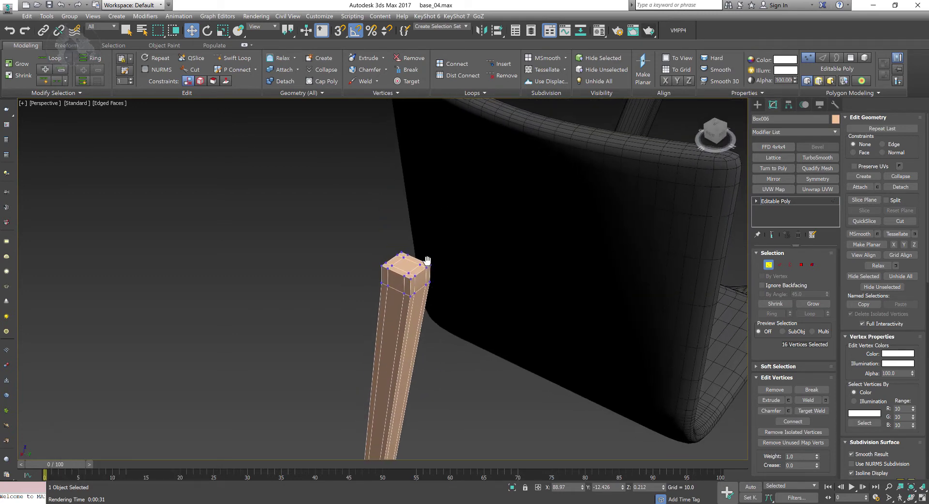
{"action": "key", "text": "alt+w"}
{"action": "scroll", "coordinate": [271, 209], "scroll_direction": "up", "scroll_amount": 6}
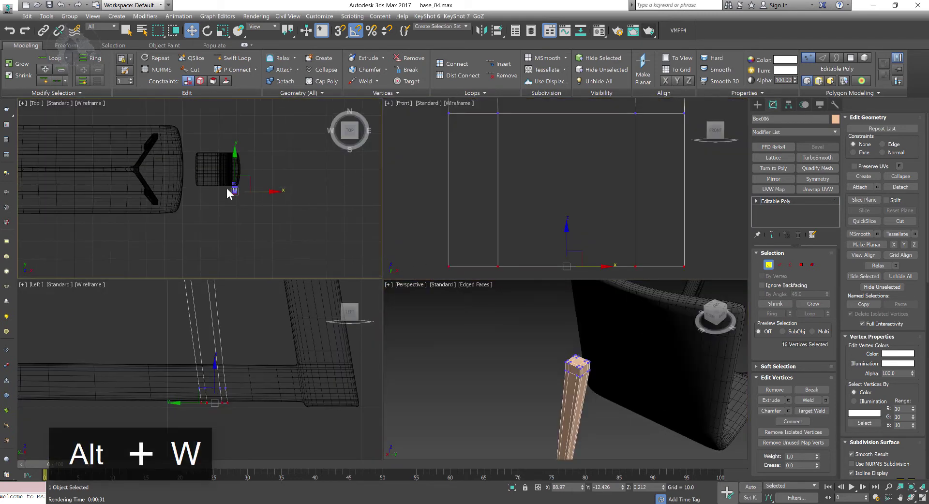
{"action": "scroll", "coordinate": [277, 165], "scroll_direction": "up", "scroll_amount": 5}
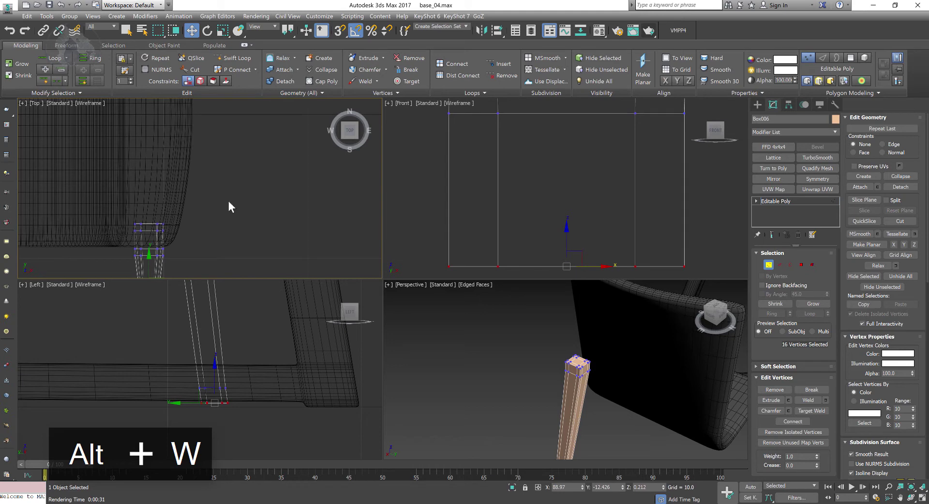
{"action": "key", "text": "alt+w"}
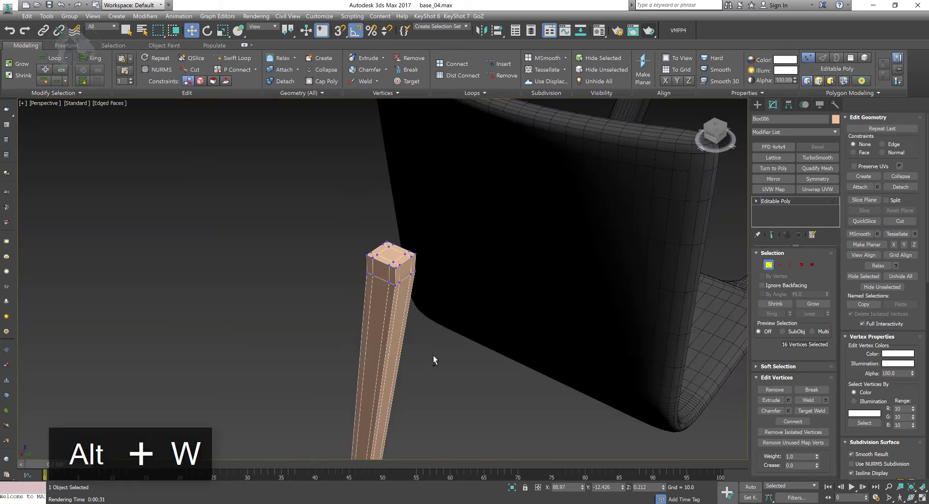
{"action": "key", "text": "1"}
{"action": "middle_click_drag", "start_coordinate": [489, 267], "coordinate": [472, 272], "text": "alt"}
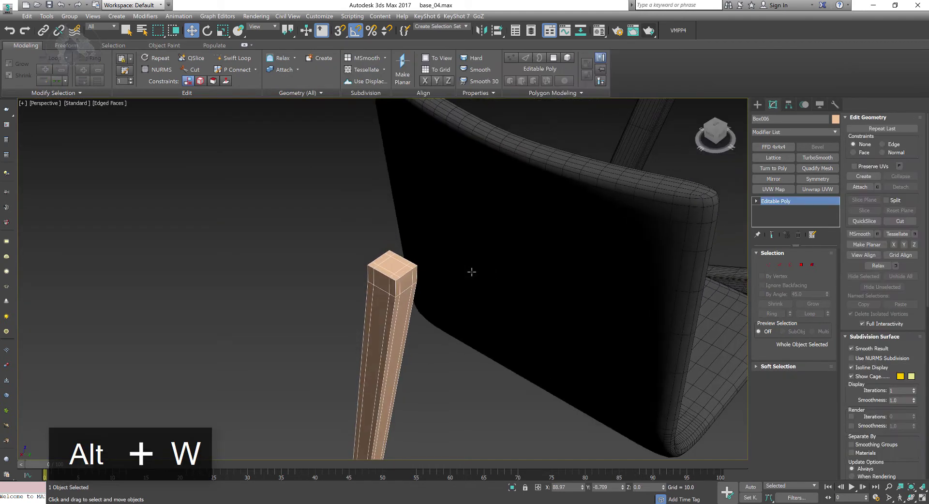
{"action": "scroll", "coordinate": [458, 302], "scroll_direction": "down", "scroll_amount": 5}
{"action": "key", "text": "r"}
{"action": "middle_click_drag", "start_coordinate": [483, 238], "coordinate": [480, 303], "text": "alt"}
{"action": "mouse_move", "coordinate": [500, 359]}
{"action": "middle_mouse_down", "text": "alt"}
{"action": "mouse_move", "coordinate": [518, 344]}
{"action": "mouse_move", "coordinate": [503, 343]}
{"action": "middle_mouse_up", "text": "alt"}
{"action": "middle_click_drag", "start_coordinate": [593, 285], "coordinate": [572, 279], "text": "alt"}
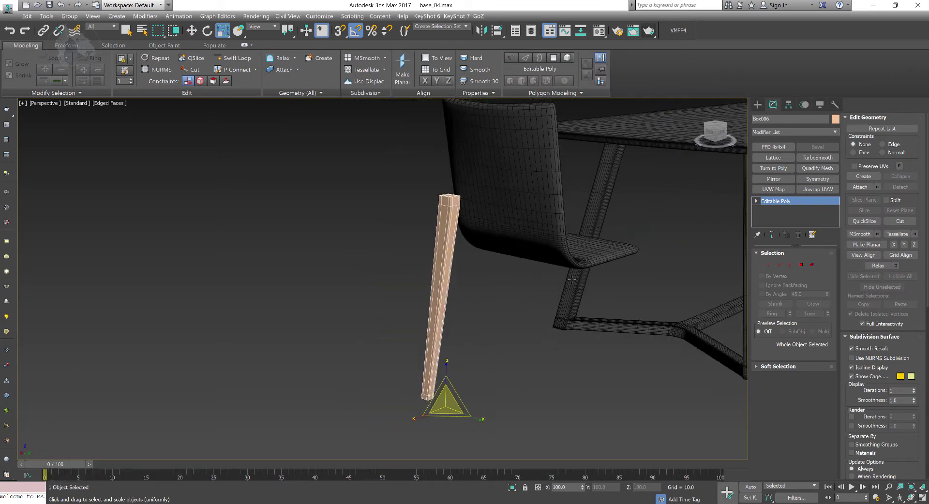
Select all of the leg's vertices and scale them along X to about 71% to make the leg thinner
{"action": "left_click", "coordinate": [768, 264]}
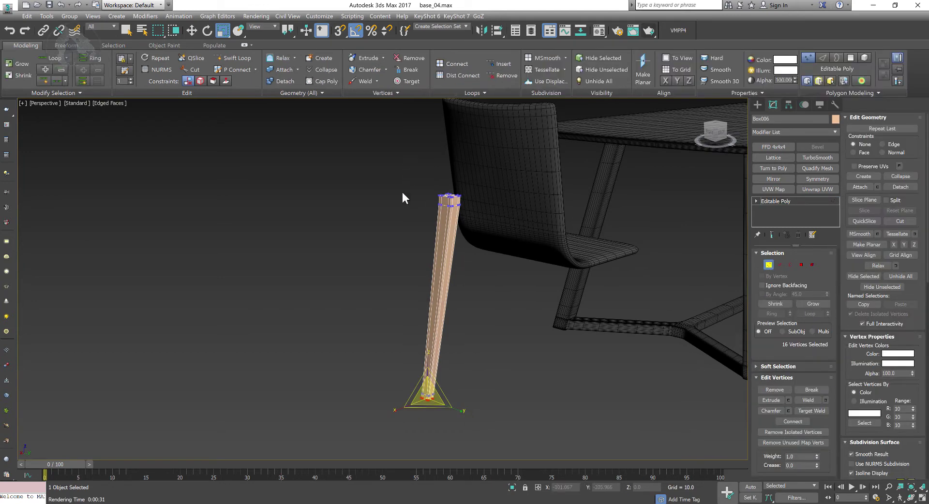
{"action": "key", "text": "ctrl+a"}
{"action": "middle_click_drag", "start_coordinate": [481, 329], "coordinate": [408, 340], "text": "alt"}
{"action": "key", "text": "r"}
{"action": "left_click_drag", "start_coordinate": [409, 333], "coordinate": [411, 328]}
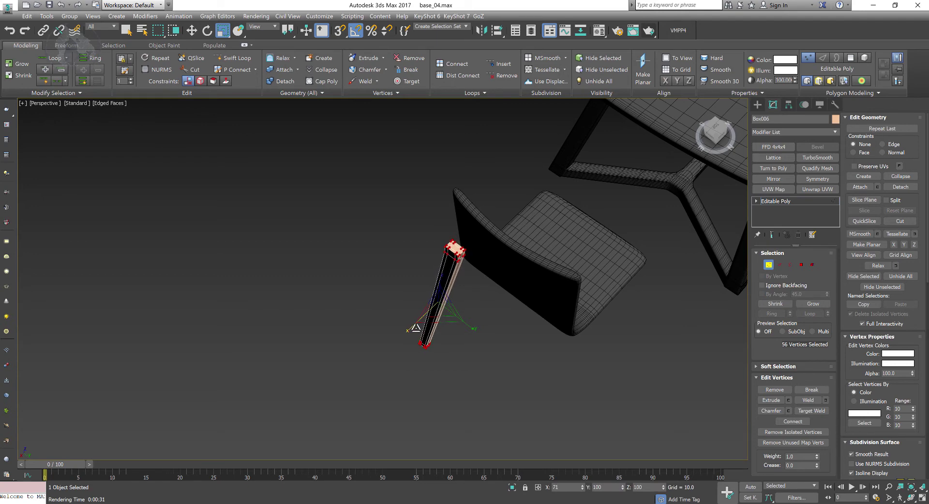
{"action": "middle_click_drag", "start_coordinate": [394, 382], "coordinate": [435, 382], "text": "alt"}
{"action": "left_click", "coordinate": [768, 265]}
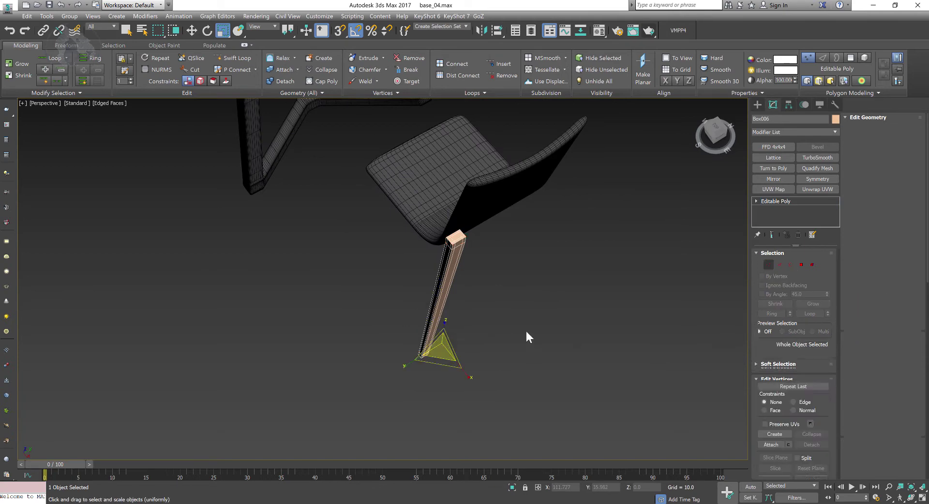
Try to select the polygons across the upper end of the leg's inner side one by one
{"action": "middle_click_drag", "start_coordinate": [521, 320], "coordinate": [521, 265], "text": "alt"}
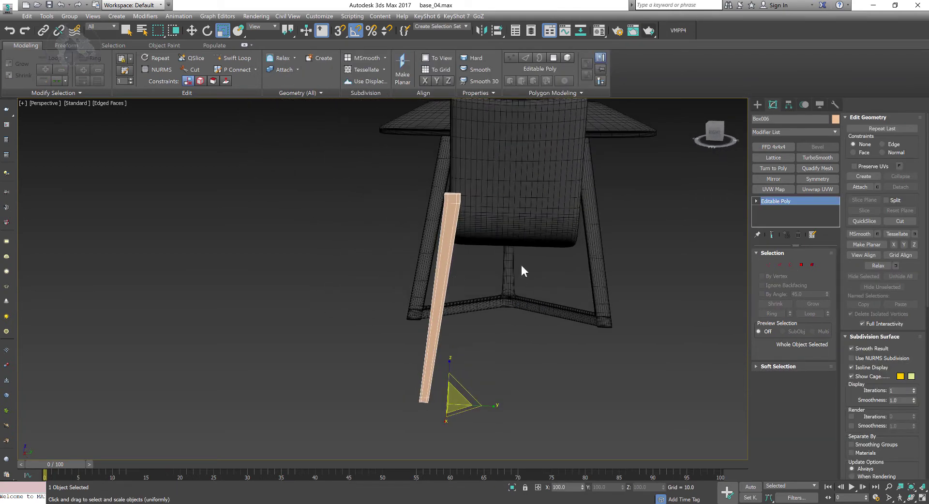
{"action": "scroll", "coordinate": [507, 293], "scroll_direction": "up", "scroll_amount": 2}
{"action": "middle_click_drag", "start_coordinate": [501, 227], "coordinate": [689, 261], "text": "alt"}
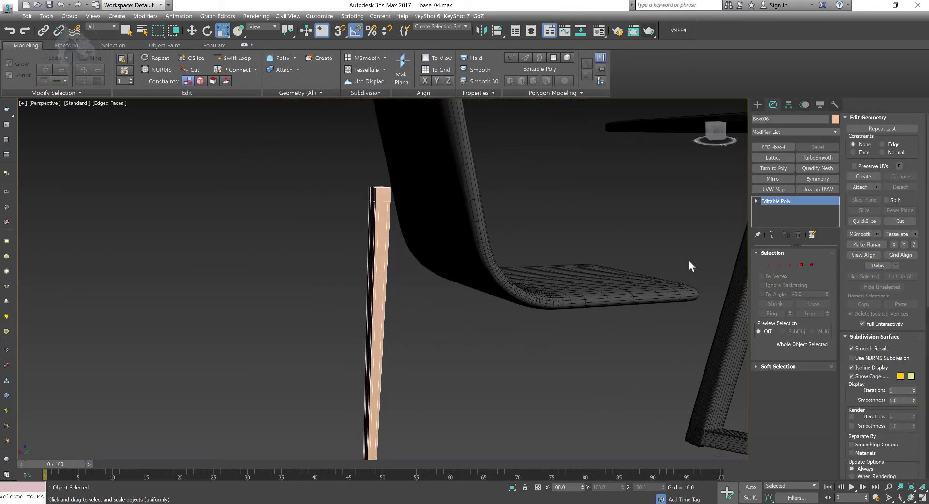
{"action": "left_click", "coordinate": [802, 264]}
{"action": "left_click", "coordinate": [382, 194]}
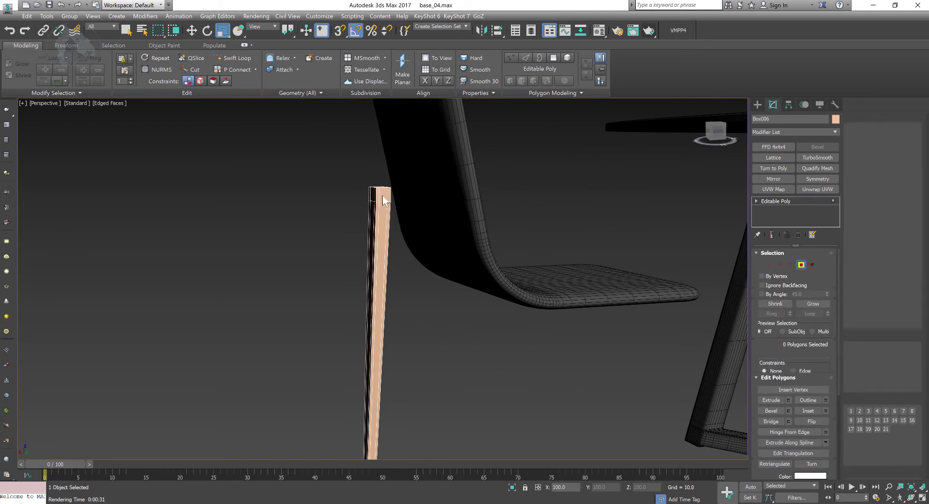
{"action": "key", "text": "q"}
{"action": "middle_click_drag", "start_coordinate": [393, 224], "coordinate": [393, 187], "text": "alt"}
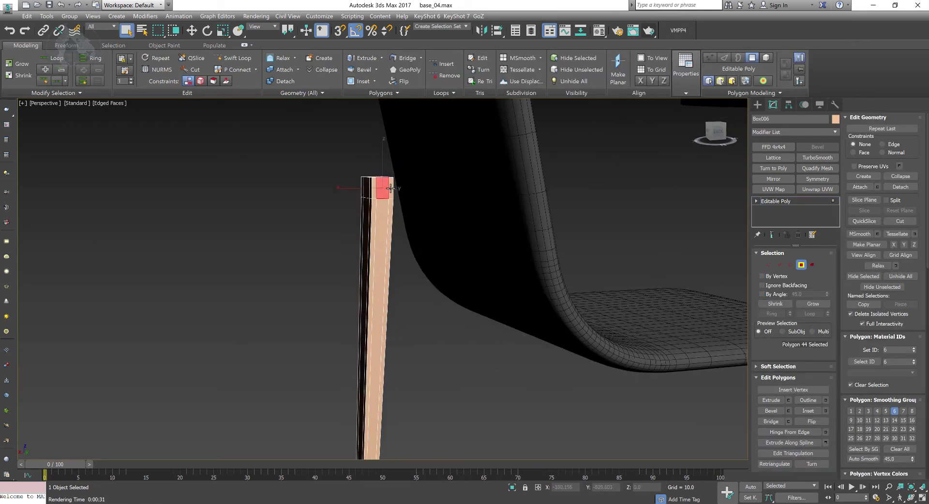
{"action": "left_click", "coordinate": [391, 189], "text": "ctrl"}
{"action": "key", "text": "ctrl+z"}
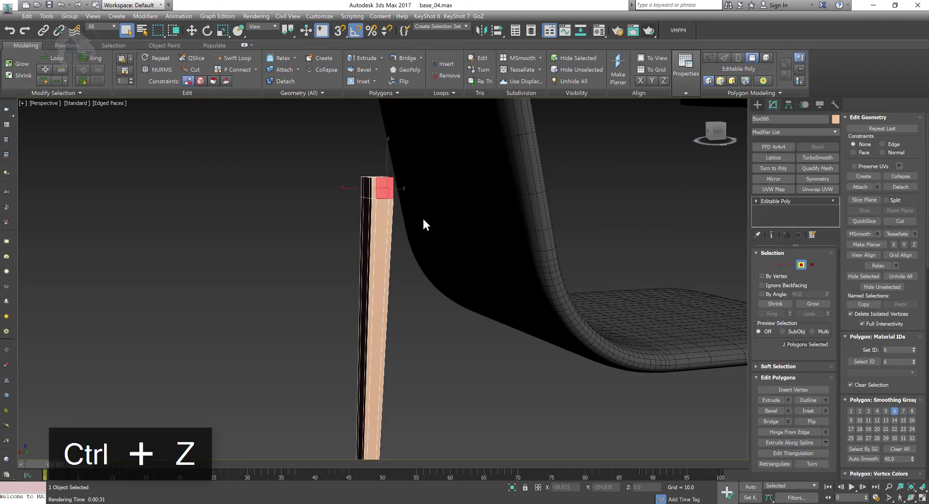
{"action": "left_click", "coordinate": [405, 225]}
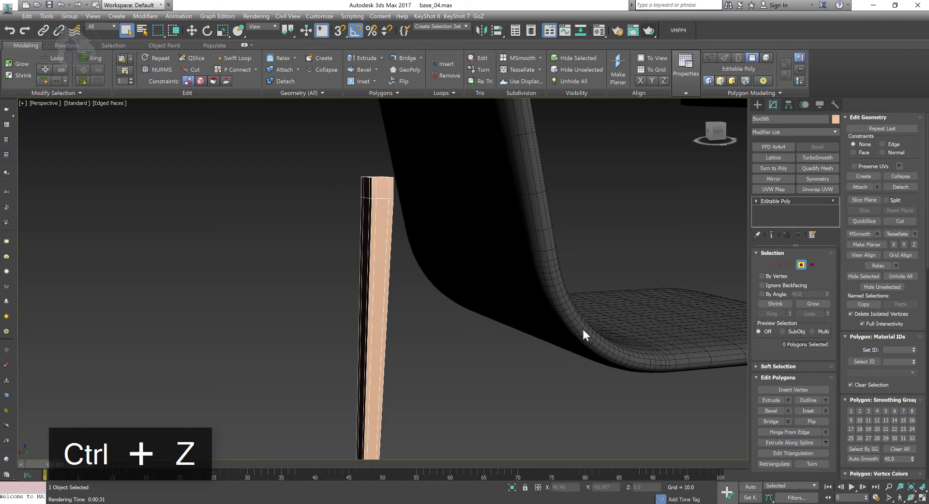
Try selecting the leg's inner side by angle with a 45-degree threshold, then clear the selection and turn the angle option off
{"action": "left_click", "coordinate": [769, 295]}
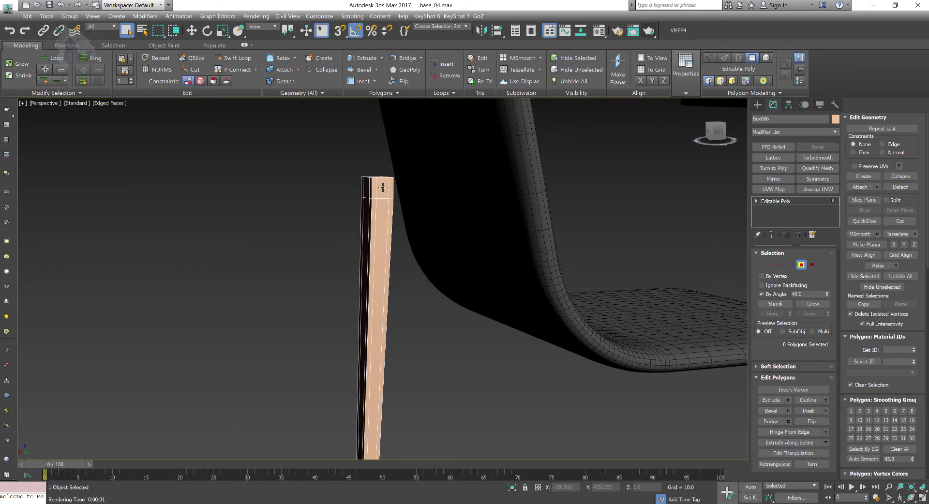
{"action": "left_click", "coordinate": [383, 180]}
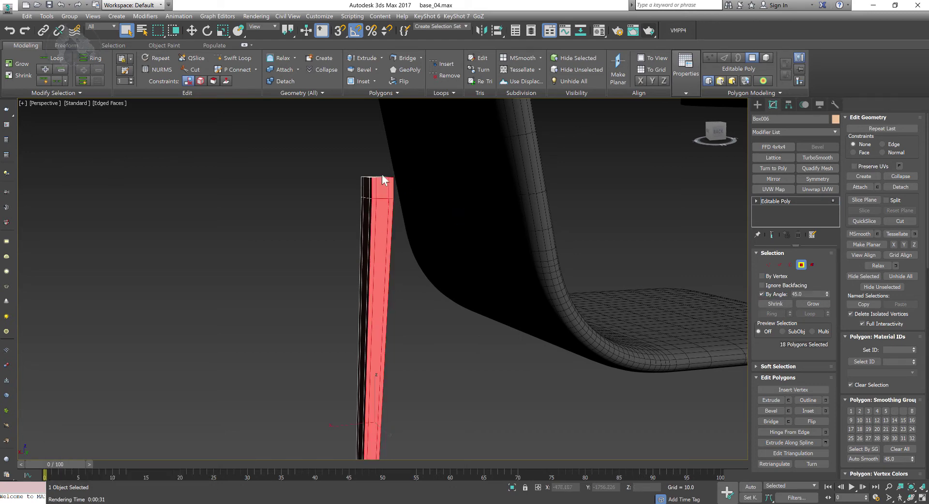
{"action": "left_click", "coordinate": [769, 295]}
{"action": "left_click", "coordinate": [498, 392]}
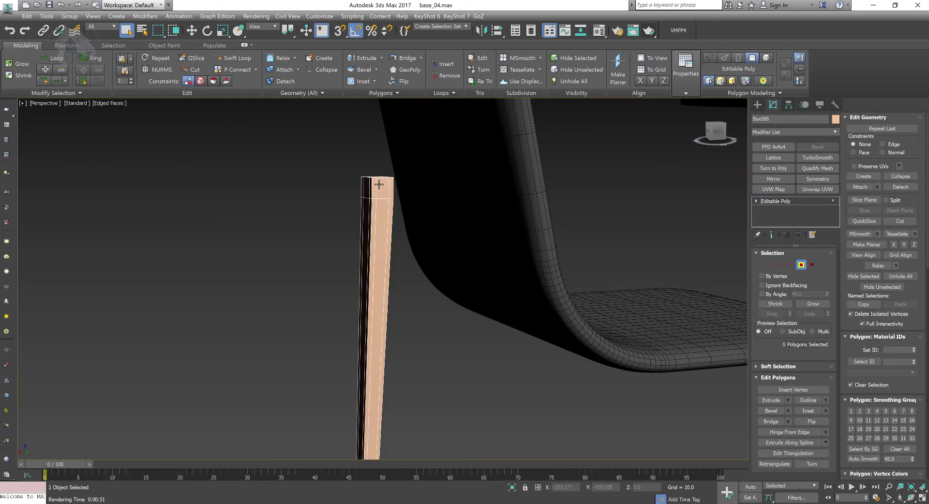
Select the three polygons across the upper end of the leg's inner side, undoing the extra polygons added to the selection
{"action": "left_click", "coordinate": [379, 184]}
{"action": "left_click", "coordinate": [370, 188], "text": "ctrl"}
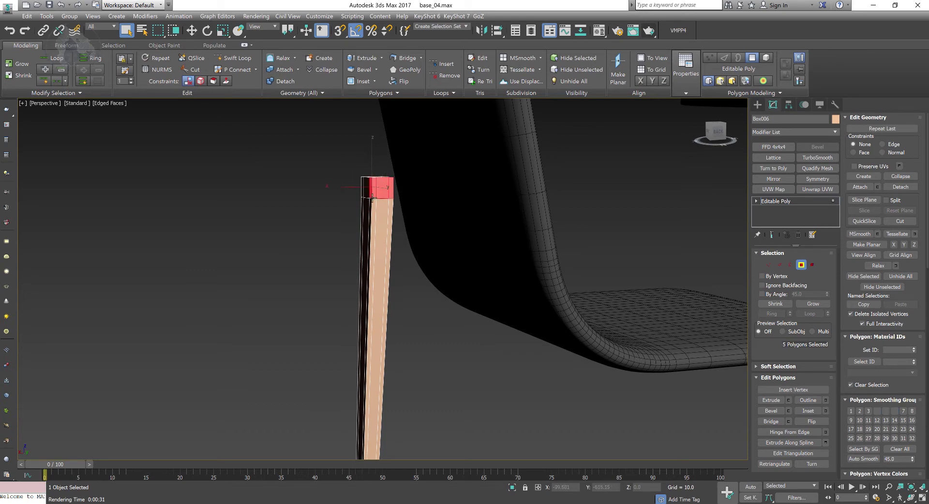
{"action": "key", "text": "ctrl+z"}
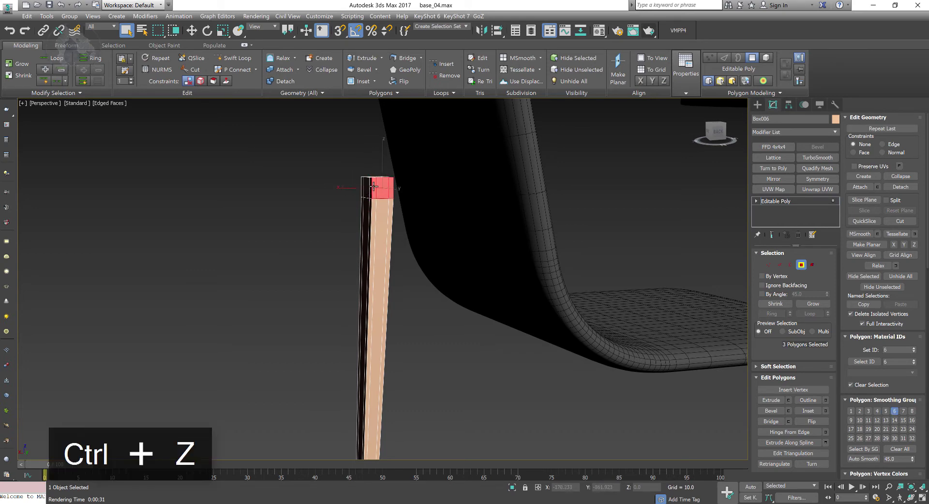
{"action": "middle_click_drag", "start_coordinate": [463, 266], "coordinate": [418, 267], "text": "alt"}
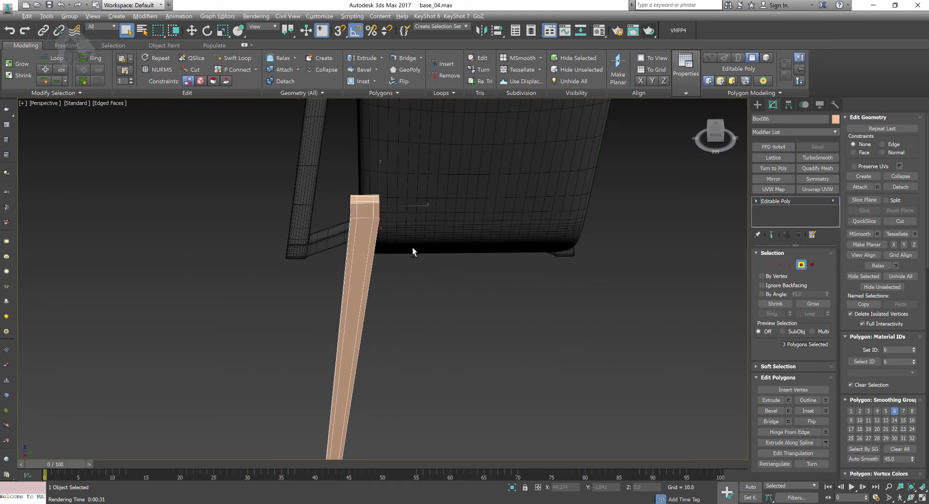
Extrude the three selected polygons on the leg's upper inner side by 10 to form a horizontal bar under the seat
{"action": "middle_click_drag", "start_coordinate": [414, 249], "coordinate": [370, 208], "text": "alt"}
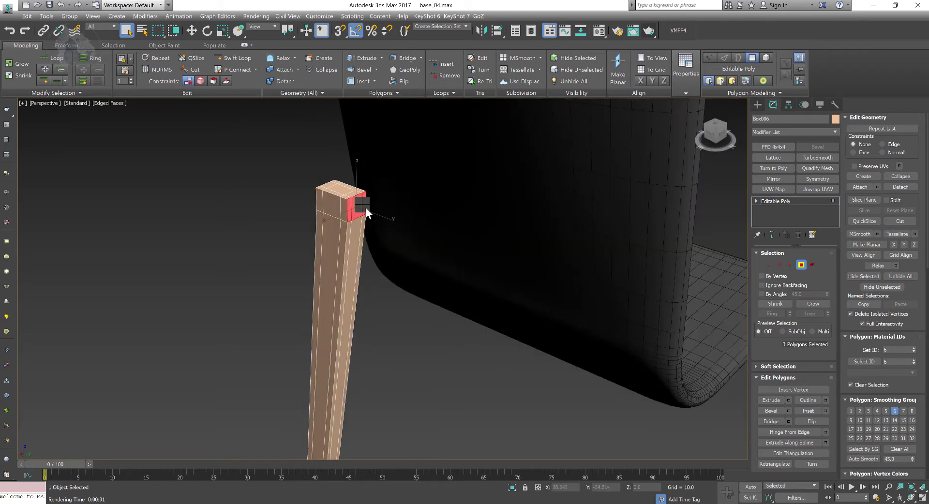
{"action": "right_click", "coordinate": [365, 207]}
{"action": "left_click", "coordinate": [265, 233]}
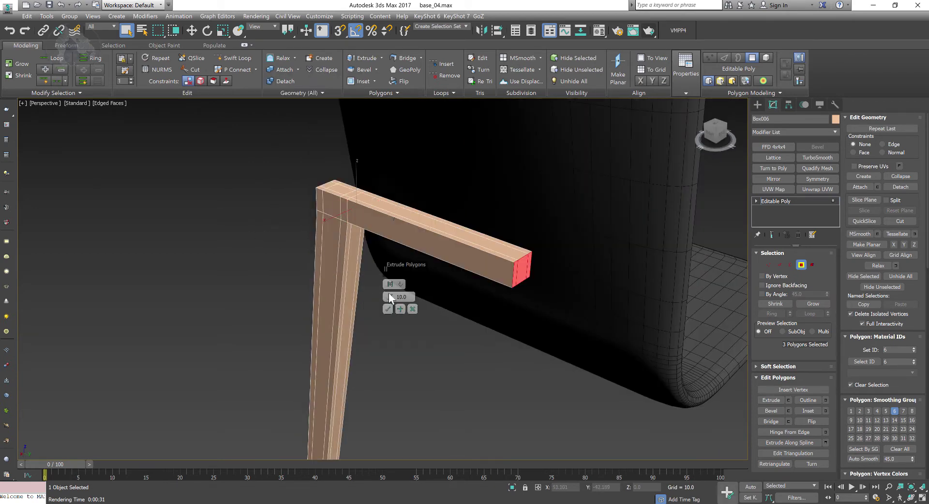
{"action": "left_click", "coordinate": [388, 311]}
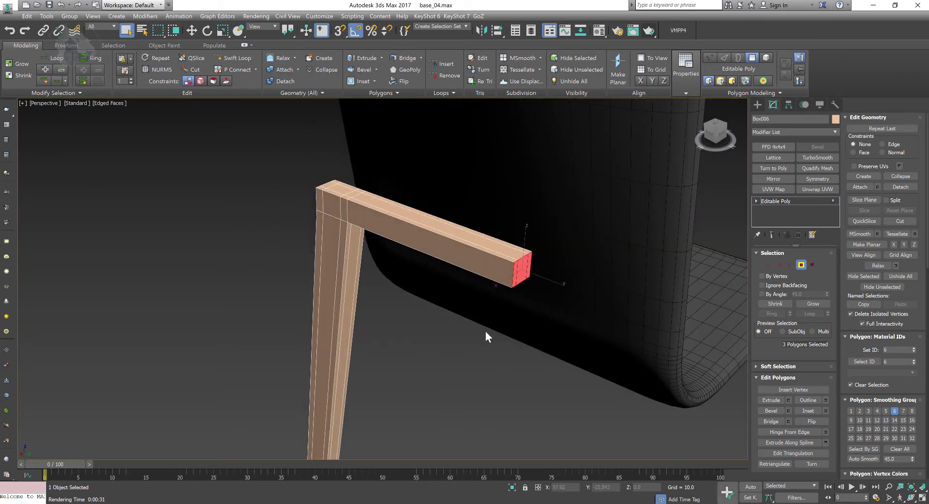
Set the Y position of the bar's end polygons to zero so the bar ends at the chair's centre line
{"action": "middle_click_drag", "start_coordinate": [486, 331], "coordinate": [441, 327], "text": "alt"}
{"action": "key", "text": "w"}
{"action": "key", "text": "alt+w"}
{"action": "middle_click", "coordinate": [228, 201]}
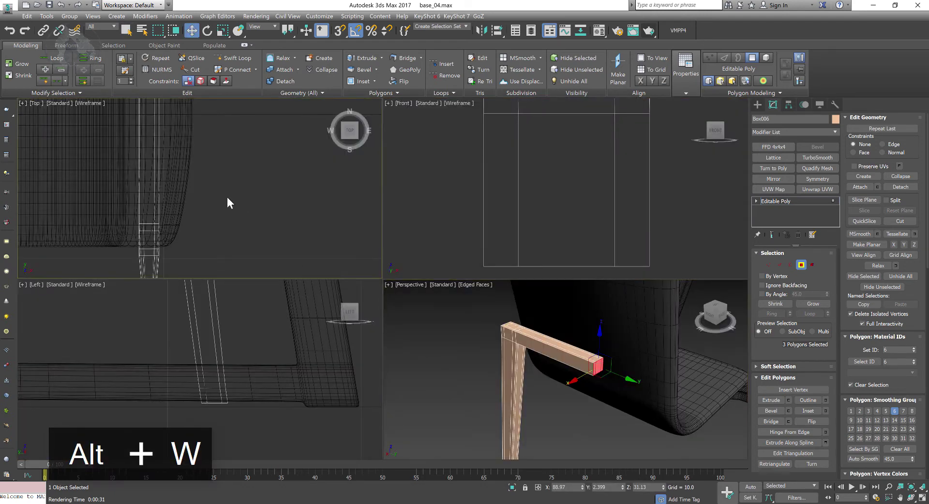
{"action": "key", "text": "alt+w"}
{"action": "scroll", "coordinate": [290, 256], "scroll_direction": "down", "scroll_amount": 4}
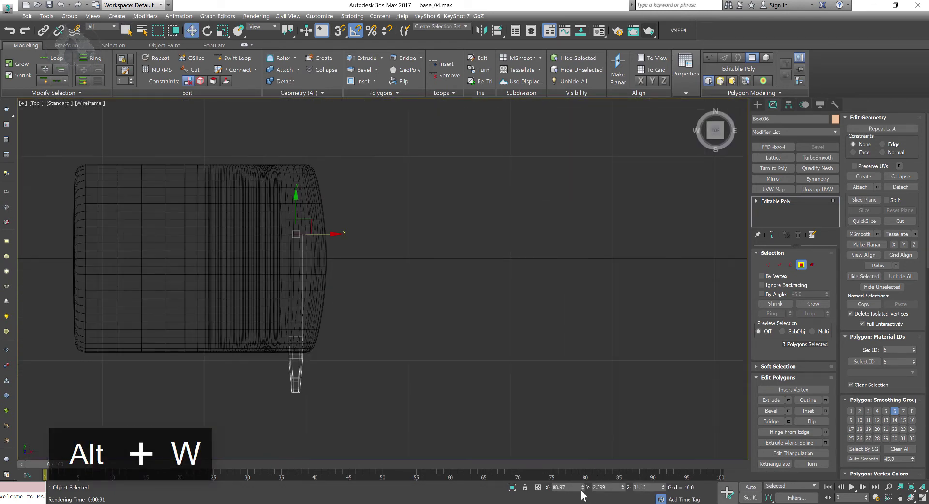
{"action": "key", "text": "ctrl+z"}
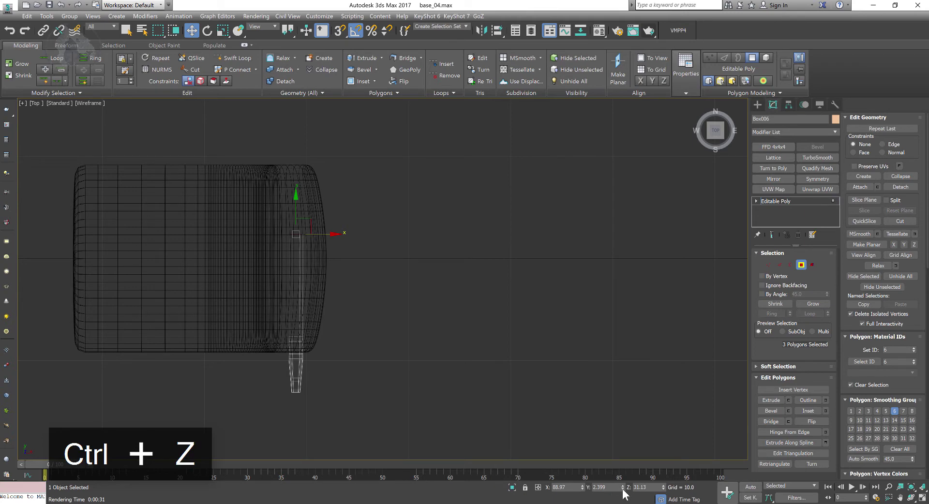
{"action": "right_click", "coordinate": [623, 490]}
{"action": "middle_click_drag", "start_coordinate": [382, 309], "coordinate": [425, 313]}
Delete the selected end polygons to leave the bar open at the centre line
{"action": "key", "text": "alt+w"}
{"action": "key", "text": "alt+w"}
{"action": "middle_click_drag", "start_coordinate": [491, 355], "coordinate": [356, 304]}
{"action": "key", "text": "Delete"}
Select the four polygons running along the bar's outer side, from the leg's upper corner to the bar's end
{"action": "left_click", "coordinate": [161, 255]}
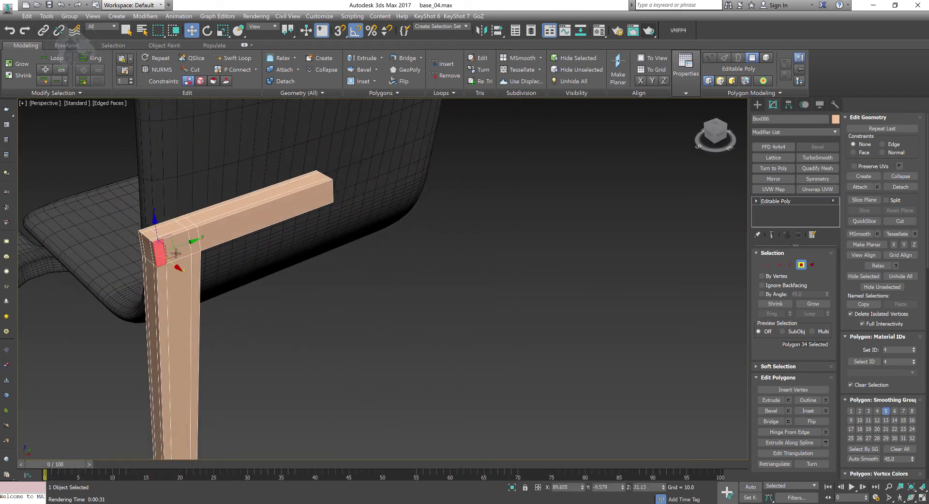
{"action": "key", "text": "q"}
{"action": "left_click", "coordinate": [181, 250], "text": "ctrl"}
{"action": "left_click", "coordinate": [197, 243], "text": "ctrl"}
{"action": "left_click", "coordinate": [228, 236], "text": "ctrl"}
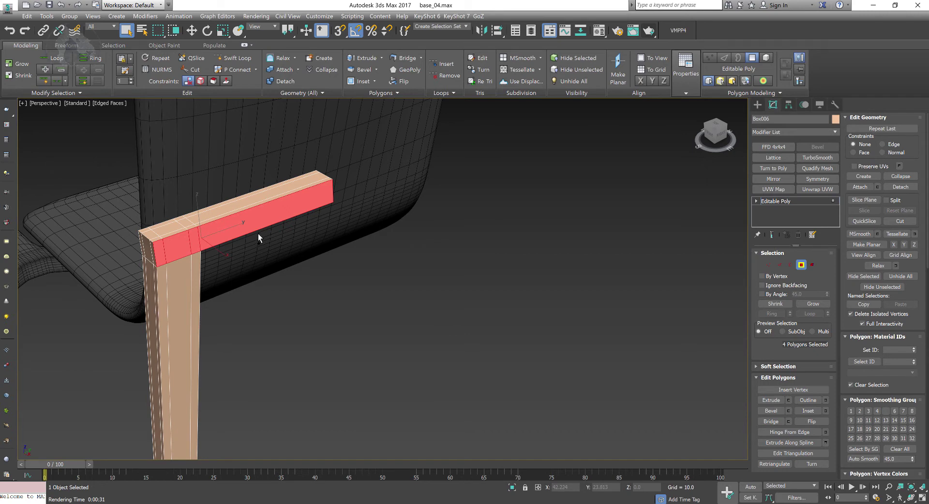
Insert a lengthwise edge loop with Swift Loop around the bar and the leg's upper end, bulging the bar's outer side
{"action": "mouse_move", "coordinate": [257, 233]}
{"action": "middle_mouse_down", "text": "alt"}
{"action": "mouse_move", "coordinate": [249, 245]}
{"action": "mouse_move", "coordinate": [199, 219]}
{"action": "mouse_move", "coordinate": [257, 216]}
{"action": "middle_mouse_up", "text": "alt"}
{"action": "scroll", "coordinate": [258, 216], "scroll_direction": "up", "scroll_amount": 5}
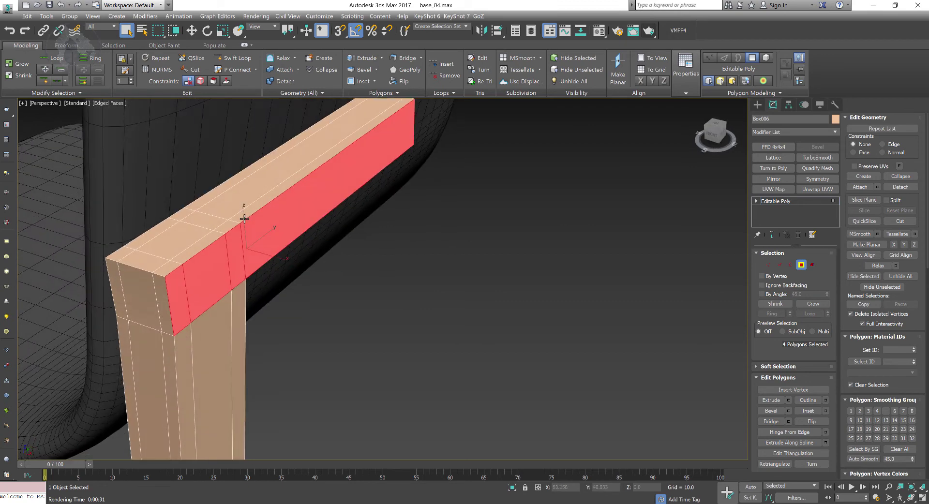
{"action": "scroll", "coordinate": [246, 231], "scroll_direction": "down", "scroll_amount": 2}
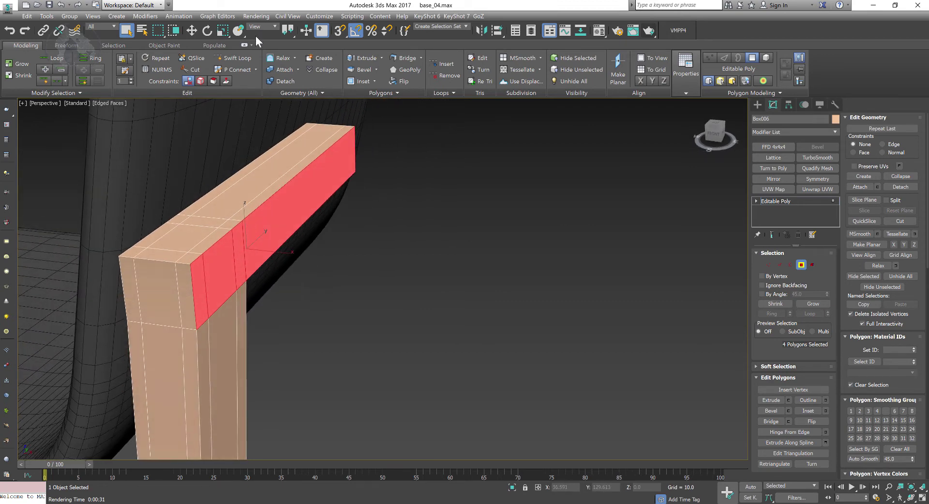
{"action": "left_click", "coordinate": [233, 58]}
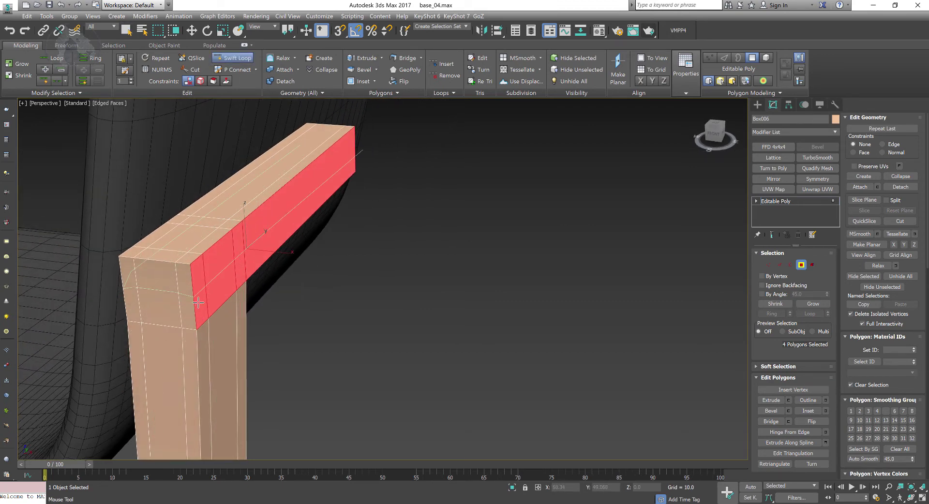
{"action": "left_click", "coordinate": [198, 302]}
{"action": "middle_click_drag", "start_coordinate": [198, 302], "coordinate": [232, 245], "text": "alt"}
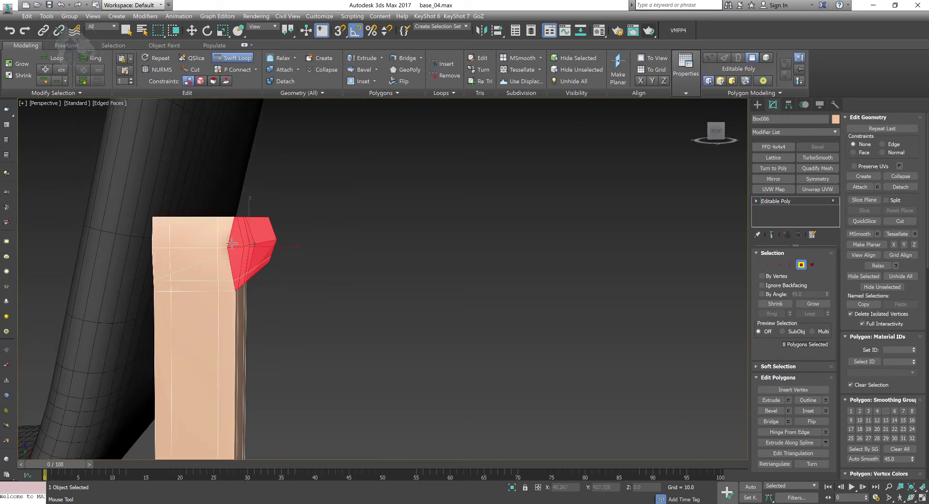
{"action": "key", "text": "w"}
Select the new lengthwise edge loop and chamfer it by about 0.394 with 3 segments to round the bulging side
{"action": "middle_click_drag", "start_coordinate": [401, 312], "coordinate": [390, 317], "text": "alt"}
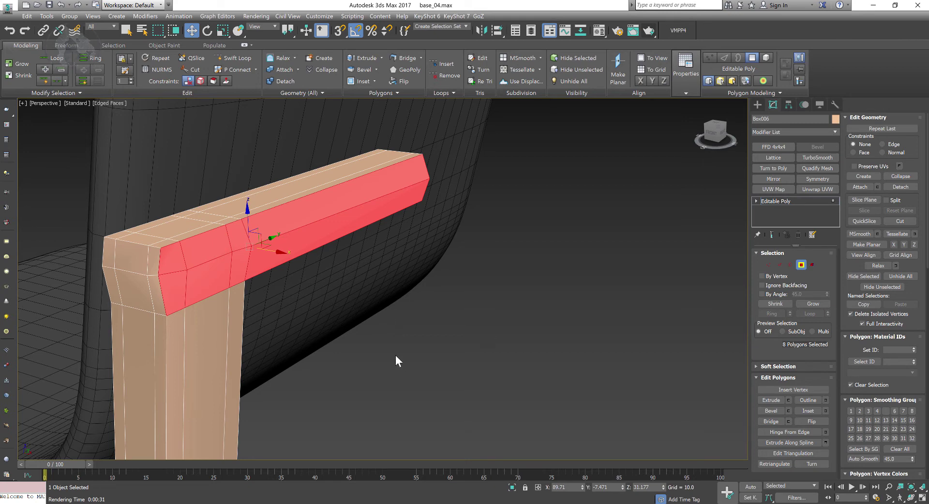
{"action": "middle_click_drag", "start_coordinate": [395, 356], "coordinate": [450, 327]}
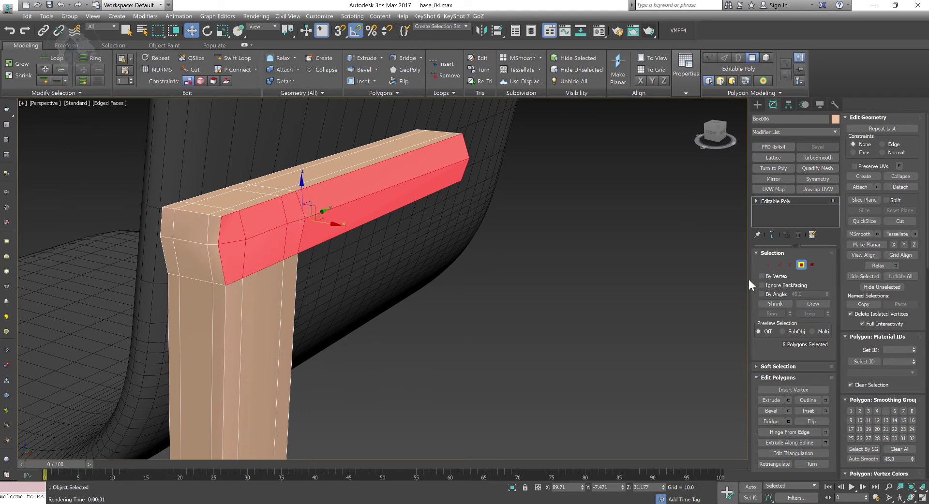
{"action": "left_click", "coordinate": [779, 264]}
{"action": "double_click", "coordinate": [336, 208]}
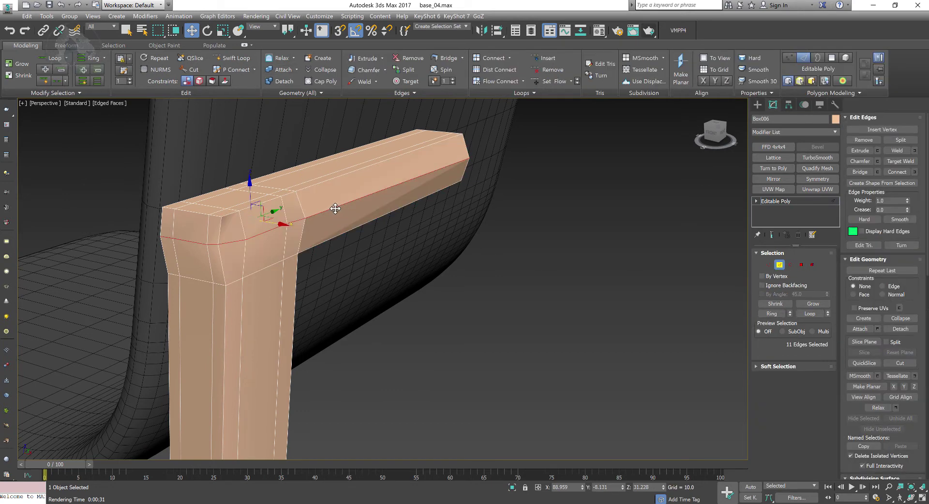
{"action": "scroll", "coordinate": [339, 211], "scroll_direction": "up", "scroll_amount": 3}
{"action": "right_click", "coordinate": [343, 208]}
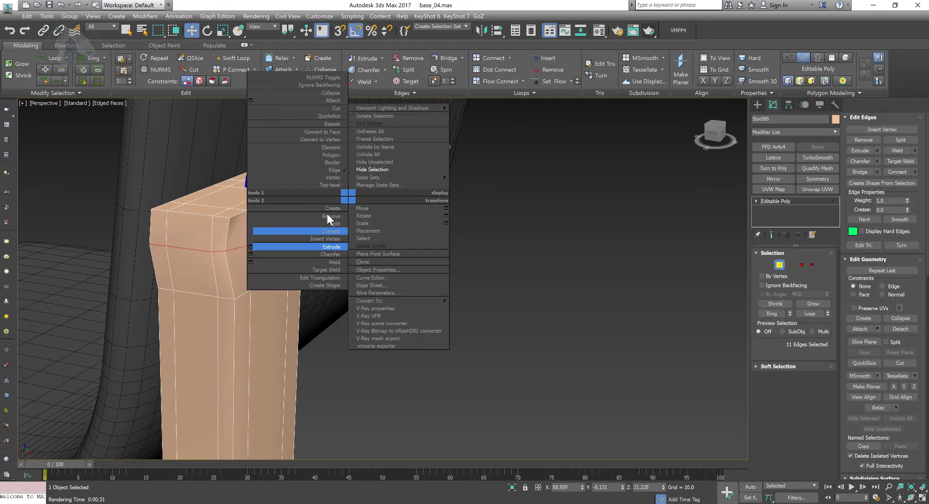
{"action": "left_click", "coordinate": [250, 253]}
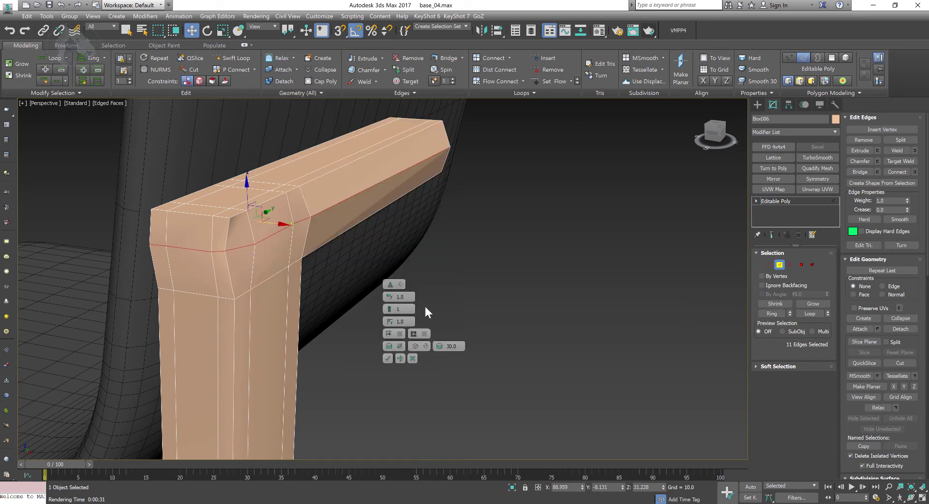
{"action": "middle_click_drag", "start_coordinate": [495, 297], "coordinate": [431, 296], "text": "alt"}
{"action": "left_click_drag", "start_coordinate": [390, 297], "coordinate": [390, 305]}
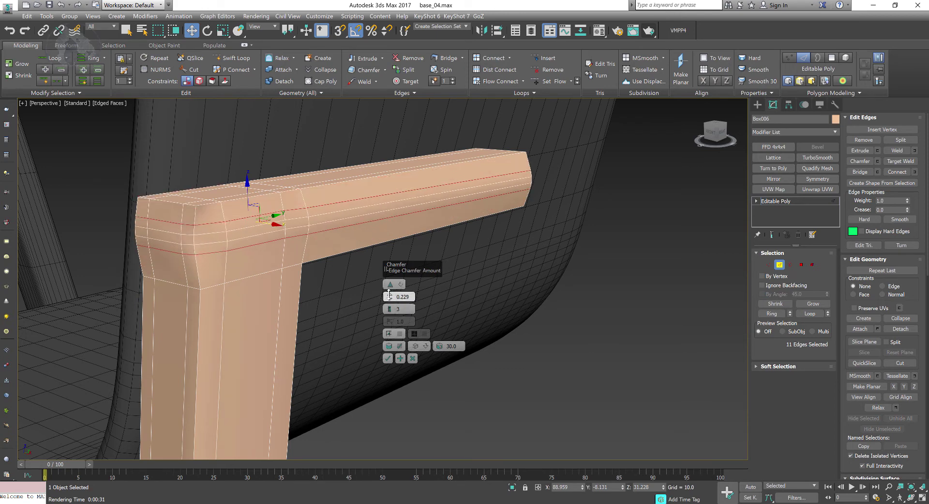
{"action": "left_click_drag", "start_coordinate": [390, 294], "coordinate": [389, 292]}
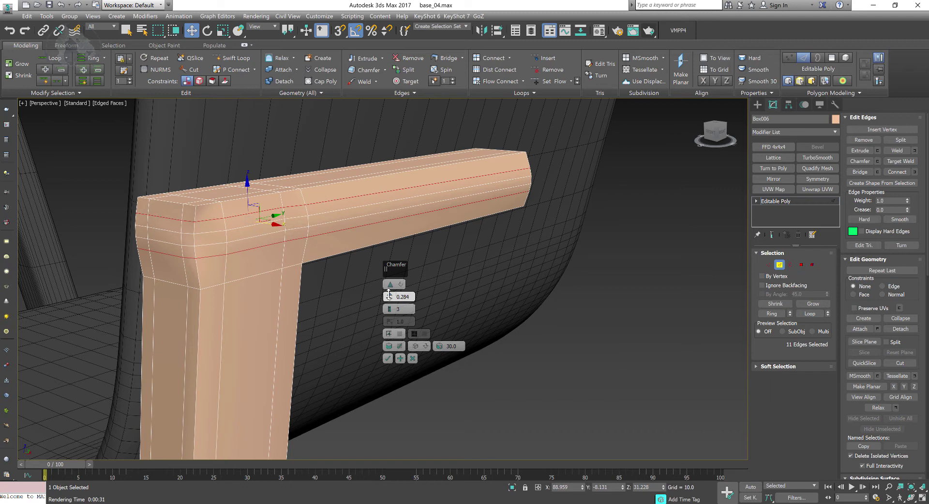
{"action": "left_click_drag", "start_coordinate": [388, 294], "coordinate": [388, 292]}
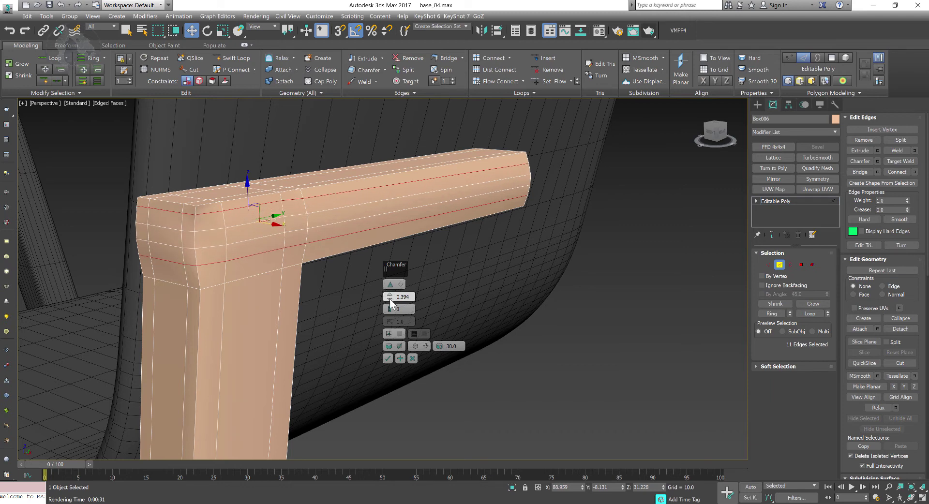
{"action": "left_click", "coordinate": [388, 359]}
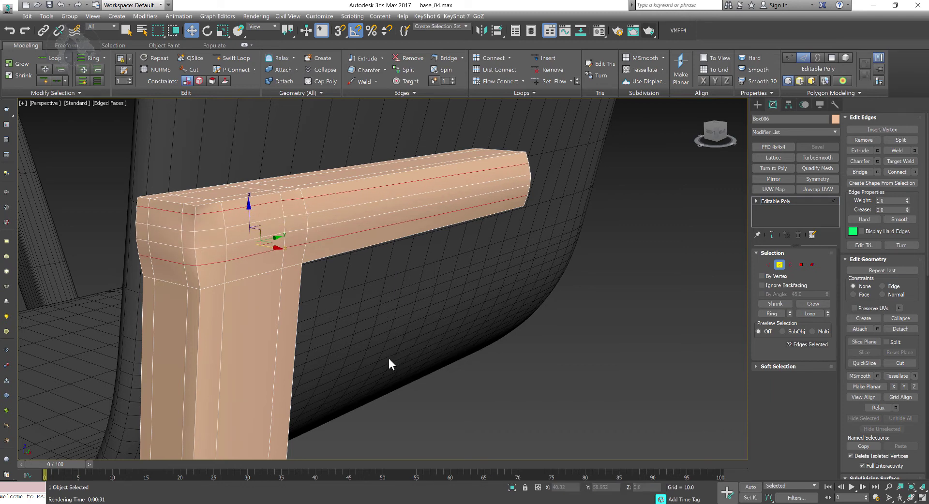
Insert a supporting edge loop around the leg with Swift Loop, just below its junction with the bar
{"action": "key", "text": "F9"}
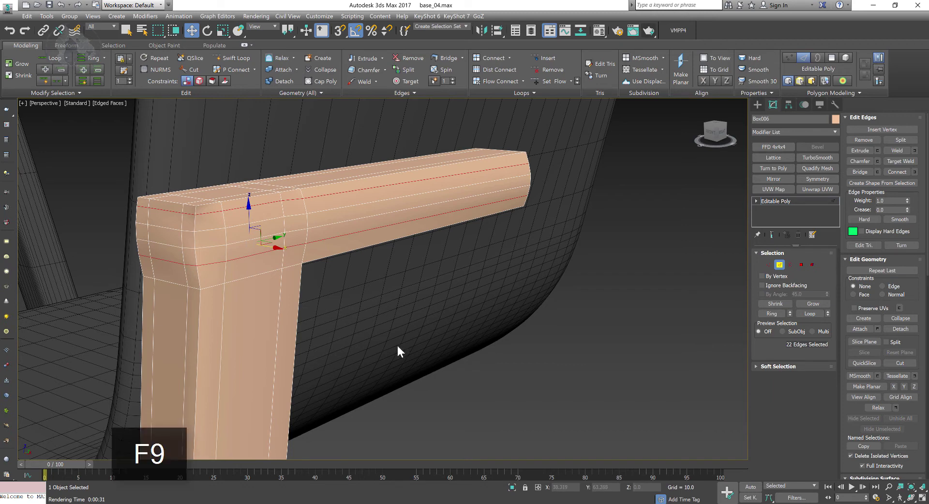
{"action": "left_click", "coordinate": [226, 57]}
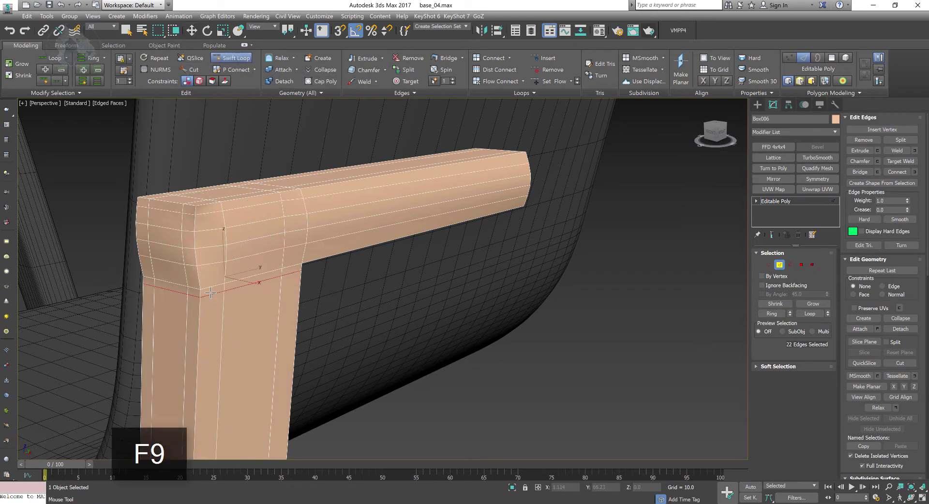
{"action": "left_click", "coordinate": [210, 293]}
{"action": "middle_click_drag", "start_coordinate": [210, 293], "coordinate": [242, 294], "text": "alt"}
{"action": "scroll", "coordinate": [250, 295], "scroll_direction": "up", "scroll_amount": 3}
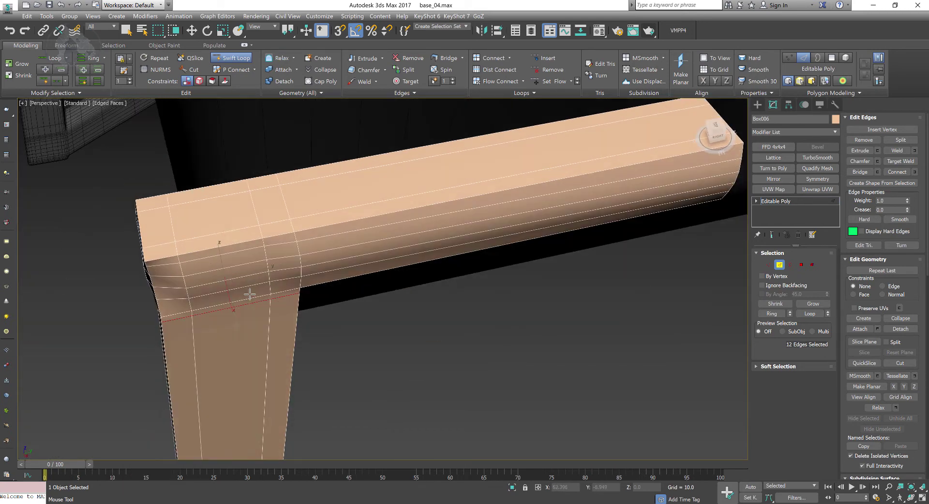
{"action": "key", "text": "w"}
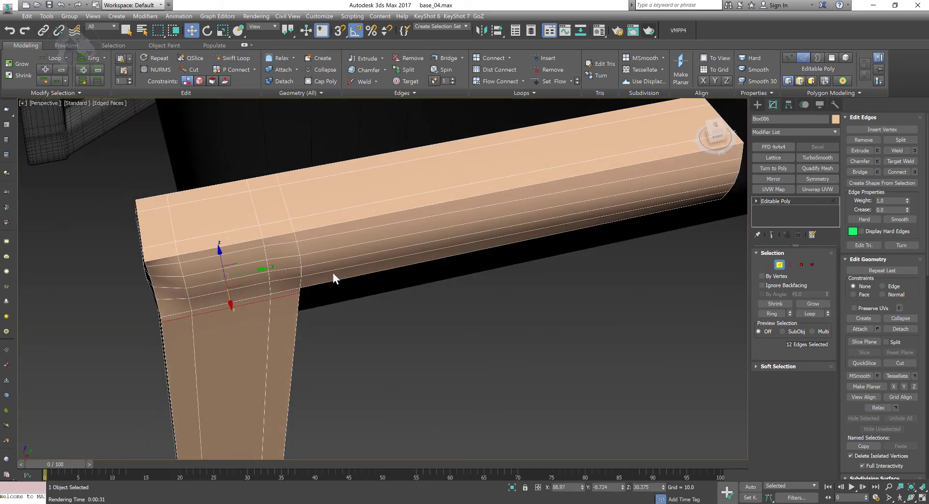
Try selecting the edge loop that crosses the bar's top near the outer end and runs down the leg
{"action": "double_click", "coordinate": [176, 252]}
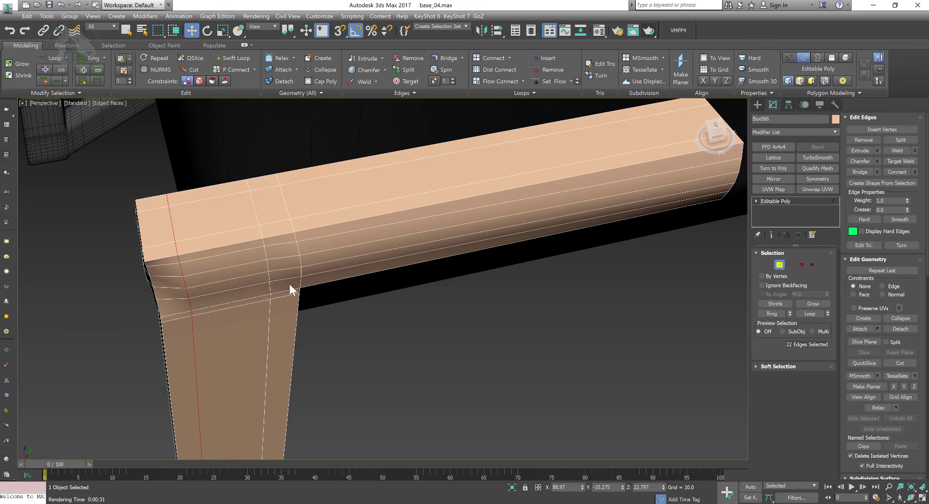
{"action": "middle_click_drag", "start_coordinate": [318, 280], "coordinate": [475, 322], "text": "alt"}
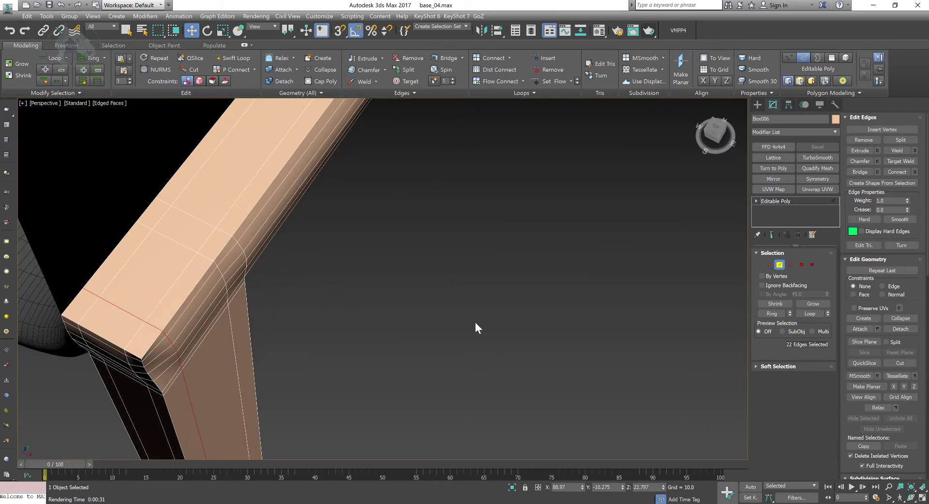
{"action": "key", "text": "1"}
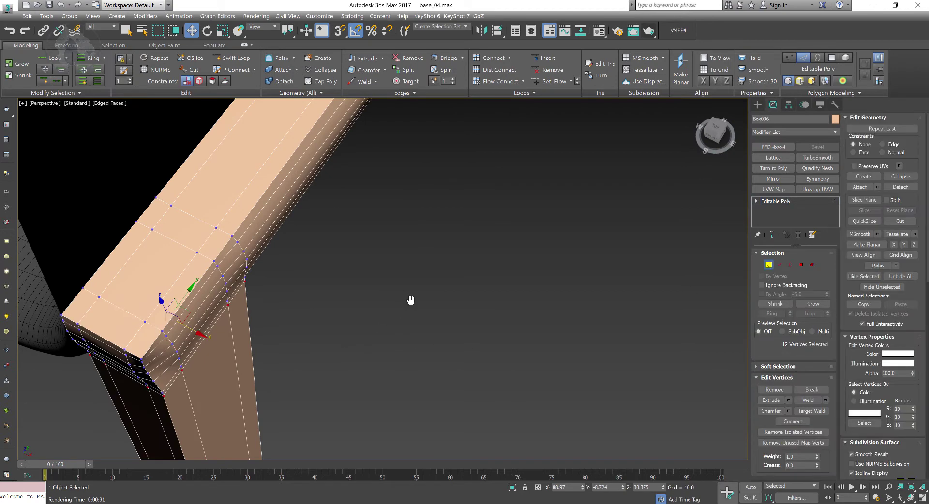
{"action": "key", "text": "2"}
Try isolating the upper edges of a lengthwise loop by removing edges at the leg's lower end from the selection
{"action": "middle_click_drag", "start_coordinate": [380, 373], "coordinate": [432, 291], "text": "alt"}
{"action": "double_click", "coordinate": [162, 253]}
{"action": "scroll", "coordinate": [191, 328], "scroll_direction": "down", "scroll_amount": 5}
{"action": "scroll", "coordinate": [394, 373], "scroll_direction": "up", "scroll_amount": 4}
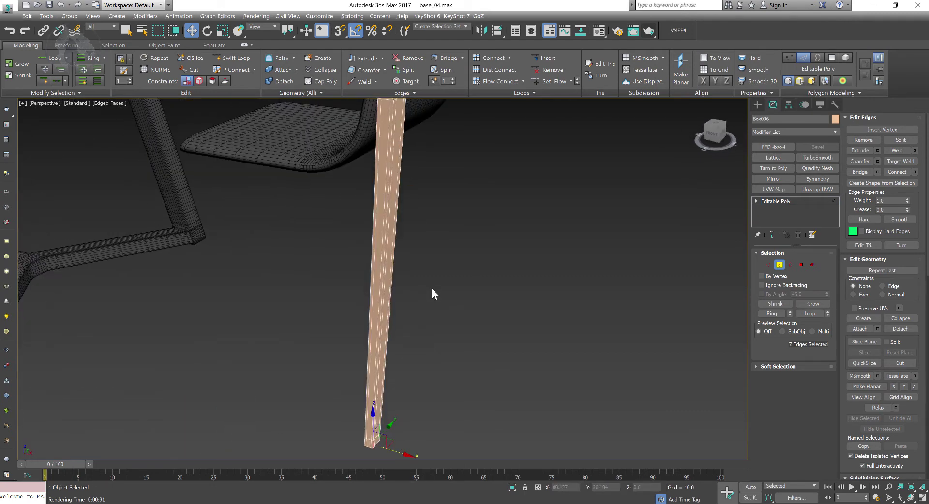
{"action": "left_click_drag", "start_coordinate": [171, 389], "coordinate": [478, 457], "text": "alt"}
{"action": "middle_click_drag", "start_coordinate": [478, 457], "coordinate": [436, 308], "text": "alt"}
{"action": "key", "text": "z"}
{"action": "left_click_drag", "start_coordinate": [437, 309], "coordinate": [423, 308]}
{"action": "middle_click_drag", "start_coordinate": [423, 308], "coordinate": [523, 334], "text": "alt"}
Select the lengthwise edge loop along the bar and leg, then deselect all but the seven edges at the leg's upper end face
{"action": "double_click", "coordinate": [358, 274]}
{"action": "key", "text": "z"}
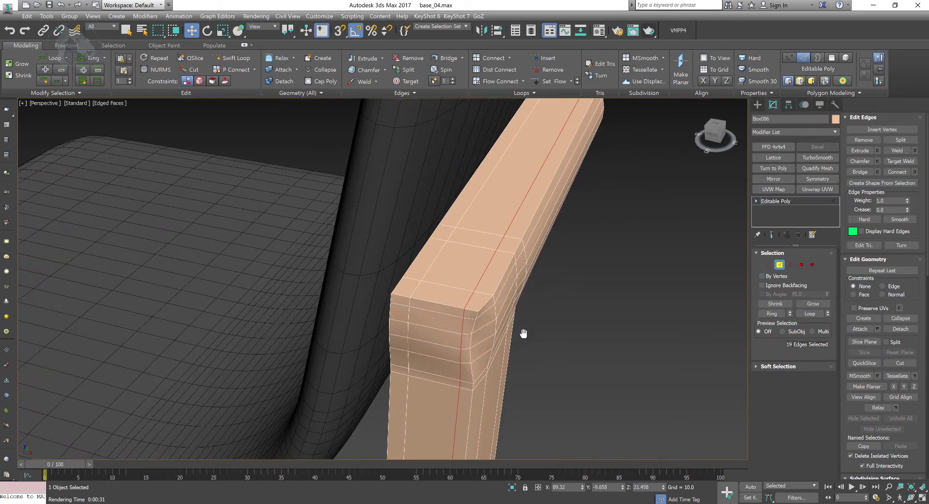
{"action": "scroll", "coordinate": [497, 364], "scroll_direction": "down", "scroll_amount": 6}
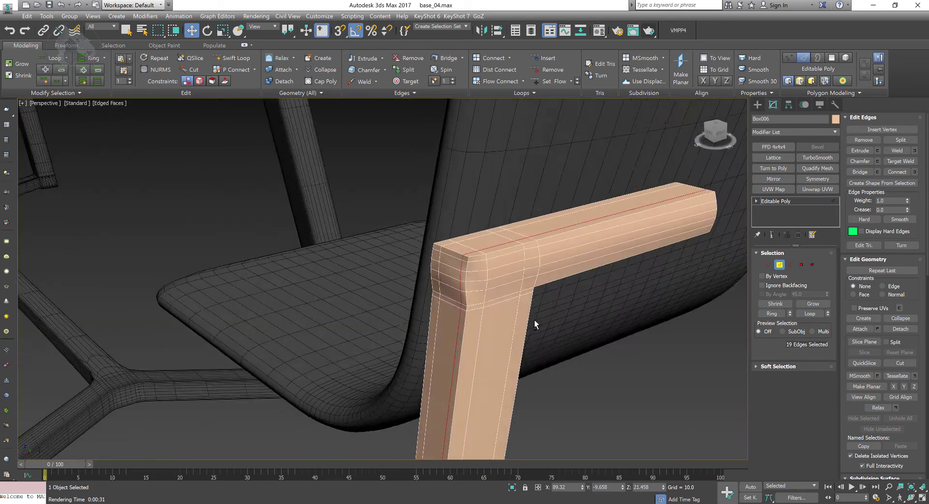
{"action": "scroll", "coordinate": [529, 322], "scroll_direction": "up", "scroll_amount": 3}
{"action": "middle_click_drag", "start_coordinate": [529, 321], "coordinate": [439, 300]}
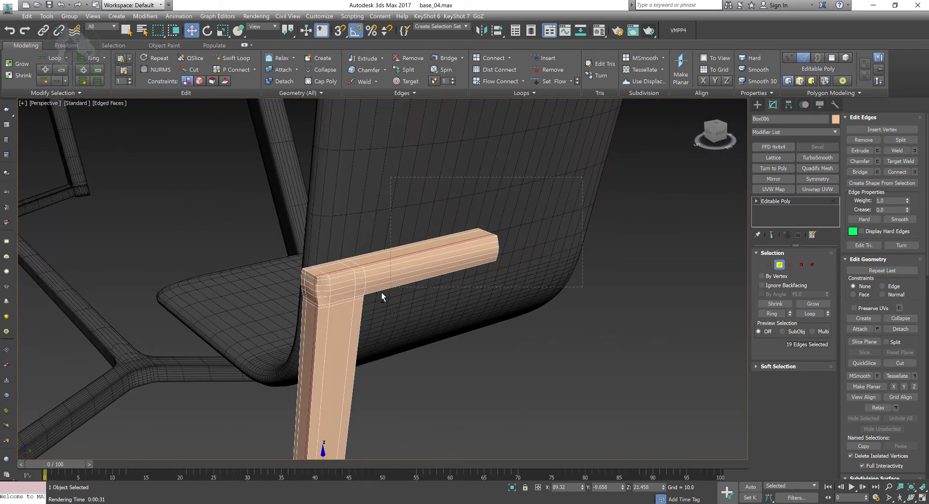
{"action": "left_click_drag", "start_coordinate": [345, 318], "coordinate": [344, 318], "text": "alt"}
{"action": "scroll", "coordinate": [408, 291], "scroll_direction": "down", "scroll_amount": 8}
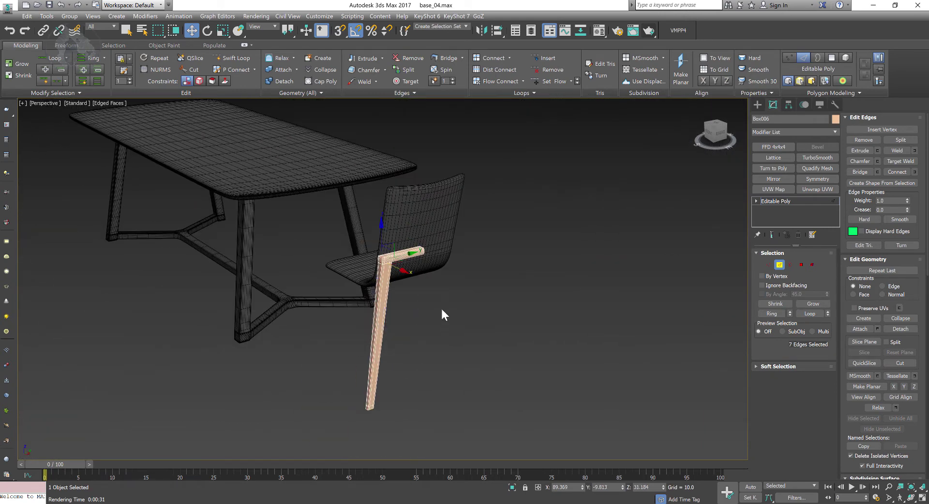
Move the seven selected end-face edges along X to about 89.22, away from the bulging corner
{"action": "scroll", "coordinate": [440, 312], "scroll_direction": "up", "scroll_amount": 12}
{"action": "middle_click_drag", "start_coordinate": [454, 318], "coordinate": [428, 304], "text": "alt"}
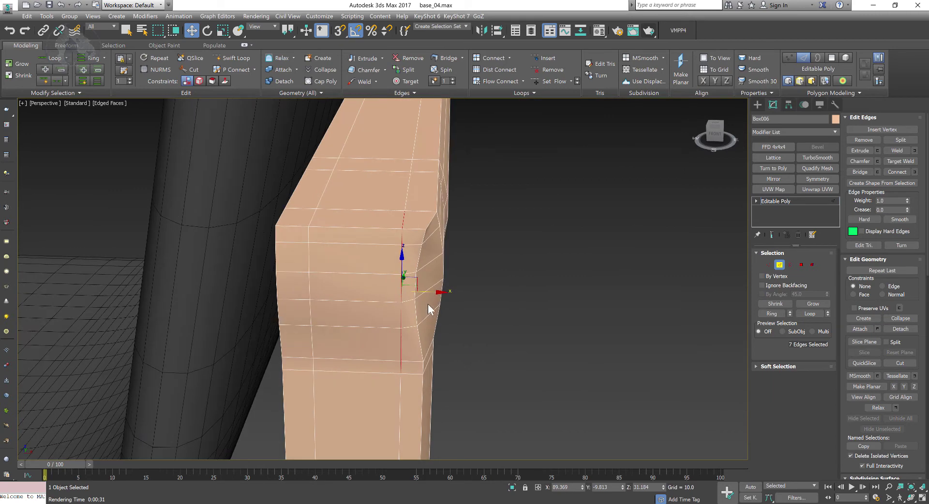
{"action": "left_click_drag", "start_coordinate": [439, 293], "coordinate": [420, 296]}
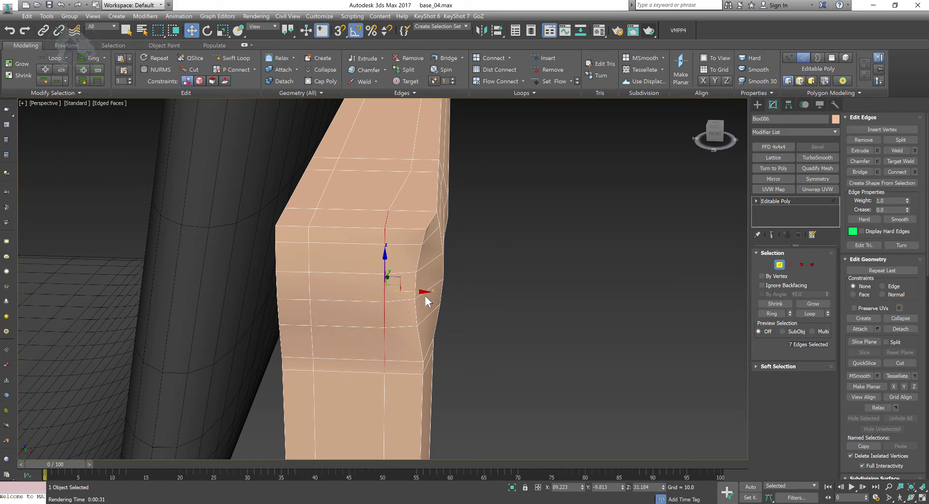
Select only the six edges running down the outer corner of the leg's upper end and move them along X to about 89.49
{"action": "middle_click_drag", "start_coordinate": [426, 296], "coordinate": [429, 293], "text": "alt"}
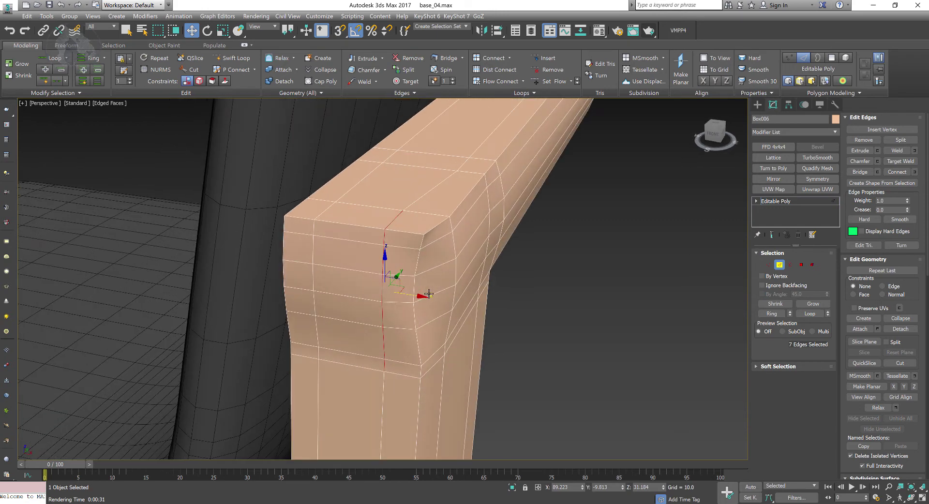
{"action": "left_click", "coordinate": [420, 271], "text": "ctrl"}
{"action": "scroll", "coordinate": [422, 298], "scroll_direction": "down", "scroll_amount": 6}
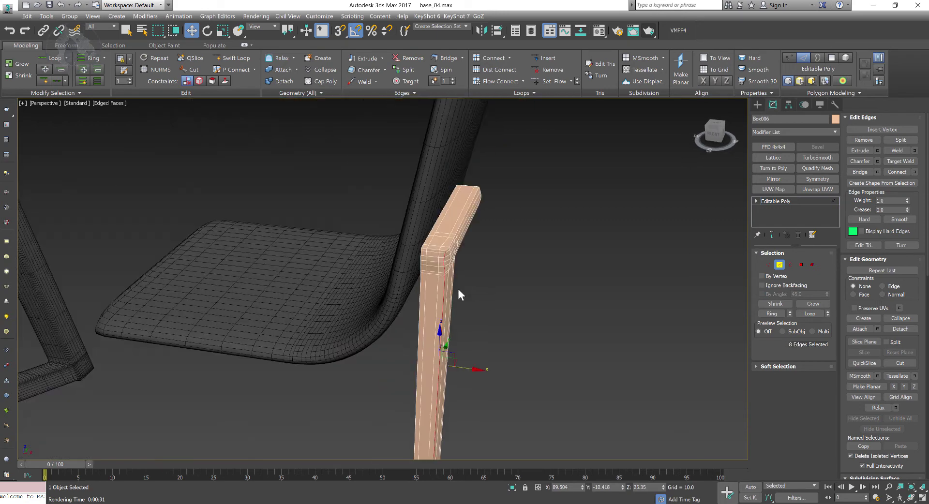
{"action": "key", "text": "ctrl+z"}
{"action": "key", "text": "shift+z"}
{"action": "key", "text": "shift+z"}
{"action": "key", "text": "shift+z"}
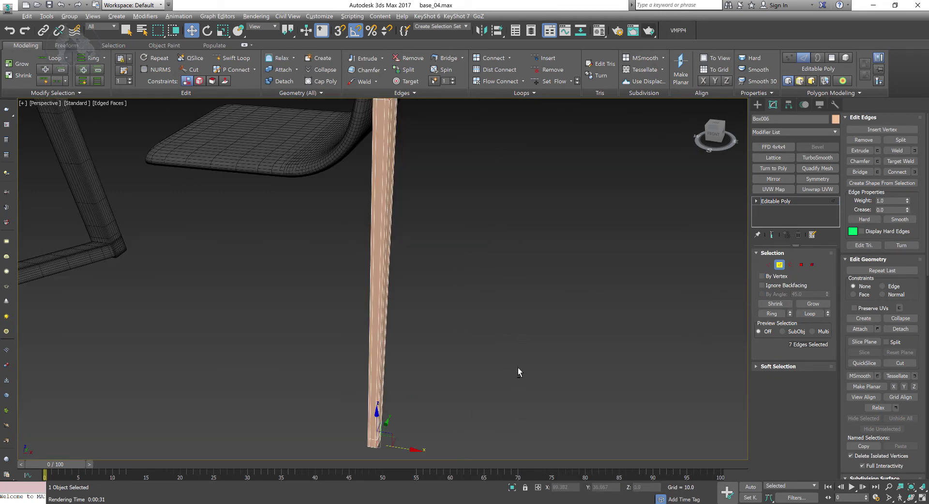
{"action": "key", "text": "shift+z"}
{"action": "key", "text": "shift+z"}
{"action": "key", "text": "ctrl+z"}
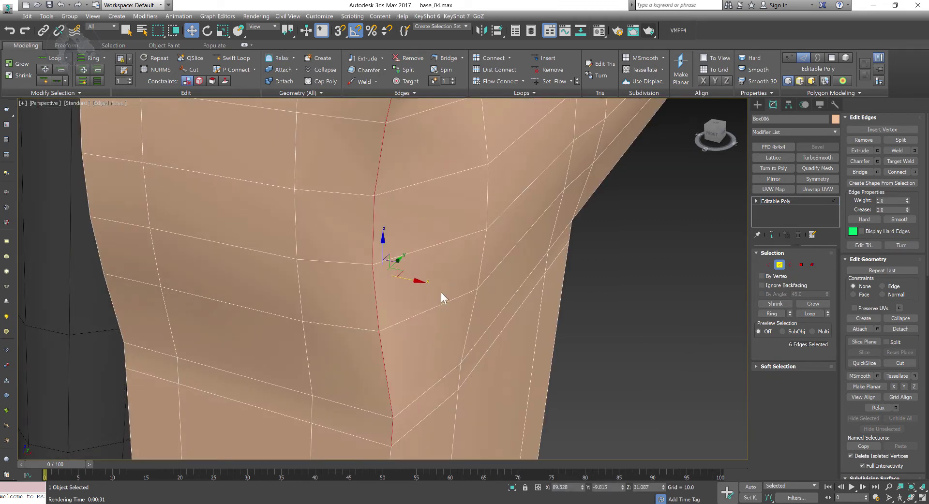
{"action": "left_click_drag", "start_coordinate": [413, 281], "coordinate": [409, 279]}
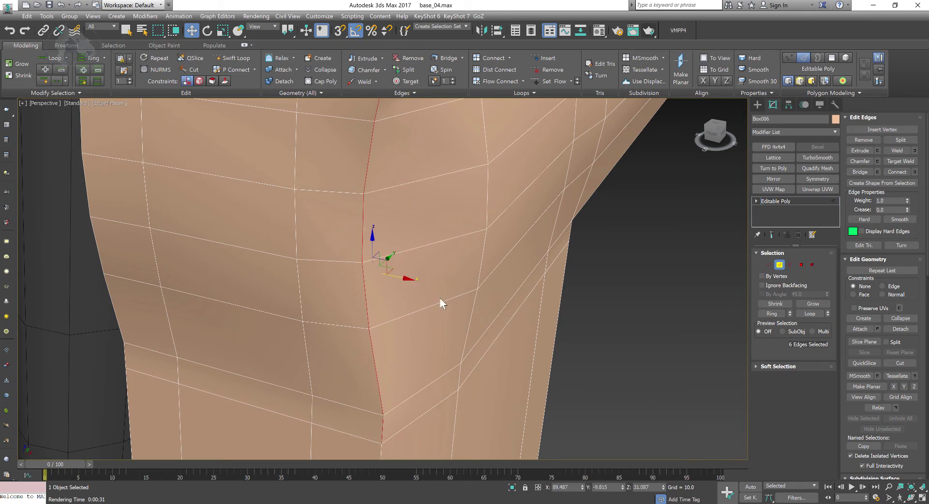
{"action": "key", "text": "shift+z"}
{"action": "key", "text": "shift+z"}
{"action": "key", "text": "shift+z"}
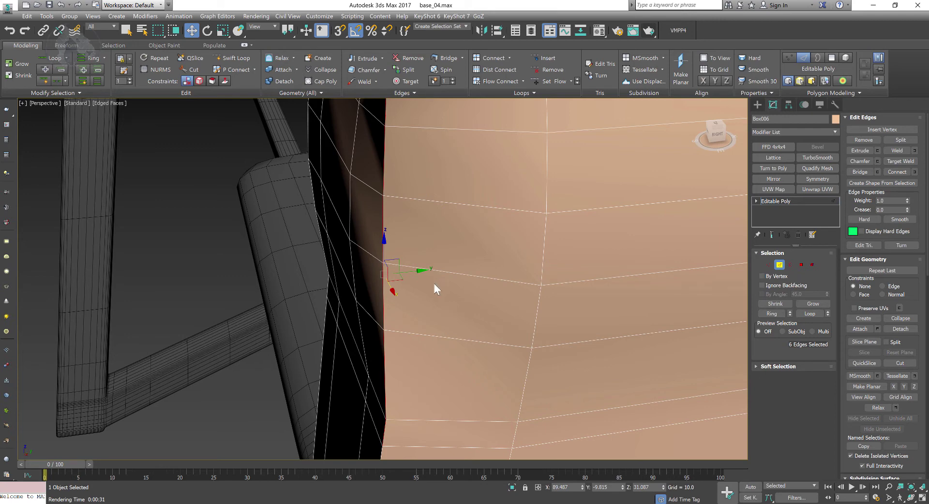
Select the top vertex of the bar's outer end corner and move it along Y to about -9.77
{"action": "middle_click_drag", "start_coordinate": [434, 284], "coordinate": [463, 249], "text": "alt"}
{"action": "scroll", "coordinate": [466, 272], "scroll_direction": "down", "scroll_amount": 5}
{"action": "left_click", "coordinate": [769, 265]}
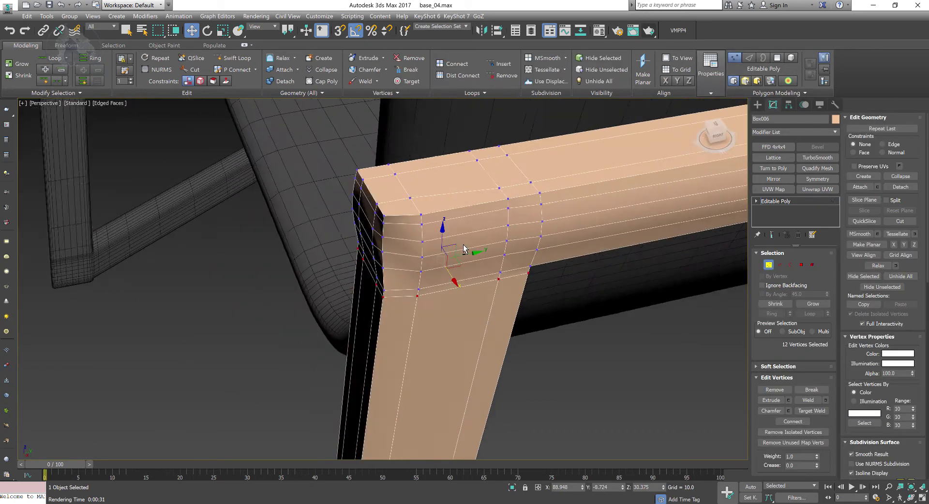
{"action": "scroll", "coordinate": [332, 220], "scroll_direction": "down", "scroll_amount": 3}
{"action": "scroll", "coordinate": [332, 222], "scroll_direction": "up", "scroll_amount": 8}
{"action": "scroll", "coordinate": [331, 222], "scroll_direction": "down", "scroll_amount": 10}
{"action": "scroll", "coordinate": [353, 251], "scroll_direction": "up", "scroll_amount": 5}
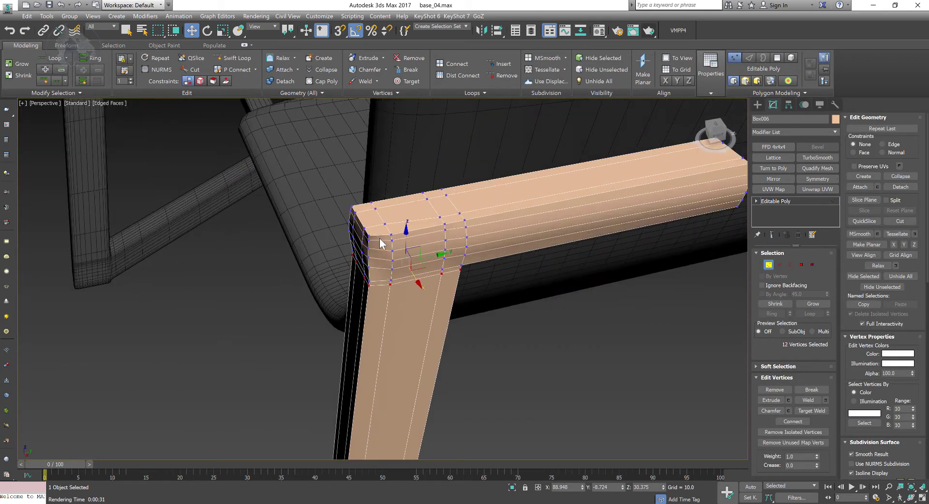
{"action": "middle_click_drag", "start_coordinate": [380, 238], "coordinate": [381, 246], "text": "alt"}
{"action": "scroll", "coordinate": [376, 239], "scroll_direction": "up", "scroll_amount": 3}
{"action": "left_click", "coordinate": [377, 253]}
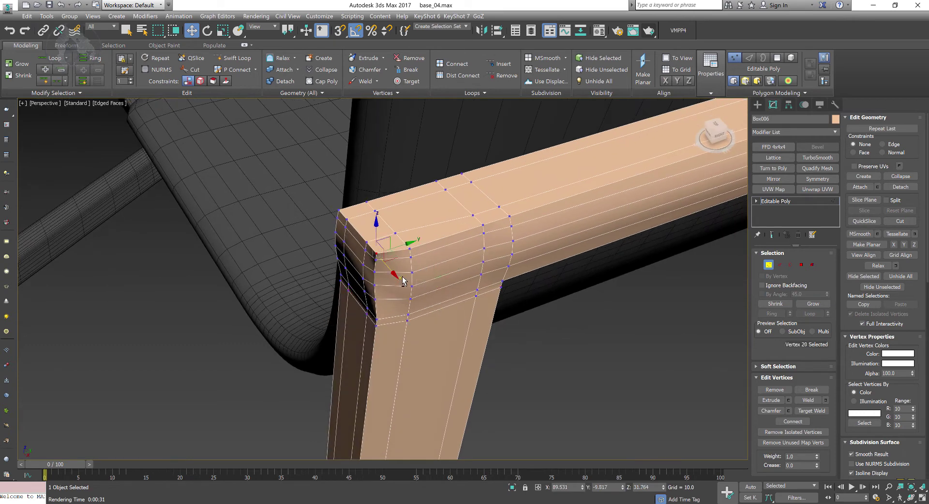
{"action": "scroll", "coordinate": [402, 281], "scroll_direction": "down", "scroll_amount": 3}
{"action": "middle_click_drag", "start_coordinate": [402, 281], "coordinate": [387, 261], "text": "alt"}
{"action": "scroll", "coordinate": [387, 261], "scroll_direction": "up", "scroll_amount": 4}
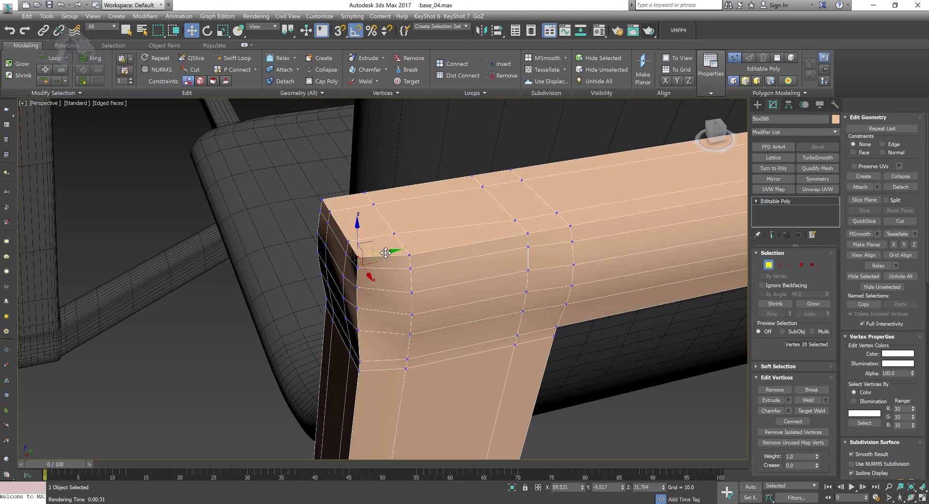
{"action": "left_click_drag", "start_coordinate": [386, 252], "coordinate": [382, 267]}
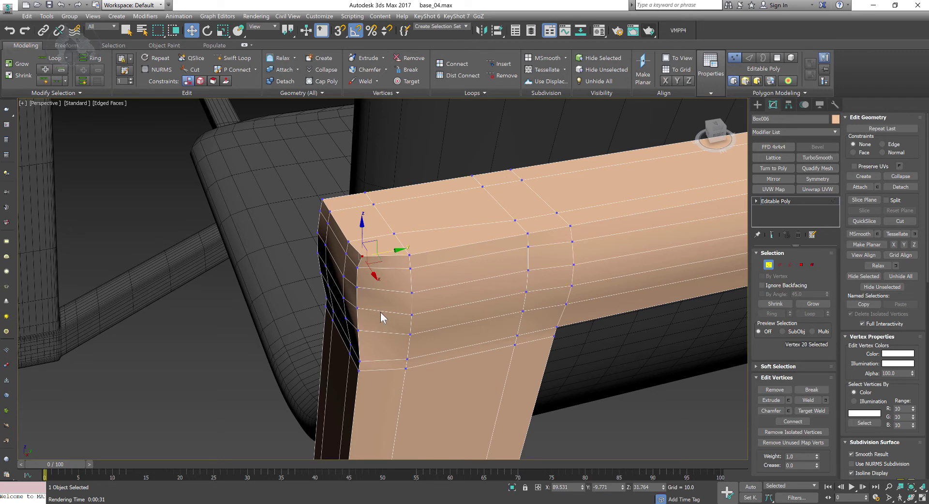
Move the selected corner vertex along X to about 89.48 and leave vertex editing
{"action": "middle_click_drag", "start_coordinate": [435, 304], "coordinate": [427, 286], "text": "alt"}
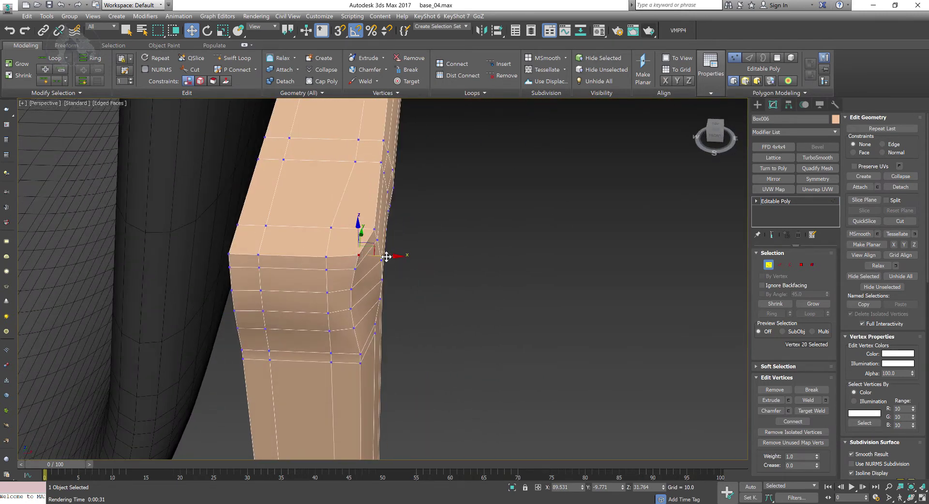
{"action": "left_click_drag", "start_coordinate": [384, 256], "coordinate": [382, 257]}
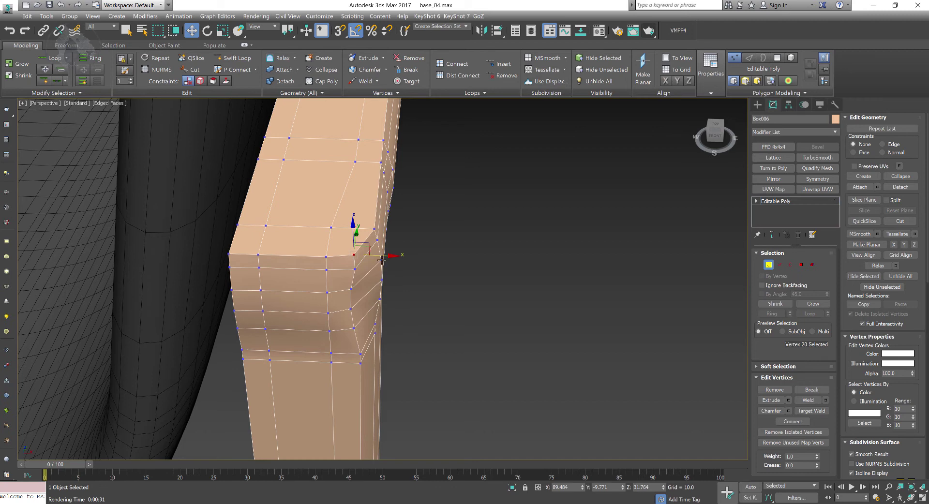
{"action": "middle_click_drag", "start_coordinate": [398, 287], "coordinate": [464, 298]}
{"action": "middle_click_drag", "start_coordinate": [527, 306], "coordinate": [445, 315], "text": "alt"}
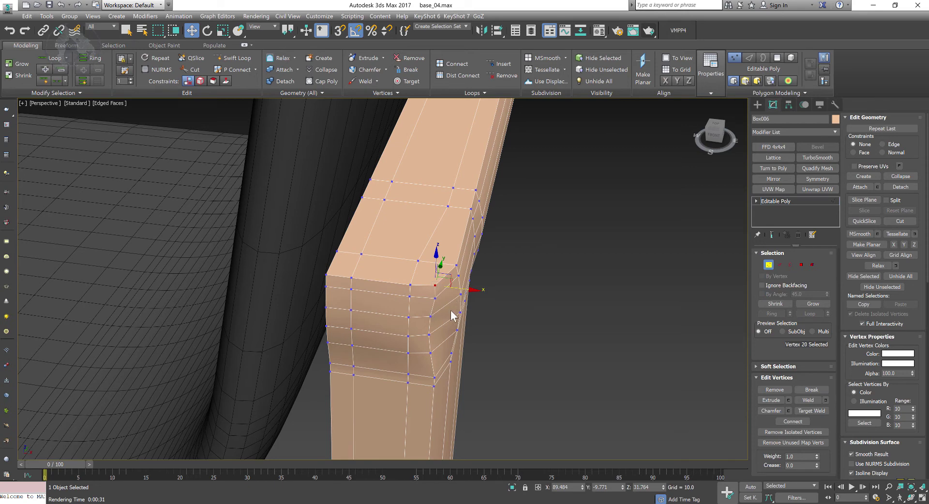
{"action": "mouse_move", "coordinate": [452, 311]}
{"action": "middle_mouse_down", "text": "alt"}
{"action": "mouse_move", "coordinate": [471, 321]}
{"action": "mouse_move", "coordinate": [446, 325]}
{"action": "middle_mouse_up", "text": "alt"}
{"action": "scroll", "coordinate": [445, 321], "scroll_direction": "down", "scroll_amount": 10}
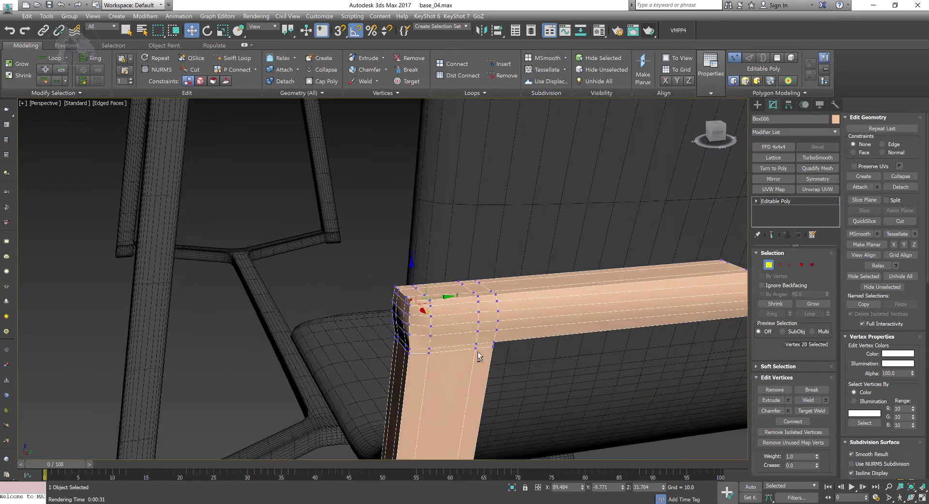
{"action": "scroll", "coordinate": [479, 297], "scroll_direction": "up", "scroll_amount": 8}
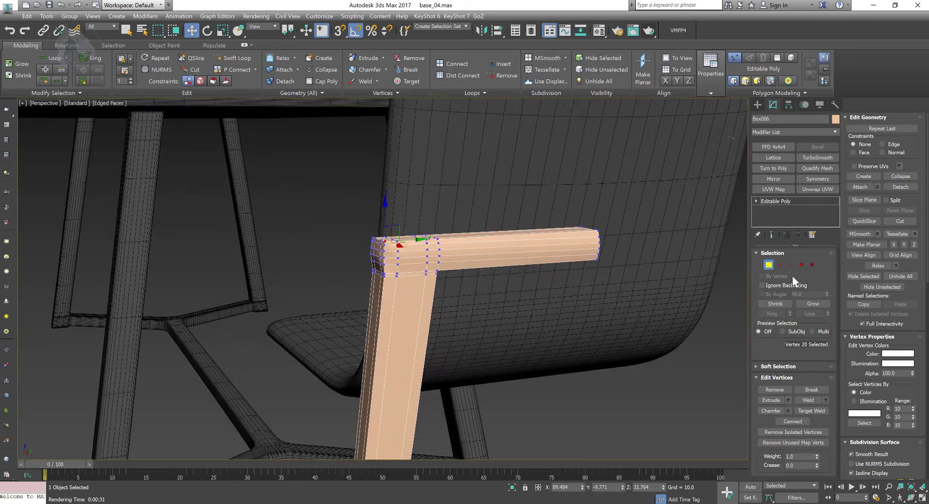
{"action": "left_click", "coordinate": [769, 265]}
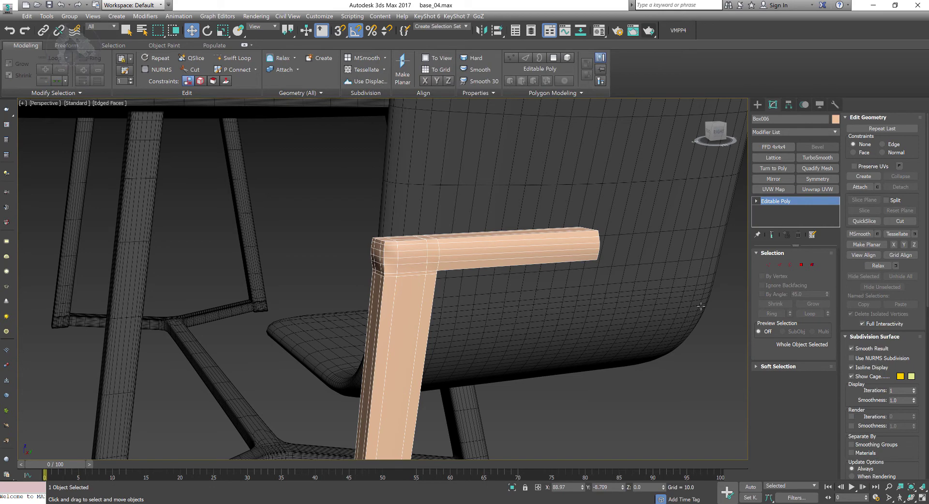
{"action": "middle_click_drag", "start_coordinate": [381, 303], "coordinate": [448, 294]}
{"action": "middle_click_drag", "start_coordinate": [516, 256], "coordinate": [521, 263], "text": "alt"}
{"action": "scroll", "coordinate": [518, 260], "scroll_direction": "up", "scroll_amount": 5}
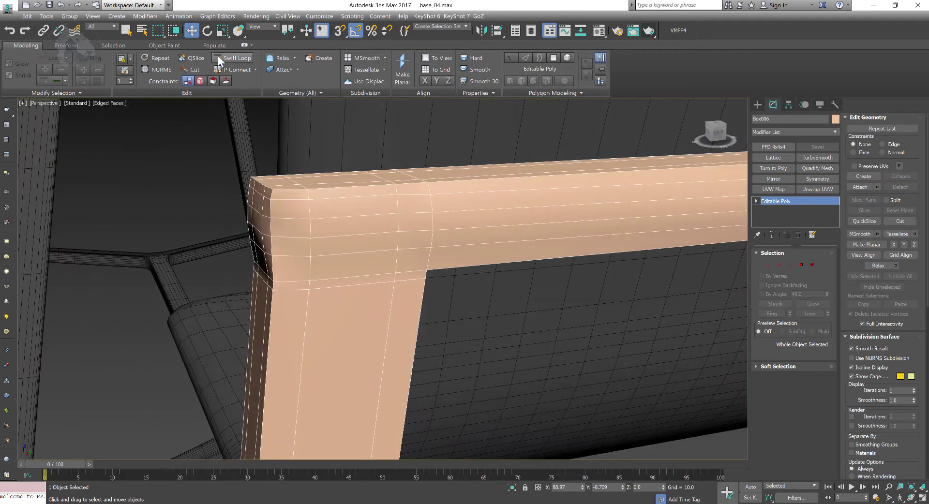
{"action": "left_click", "coordinate": [224, 61]}
{"action": "middle_click_drag", "start_coordinate": [458, 249], "coordinate": [415, 264], "text": "alt"}
{"action": "key", "text": "w"}
Switch to the Top view and select the 16 vertices at the bar's inner end
{"action": "key", "text": "alt+w"}
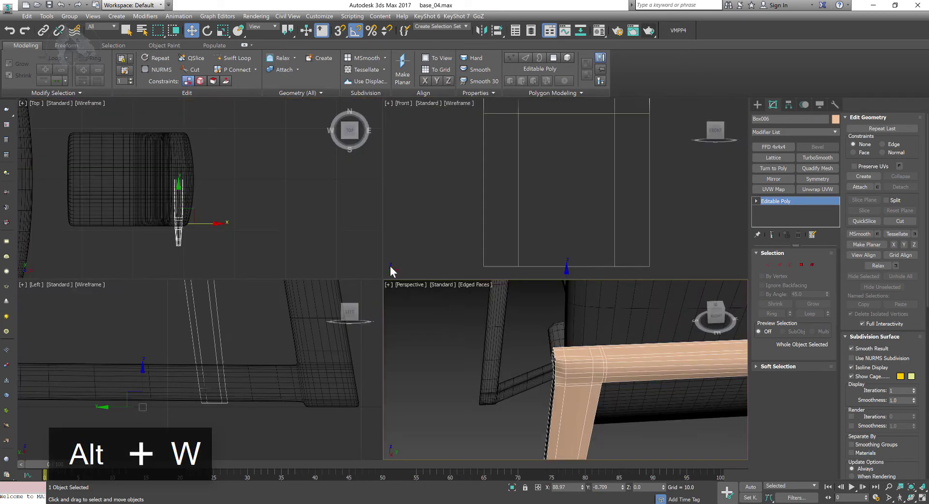
{"action": "middle_click", "coordinate": [277, 198]}
{"action": "key", "text": "alt+w"}
{"action": "scroll", "coordinate": [256, 198], "scroll_direction": "up", "scroll_amount": 3}
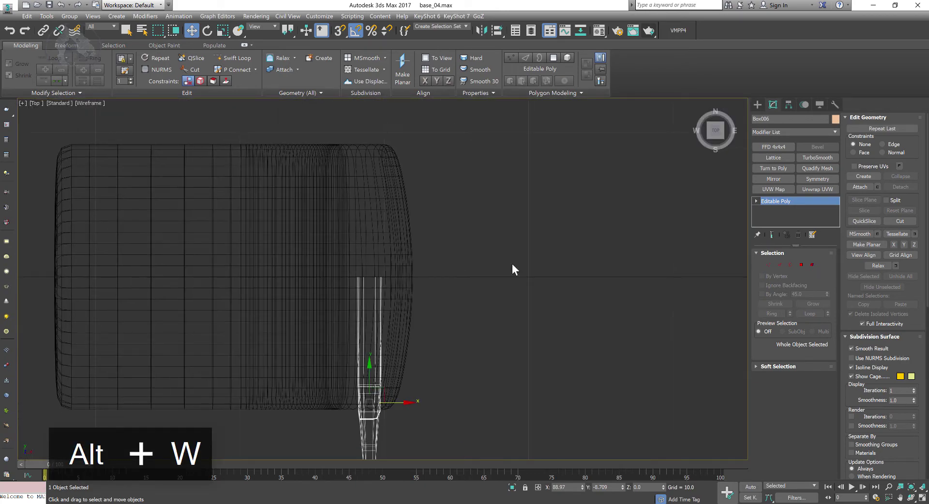
{"action": "left_click", "coordinate": [774, 266]}
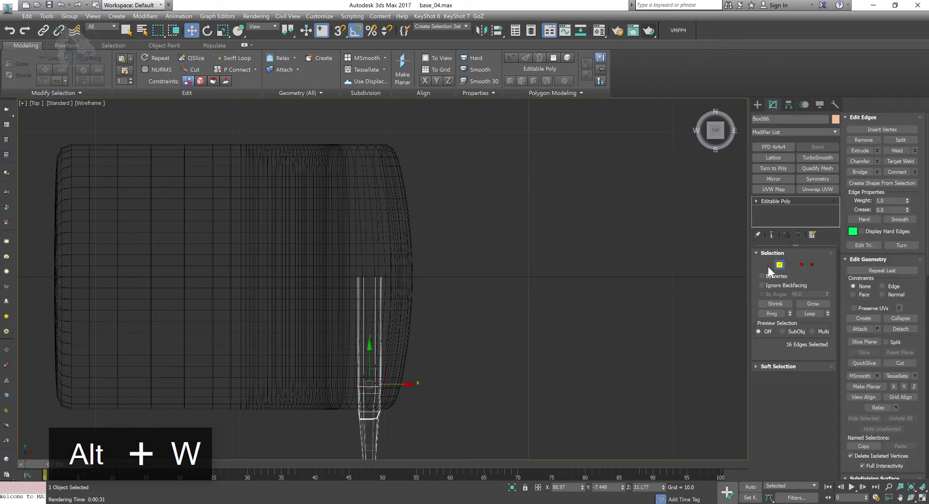
{"action": "left_click", "coordinate": [768, 266]}
{"action": "key", "text": "1"}
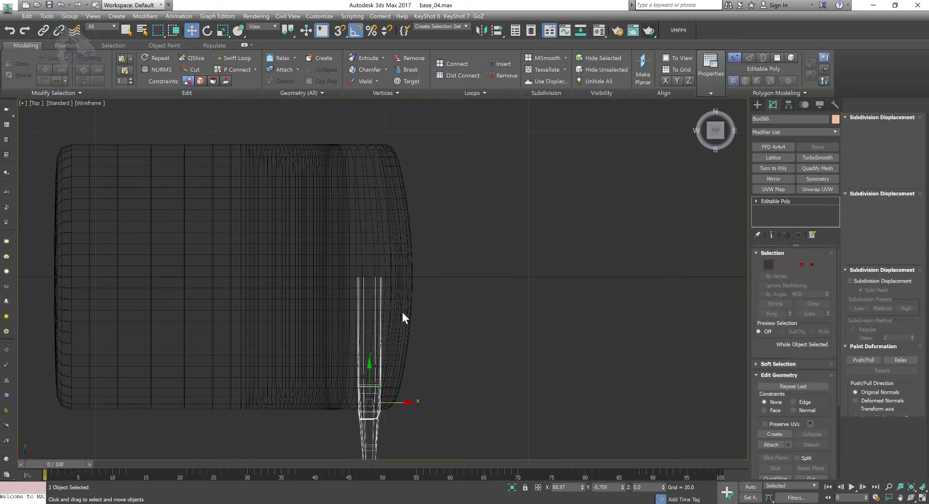
{"action": "left_click", "coordinate": [402, 312], "text": "ctrl"}
{"action": "left_click", "coordinate": [377, 430]}
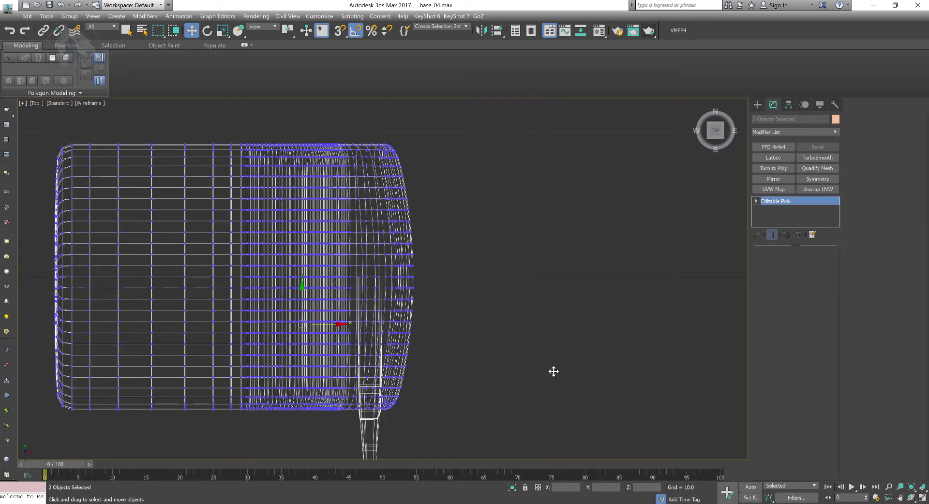
{"action": "left_click", "coordinate": [770, 264]}
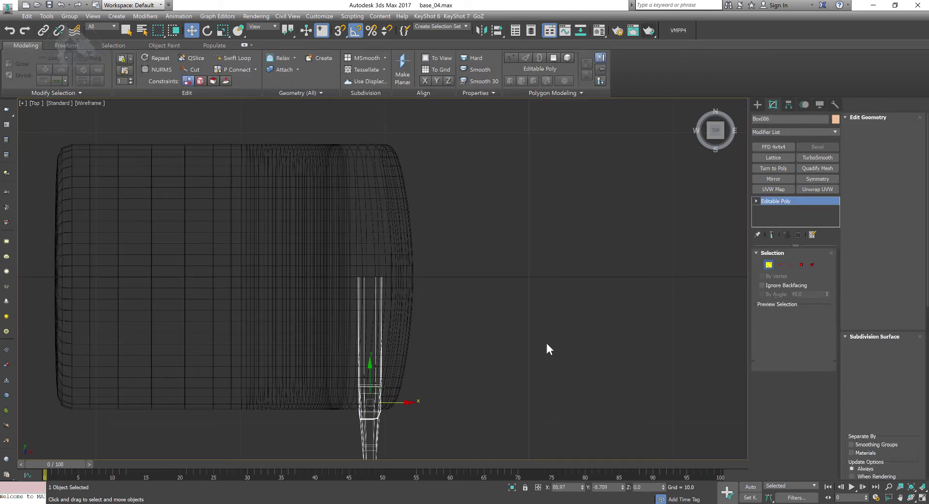
{"action": "middle_click_drag", "start_coordinate": [396, 308], "coordinate": [436, 289]}
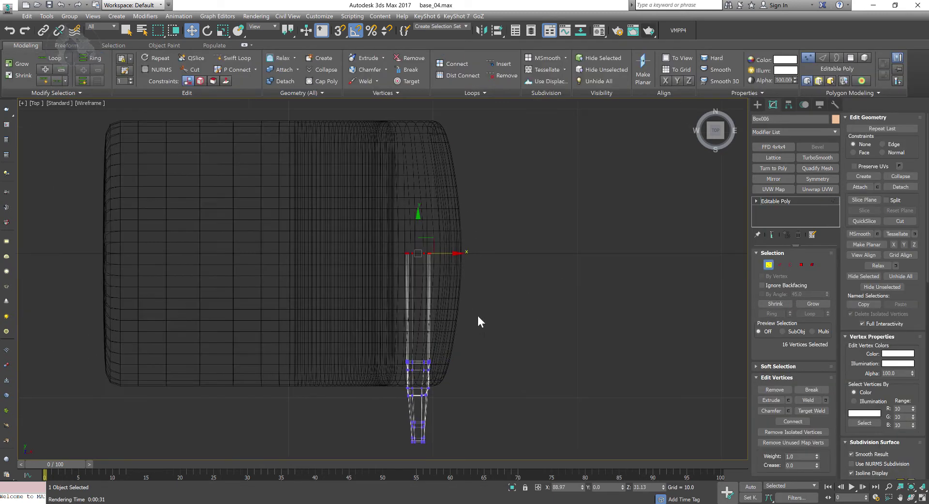
Try shifting the bar's inner-end vertices along X to about 90.42, check the bend in perspective, and undo the shift
{"action": "left_click_drag", "start_coordinate": [436, 251], "coordinate": [476, 246]}
{"action": "key", "text": "ctrl+z"}
{"action": "scroll", "coordinate": [469, 272], "scroll_direction": "up", "scroll_amount": 3}
{"action": "middle_click_drag", "start_coordinate": [496, 375], "coordinate": [400, 253]}
{"action": "key", "text": "alt+w"}
{"action": "middle_click", "coordinate": [534, 410]}
{"action": "key", "text": "alt+w"}
{"action": "middle_click_drag", "start_coordinate": [533, 410], "coordinate": [518, 362], "text": "alt"}
{"action": "scroll", "coordinate": [568, 384], "scroll_direction": "down", "scroll_amount": 2}
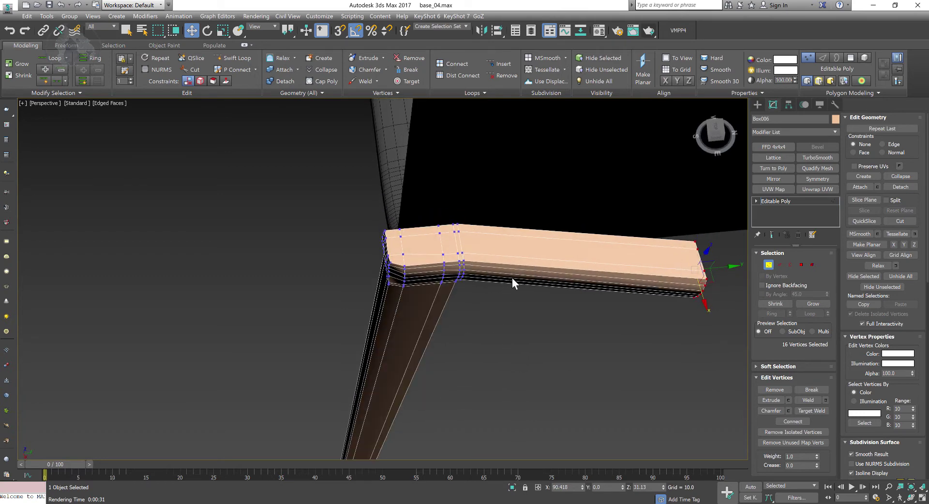
{"action": "key", "text": "ctrl+z"}
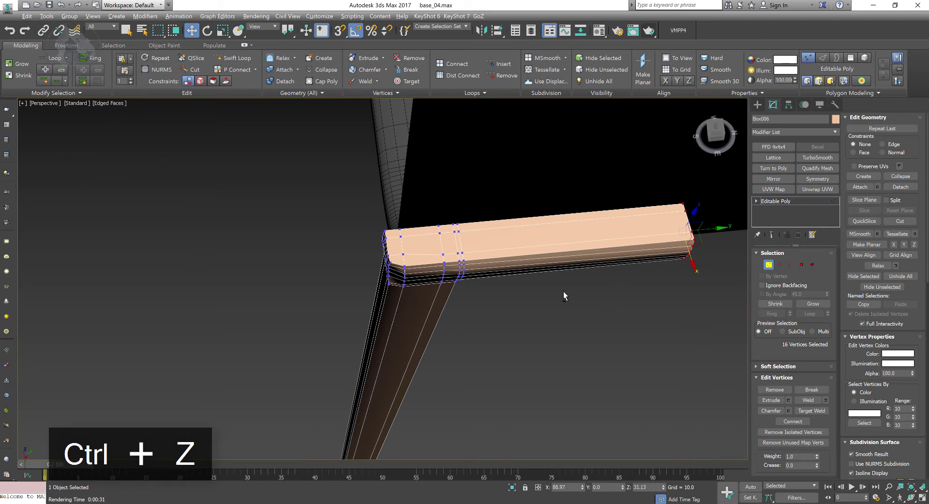
Connect the bar's 16 lengthwise edges with three segments between the leg joint and the inner end
{"action": "middle_click_drag", "start_coordinate": [563, 292], "coordinate": [578, 295], "text": "alt"}
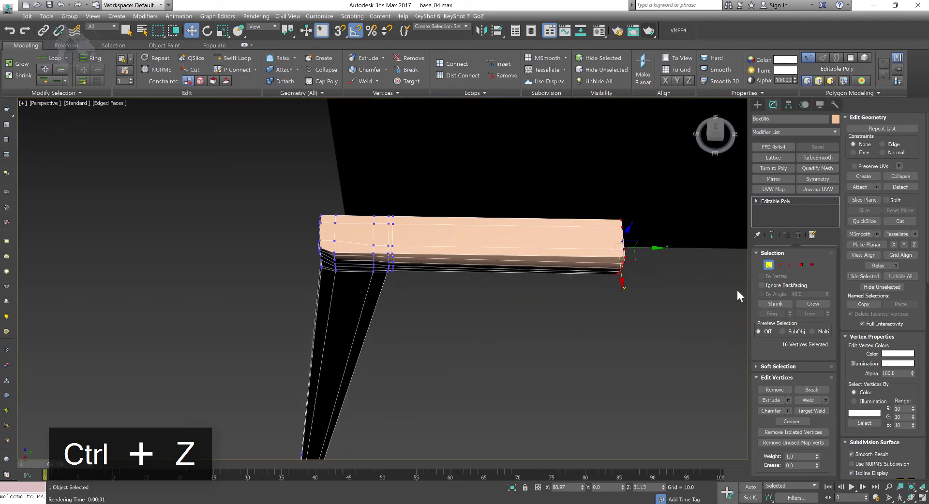
{"action": "middle_click_drag", "start_coordinate": [737, 289], "coordinate": [443, 276]}
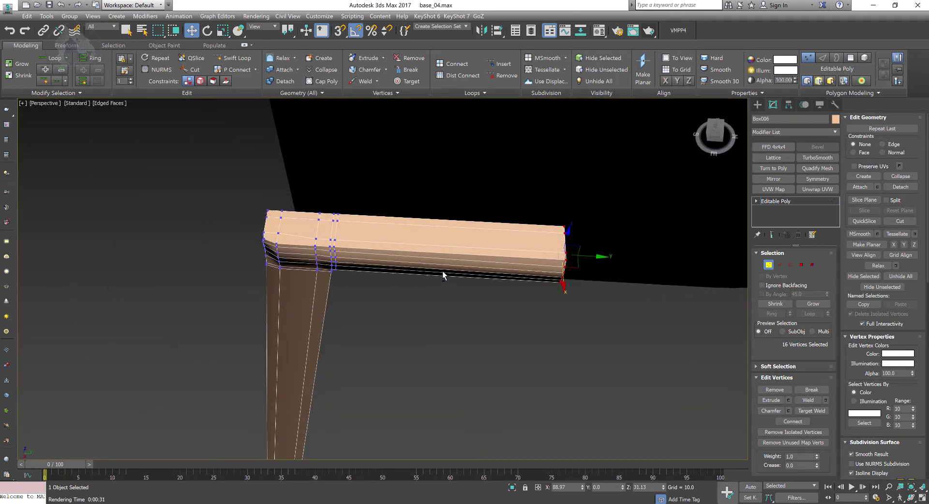
{"action": "middle_click_drag", "start_coordinate": [532, 268], "coordinate": [449, 260], "text": "alt"}
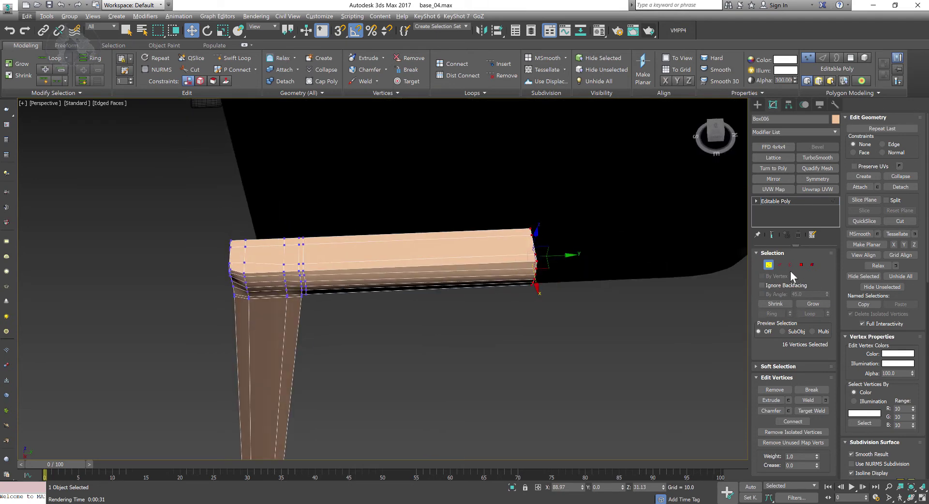
{"action": "key", "text": "2"}
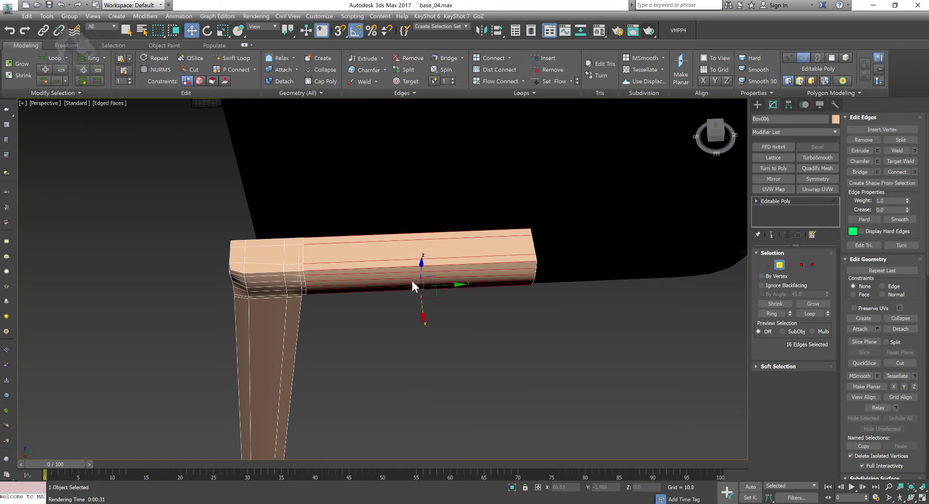
{"action": "right_click", "coordinate": [410, 279]}
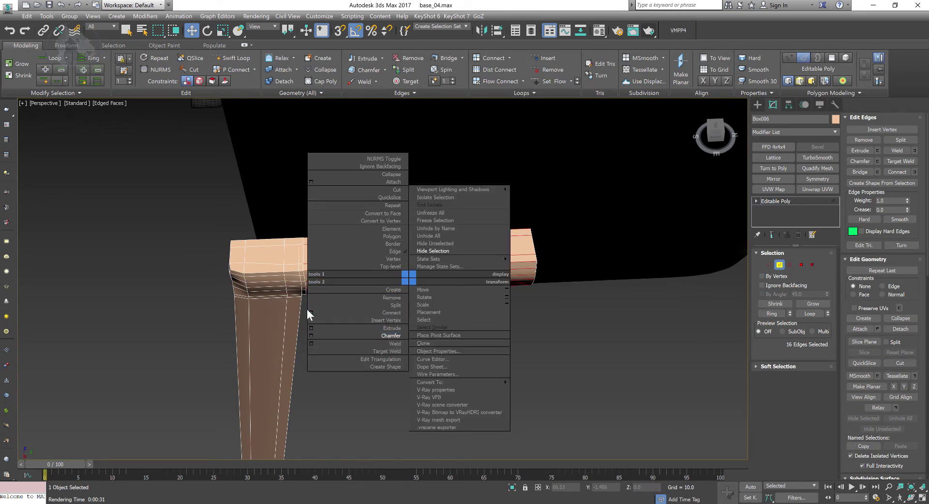
{"action": "left_click", "coordinate": [310, 312]}
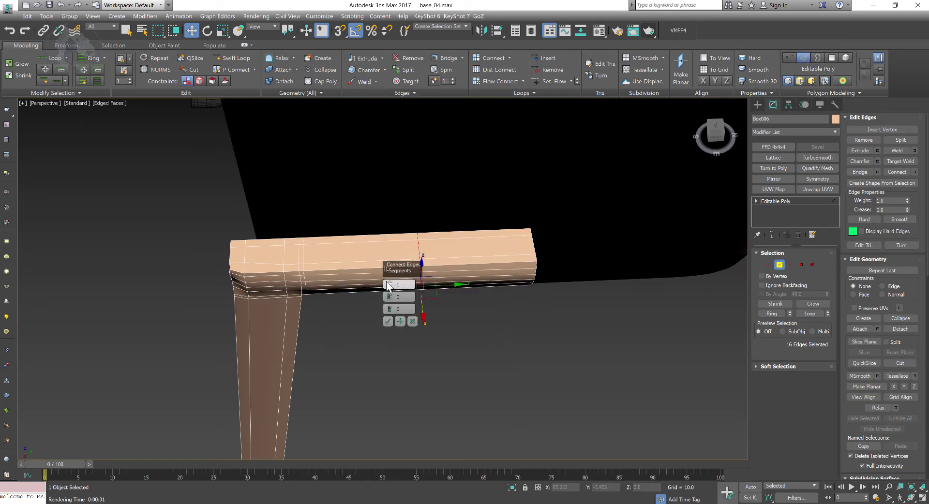
{"action": "left_click_drag", "start_coordinate": [387, 285], "coordinate": [389, 279]}
{"action": "left_click", "coordinate": [387, 322]}
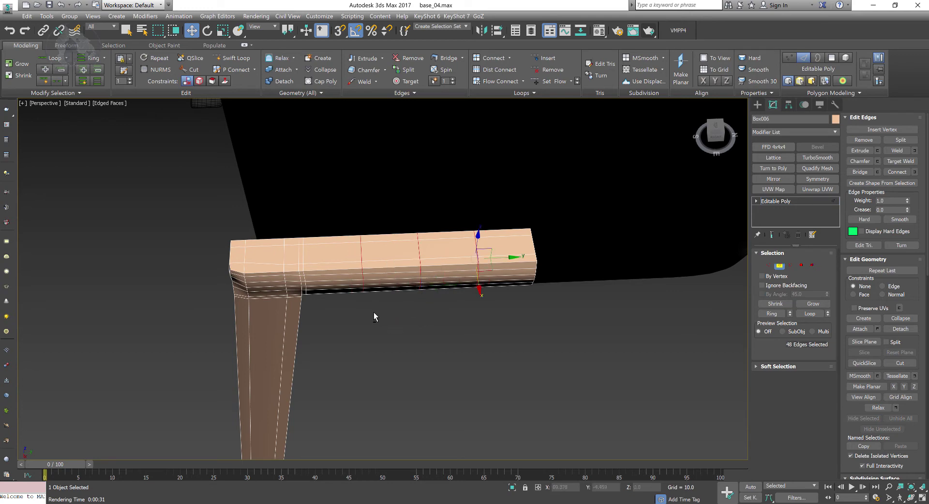
Convert the edge selection to vertices and select only the 16 vertices at the bar's inner end
{"action": "middle_click_drag", "start_coordinate": [374, 315], "coordinate": [710, 310], "text": "alt"}
{"action": "left_click", "coordinate": [769, 265], "text": "ctrl"}
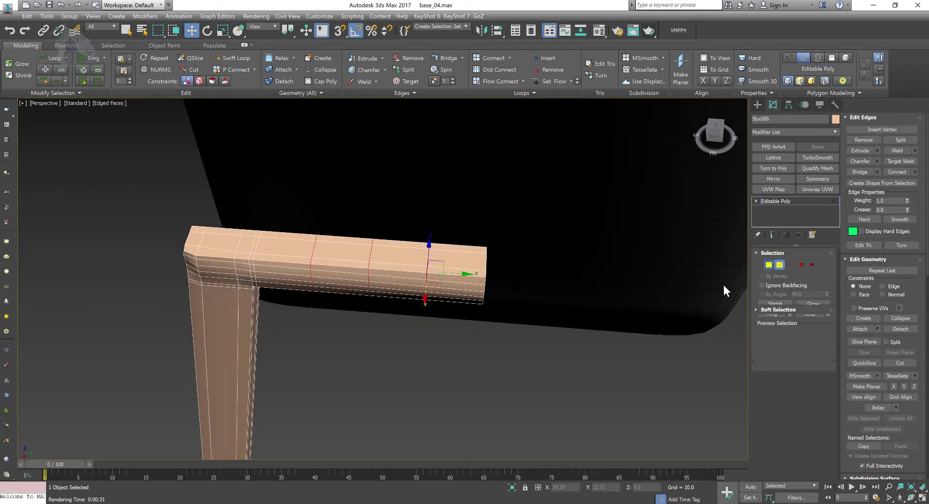
{"action": "middle_click_drag", "start_coordinate": [528, 267], "coordinate": [525, 259], "text": "alt"}
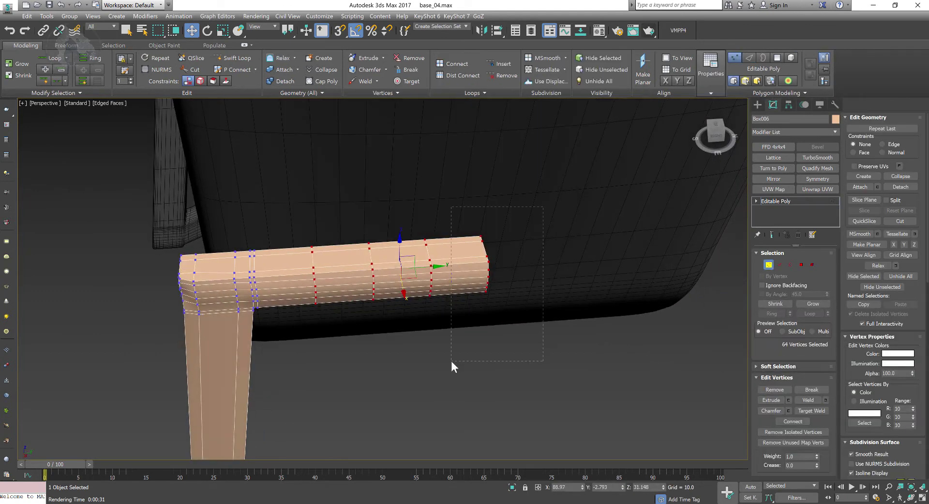
{"action": "left_click_drag", "start_coordinate": [451, 361], "coordinate": [452, 361]}
Enable Soft Selection for the bar's inner-end vertices and reduce the falloff to 7.4
{"action": "middle_click_drag", "start_coordinate": [589, 342], "coordinate": [861, 329], "text": "alt"}
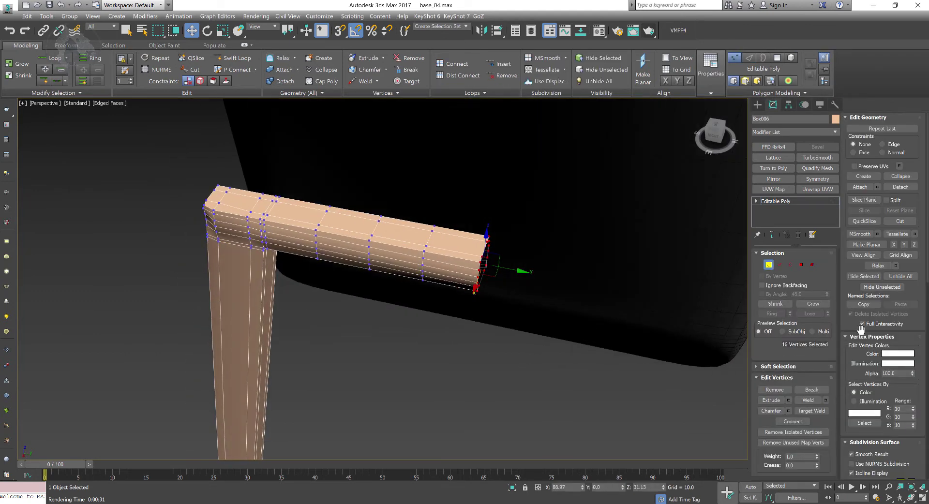
{"action": "left_click", "coordinate": [788, 368]}
{"action": "left_click", "coordinate": [861, 129]}
{"action": "middle_click_drag", "start_coordinate": [542, 329], "coordinate": [512, 337], "text": "alt"}
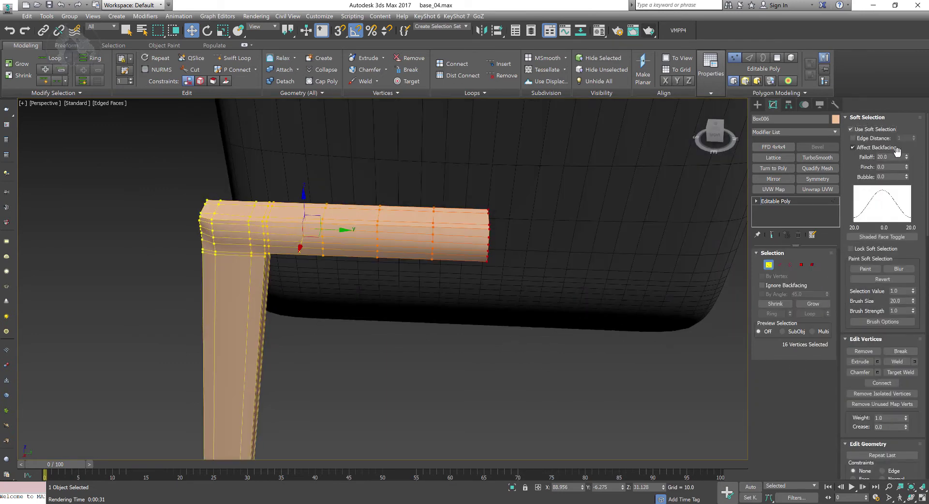
{"action": "mouse_move", "coordinate": [906, 160]}
{"action": "left_mouse_down"}
{"action": "mouse_move", "coordinate": [895, 204]}
{"action": "mouse_move", "coordinate": [899, 174]}
{"action": "left_mouse_up"}
Try bending the bar along X by about 0.713 at falloff 7.4 and 0.889 at falloff 7.777, undoing each shift
{"action": "middle_click_drag", "start_coordinate": [465, 271], "coordinate": [431, 253], "text": "alt"}
{"action": "left_click_drag", "start_coordinate": [437, 255], "coordinate": [447, 264]}
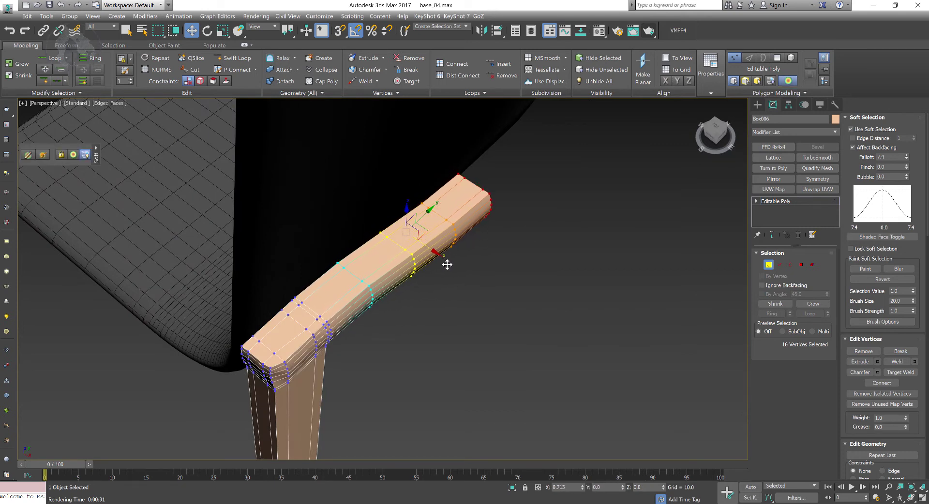
{"action": "key", "text": "ctrl+z"}
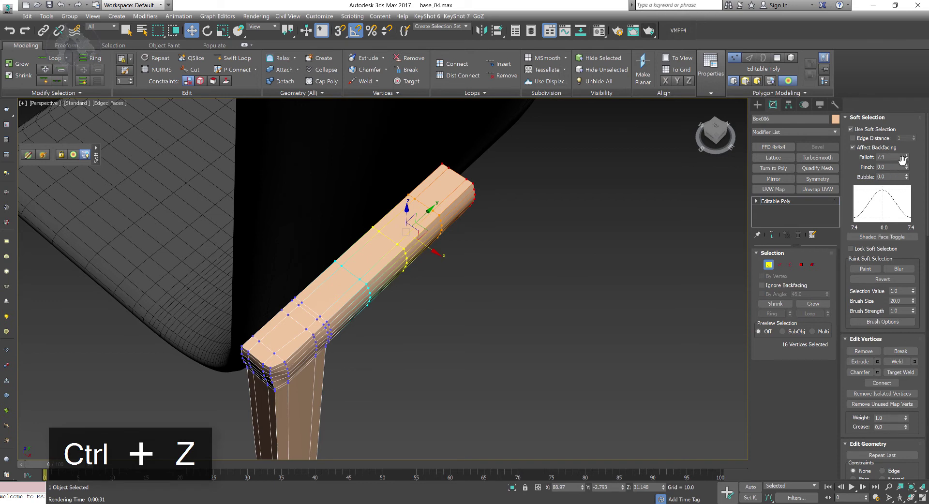
{"action": "left_click_drag", "start_coordinate": [907, 161], "coordinate": [907, 159]}
{"action": "left_click_drag", "start_coordinate": [399, 283], "coordinate": [411, 305]}
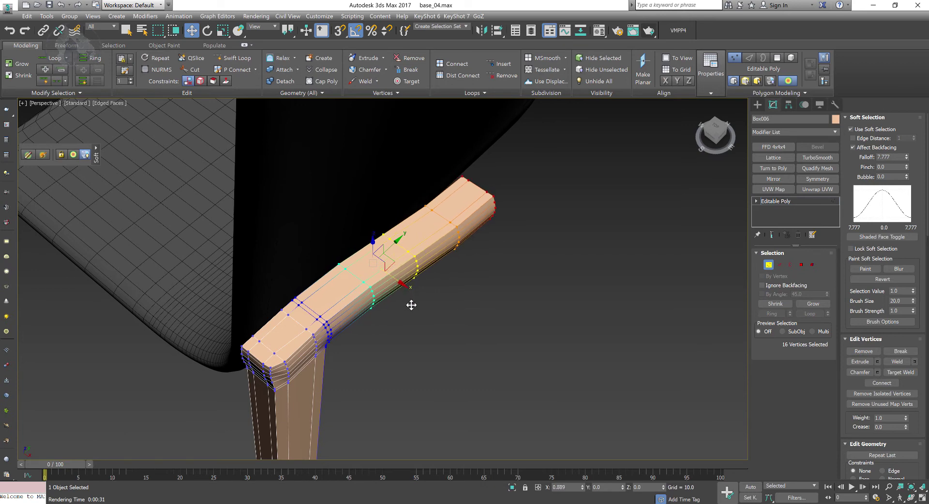
{"action": "middle_click_drag", "start_coordinate": [412, 305], "coordinate": [528, 326], "text": "alt"}
{"action": "key", "text": "ctrl+z"}
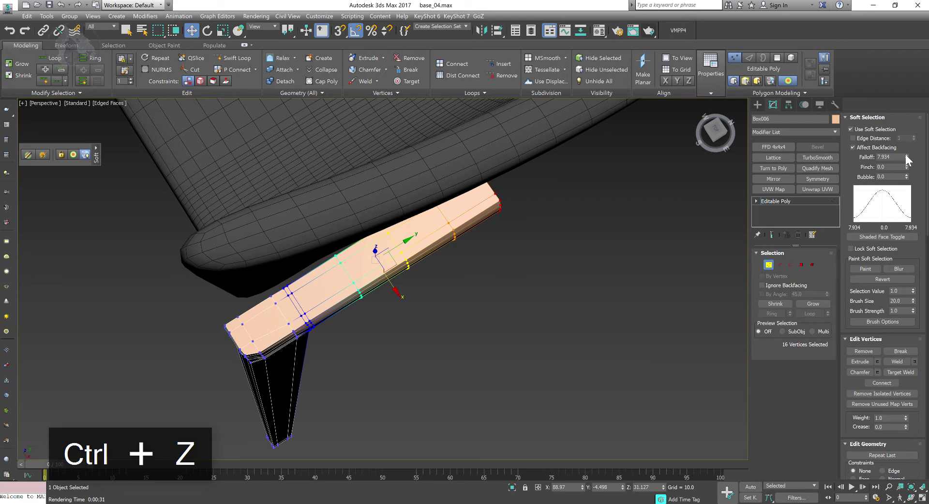
Bend the bar by shifting its inner end along X to about 90.23 with falloff 9.679, and disable Soft Selection
{"action": "left_click_drag", "start_coordinate": [907, 160], "coordinate": [907, 150]}
{"action": "middle_click_drag", "start_coordinate": [319, 262], "coordinate": [386, 283], "text": "alt"}
{"action": "left_click_drag", "start_coordinate": [379, 289], "coordinate": [408, 311]}
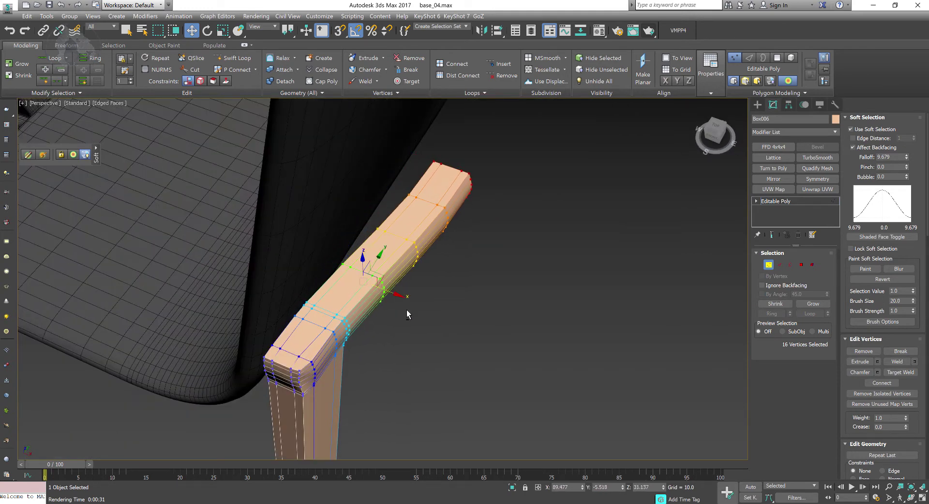
{"action": "middle_click_drag", "start_coordinate": [407, 310], "coordinate": [442, 274], "text": "alt"}
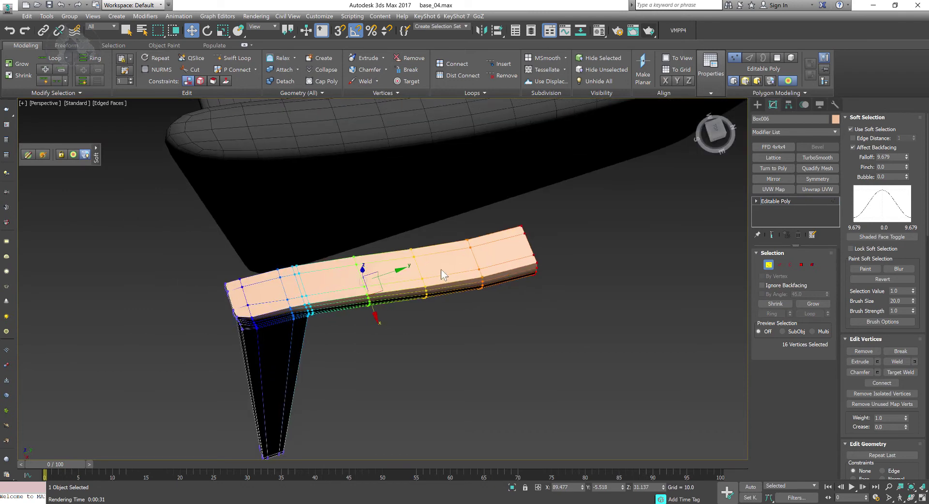
{"action": "left_click", "coordinate": [852, 130]}
Select the 124 vertices of the leg and its joint in the Top view for rotation
{"action": "middle_click_drag", "start_coordinate": [617, 232], "coordinate": [451, 315], "text": "alt"}
{"action": "key", "text": "alt+w"}
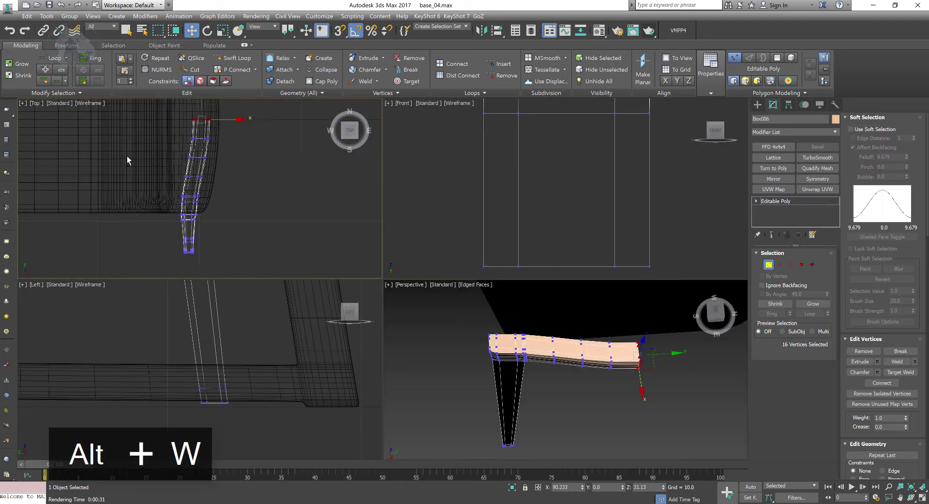
{"action": "key", "text": "alt+w"}
{"action": "left_click_drag", "start_coordinate": [278, 269], "coordinate": [459, 398]}
{"action": "key", "text": "e"}
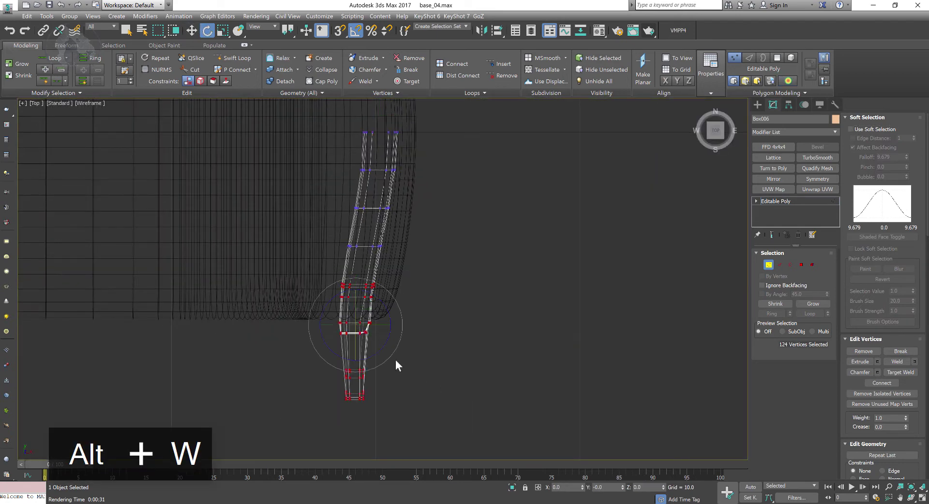
Try rotating the selected leg and joint vertices in the Top view and undo each rotation
{"action": "mouse_move", "coordinate": [387, 348]}
{"action": "left_mouse_down"}
{"action": "mouse_move", "coordinate": [380, 354]}
{"action": "mouse_move", "coordinate": [385, 332]}
{"action": "mouse_move", "coordinate": [408, 346]}
{"action": "left_mouse_up"}
{"action": "key", "text": "ctrl+z"}
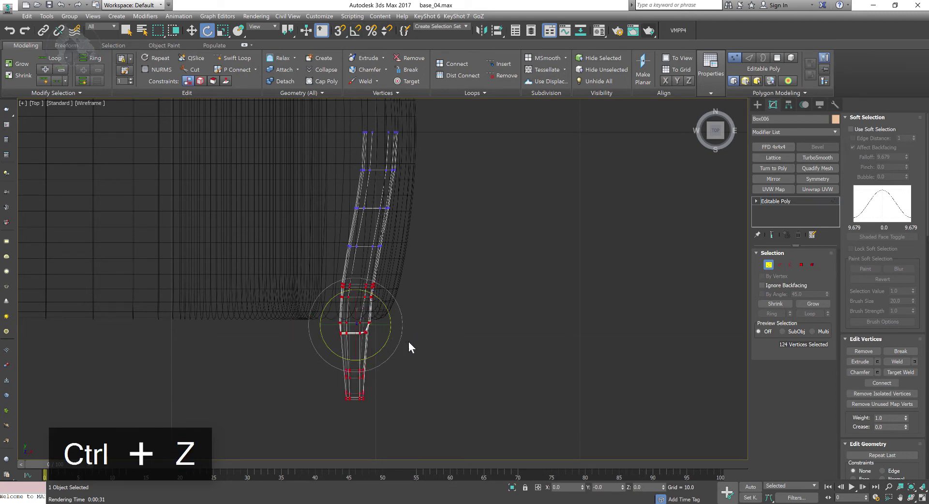
{"action": "key", "text": "ctrl+z"}
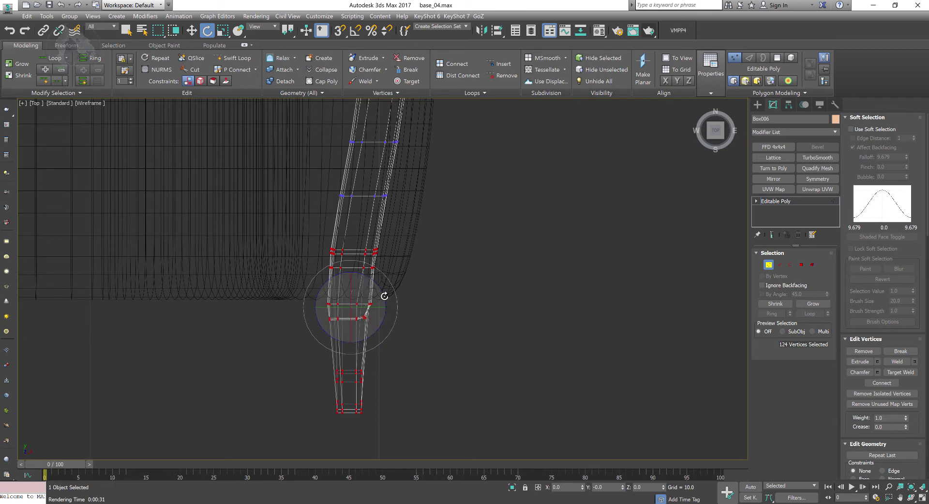
{"action": "left_click_drag", "start_coordinate": [382, 294], "coordinate": [369, 280]}
{"action": "key", "text": "ctrl+z"}
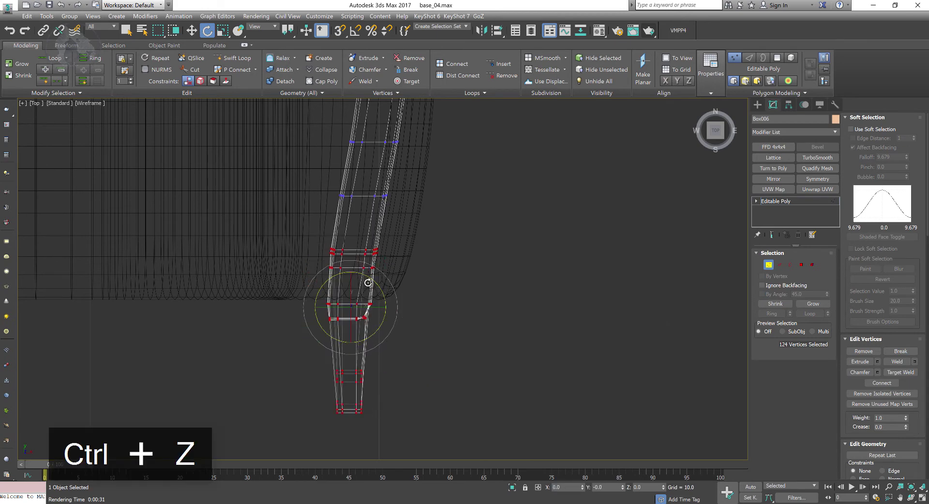
Rotate the leg and joint vertices about -9.22 degrees around Z to follow the bar's bend
{"action": "scroll", "coordinate": [373, 263], "scroll_direction": "up", "scroll_amount": 3}
{"action": "scroll", "coordinate": [390, 266], "scroll_direction": "up", "scroll_amount": 3}
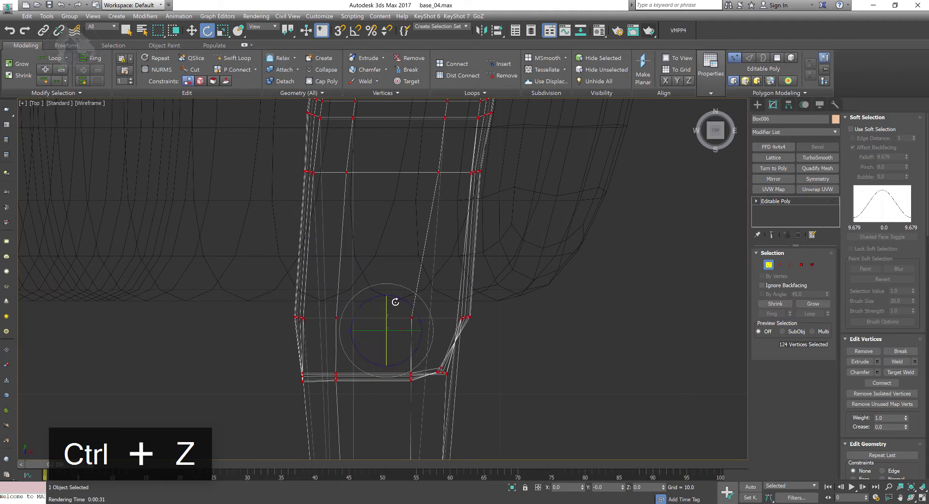
{"action": "middle_click_drag", "start_coordinate": [394, 297], "coordinate": [397, 274]}
{"action": "left_click_drag", "start_coordinate": [401, 270], "coordinate": [405, 270]}
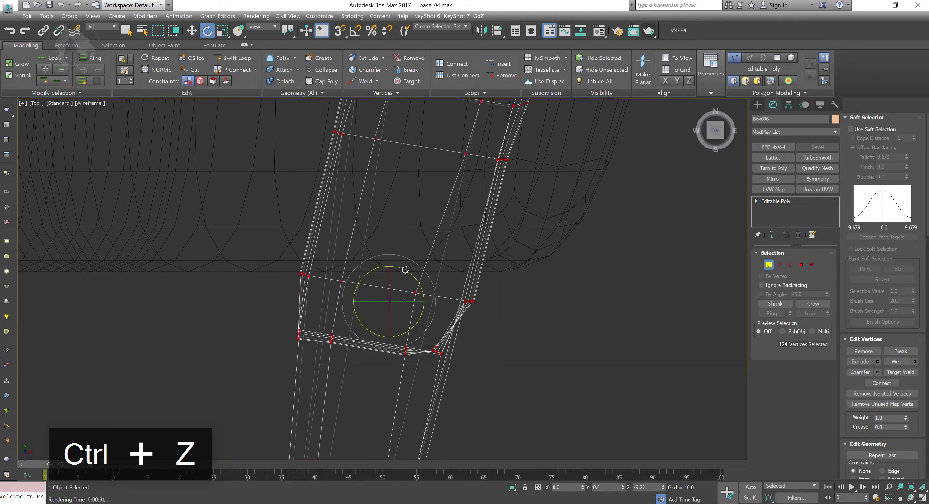
{"action": "scroll", "coordinate": [472, 250], "scroll_direction": "down", "scroll_amount": 6}
Move the rotated leg and joint vertices along X to about 88.707 and check the joint in perspective
{"action": "key", "text": "w"}
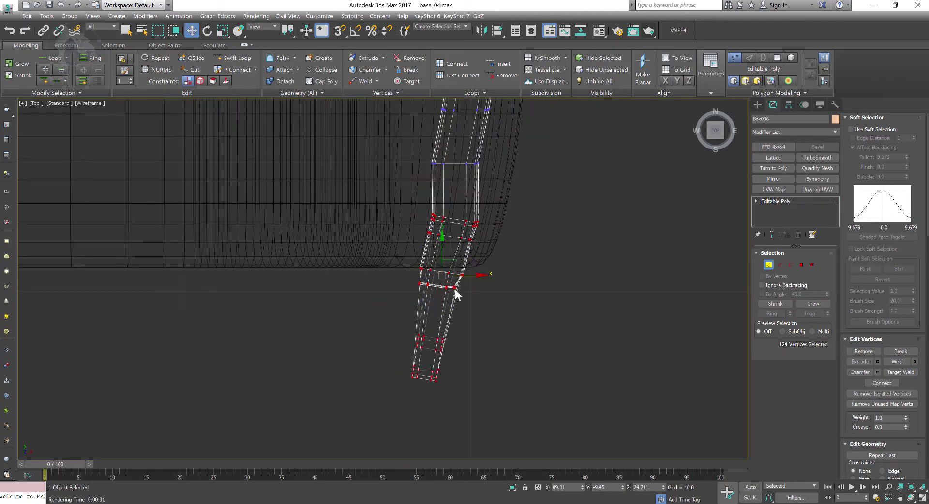
{"action": "left_click_drag", "start_coordinate": [476, 276], "coordinate": [468, 276]}
{"action": "key", "text": "alt+w"}
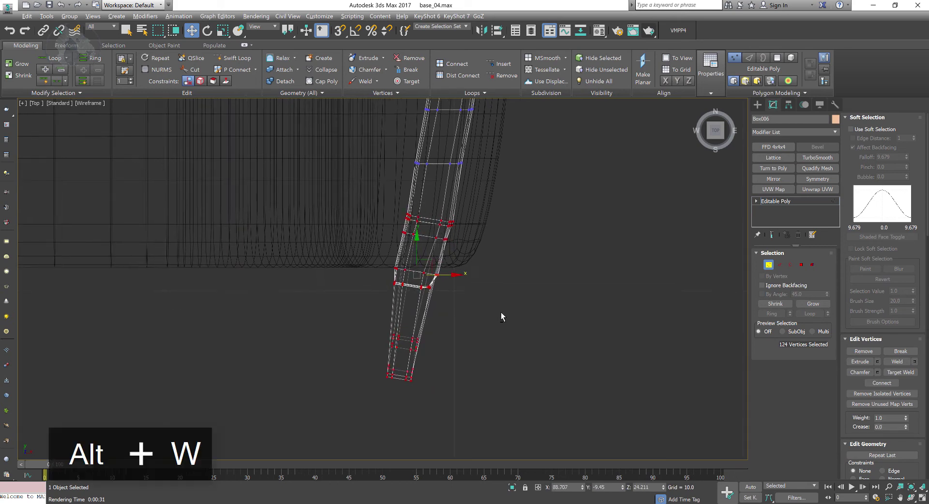
{"action": "key", "text": "alt+w"}
{"action": "middle_click_drag", "start_coordinate": [464, 351], "coordinate": [464, 282], "text": "alt"}
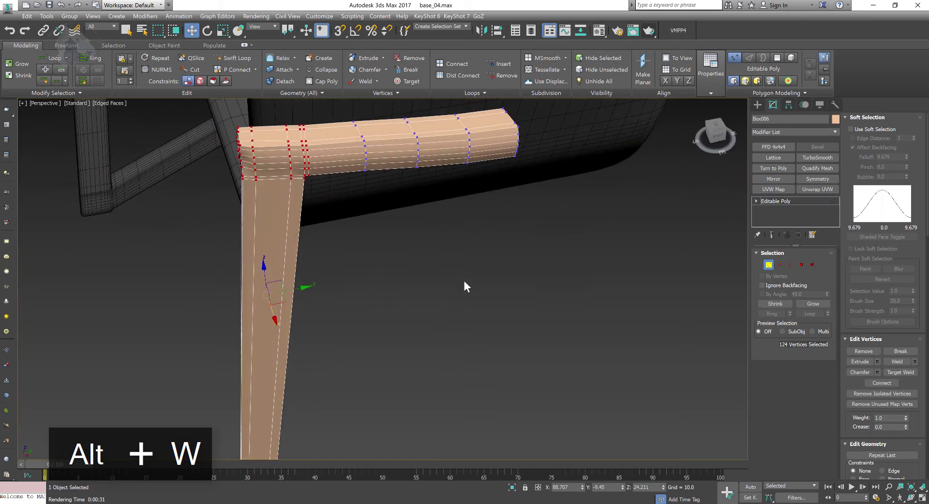
Preview the whole leg smoothed by TurboSmooth with 2 iterations and remove the modifier again
{"action": "left_click", "coordinate": [768, 265]}
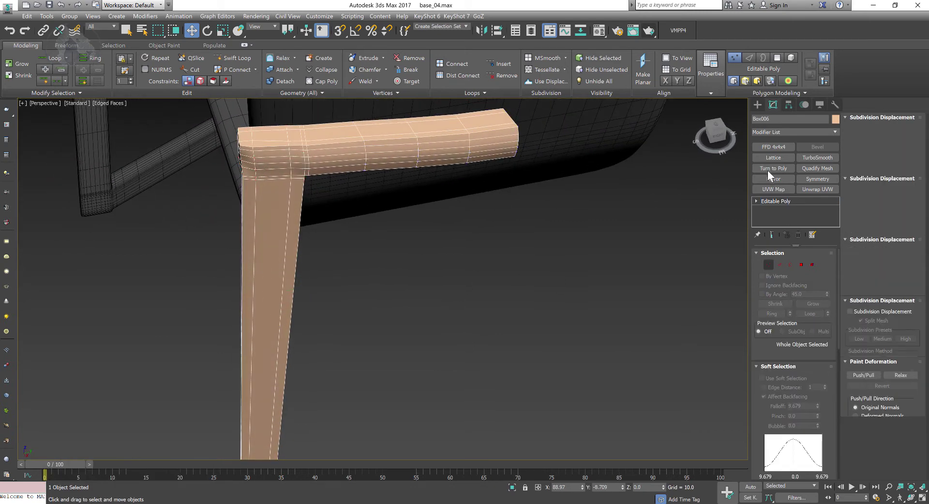
{"action": "left_click", "coordinate": [812, 159]}
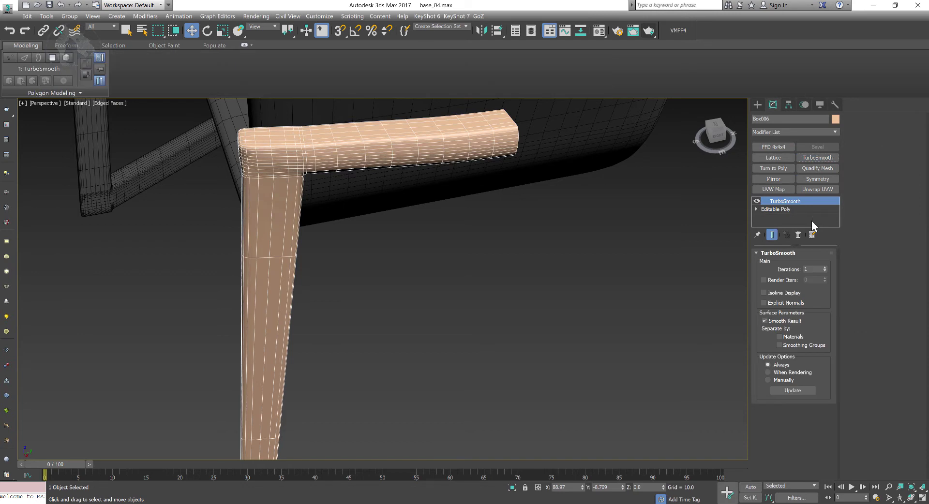
{"action": "left_click", "coordinate": [825, 267]}
{"action": "left_click", "coordinate": [653, 265]}
{"action": "scroll", "coordinate": [546, 234], "scroll_direction": "down", "scroll_amount": 6}
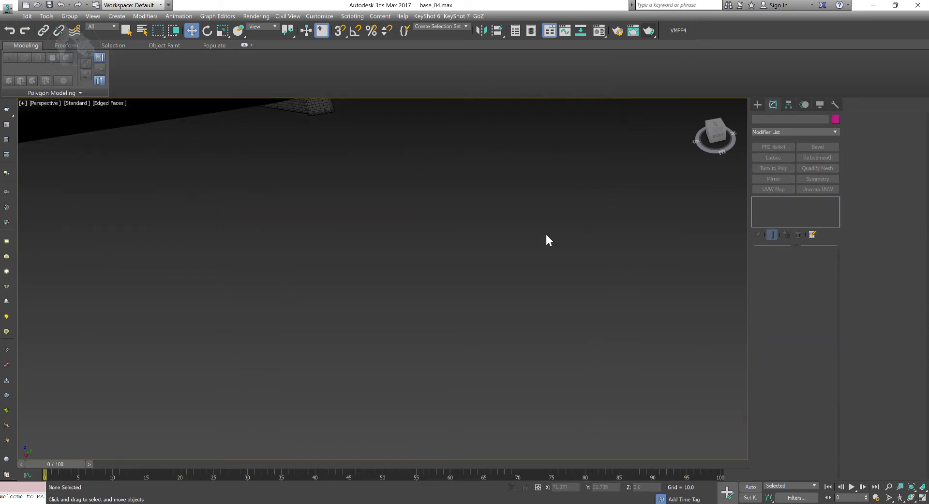
{"action": "scroll", "coordinate": [438, 220], "scroll_direction": "up", "scroll_amount": 4}
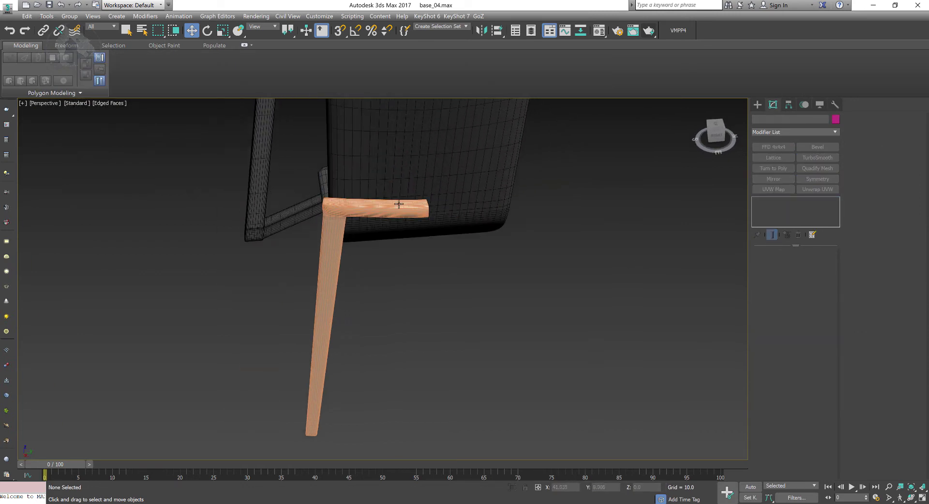
{"action": "scroll", "coordinate": [406, 206], "scroll_direction": "up", "scroll_amount": 3}
{"action": "middle_click_drag", "start_coordinate": [407, 206], "coordinate": [409, 207]}
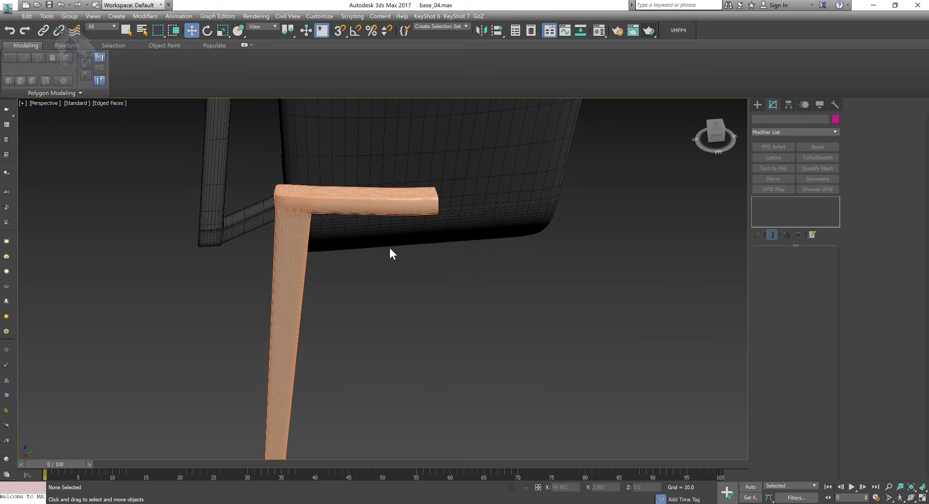
{"action": "left_click", "coordinate": [372, 202]}
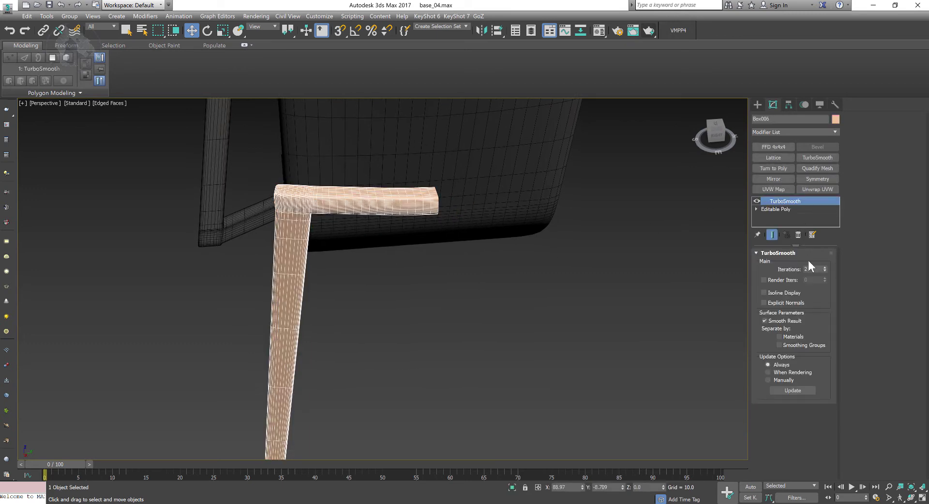
Select the three adjacent polygons between the two middle edge loops on the leg's inner side
{"action": "middle_click_drag", "start_coordinate": [480, 330], "coordinate": [527, 238]}
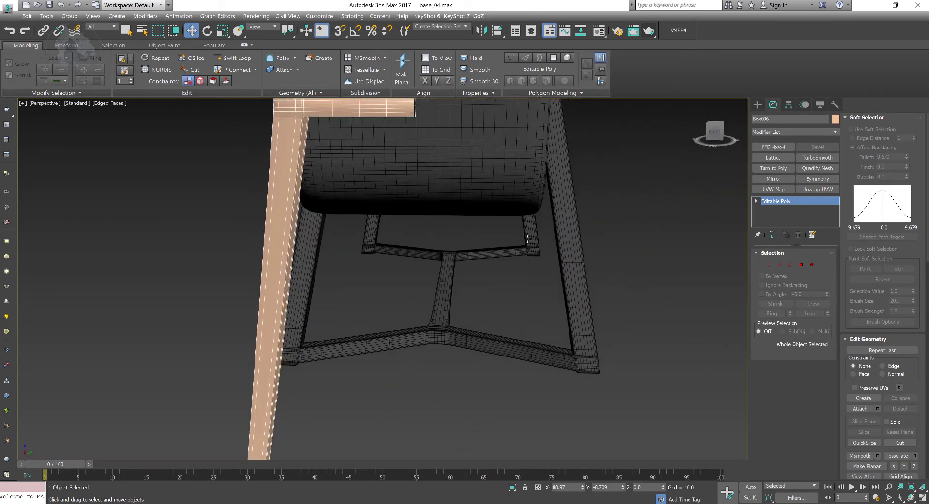
{"action": "left_click", "coordinate": [232, 58]}
{"action": "scroll", "coordinate": [456, 263], "scroll_direction": "up", "scroll_amount": 5}
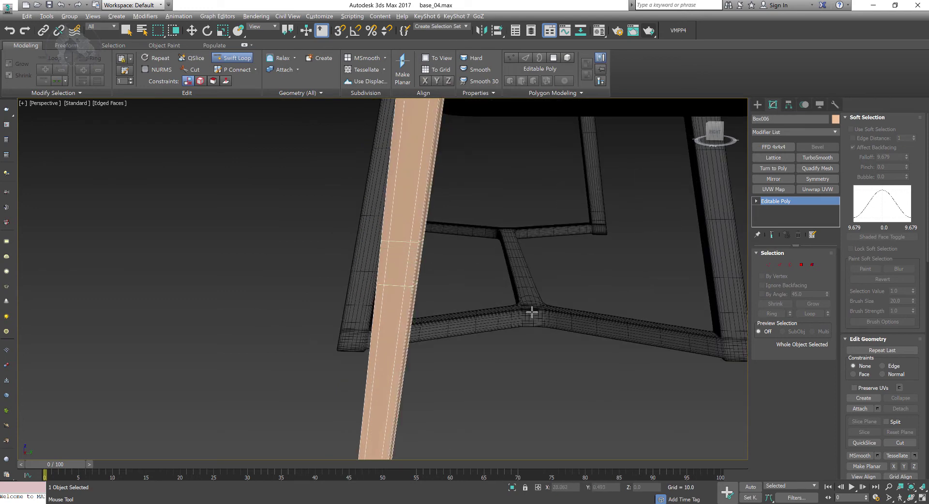
{"action": "middle_click_drag", "start_coordinate": [531, 312], "coordinate": [788, 312], "text": "alt"}
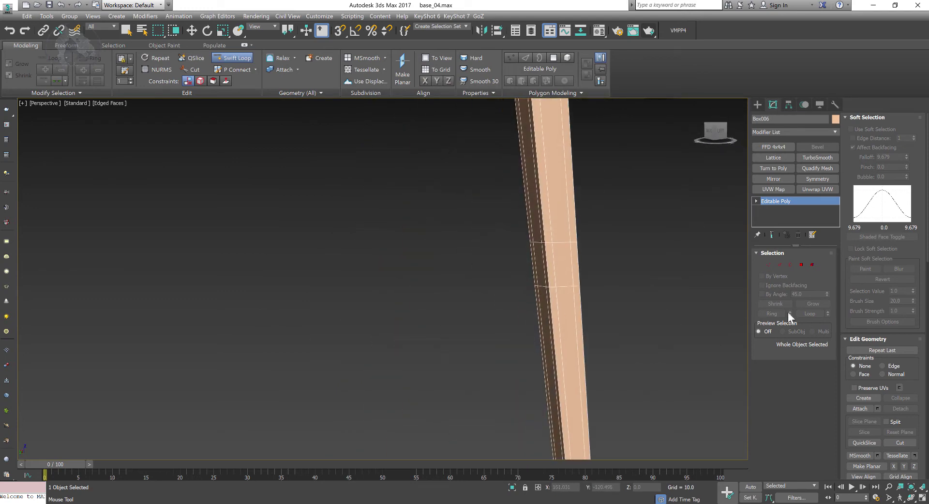
{"action": "left_click", "coordinate": [801, 264]}
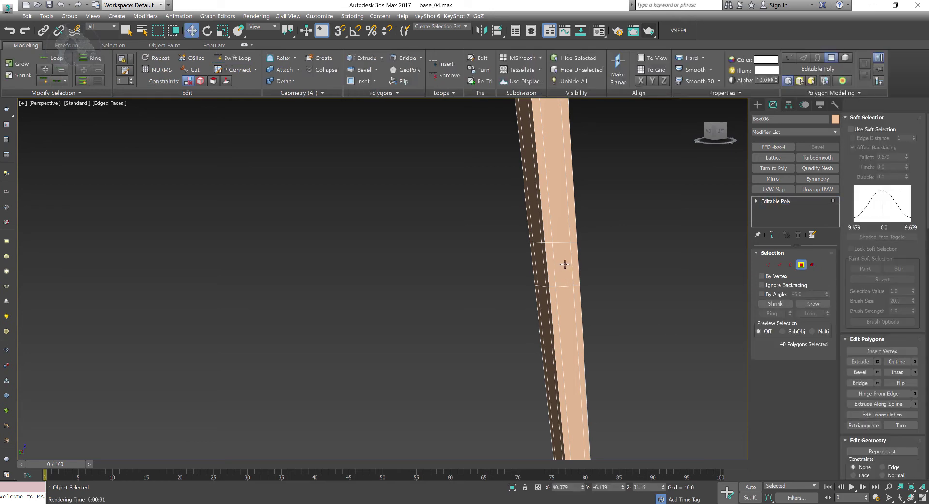
{"action": "left_click", "coordinate": [565, 263]}
{"action": "scroll", "coordinate": [586, 276], "scroll_direction": "up", "scroll_amount": 4}
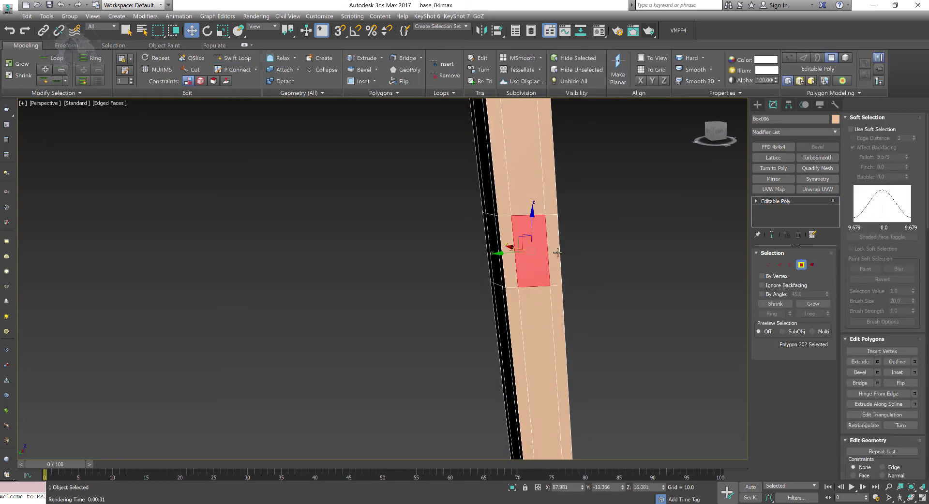
{"action": "left_click", "coordinate": [557, 252], "text": "ctrl"}
{"action": "left_click", "coordinate": [503, 234], "text": "ctrl"}
Extrude the three selected leg polygons as a group by 10.0 to start a lower crossbar
{"action": "scroll", "coordinate": [584, 267], "scroll_direction": "down", "scroll_amount": 5}
{"action": "middle_click_drag", "start_coordinate": [638, 282], "coordinate": [587, 250]}
{"action": "right_click", "coordinate": [492, 266]}
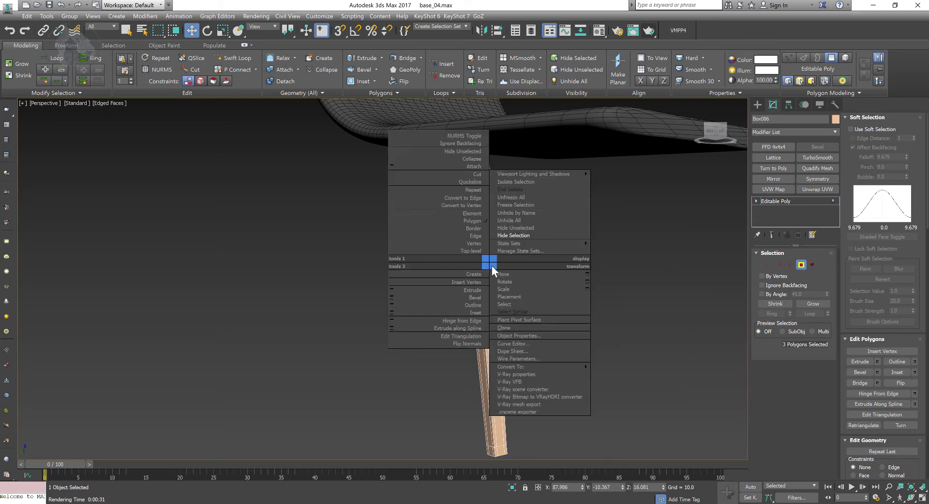
{"action": "left_click", "coordinate": [391, 286]}
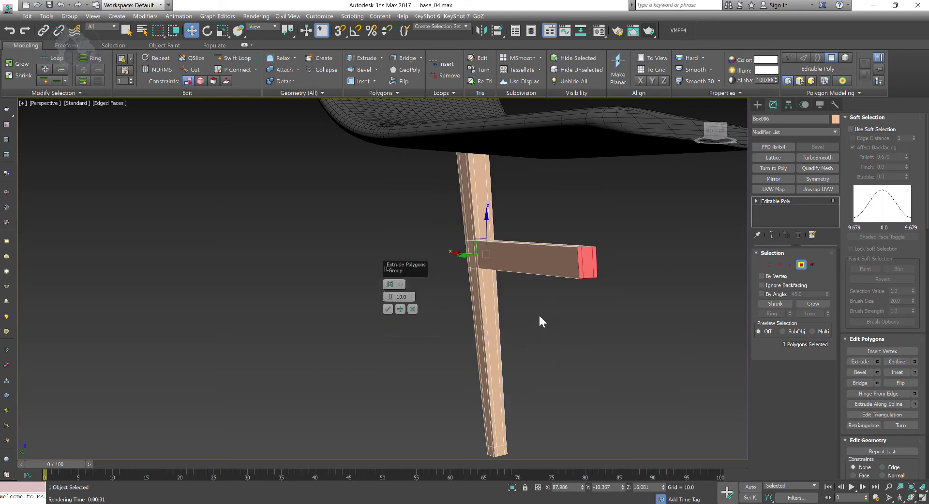
{"action": "left_click", "coordinate": [388, 310]}
Move the crossbar's end polygons along Y to about -3.884 in the Top view to angle the bar
{"action": "middle_click_drag", "start_coordinate": [386, 310], "coordinate": [600, 324], "text": "alt"}
{"action": "key", "text": "alt+w"}
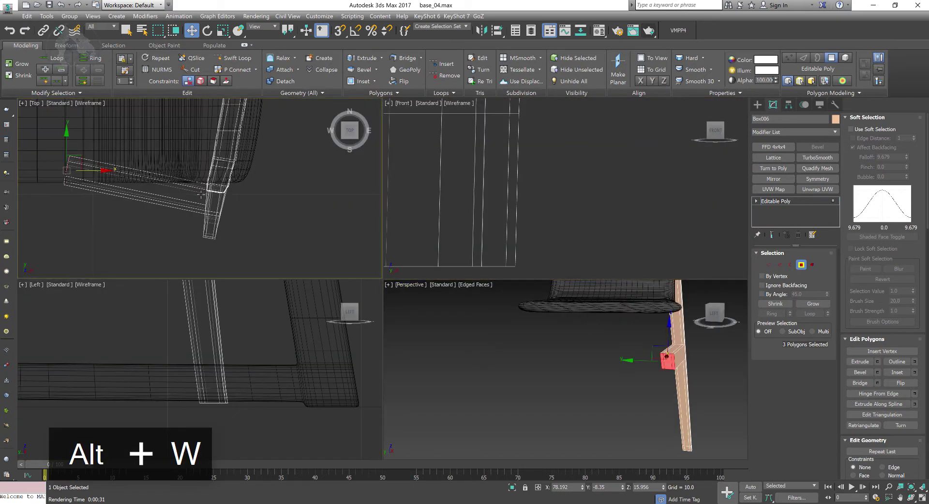
{"action": "key", "text": "alt+w"}
{"action": "left_click_drag", "start_coordinate": [333, 248], "coordinate": [350, 145]}
{"action": "key", "text": "alt+w"}
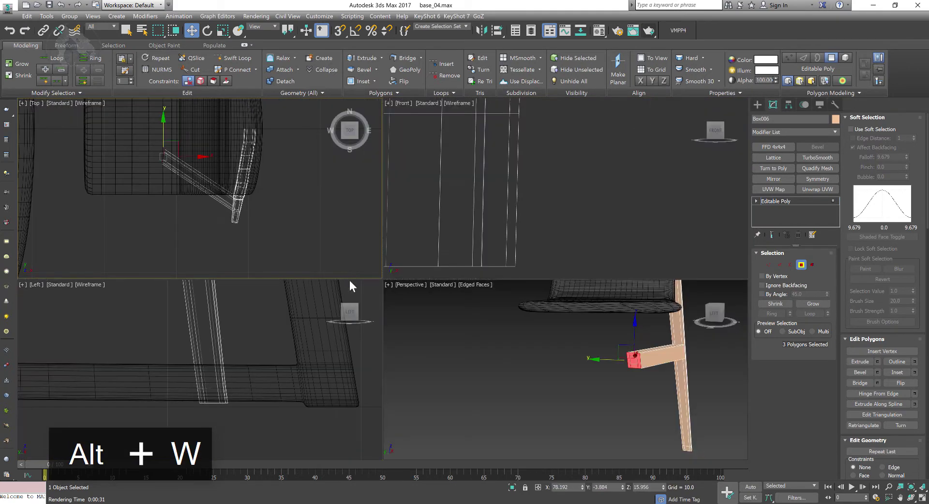
Move the crossbar's end polygons along Y to the chair's centre line and set their Y position to 0
{"action": "key", "text": "alt+w"}
{"action": "scroll", "coordinate": [503, 329], "scroll_direction": "up", "scroll_amount": 3}
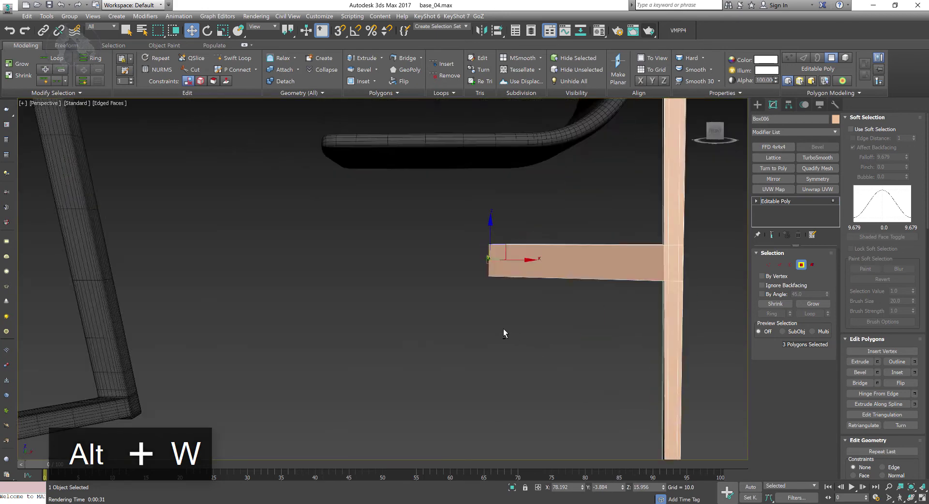
{"action": "middle_click_drag", "start_coordinate": [503, 329], "coordinate": [452, 286], "text": "alt"}
{"action": "scroll", "coordinate": [489, 322], "scroll_direction": "down", "scroll_amount": 3}
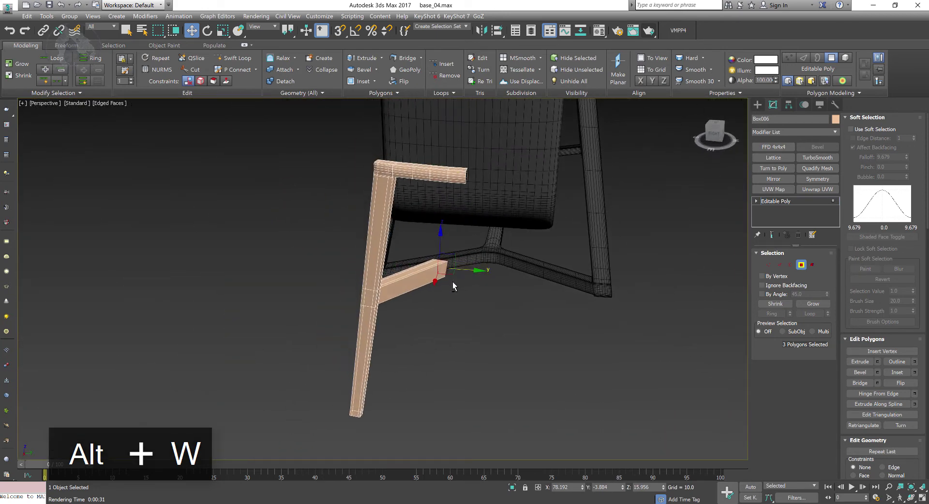
{"action": "left_click_drag", "start_coordinate": [463, 270], "coordinate": [492, 274]}
{"action": "key", "text": "alt+w"}
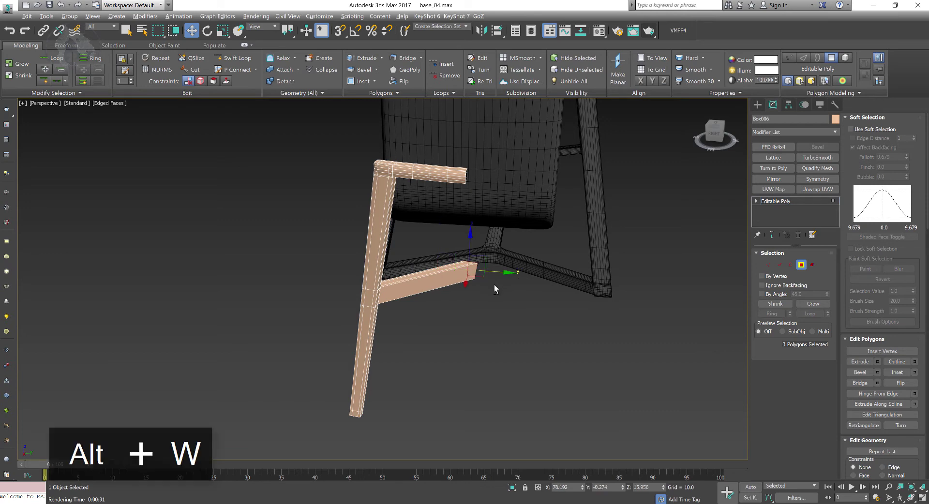
{"action": "key", "text": "alt+w"}
{"action": "scroll", "coordinate": [603, 464], "scroll_direction": "down", "scroll_amount": 3}
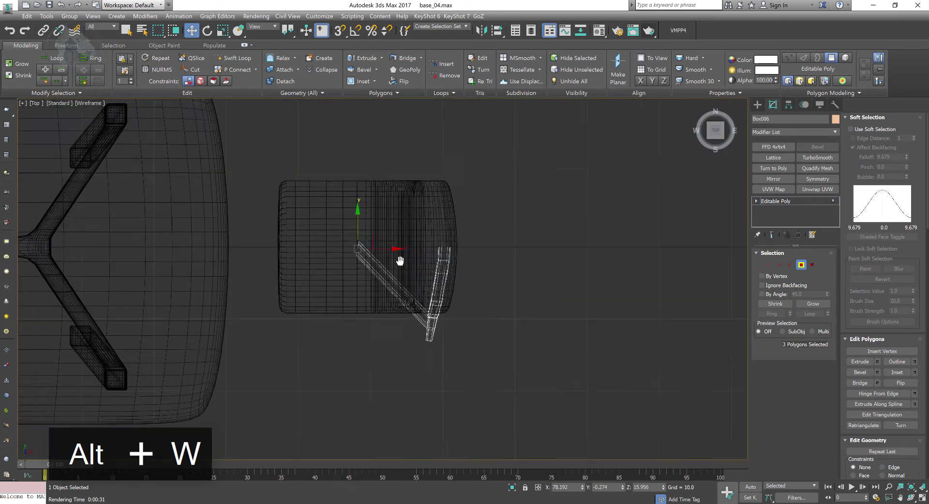
{"action": "scroll", "coordinate": [603, 464], "scroll_direction": "up", "scroll_amount": 2}
{"action": "right_click", "coordinate": [622, 488]}
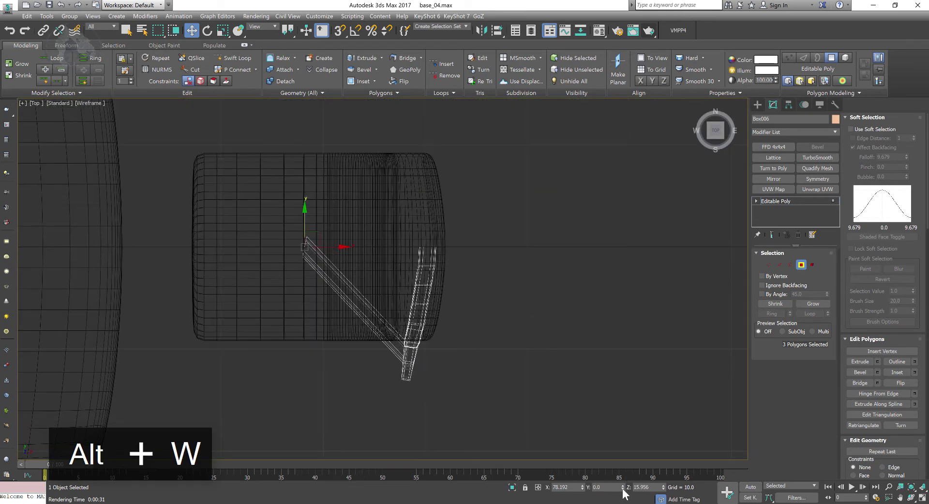
Rotate the crossbar's end polygons about the Z axis to turn the end face toward the chair's centre plane
{"action": "middle_click_drag", "start_coordinate": [472, 400], "coordinate": [539, 385]}
{"action": "key", "text": "alt+w"}
{"action": "right_click", "coordinate": [608, 411]}
{"action": "key", "text": "alt+w"}
{"action": "key", "text": "e"}
{"action": "key", "text": "z"}
{"action": "scroll", "coordinate": [553, 344], "scroll_direction": "down", "scroll_amount": 3}
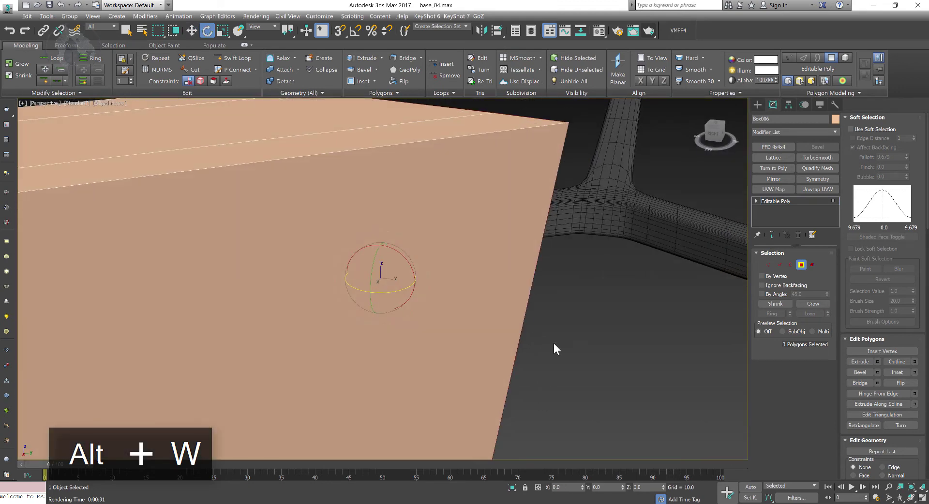
{"action": "middle_click_drag", "start_coordinate": [560, 343], "coordinate": [532, 344], "text": "alt"}
{"action": "scroll", "coordinate": [555, 346], "scroll_direction": "down", "scroll_amount": 2}
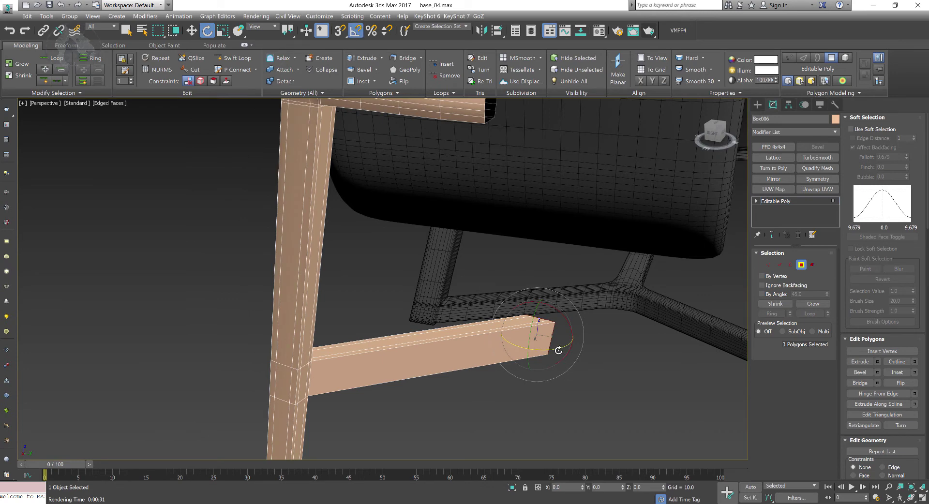
{"action": "left_click_drag", "start_coordinate": [559, 350], "coordinate": [551, 349]}
{"action": "key", "text": "ctrl+z"}
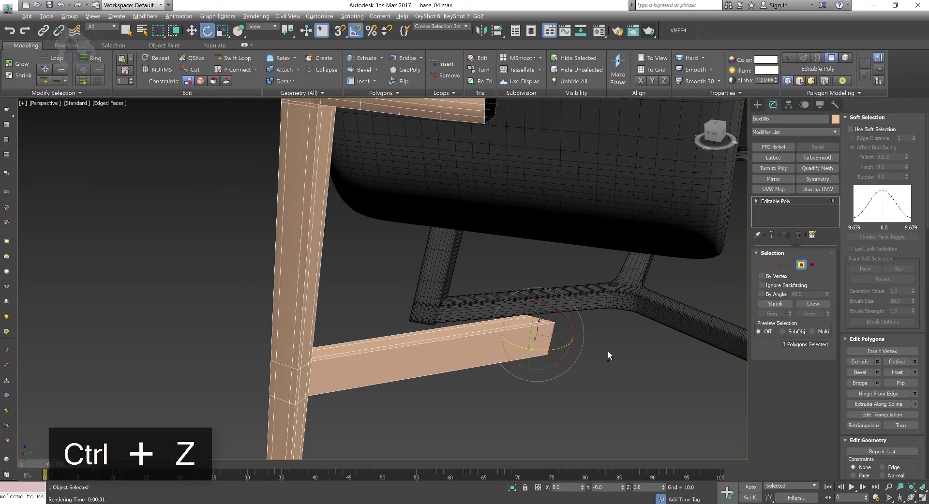
{"action": "middle_click_drag", "start_coordinate": [608, 356], "coordinate": [575, 357], "text": "alt"}
{"action": "left_click_drag", "start_coordinate": [556, 349], "coordinate": [543, 352]}
{"action": "mouse_move", "coordinate": [573, 370]}
{"action": "middle_mouse_down", "text": "alt"}
{"action": "mouse_move", "coordinate": [588, 365]}
{"action": "mouse_move", "coordinate": [565, 362]}
{"action": "middle_mouse_up", "text": "alt"}
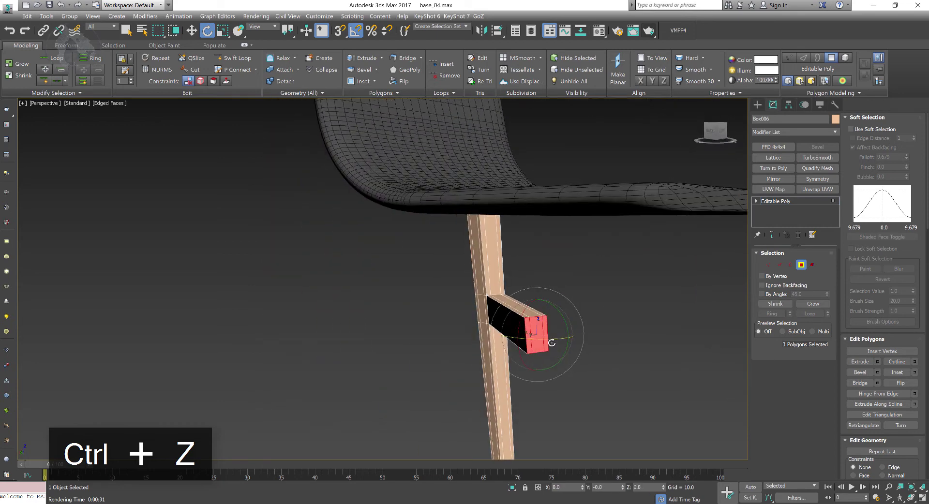
{"action": "left_click_drag", "start_coordinate": [551, 343], "coordinate": [533, 338]}
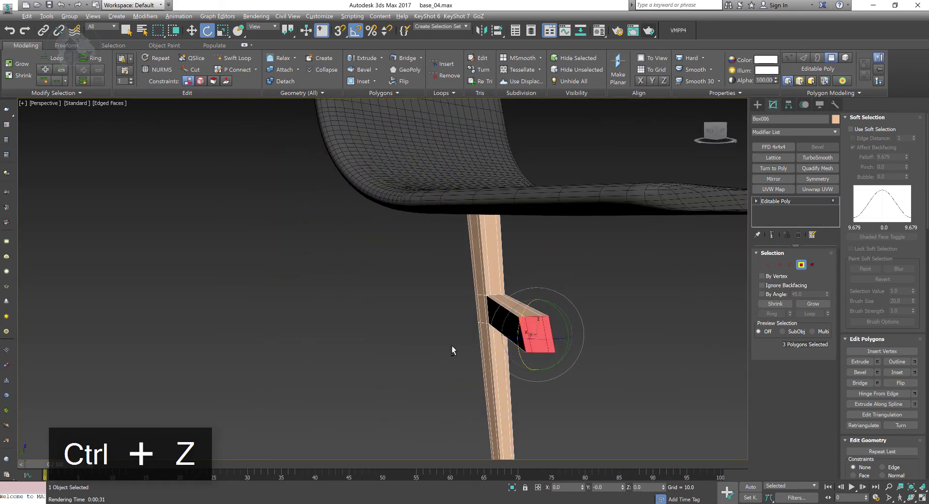
Flatten the crossbar's eight end vertices into one straight line by scaling them along Y in the Top view
{"action": "middle_click_drag", "start_coordinate": [451, 345], "coordinate": [490, 348], "text": "alt"}
{"action": "key", "text": "alt+w"}
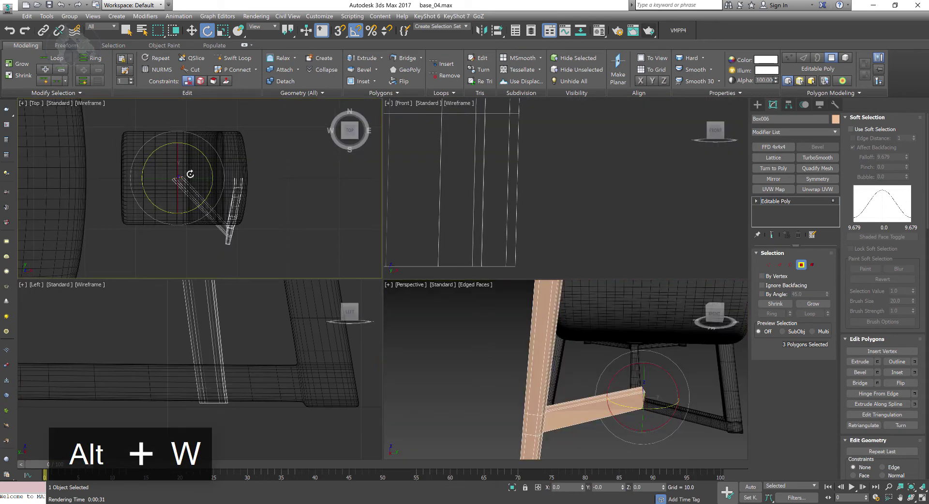
{"action": "key", "text": "alt+w"}
{"action": "key", "text": "w"}
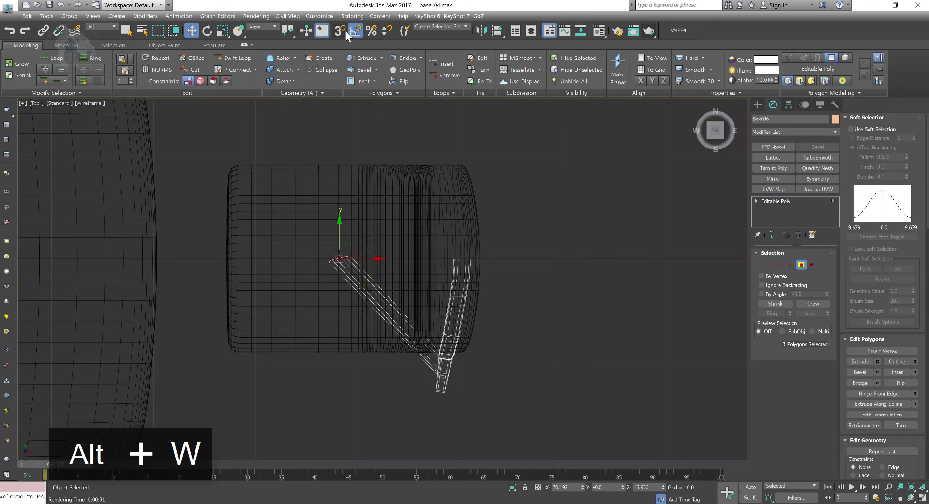
{"action": "middle_click_drag", "start_coordinate": [497, 266], "coordinate": [559, 265]}
{"action": "scroll", "coordinate": [558, 265], "scroll_direction": "up", "scroll_amount": 2}
{"action": "left_click", "coordinate": [768, 265]}
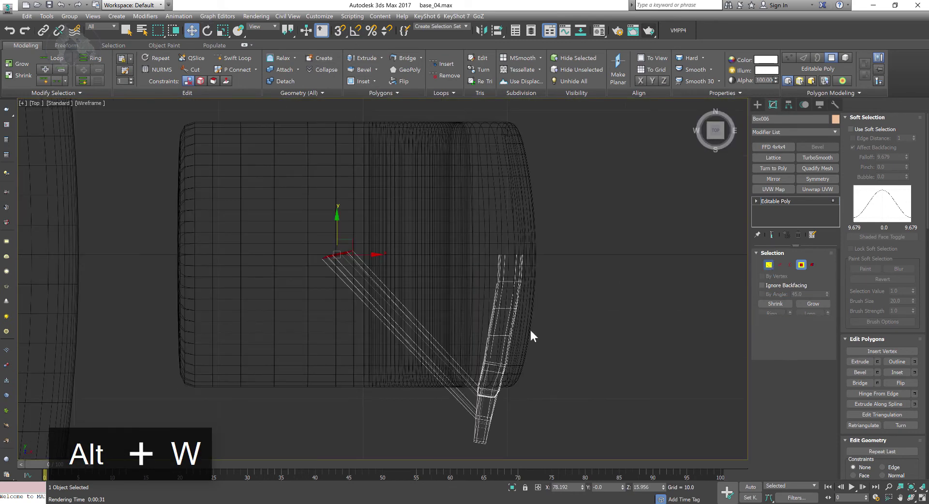
{"action": "middle_click_drag", "start_coordinate": [401, 294], "coordinate": [435, 300]}
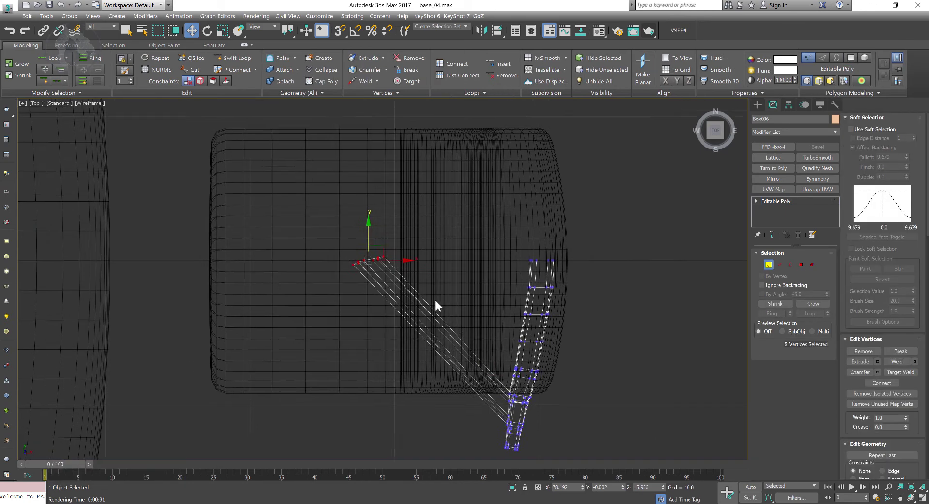
{"action": "scroll", "coordinate": [435, 300], "scroll_direction": "up", "scroll_amount": 3}
{"action": "middle_click_drag", "start_coordinate": [405, 269], "coordinate": [405, 283]}
{"action": "key", "text": "r"}
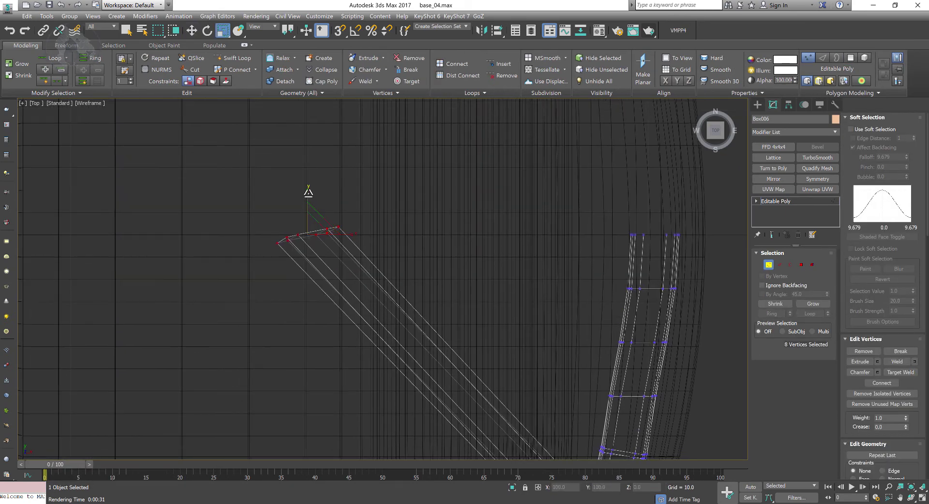
{"action": "left_click_drag", "start_coordinate": [308, 192], "coordinate": [312, 13]}
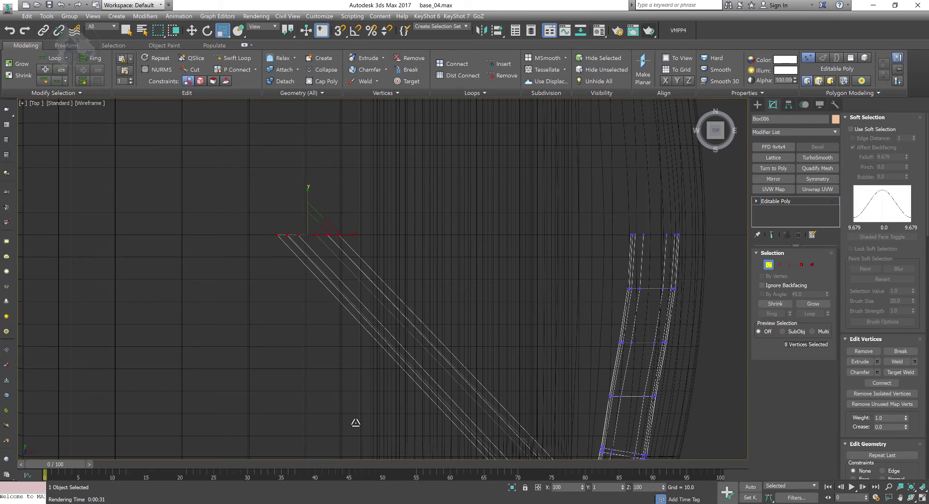
{"action": "key", "text": "w"}
Delete the three polygons capping the crossbar's inner end and leave polygon editing
{"action": "key", "text": "alt+w"}
{"action": "scroll", "coordinate": [545, 387], "scroll_direction": "up", "scroll_amount": 2}
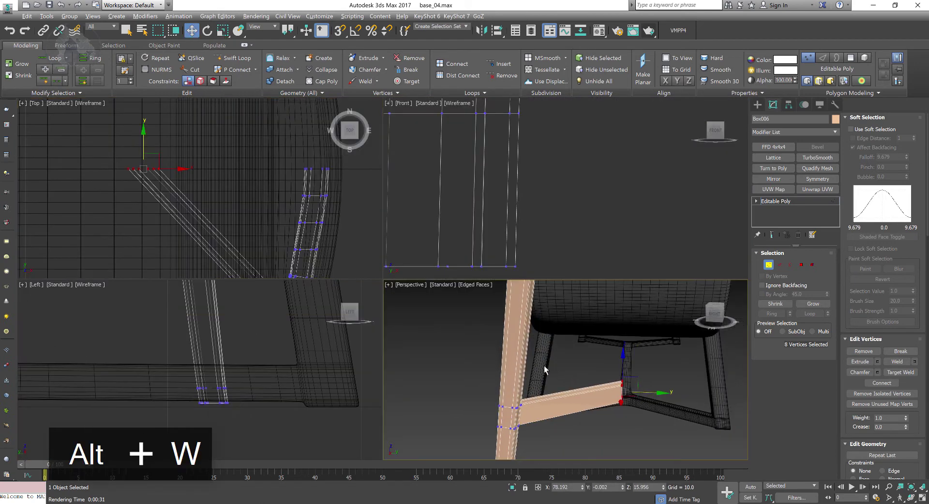
{"action": "key", "text": "alt+w"}
{"action": "mouse_move", "coordinate": [544, 365]}
{"action": "middle_mouse_down", "text": "alt"}
{"action": "mouse_move", "coordinate": [523, 359]}
{"action": "mouse_move", "coordinate": [542, 349]}
{"action": "middle_mouse_up", "text": "alt"}
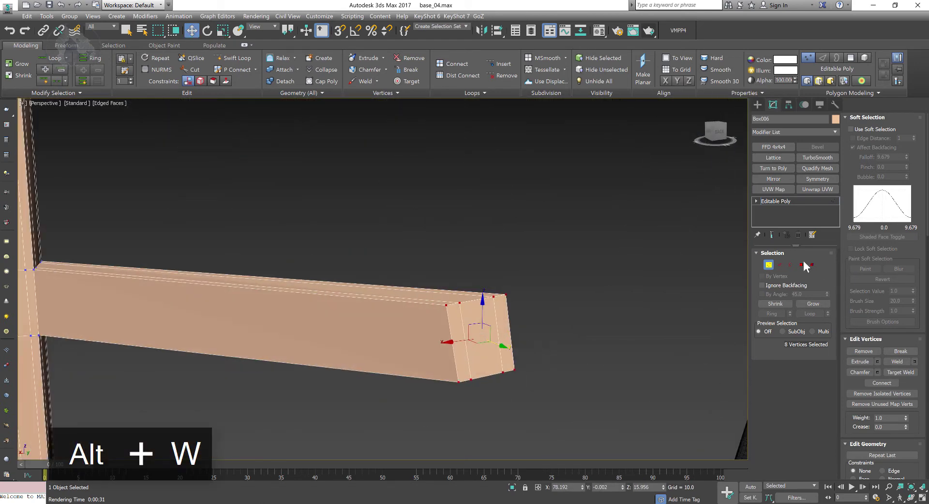
{"action": "key", "text": "4"}
{"action": "left_click", "coordinate": [486, 342]}
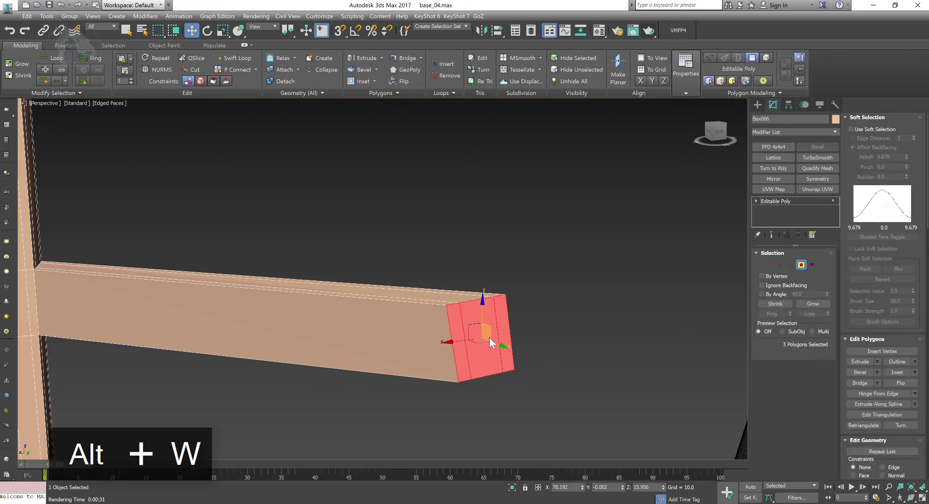
{"action": "key", "text": "Delete"}
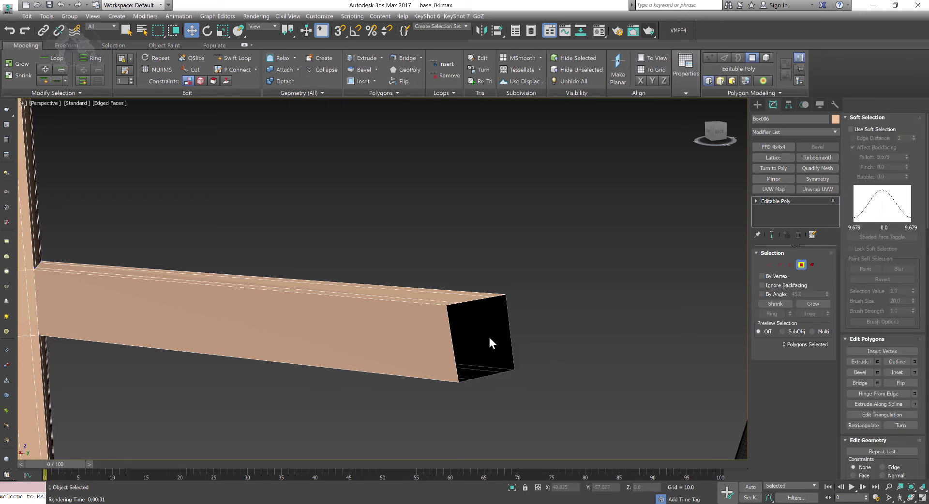
{"action": "left_click", "coordinate": [801, 266]}
Add Swift Loop edge loops around the leg's two crossbar-joint loops and one across the crossbar near the leg
{"action": "scroll", "coordinate": [488, 315], "scroll_direction": "down", "scroll_amount": 4}
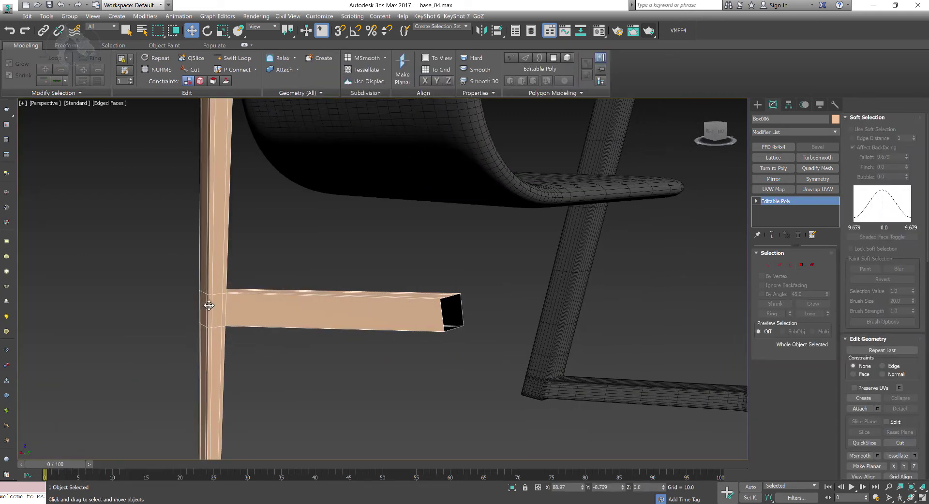
{"action": "middle_click_drag", "start_coordinate": [357, 340], "coordinate": [353, 304], "text": "alt"}
{"action": "scroll", "coordinate": [353, 305], "scroll_direction": "up", "scroll_amount": 4}
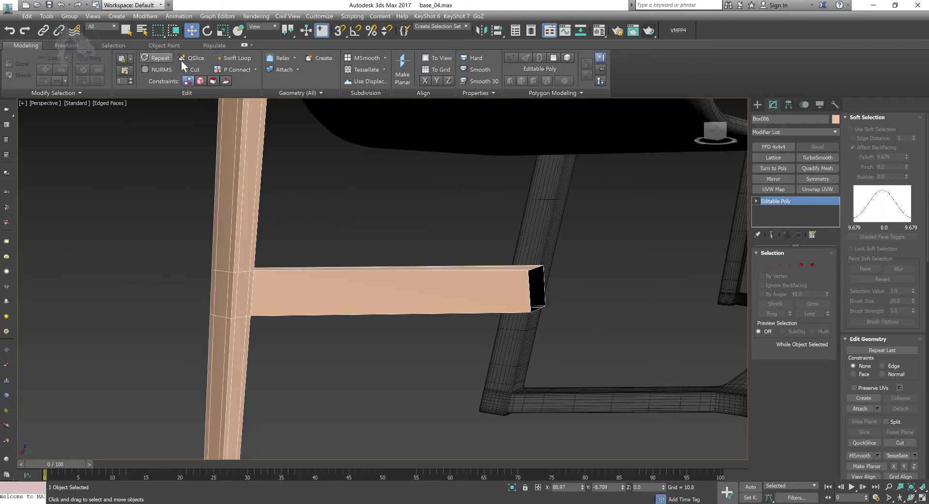
{"action": "left_click", "coordinate": [235, 58]}
{"action": "scroll", "coordinate": [457, 293], "scroll_direction": "up", "scroll_amount": 3}
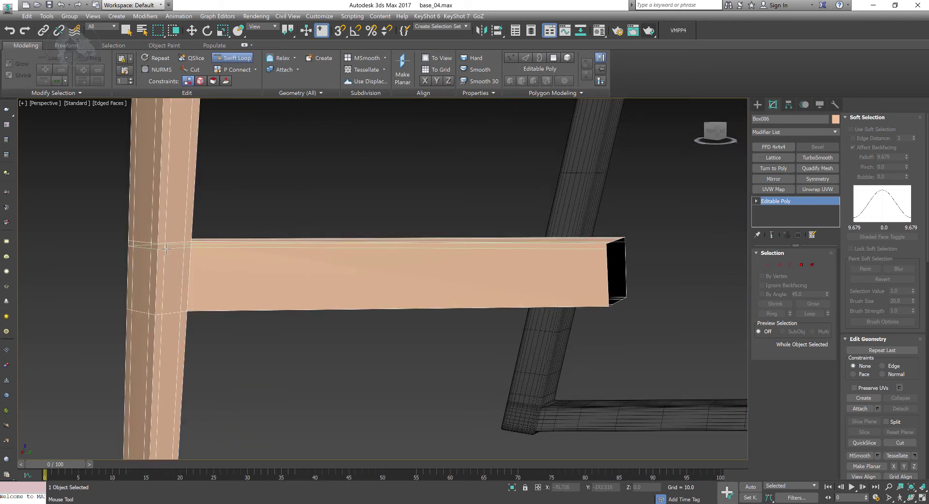
{"action": "left_click", "coordinate": [158, 319]}
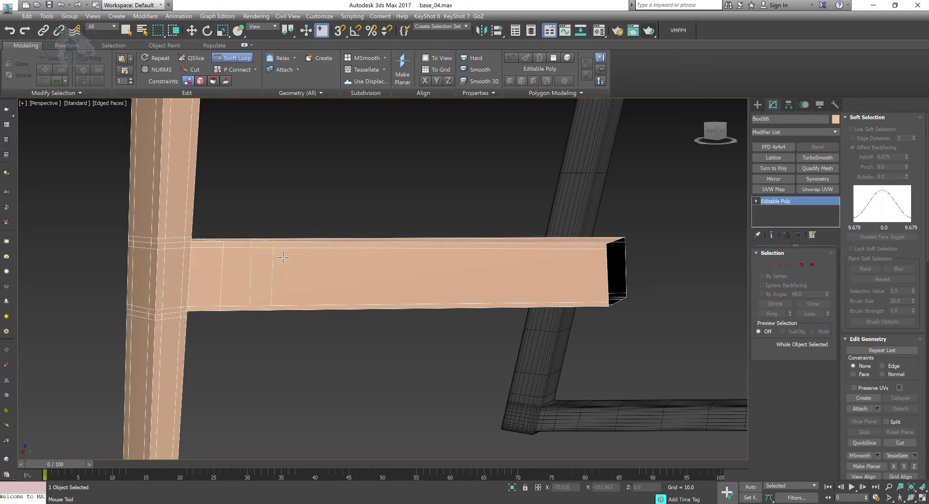
{"action": "middle_click_drag", "start_coordinate": [283, 258], "coordinate": [274, 273], "text": "alt"}
{"action": "right_click", "coordinate": [274, 273], "text": "alt"}
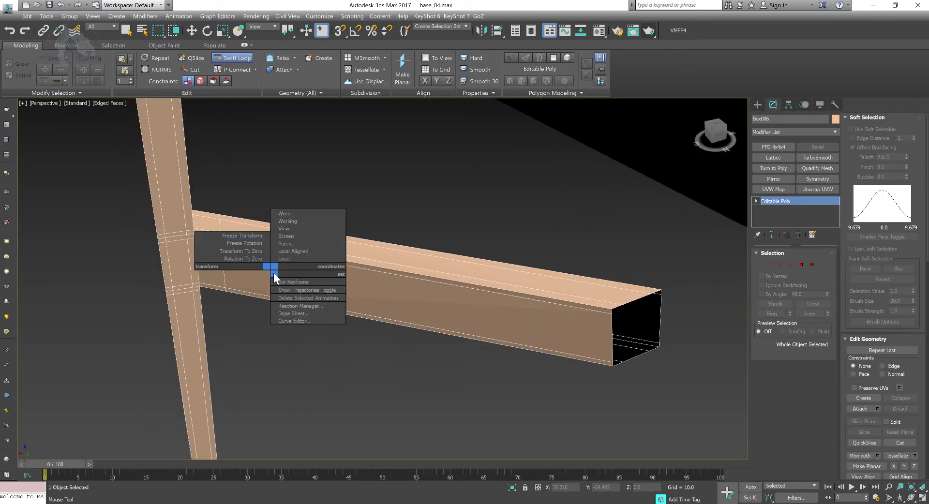
{"action": "right_click", "coordinate": [253, 195]}
{"action": "middle_click_drag", "start_coordinate": [277, 204], "coordinate": [302, 199]}
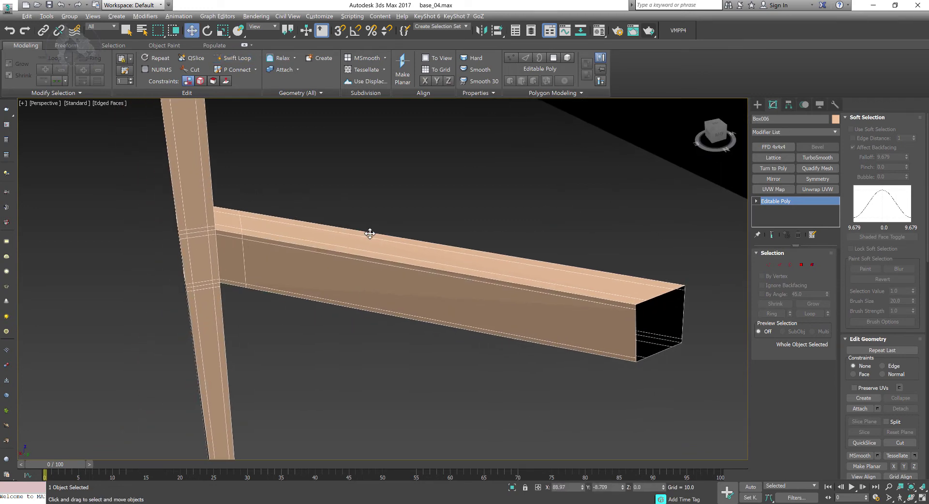
{"action": "middle_click_drag", "start_coordinate": [369, 234], "coordinate": [228, 235], "text": "alt"}
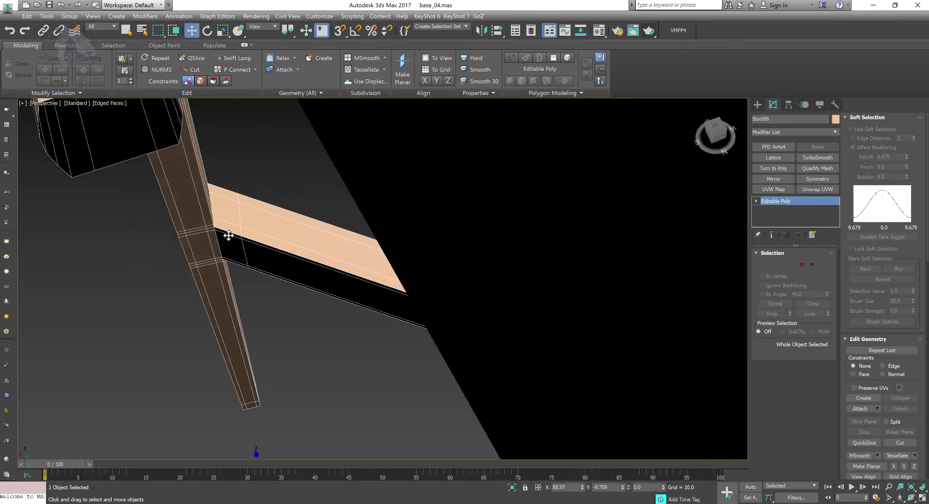
Slide the crossbar's new 12-edge loop close to the leg with the Edge constraint on, then deselect it
{"action": "left_click", "coordinate": [780, 265]}
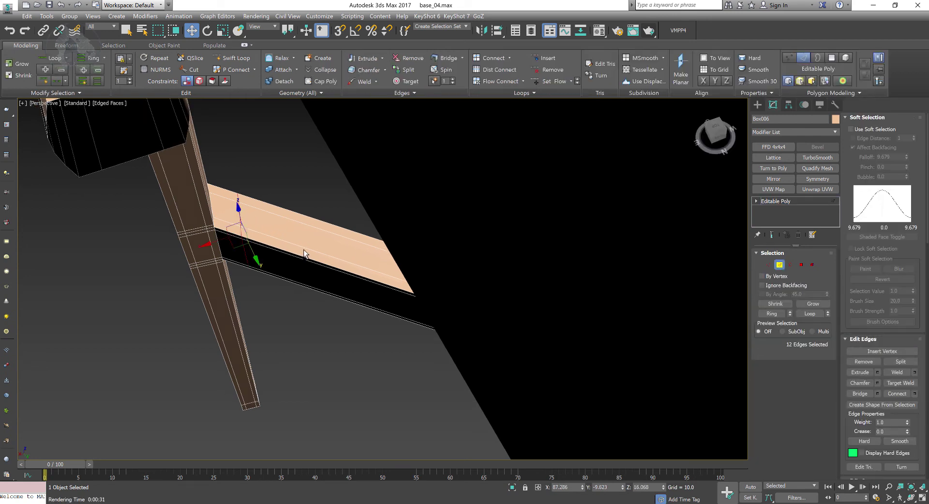
{"action": "middle_click_drag", "start_coordinate": [304, 249], "coordinate": [840, 208], "text": "alt"}
{"action": "scroll", "coordinate": [852, 170], "scroll_direction": "down", "scroll_amount": 5}
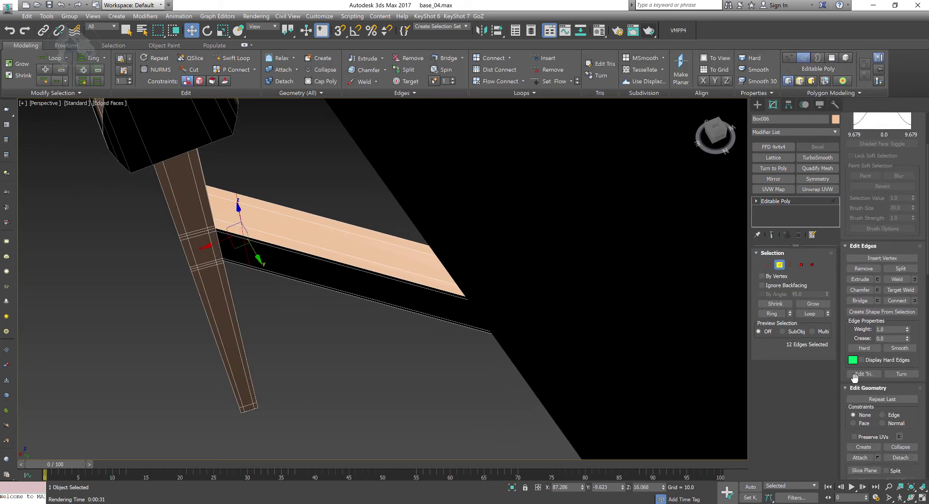
{"action": "left_click", "coordinate": [883, 393]}
{"action": "middle_click_drag", "start_coordinate": [307, 293], "coordinate": [274, 276], "text": "alt"}
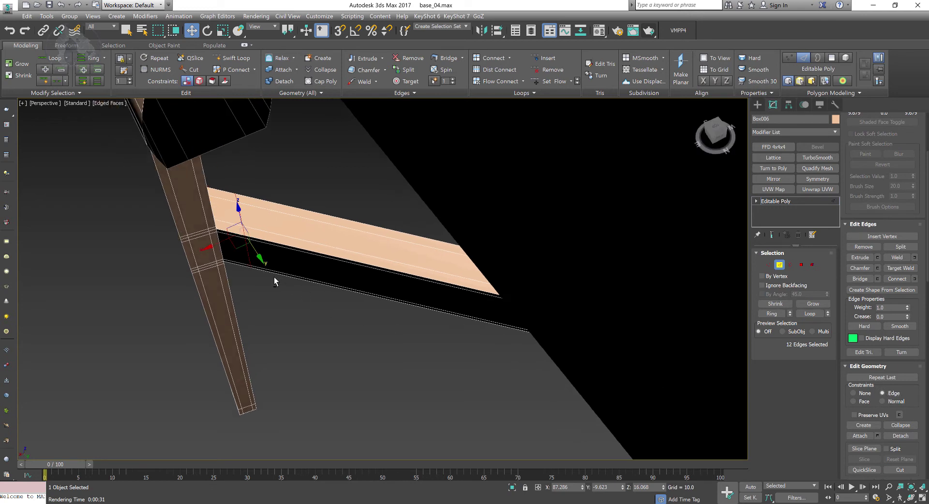
{"action": "left_click", "coordinate": [210, 243]}
{"action": "key", "text": "ctrl+z"}
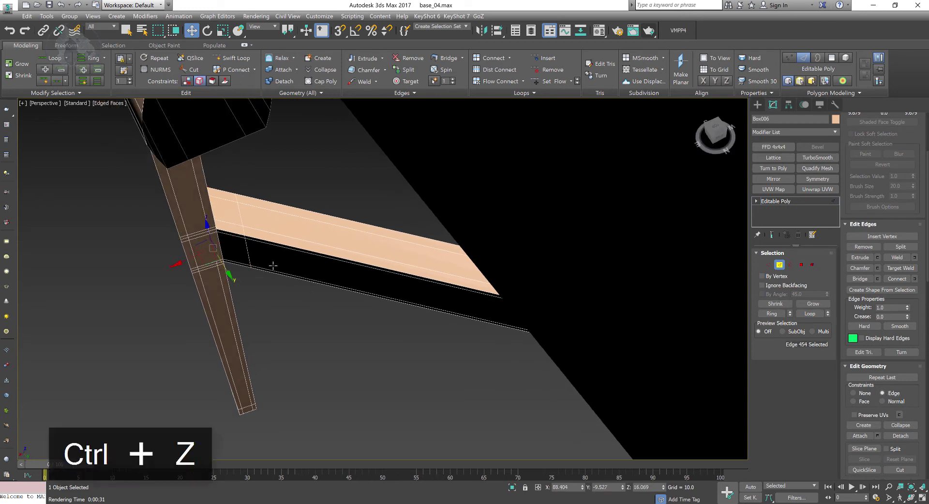
{"action": "left_click_drag", "start_coordinate": [211, 247], "coordinate": [199, 250]}
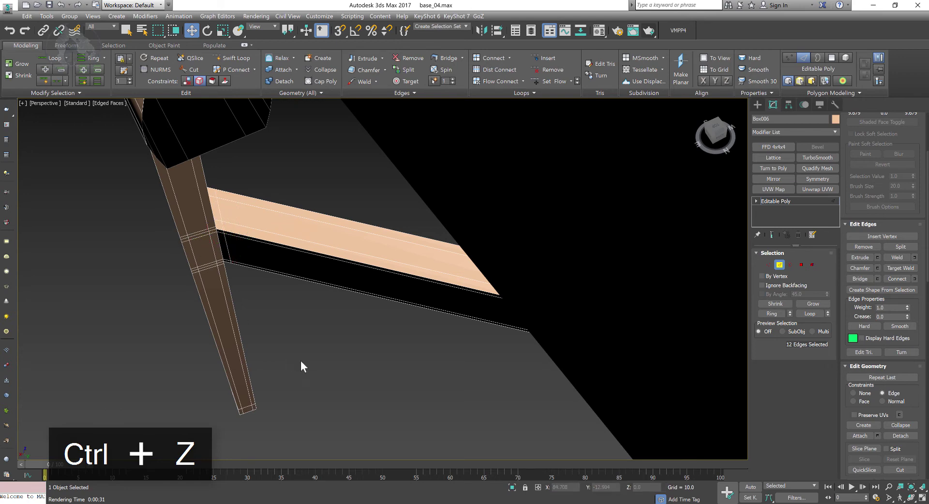
{"action": "left_click", "coordinate": [300, 361]}
Examine the leg's upper corner, seat support bar and lower crossbar joint from several angles
{"action": "middle_click_drag", "start_coordinate": [300, 361], "coordinate": [399, 369], "text": "alt"}
{"action": "middle_click_drag", "start_coordinate": [477, 336], "coordinate": [454, 334], "text": "alt"}
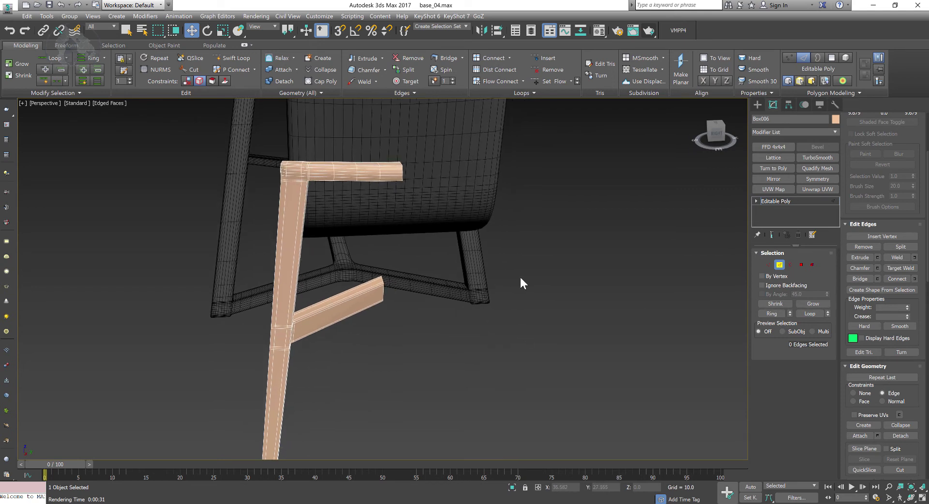
{"action": "middle_click_drag", "start_coordinate": [531, 269], "coordinate": [343, 213], "text": "alt"}
{"action": "scroll", "coordinate": [342, 213], "scroll_direction": "up", "scroll_amount": 4}
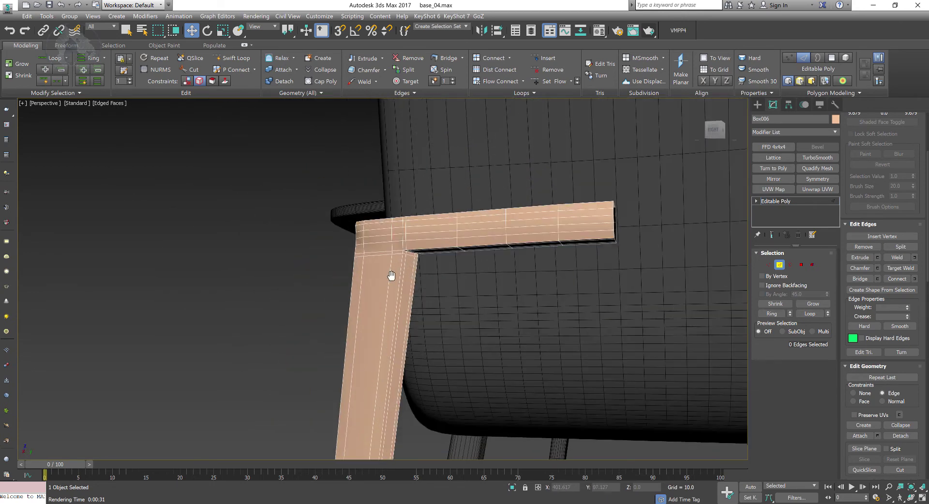
{"action": "scroll", "coordinate": [391, 275], "scroll_direction": "down", "scroll_amount": 5}
{"action": "middle_click_drag", "start_coordinate": [452, 365], "coordinate": [416, 235], "text": "alt"}
{"action": "middle_click_drag", "start_coordinate": [406, 292], "coordinate": [369, 344], "text": "alt"}
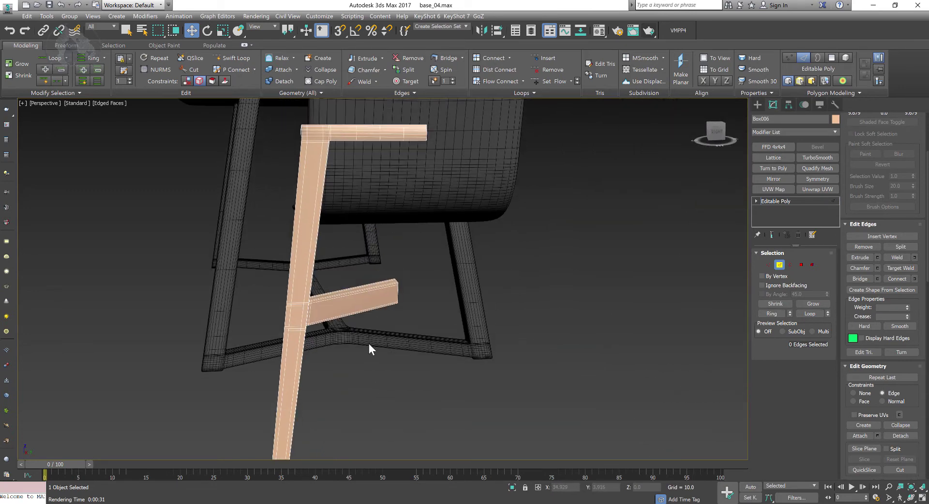
{"action": "left_click", "coordinate": [780, 265]}
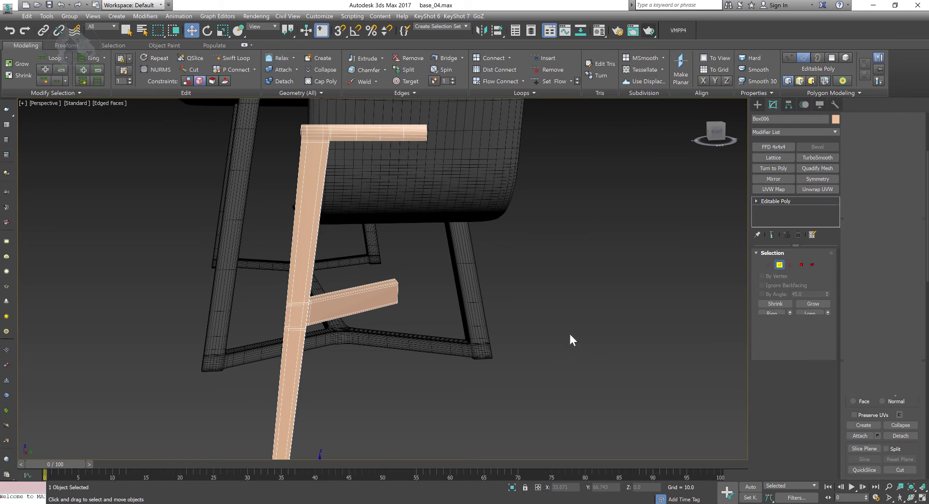
{"action": "middle_click_drag", "start_coordinate": [524, 316], "coordinate": [522, 298], "text": "alt"}
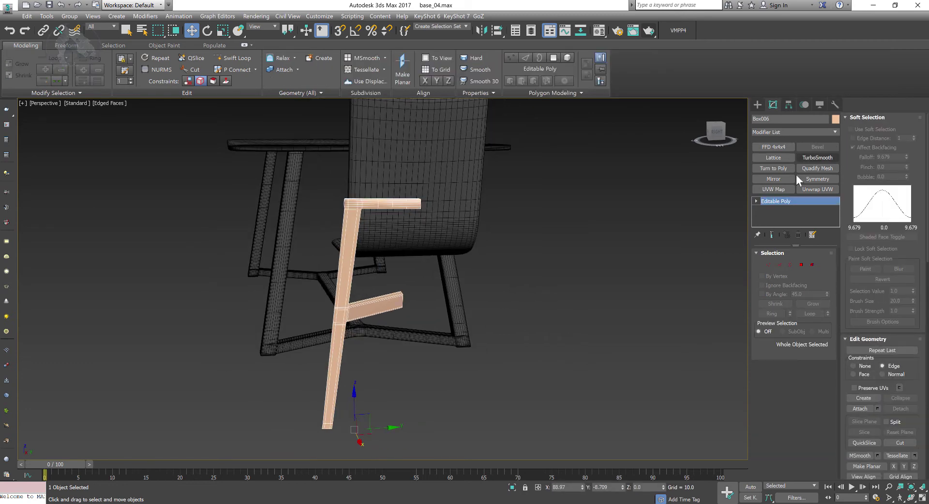
{"action": "left_click", "coordinate": [809, 179]}
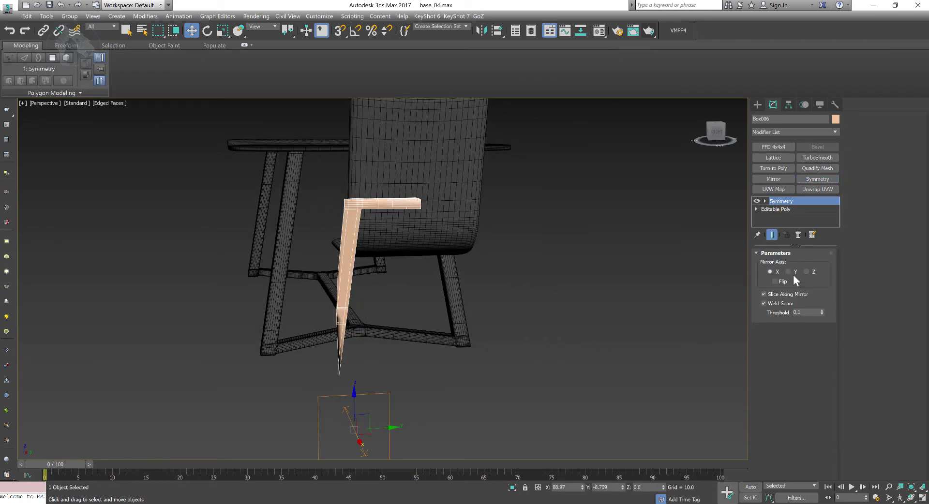
{"action": "left_click", "coordinate": [793, 274]}
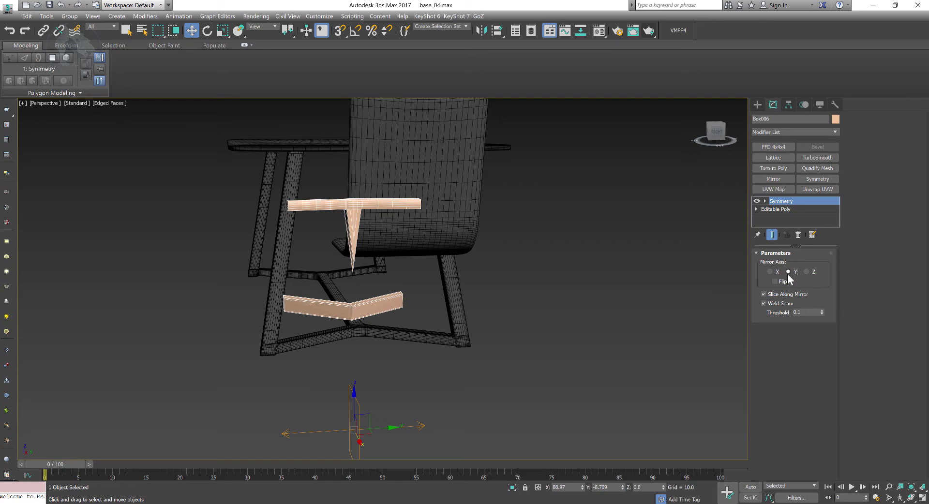
{"action": "left_click", "coordinate": [799, 234]}
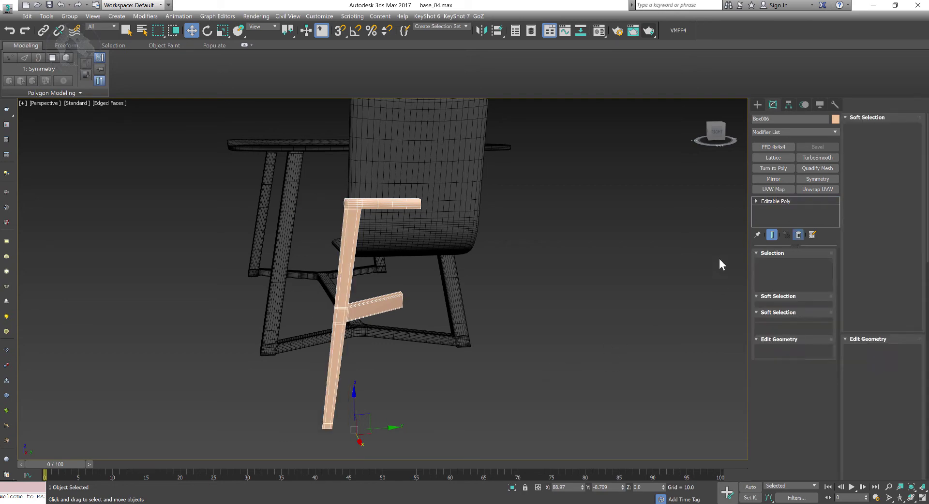
Move only the leg object's pivot onto the chair's centre line by setting its Y position to 0
{"action": "key", "text": "alt+w"}
{"action": "key", "text": "alt+w"}
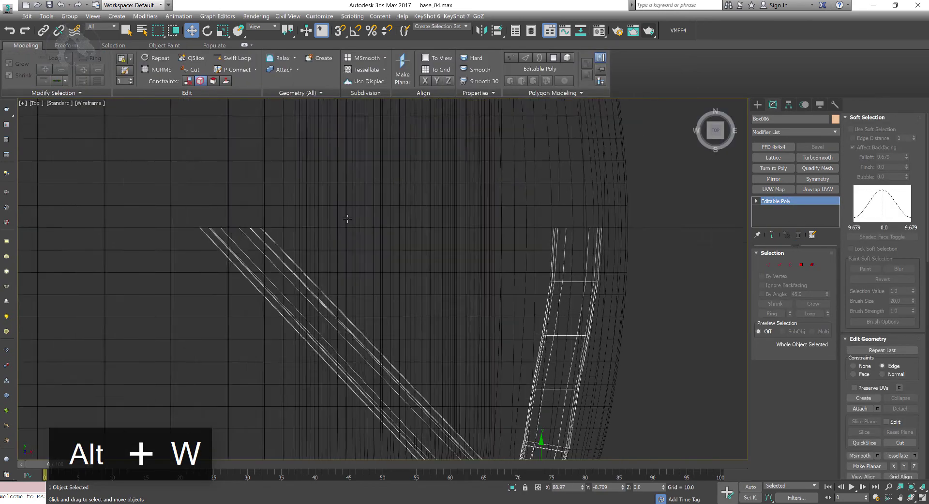
{"action": "scroll", "coordinate": [428, 232], "scroll_direction": "down", "scroll_amount": 3}
{"action": "middle_click_drag", "start_coordinate": [428, 233], "coordinate": [428, 234]}
{"action": "left_click", "coordinate": [789, 103]}
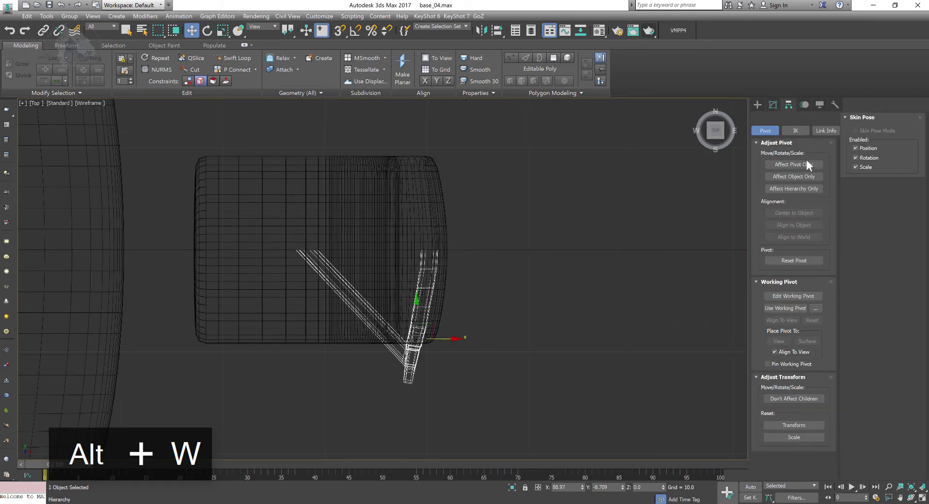
{"action": "left_click", "coordinate": [790, 165]}
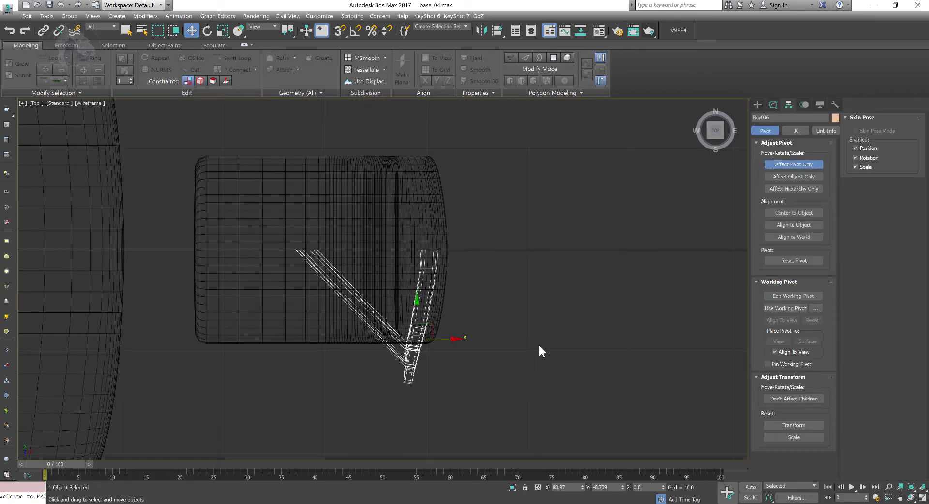
{"action": "middle_click_drag", "start_coordinate": [539, 345], "coordinate": [544, 358]}
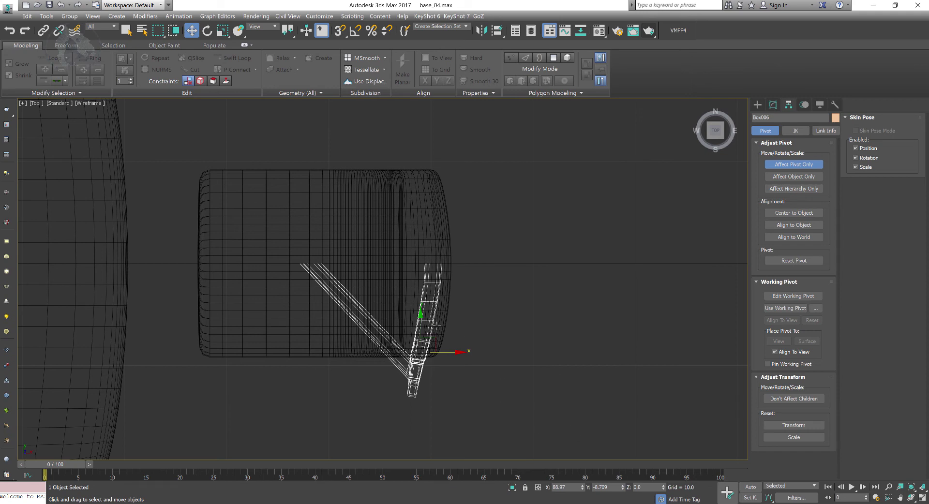
{"action": "left_click_drag", "start_coordinate": [421, 326], "coordinate": [421, 294]}
{"action": "right_click", "coordinate": [623, 488]}
{"action": "middle_click_drag", "start_coordinate": [505, 338], "coordinate": [489, 344]}
{"action": "key", "text": "alt+w"}
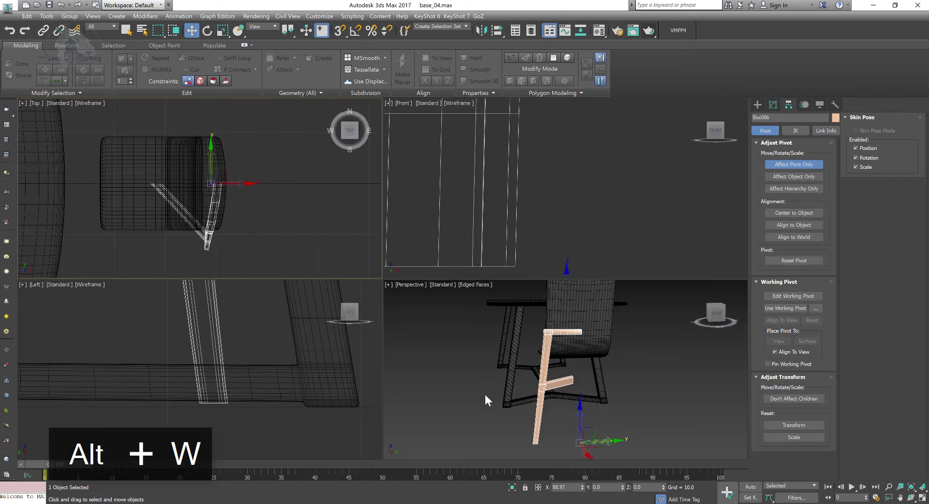
{"action": "left_click", "coordinate": [791, 167]}
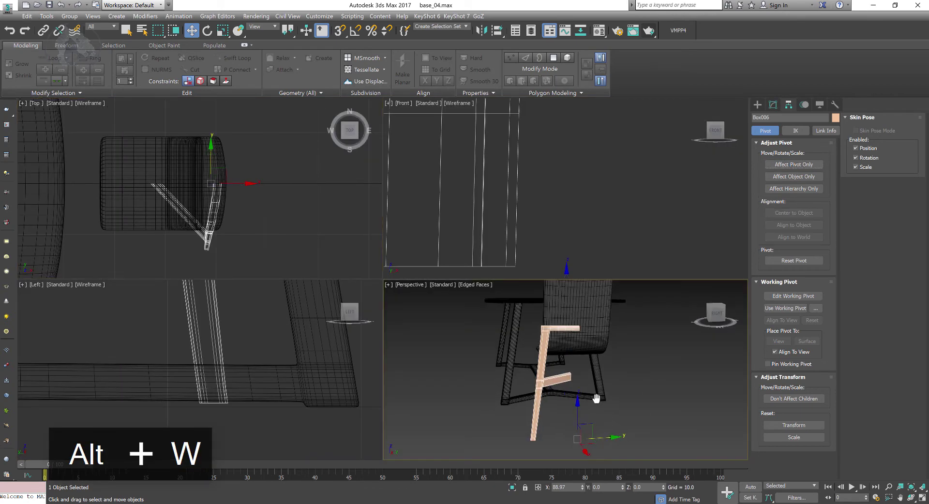
Apply a Symmetry modifier to the leg with mirror axis Y and Flip on, forming the opposite leg
{"action": "key", "text": "alt+w"}
{"action": "middle_click_drag", "start_coordinate": [576, 391], "coordinate": [528, 387], "text": "alt"}
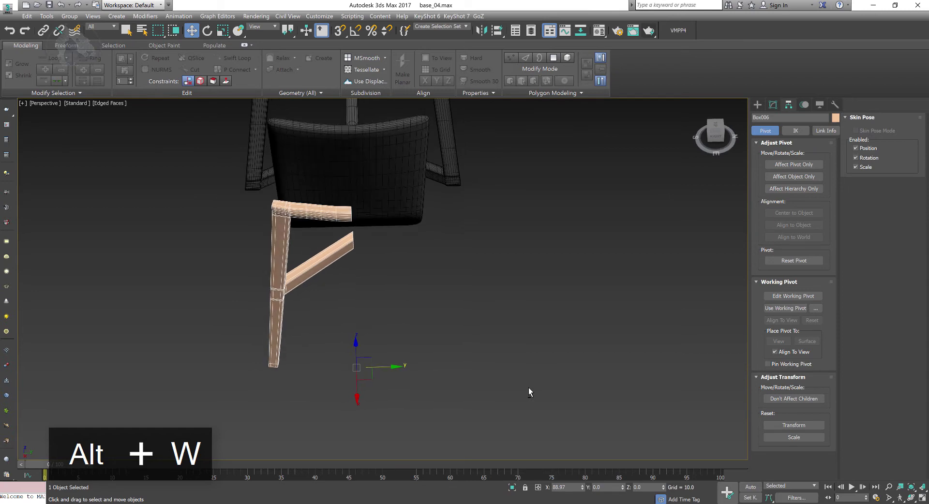
{"action": "left_click", "coordinate": [772, 105]}
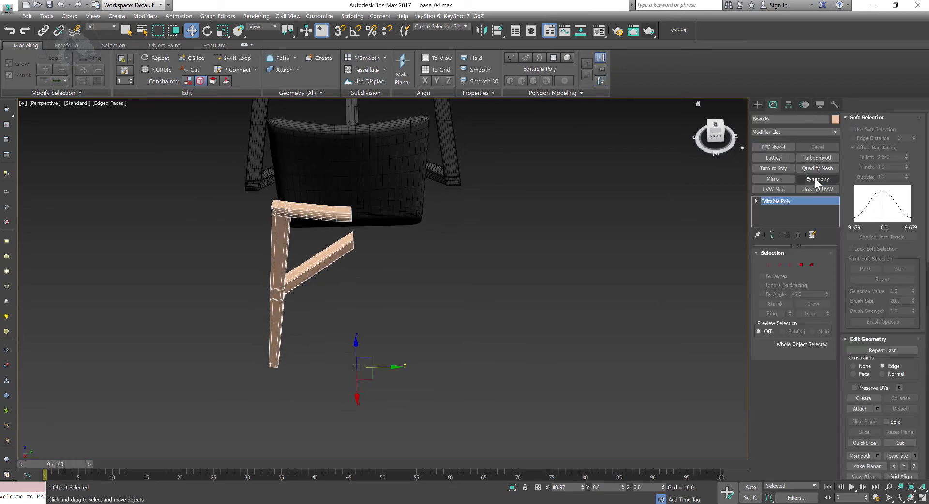
{"action": "left_click", "coordinate": [815, 179]}
{"action": "left_click", "coordinate": [789, 271]}
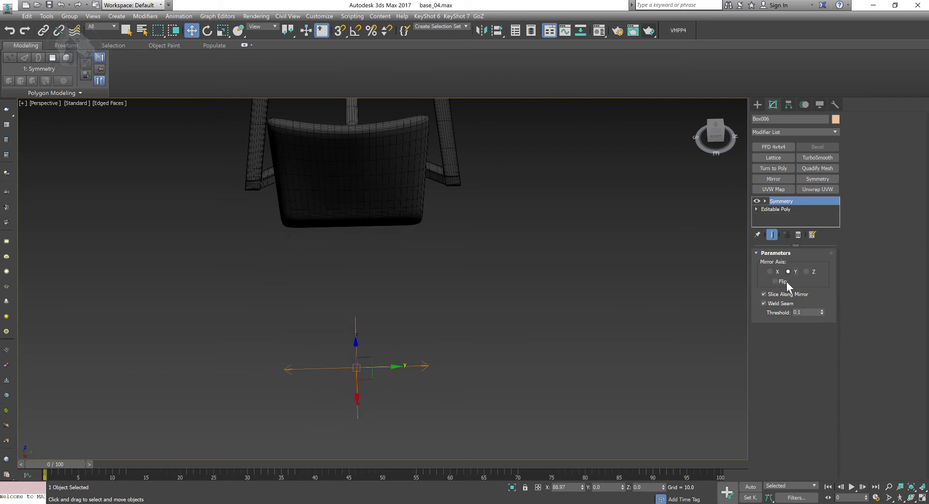
{"action": "left_click", "coordinate": [783, 281]}
{"action": "middle_click_drag", "start_coordinate": [519, 298], "coordinate": [487, 293], "text": "alt"}
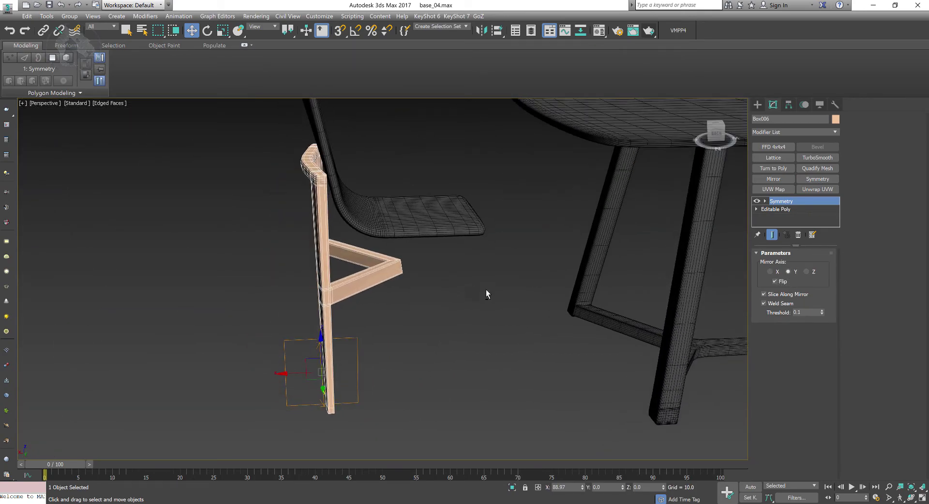
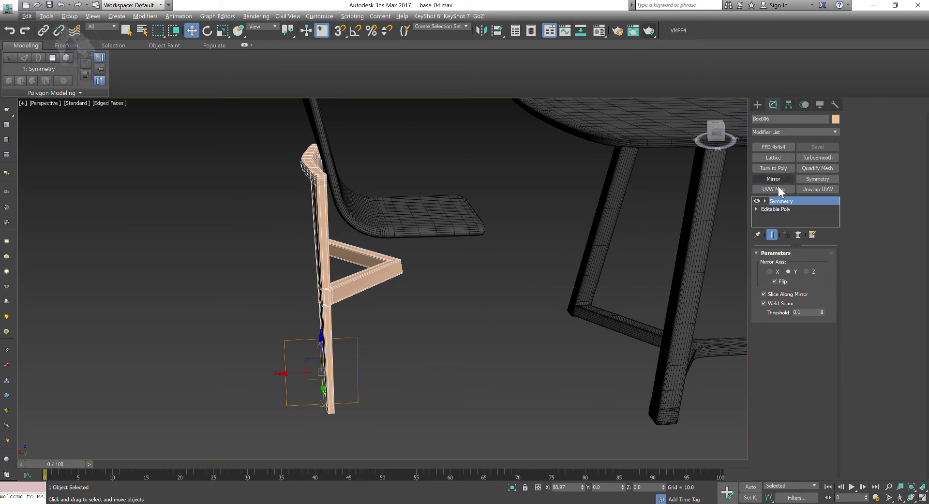
{"action": "middle_click_drag", "start_coordinate": [635, 272], "coordinate": [482, 296], "text": "alt"}
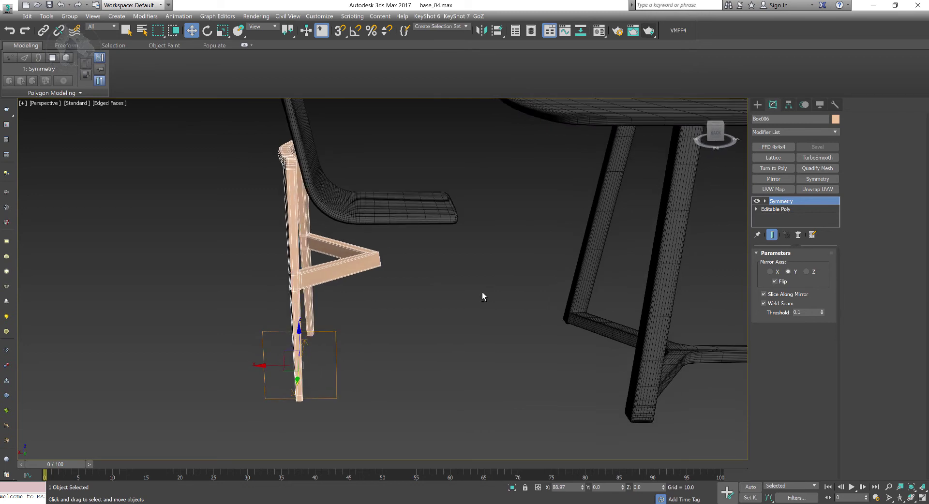
Add a second Symmetry modifier to the mirrored legs with mirror axis X and Flip on
{"action": "left_click", "coordinate": [820, 178]}
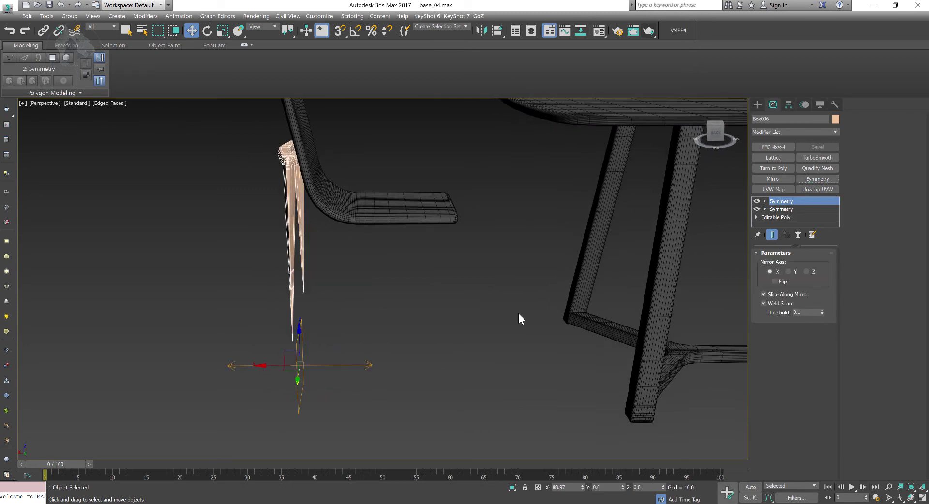
{"action": "left_click", "coordinate": [789, 272]}
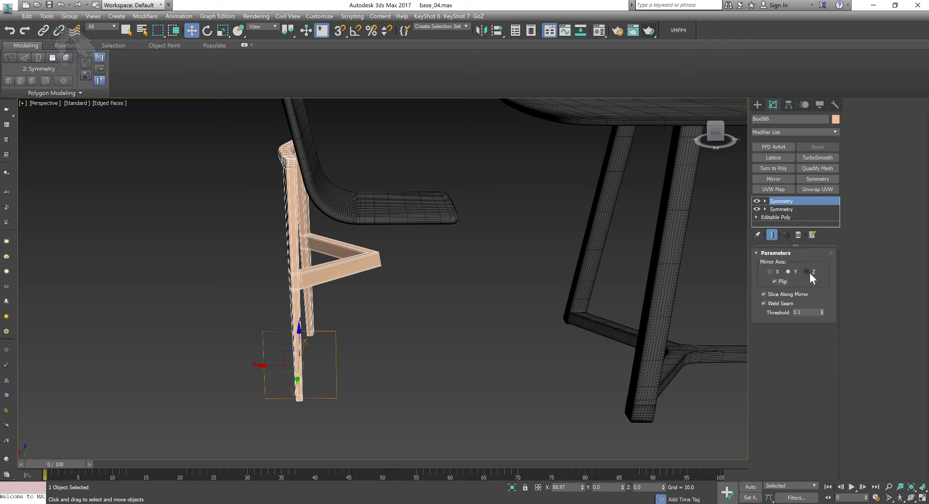
{"action": "left_click", "coordinate": [807, 272]}
{"action": "left_click", "coordinate": [774, 281]}
{"action": "left_click", "coordinate": [773, 272]}
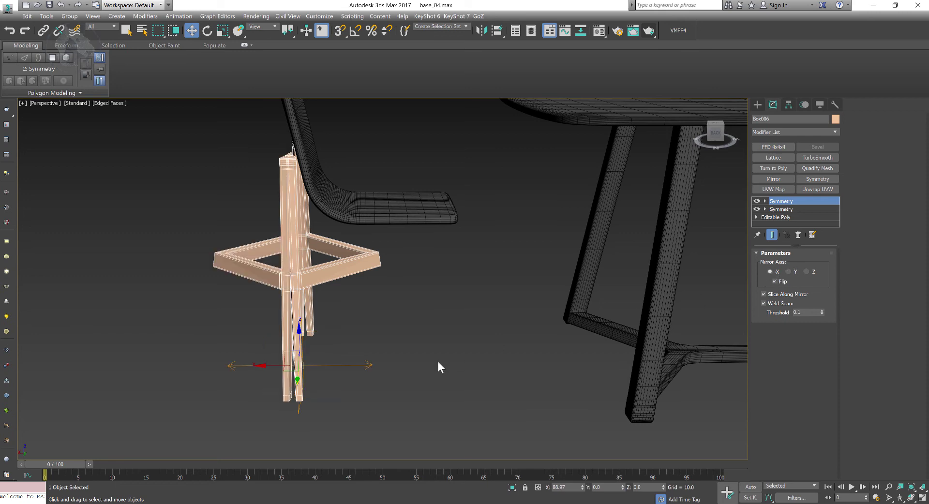
Move the second Symmetry's mirror plane along X to about 77.8, under the seat, and turn Flip off
{"action": "middle_click_drag", "start_coordinate": [437, 359], "coordinate": [420, 362]}
{"action": "left_click", "coordinate": [765, 201]}
{"action": "left_click", "coordinate": [779, 209]}
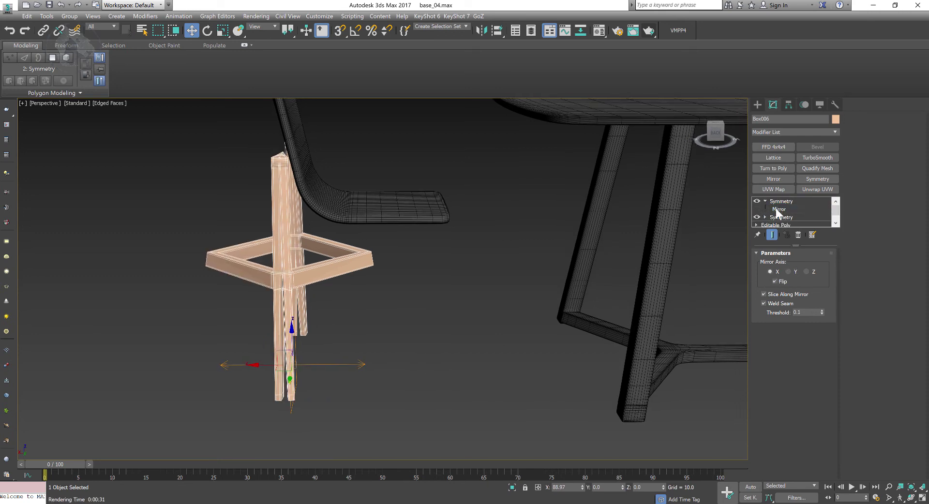
{"action": "left_click_drag", "start_coordinate": [260, 365], "coordinate": [327, 371]}
{"action": "left_click", "coordinate": [774, 281]}
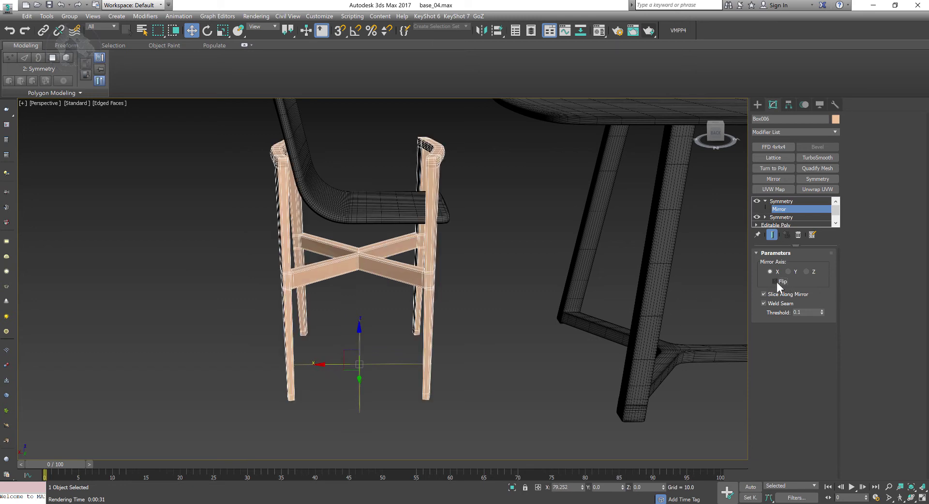
{"action": "middle_click_drag", "start_coordinate": [581, 319], "coordinate": [448, 193], "text": "alt"}
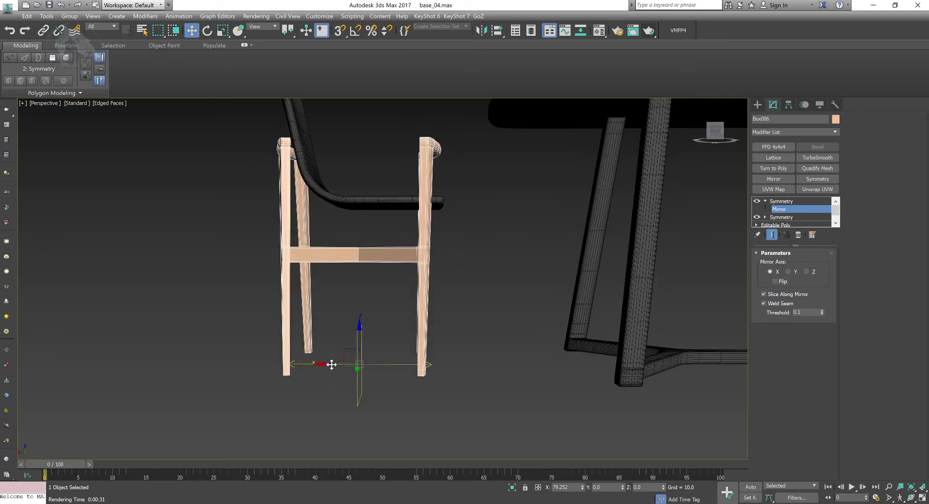
{"action": "left_click_drag", "start_coordinate": [332, 365], "coordinate": [342, 367]}
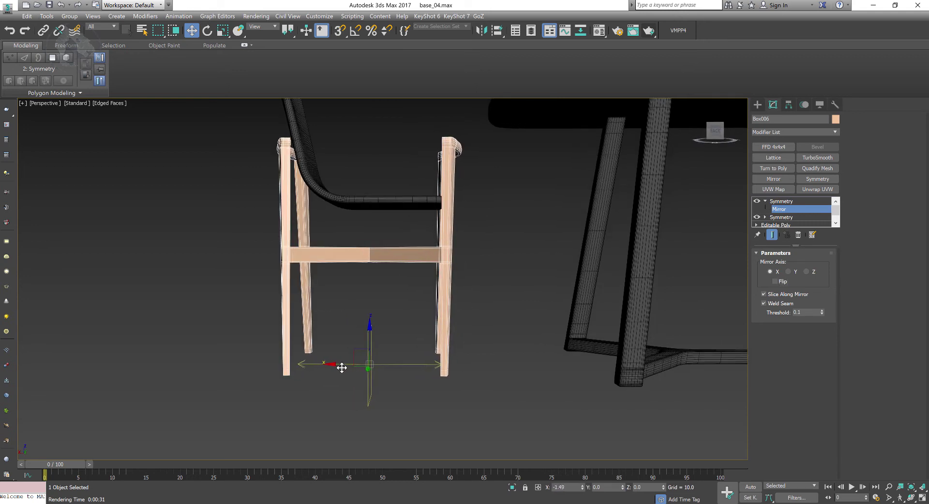
Examine the four-legged frame, its crossed bars and its fit around the seat from several angles
{"action": "middle_click_drag", "start_coordinate": [341, 367], "coordinate": [395, 332], "text": "alt"}
{"action": "scroll", "coordinate": [382, 321], "scroll_direction": "up", "scroll_amount": 5}
{"action": "middle_click_drag", "start_coordinate": [669, 306], "coordinate": [512, 330], "text": "alt"}
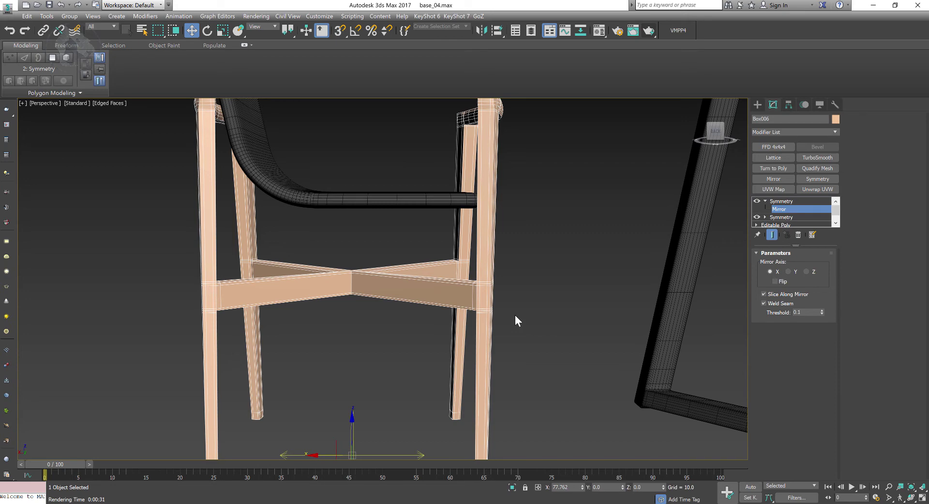
{"action": "key", "text": "F9"}
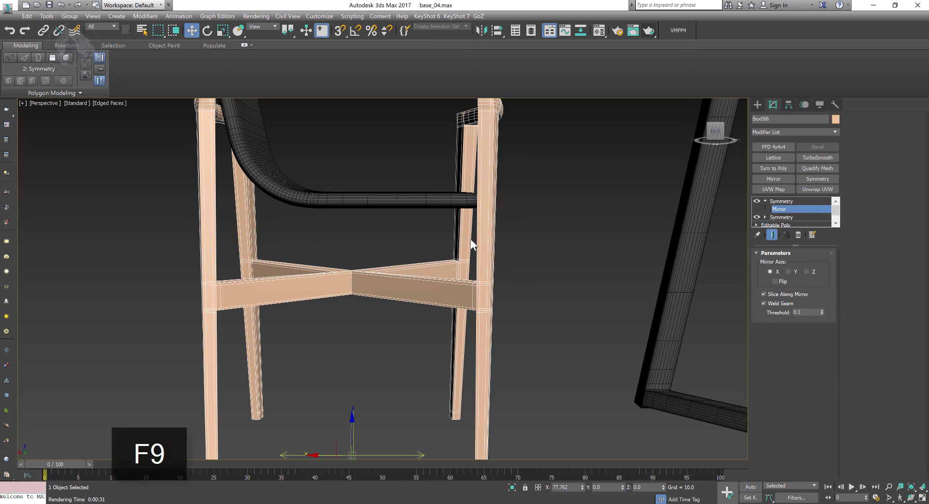
{"action": "middle_click_drag", "start_coordinate": [463, 226], "coordinate": [595, 238], "text": "alt"}
{"action": "scroll", "coordinate": [506, 223], "scroll_direction": "down", "scroll_amount": 5}
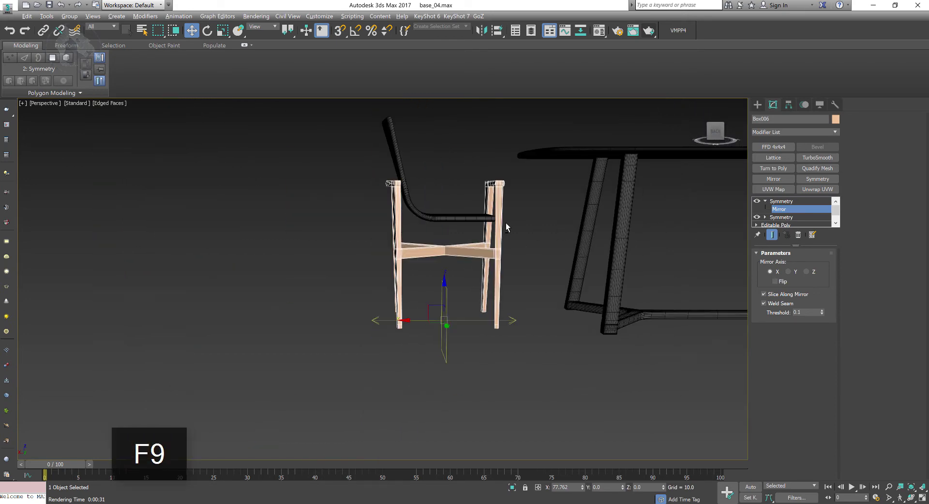
{"action": "scroll", "coordinate": [504, 225], "scroll_direction": "up", "scroll_amount": 5}
{"action": "middle_click_drag", "start_coordinate": [464, 224], "coordinate": [474, 246], "text": "alt"}
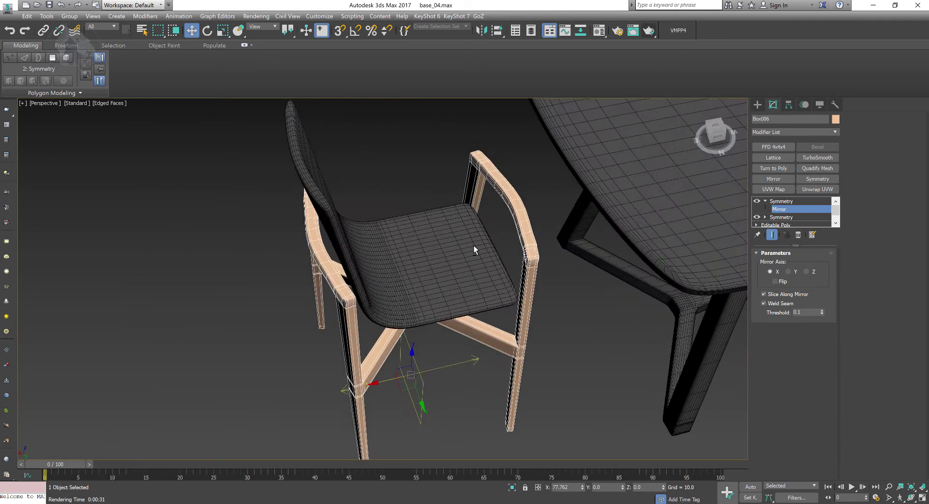
{"action": "scroll", "coordinate": [474, 246], "scroll_direction": "down", "scroll_amount": 5}
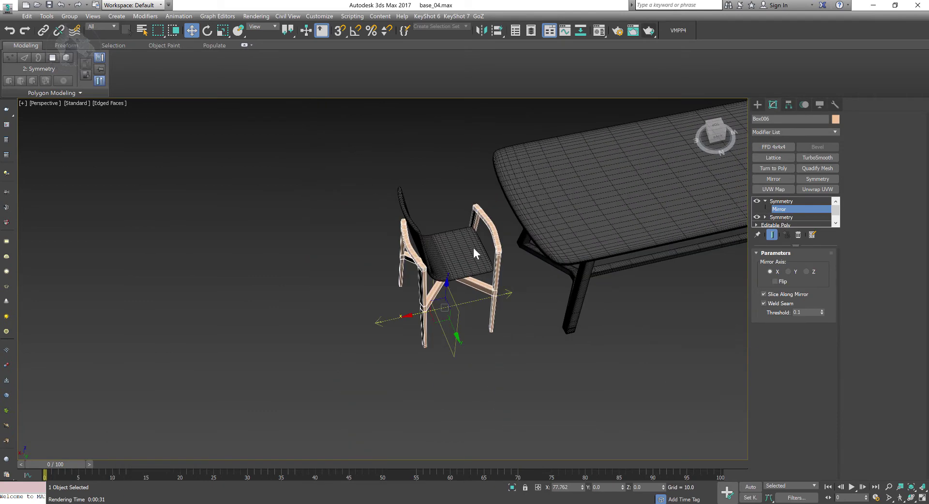
Leave mirror-plane editing and clone the whole leg frame along X to about 183.2, clear of the chair
{"action": "left_click", "coordinate": [790, 200]}
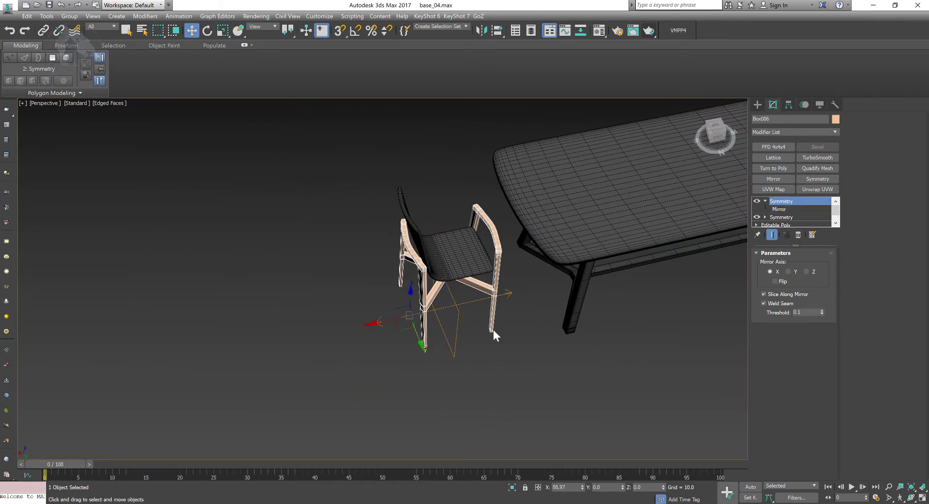
{"action": "left_click_drag", "start_coordinate": [388, 323], "coordinate": [193, 377], "text": "shift"}
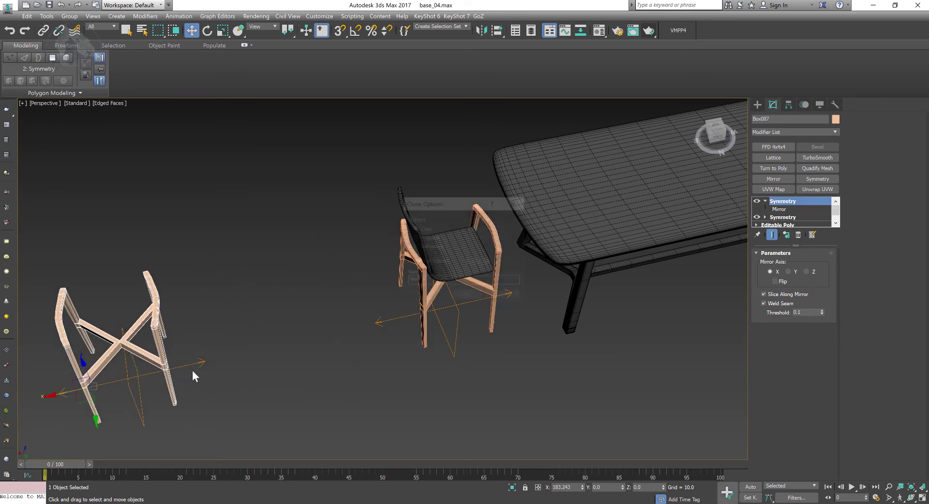
{"action": "left_click", "coordinate": [469, 296]}
{"action": "mouse_move", "coordinate": [472, 297]}
{"action": "middle_mouse_down", "text": "alt"}
{"action": "mouse_move", "coordinate": [543, 332]}
{"action": "mouse_move", "coordinate": [539, 307]}
{"action": "middle_mouse_up", "text": "alt"}
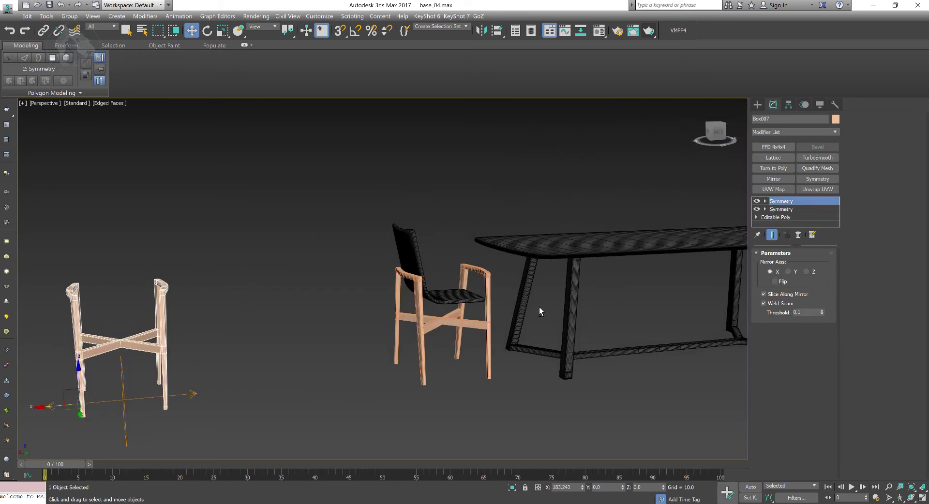
Collapse the modifier stack of the original frame at the chair into a single Editable Poly
{"action": "scroll", "coordinate": [474, 280], "scroll_direction": "up", "scroll_amount": 5}
{"action": "left_click", "coordinate": [486, 286]}
{"action": "scroll", "coordinate": [599, 379], "scroll_direction": "up", "scroll_amount": 1}
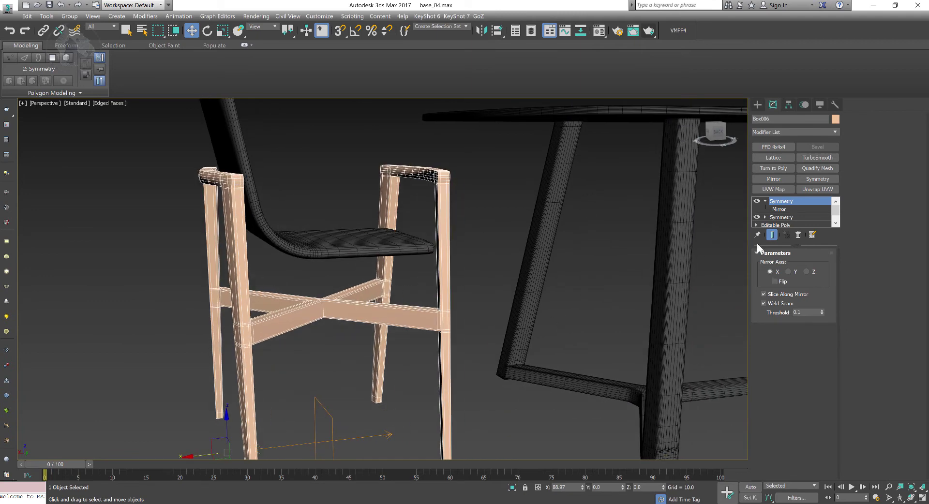
{"action": "right_click", "coordinate": [786, 208]}
{"action": "left_click", "coordinate": [813, 285]}
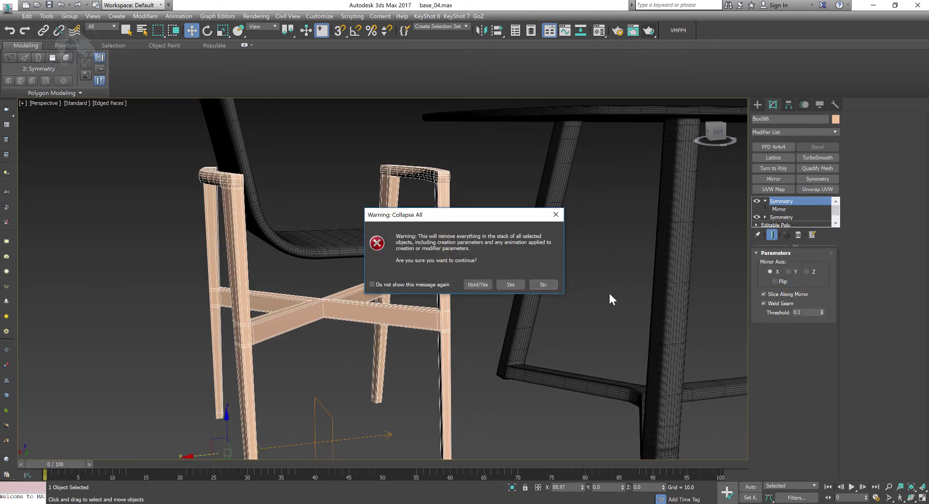
{"action": "left_click", "coordinate": [513, 285]}
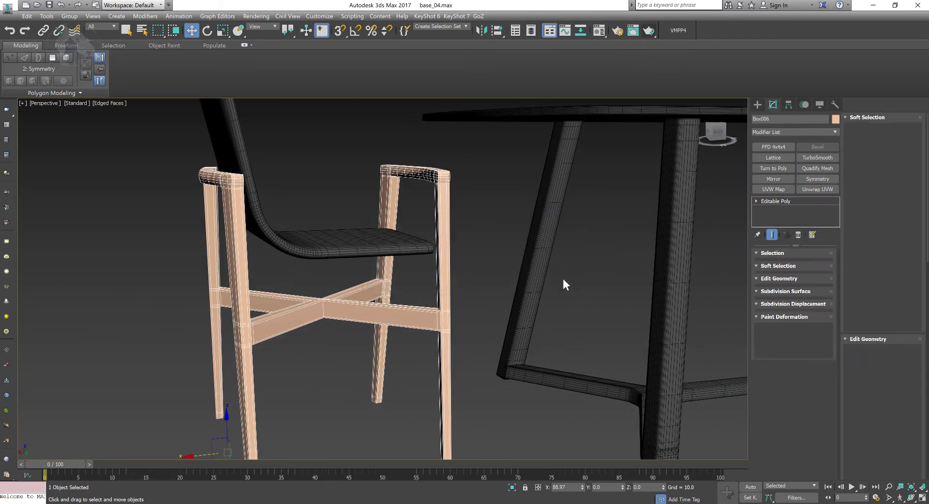
Delete the front leg sections above the crossbars, together with the rail joining them, from the leg frame's polygons
{"action": "left_click", "coordinate": [801, 265]}
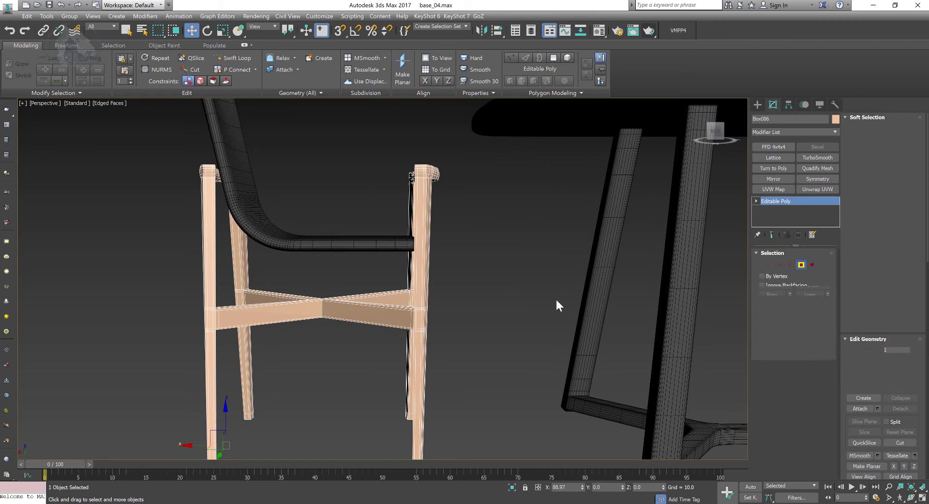
{"action": "middle_click_drag", "start_coordinate": [420, 167], "coordinate": [371, 179]}
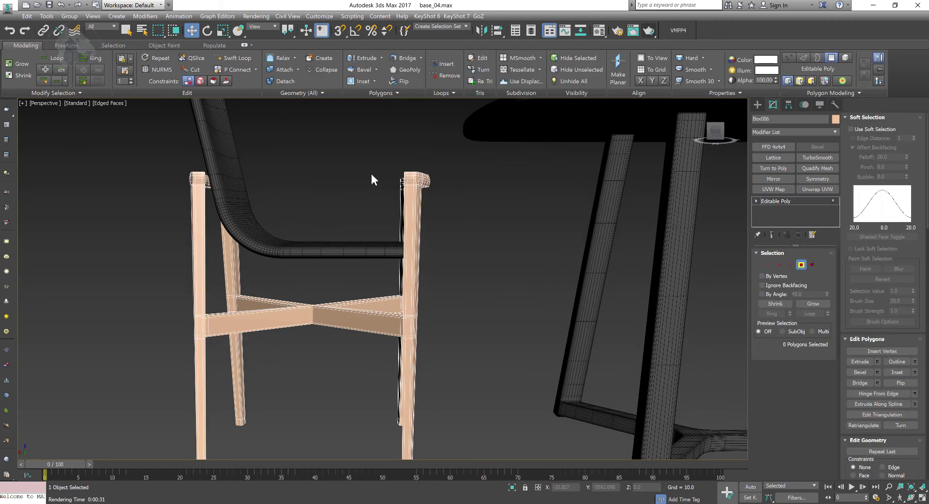
{"action": "left_click_drag", "start_coordinate": [484, 231], "coordinate": [486, 226]}
{"action": "middle_click_drag", "start_coordinate": [472, 270], "coordinate": [449, 266], "text": "alt"}
{"action": "scroll", "coordinate": [464, 238], "scroll_direction": "up", "scroll_amount": 4}
{"action": "key", "text": "alt+w"}
{"action": "middle_click", "coordinate": [228, 325]}
{"action": "key", "text": "alt+w"}
{"action": "key", "text": "z"}
{"action": "scroll", "coordinate": [451, 291], "scroll_direction": "down", "scroll_amount": 2}
{"action": "scroll", "coordinate": [449, 266], "scroll_direction": "up", "scroll_amount": 2}
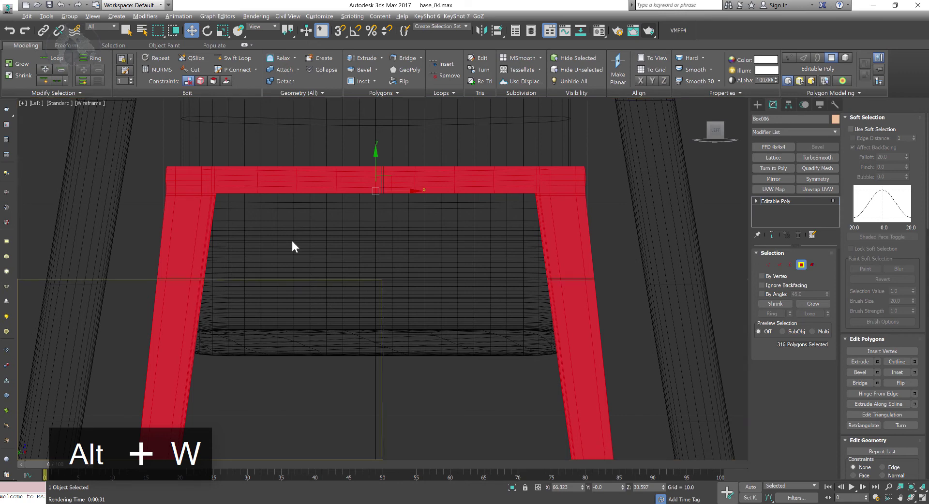
{"action": "key", "text": "alt+w"}
{"action": "middle_click", "coordinate": [453, 350]}
{"action": "key", "text": "alt+w"}
{"action": "scroll", "coordinate": [455, 339], "scroll_direction": "down", "scroll_amount": 3}
{"action": "middle_click_drag", "start_coordinate": [459, 334], "coordinate": [532, 293], "text": "alt"}
{"action": "key", "text": "Delete"}
Raise the open top borders of both front legs along Z to about 22.55, up to the underside of the seat
{"action": "scroll", "coordinate": [495, 317], "scroll_direction": "up", "scroll_amount": 5}
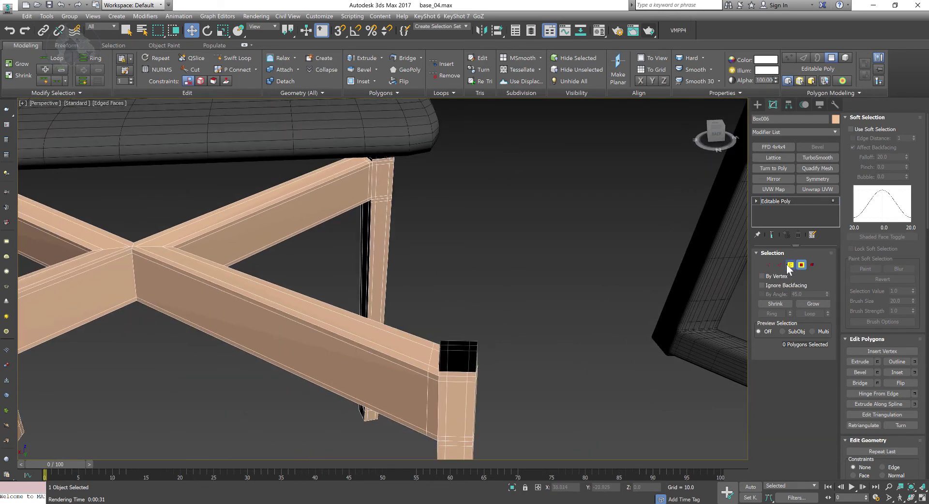
{"action": "left_click", "coordinate": [791, 265]}
{"action": "left_click", "coordinate": [455, 371]}
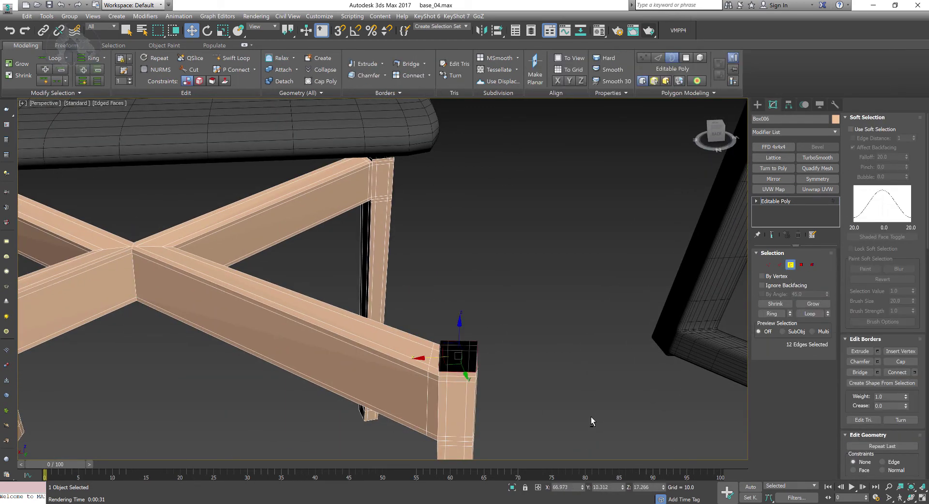
{"action": "middle_click_drag", "start_coordinate": [591, 416], "coordinate": [517, 341], "text": "alt"}
{"action": "left_click", "coordinate": [439, 257], "text": "ctrl"}
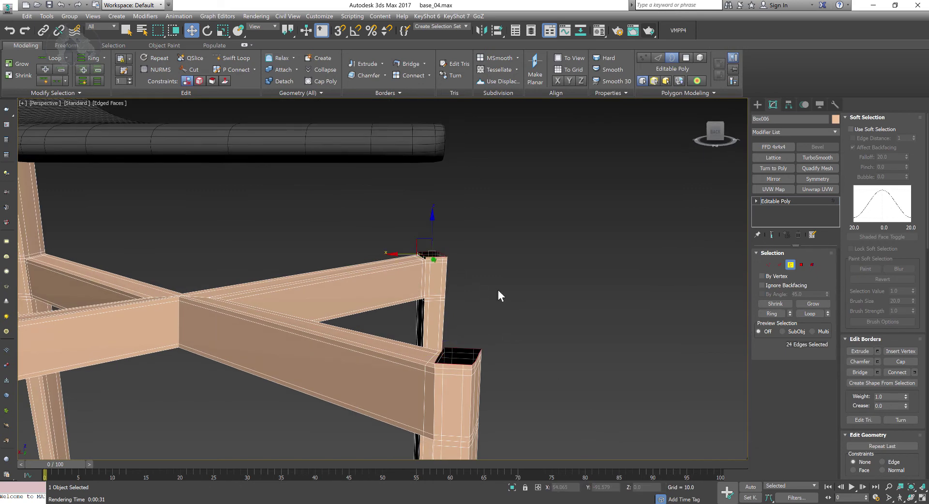
{"action": "scroll", "coordinate": [496, 293], "scroll_direction": "down", "scroll_amount": 8}
{"action": "scroll", "coordinate": [514, 295], "scroll_direction": "up", "scroll_amount": 5}
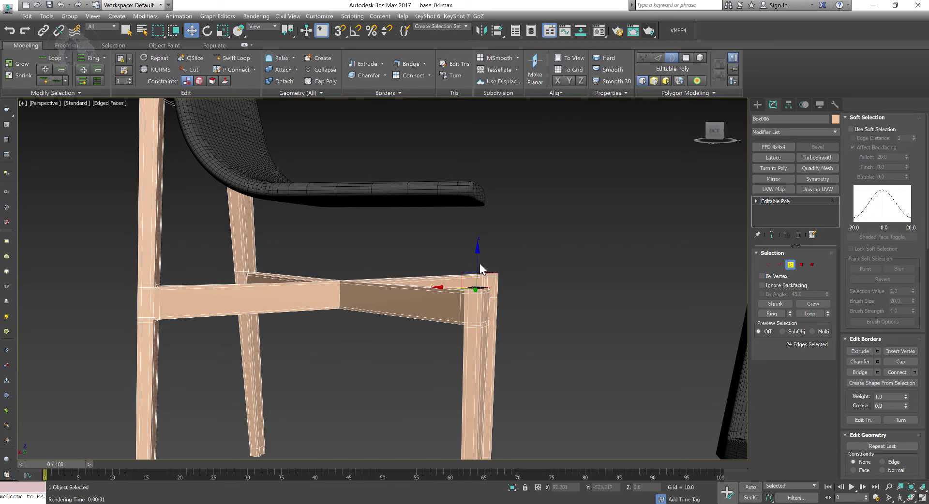
{"action": "left_click_drag", "start_coordinate": [478, 264], "coordinate": [481, 202]}
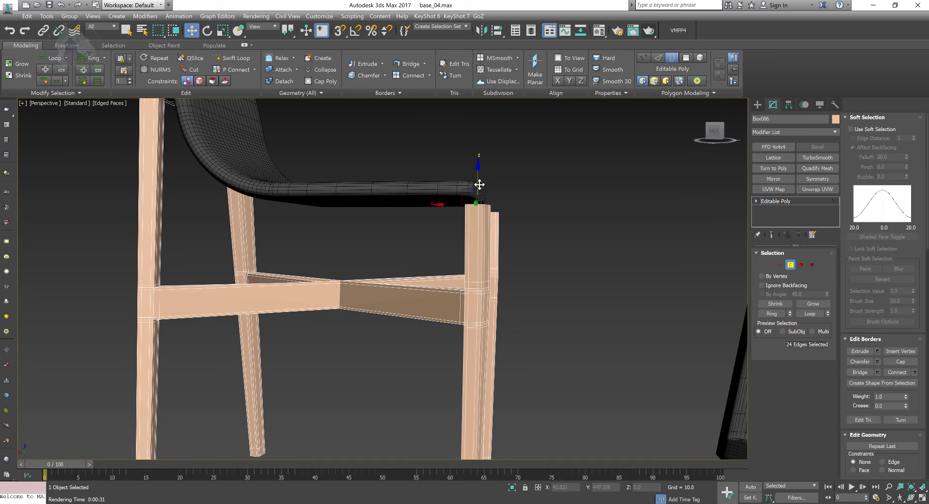
{"action": "left_click_drag", "start_coordinate": [479, 185], "coordinate": [481, 180]}
{"action": "left_click", "coordinate": [790, 265]}
{"action": "key", "text": "z"}
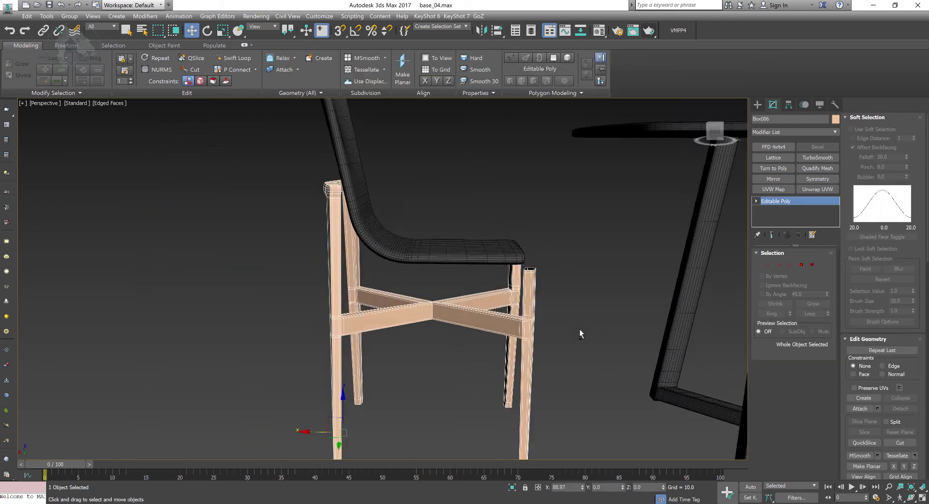
Move the front-edge vertex of the seat's Line along X to about 65.2
{"action": "middle_click_drag", "start_coordinate": [579, 330], "coordinate": [506, 297], "text": "alt"}
{"action": "left_click", "coordinate": [485, 300]}
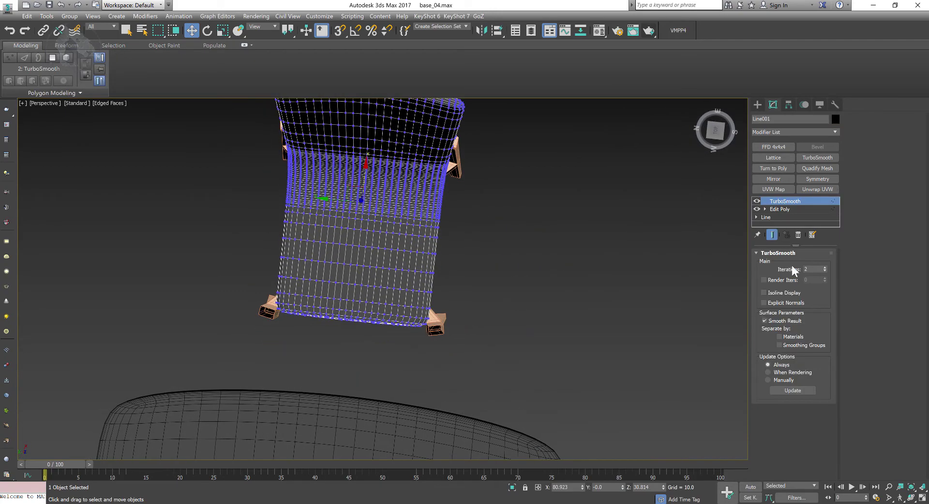
{"action": "left_click", "coordinate": [765, 218]}
{"action": "key", "text": "1"}
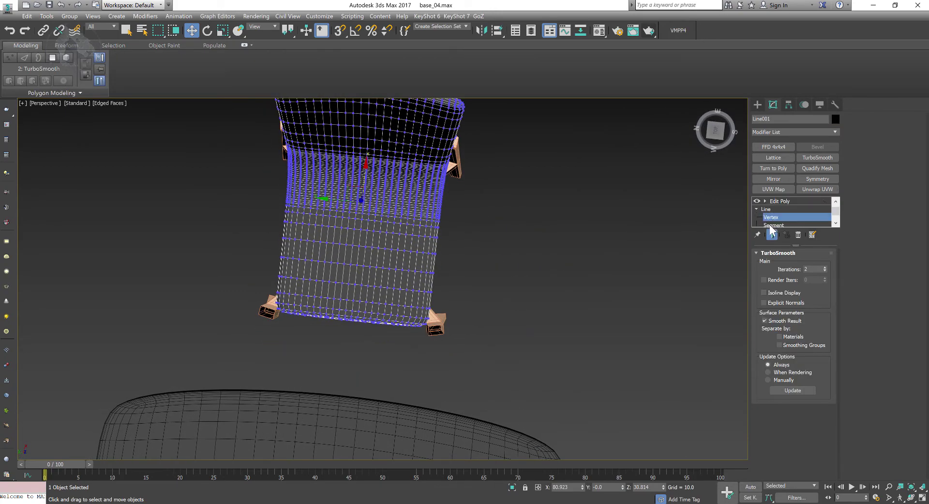
{"action": "left_click", "coordinate": [357, 317]}
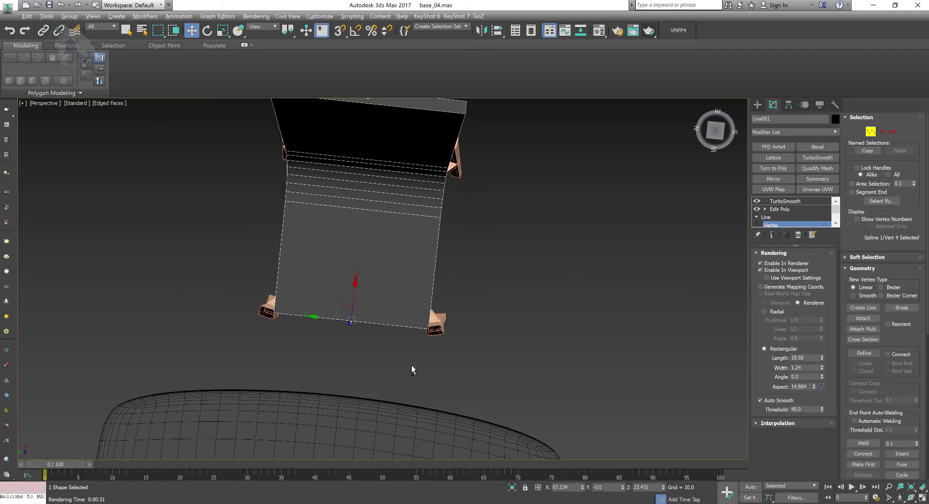
{"action": "middle_click_drag", "start_coordinate": [411, 369], "coordinate": [438, 363], "text": "alt"}
{"action": "left_click_drag", "start_coordinate": [317, 320], "coordinate": [335, 321]}
{"action": "middle_click_drag", "start_coordinate": [430, 373], "coordinate": [479, 373], "text": "alt"}
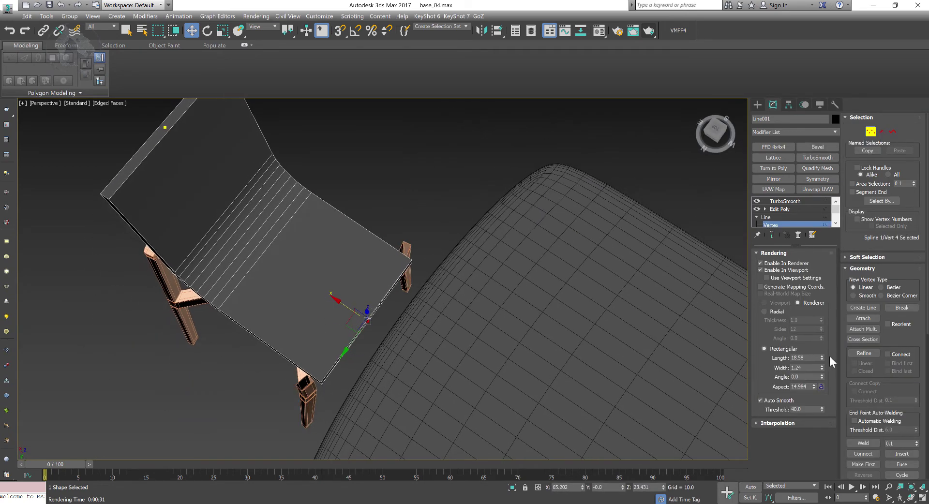
Try a different rectangular rendering length for the seat's Line
{"action": "left_click_drag", "start_coordinate": [821, 358], "coordinate": [822, 356]}
{"action": "key", "text": "ctrl+z"}
{"action": "mouse_move", "coordinate": [497, 370]}
{"action": "middle_mouse_down", "text": "alt"}
{"action": "mouse_move", "coordinate": [497, 350]}
{"action": "mouse_move", "coordinate": [509, 356]}
{"action": "middle_mouse_up", "text": "alt"}
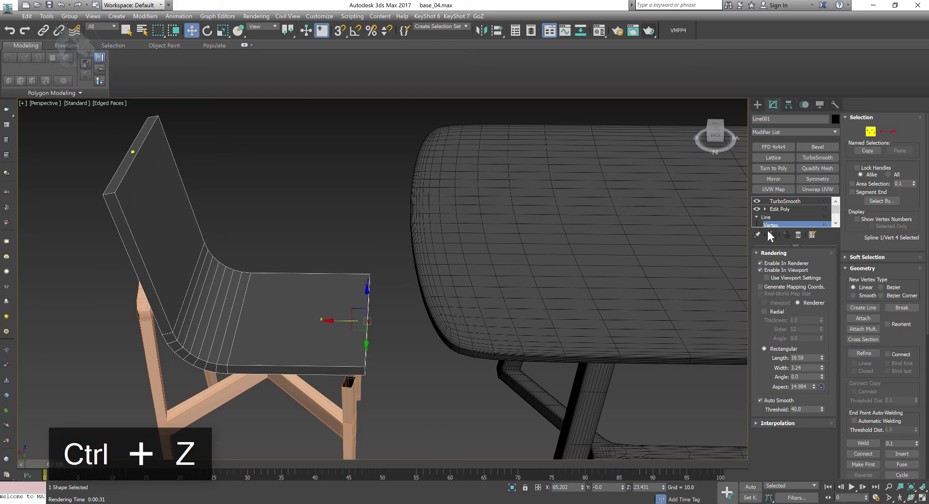
Leave the seat's Line vertex editing and return to its TurboSmooth level
{"action": "left_click", "coordinate": [778, 202]}
{"action": "middle_click_drag", "start_coordinate": [392, 245], "coordinate": [412, 285], "text": "alt"}
{"action": "scroll", "coordinate": [373, 269], "scroll_direction": "up", "scroll_amount": 5}
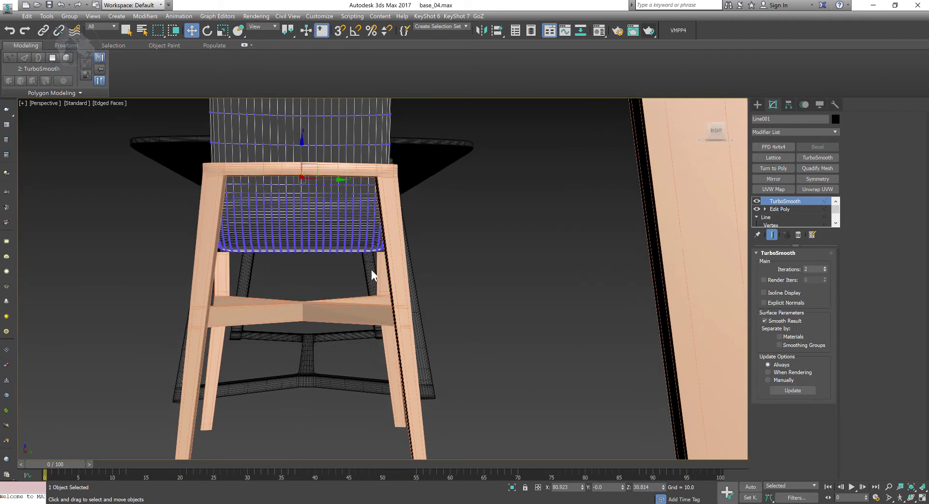
Scale the top vertices of the two front legs toward each other along Y so the upper leg sections lean inward
{"action": "left_click", "coordinate": [428, 266]}
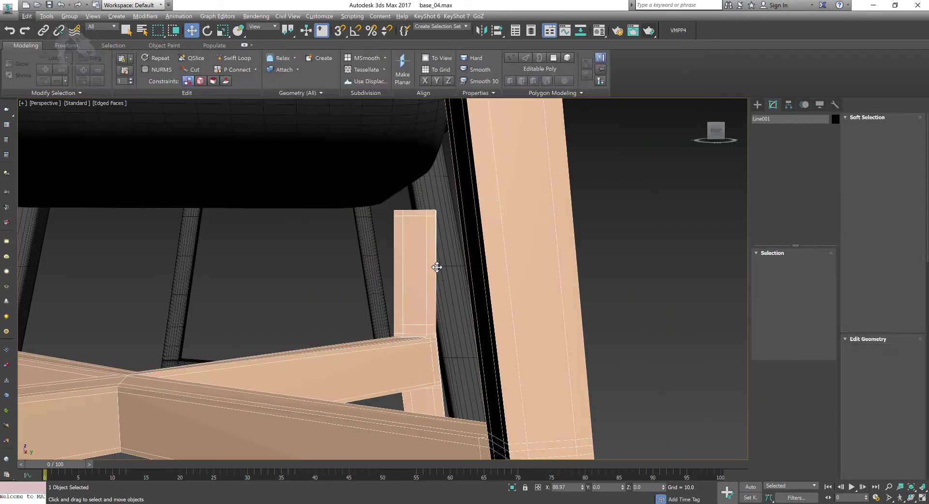
{"action": "scroll", "coordinate": [431, 263], "scroll_direction": "down", "scroll_amount": 5}
{"action": "left_click", "coordinate": [769, 265]}
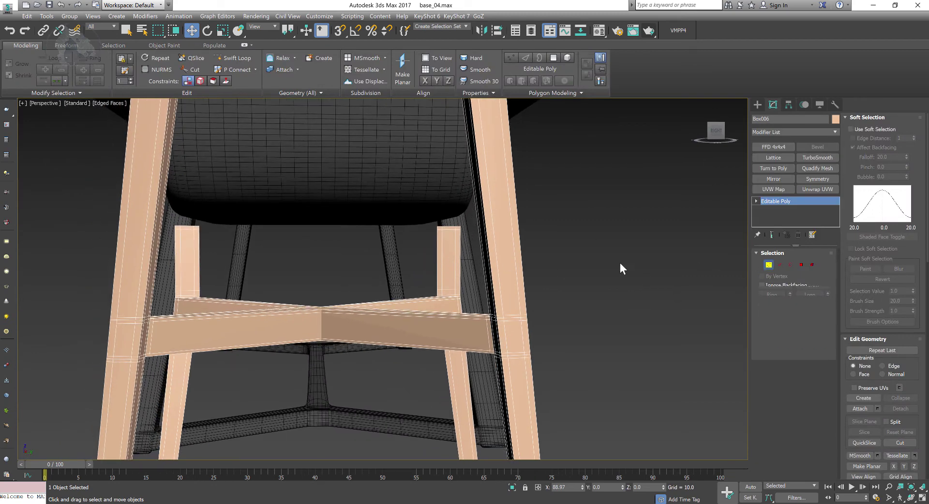
{"action": "left_click", "coordinate": [454, 227]}
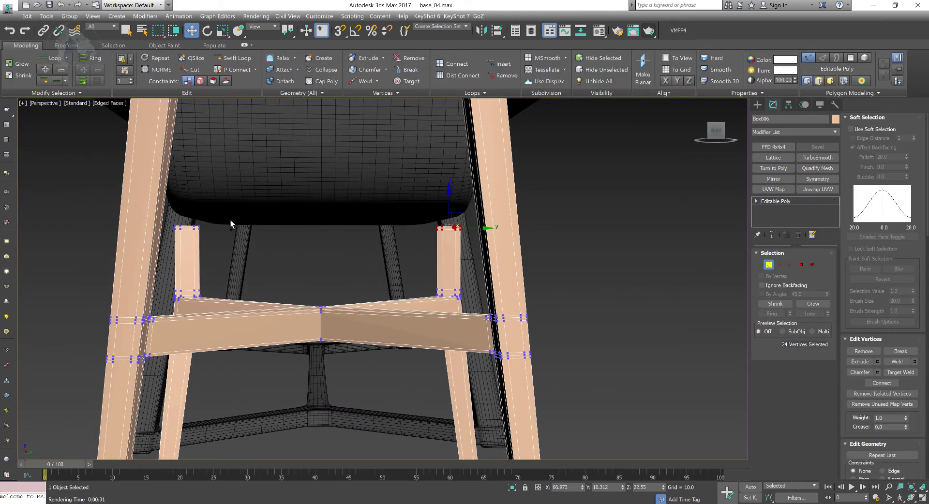
{"action": "left_click_drag", "start_coordinate": [164, 215], "coordinate": [204, 269], "text": "ctrl"}
{"action": "key", "text": "r"}
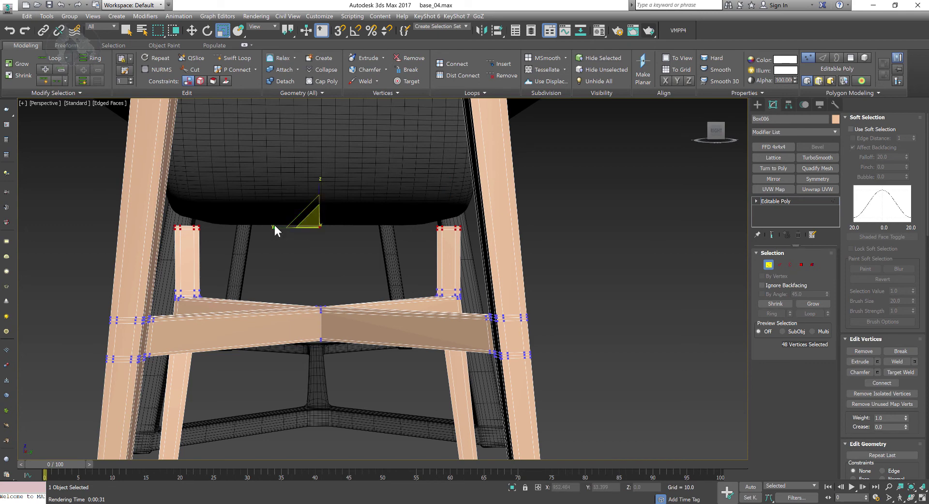
{"action": "left_click_drag", "start_coordinate": [275, 225], "coordinate": [272, 228]}
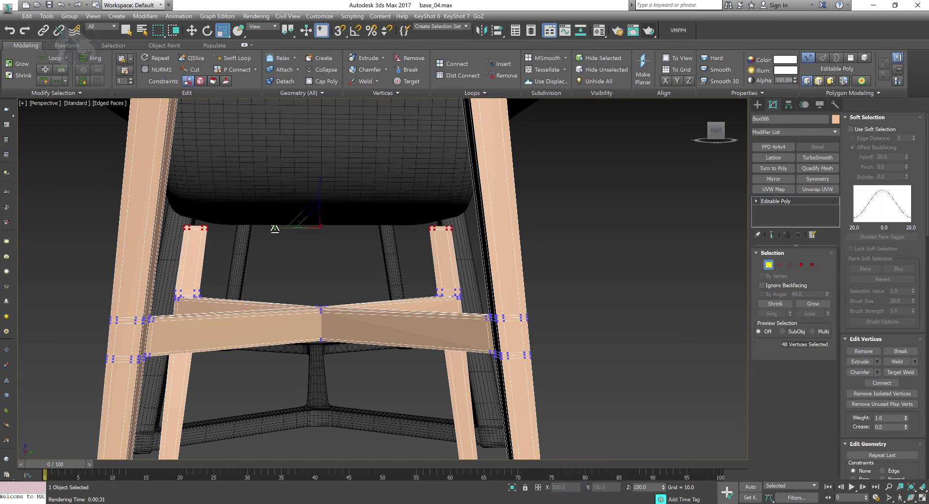
Raise the top vertices of both front legs along Z to about 23.3, into the seat, and leave vertex editing
{"action": "key", "text": "w"}
{"action": "middle_click_drag", "start_coordinate": [273, 227], "coordinate": [244, 258], "text": "alt"}
{"action": "scroll", "coordinate": [313, 213], "scroll_direction": "up", "scroll_amount": 3}
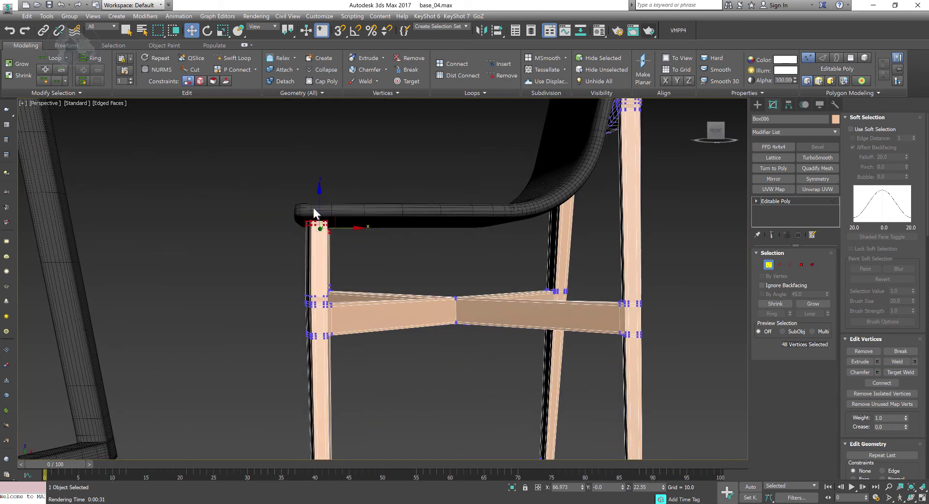
{"action": "left_click_drag", "start_coordinate": [318, 198], "coordinate": [322, 180]}
{"action": "middle_click_drag", "start_coordinate": [323, 180], "coordinate": [426, 240], "text": "alt"}
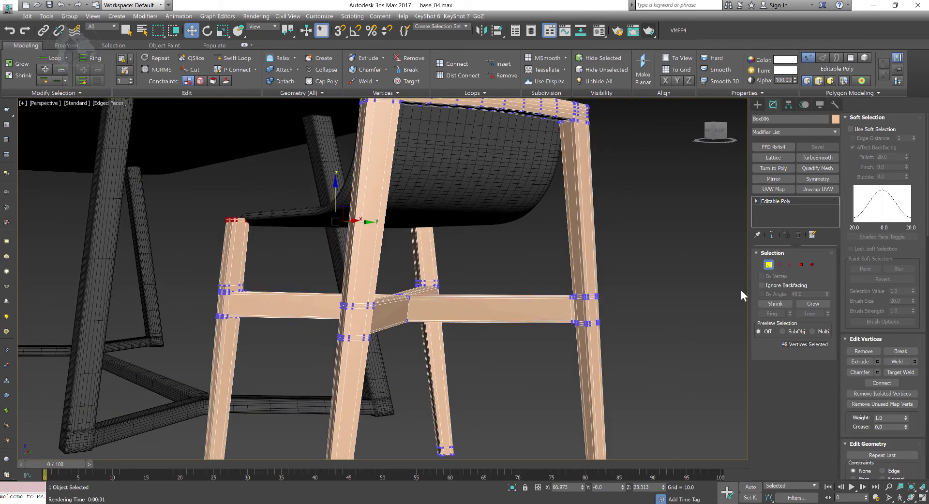
{"action": "left_click", "coordinate": [768, 264]}
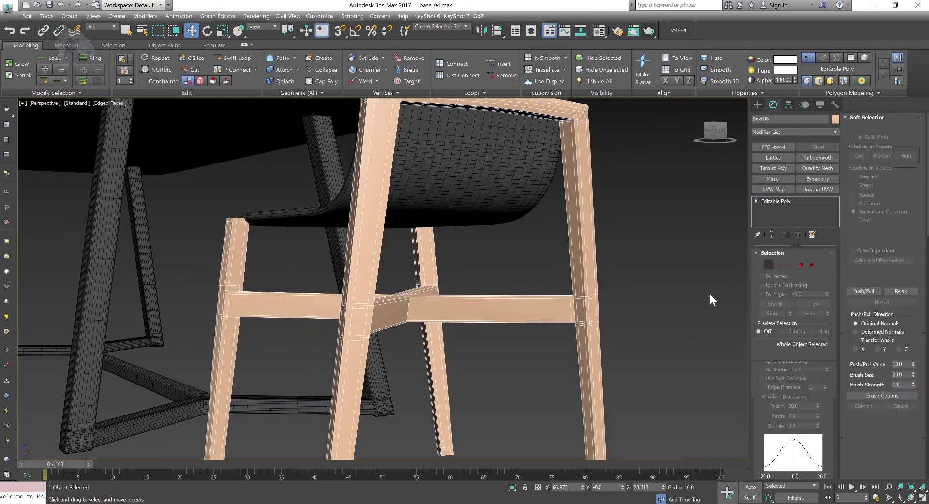
Scale all vertices of both front legs along Y to about 94% to bring the legs closer together under the seat
{"action": "scroll", "coordinate": [693, 291], "scroll_direction": "down", "scroll_amount": 10}
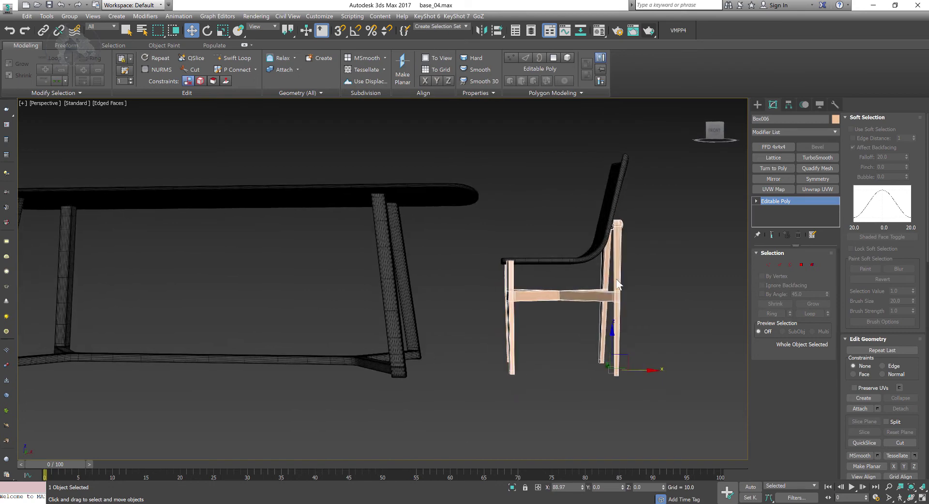
{"action": "left_click", "coordinate": [768, 265]}
{"action": "scroll", "coordinate": [527, 302], "scroll_direction": "up", "scroll_amount": 5}
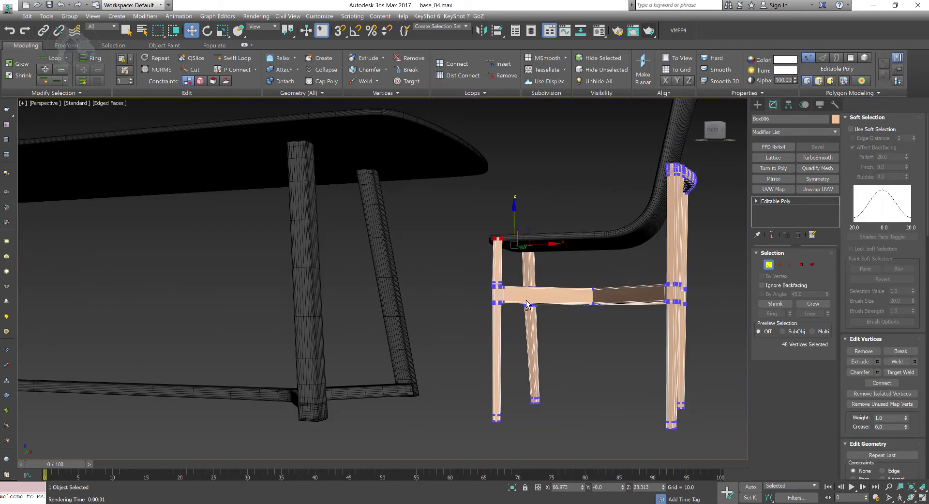
{"action": "middle_click_drag", "start_coordinate": [528, 303], "coordinate": [505, 411], "text": "alt"}
{"action": "middle_click_drag", "start_coordinate": [559, 478], "coordinate": [564, 413], "text": "alt"}
{"action": "key", "text": "r"}
{"action": "middle_click_drag", "start_coordinate": [585, 321], "coordinate": [550, 335], "text": "alt"}
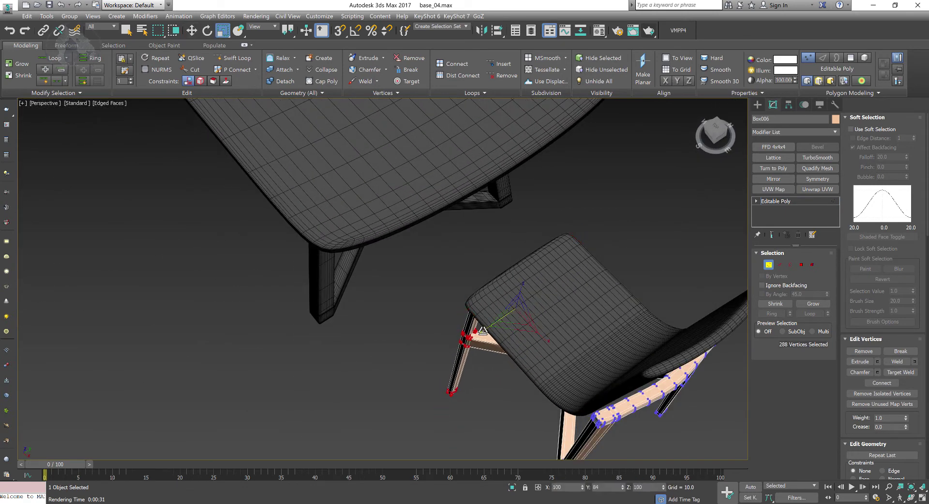
{"action": "middle_click_drag", "start_coordinate": [434, 353], "coordinate": [467, 331], "text": "alt"}
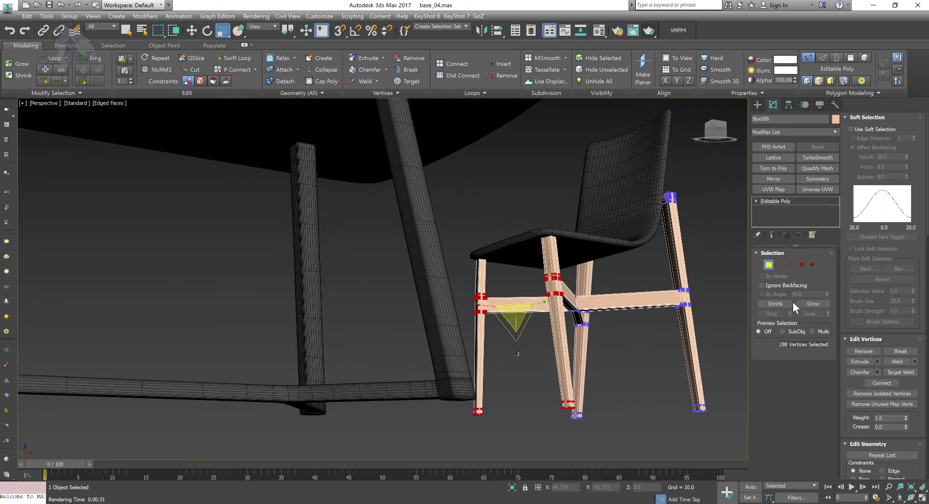
{"action": "left_click", "coordinate": [768, 264]}
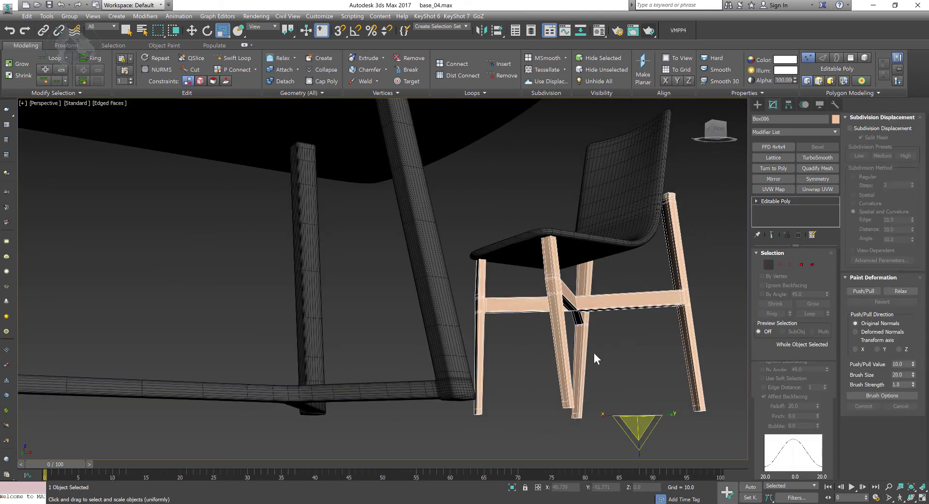
Try a TurboSmooth modifier on the leg frame and remove it again
{"action": "middle_click_drag", "start_coordinate": [613, 314], "coordinate": [547, 334]}
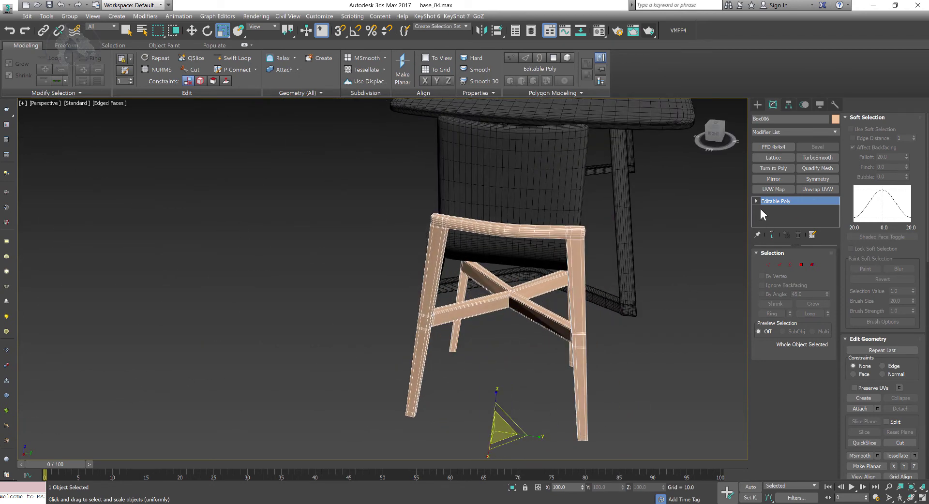
{"action": "left_click", "coordinate": [808, 157]}
{"action": "middle_click_drag", "start_coordinate": [542, 278], "coordinate": [509, 276], "text": "alt"}
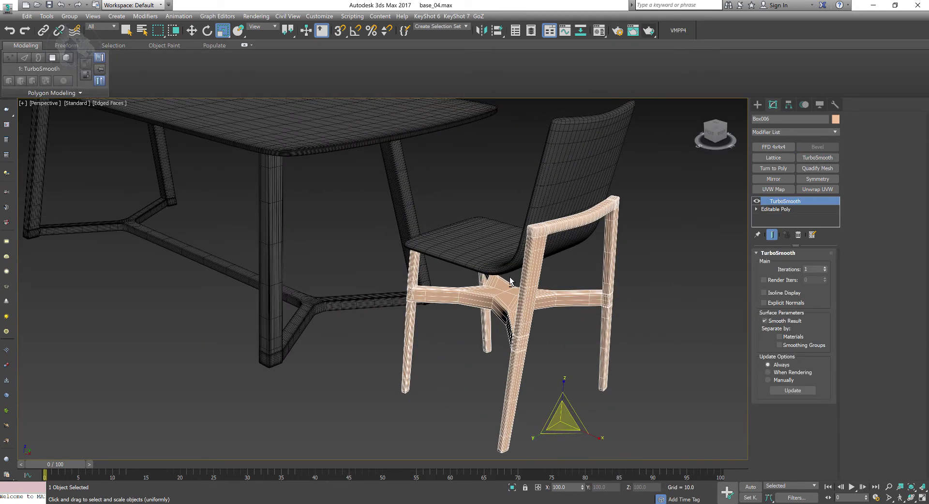
{"action": "left_click", "coordinate": [798, 236]}
{"action": "scroll", "coordinate": [543, 309], "scroll_direction": "up", "scroll_amount": 8}
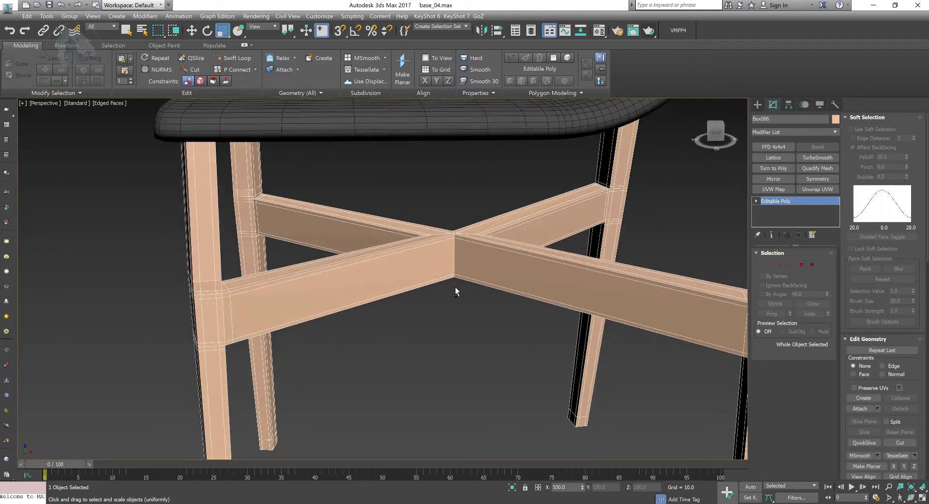
{"action": "left_click", "coordinate": [233, 58]}
{"action": "middle_click_drag", "start_coordinate": [483, 266], "coordinate": [482, 269], "text": "alt"}
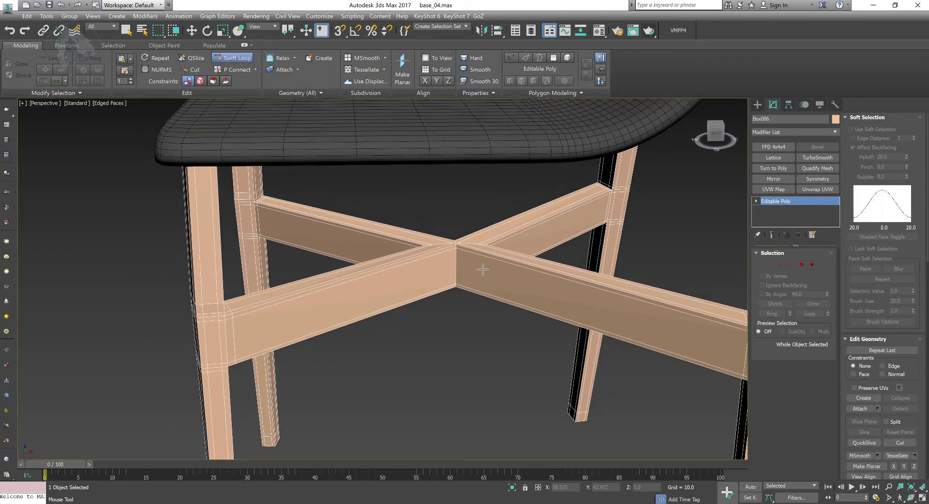
{"action": "scroll", "coordinate": [483, 269], "scroll_direction": "up", "scroll_amount": 2}
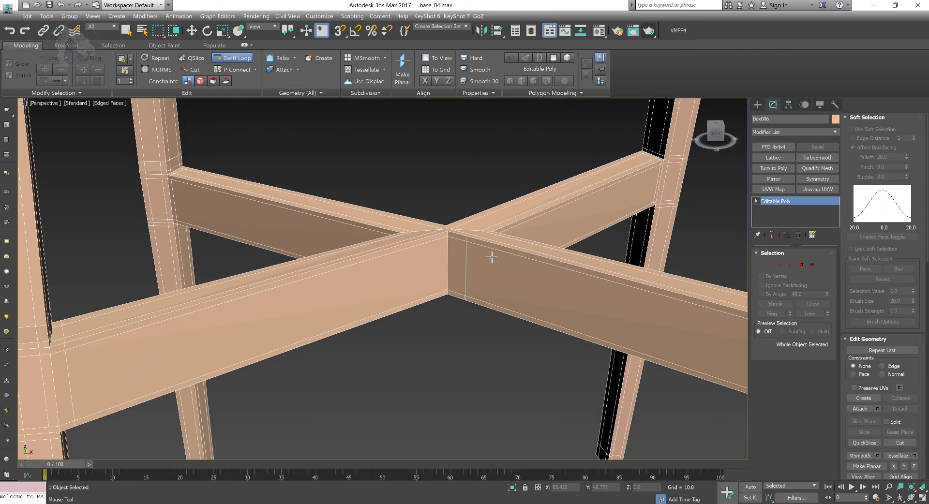
{"action": "middle_click_drag", "start_coordinate": [509, 234], "coordinate": [487, 264], "text": "alt"}
{"action": "key", "text": "w"}
Switch the leg frame to edge editing at the crossing of the bars
{"action": "middle_click_drag", "start_coordinate": [488, 222], "coordinate": [473, 241], "text": "alt"}
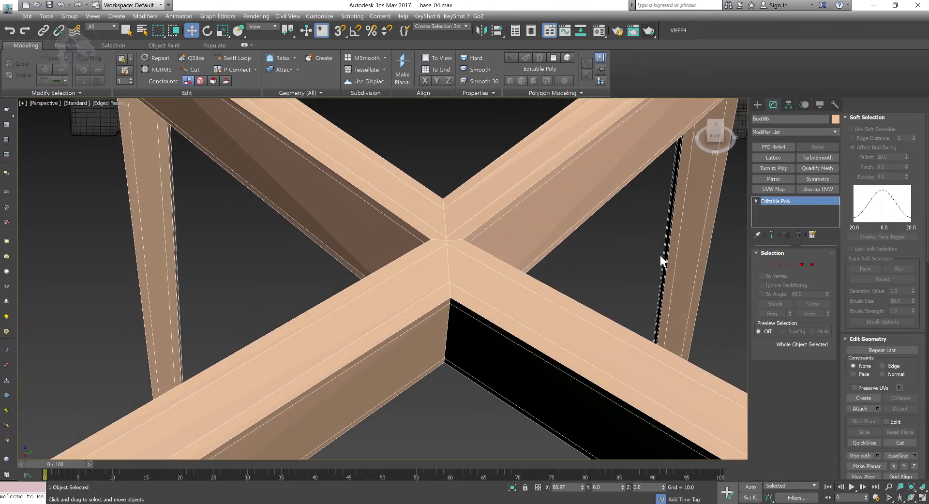
{"action": "left_click", "coordinate": [779, 265]}
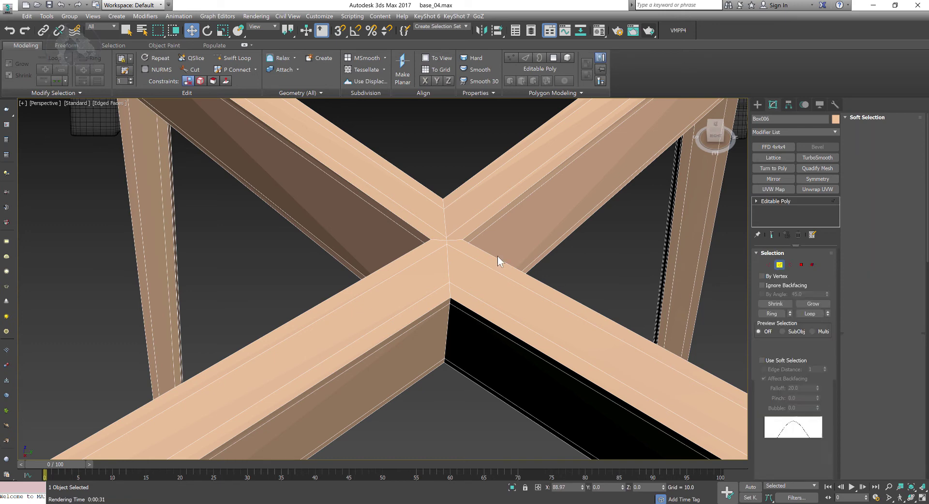
{"action": "middle_click_drag", "start_coordinate": [492, 247], "coordinate": [481, 243]}
{"action": "scroll", "coordinate": [482, 244], "scroll_direction": "up", "scroll_amount": 3}
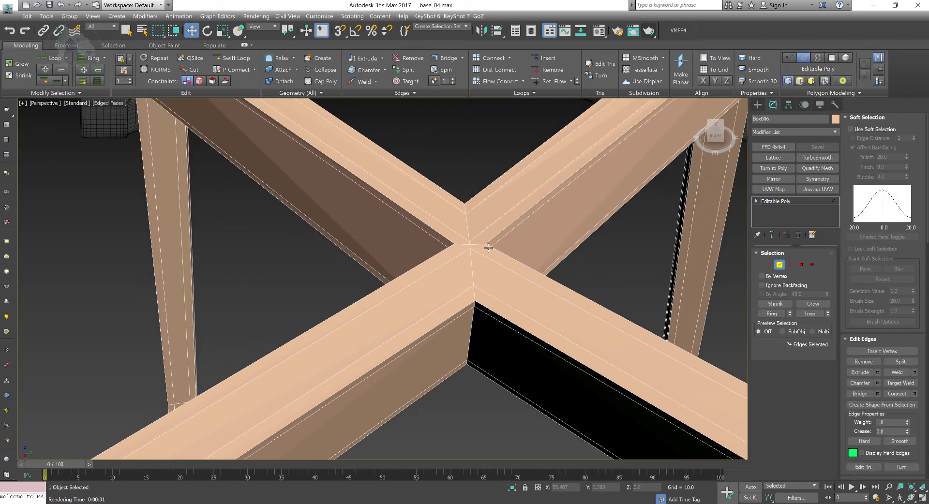
{"action": "scroll", "coordinate": [460, 222], "scroll_direction": "up", "scroll_amount": 4}
{"action": "scroll", "coordinate": [460, 222], "scroll_direction": "down", "scroll_amount": 3}
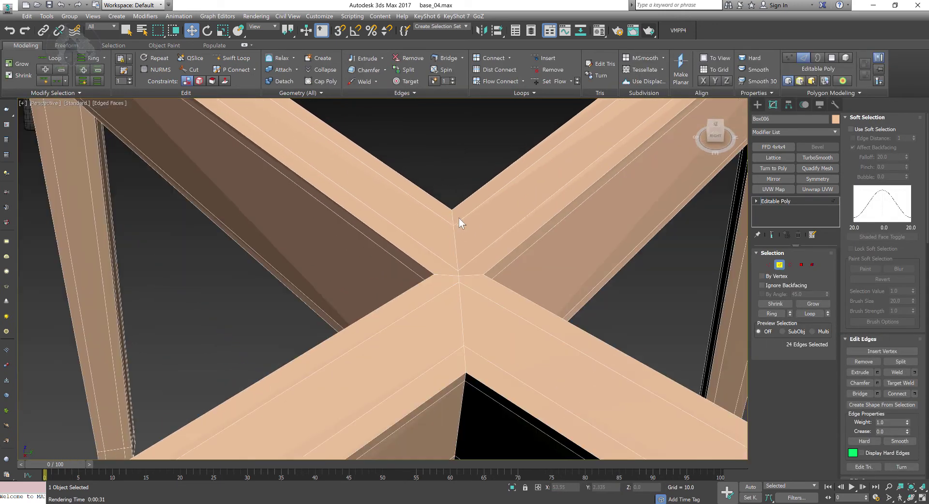
{"action": "scroll", "coordinate": [461, 222], "scroll_direction": "up", "scroll_amount": 1}
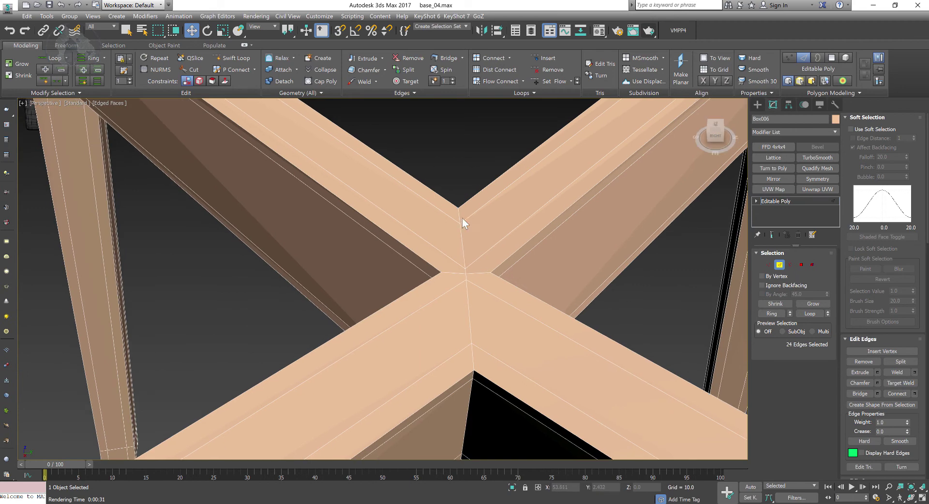
Try cutting a new edge line across one bar through the inner corner of the crossing, and undo the cuts
{"action": "left_click", "coordinate": [191, 69]}
{"action": "middle_click_drag", "start_coordinate": [471, 276], "coordinate": [479, 263]}
{"action": "scroll", "coordinate": [476, 264], "scroll_direction": "up", "scroll_amount": 2}
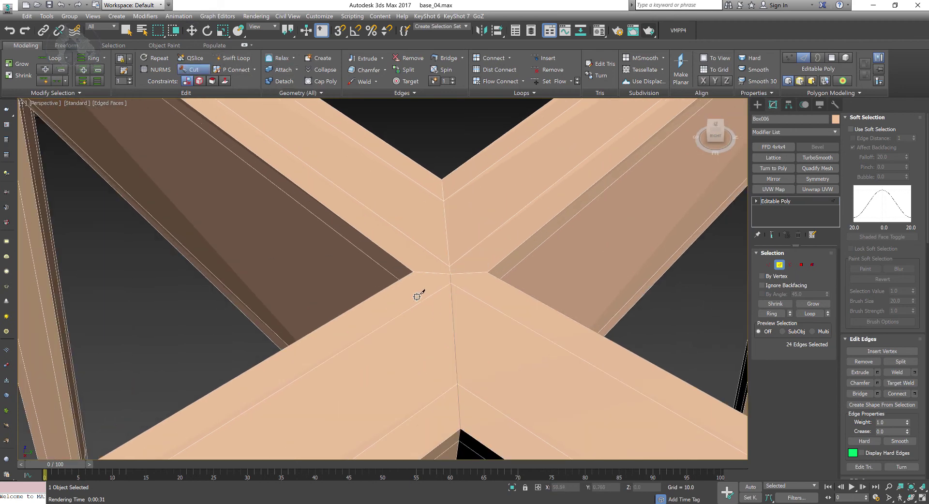
{"action": "left_click", "coordinate": [403, 313]}
{"action": "left_click", "coordinate": [411, 272]}
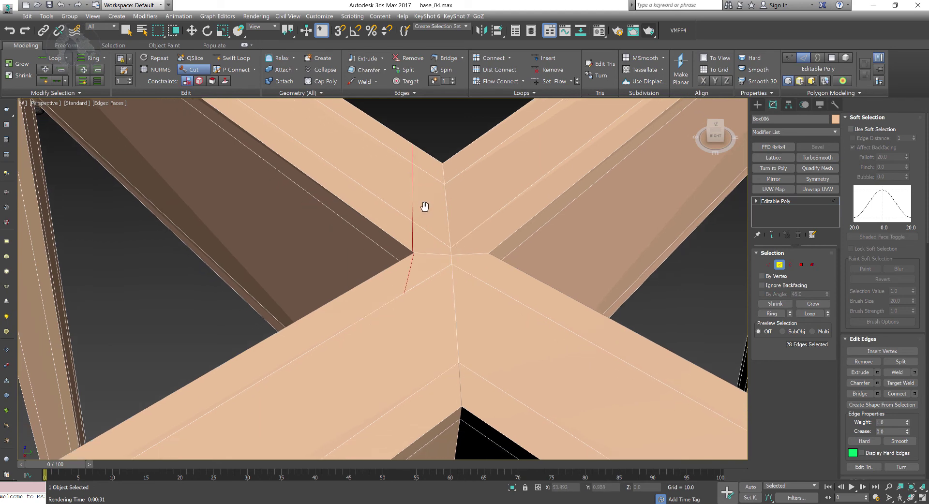
{"action": "key", "text": "ctrl+z"}
{"action": "key", "text": "ctrl+z"}
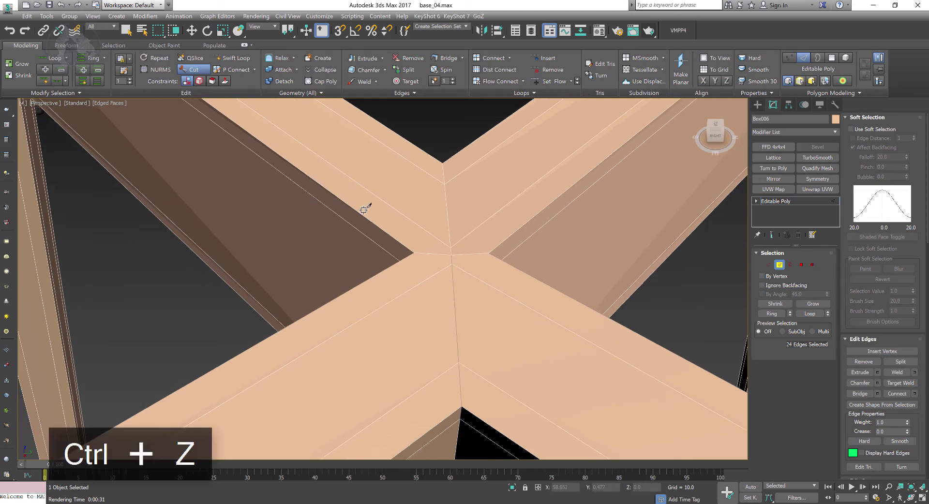
{"action": "left_click", "coordinate": [232, 58]}
{"action": "middle_click_drag", "start_coordinate": [408, 234], "coordinate": [372, 275], "text": "alt"}
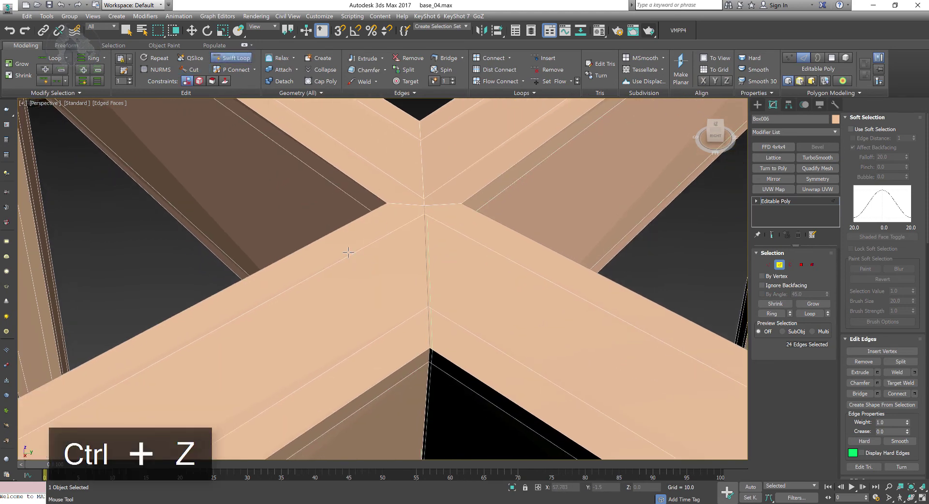
{"action": "right_click", "coordinate": [419, 207]}
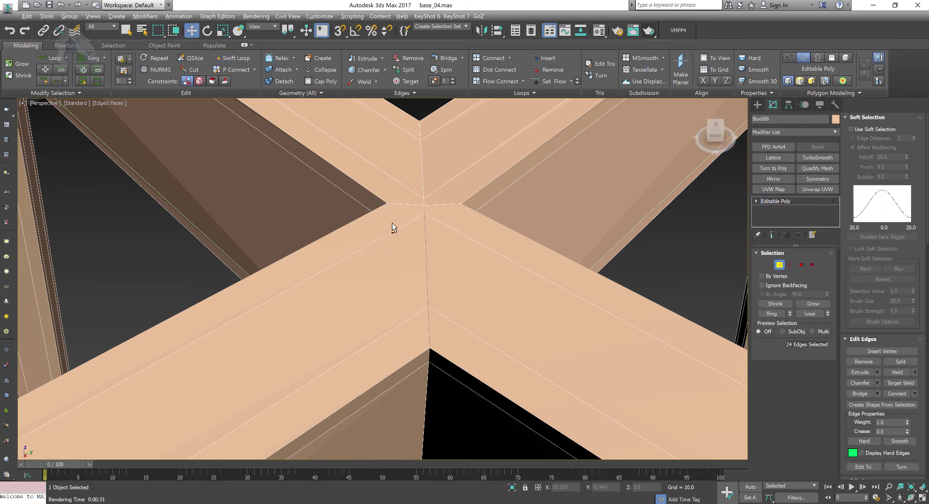
{"action": "middle_click_drag", "start_coordinate": [392, 226], "coordinate": [408, 228], "text": "alt"}
{"action": "middle_click_drag", "start_coordinate": [484, 233], "coordinate": [436, 235], "text": "alt"}
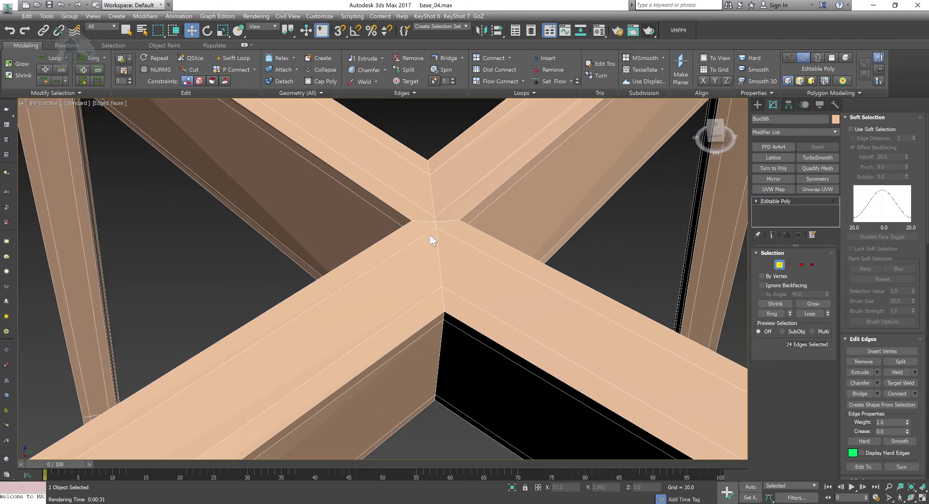
Try a straight cut across the top face of one bar beside the crossing, and undo it
{"action": "left_click", "coordinate": [190, 71]}
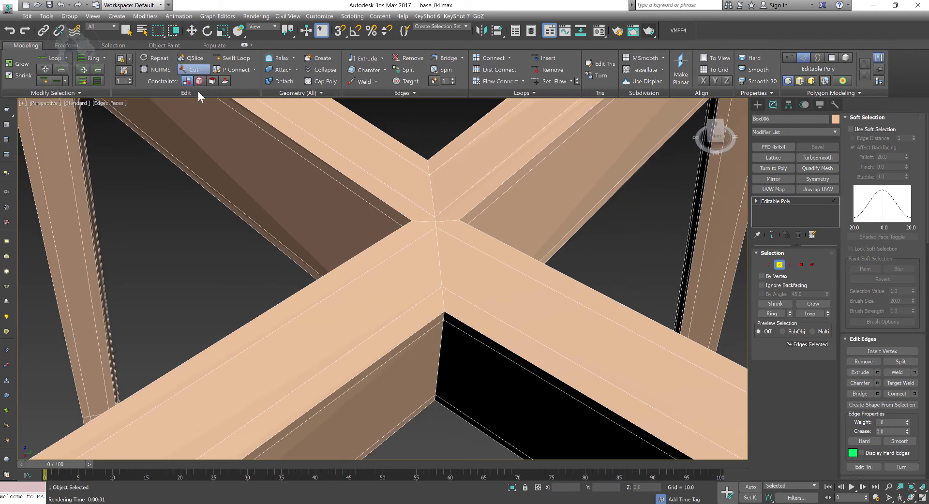
{"action": "left_click", "coordinate": [409, 334]}
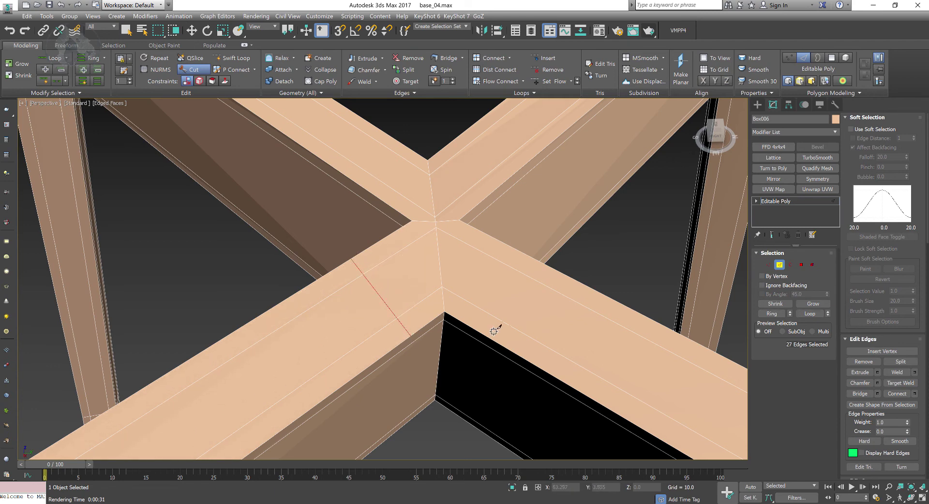
{"action": "middle_click_drag", "start_coordinate": [498, 326], "coordinate": [483, 315]}
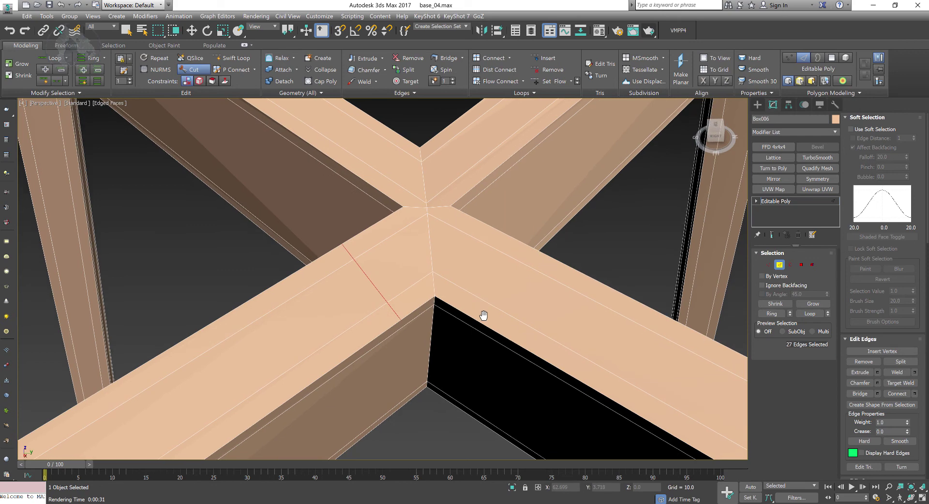
{"action": "key", "text": "ctrl+z"}
{"action": "middle_click_drag", "start_coordinate": [483, 316], "coordinate": [493, 308]}
Quick-slice the frame in the top view along a line parallel to X, just on the +Y side of the crossing
{"action": "key", "text": "alt+w"}
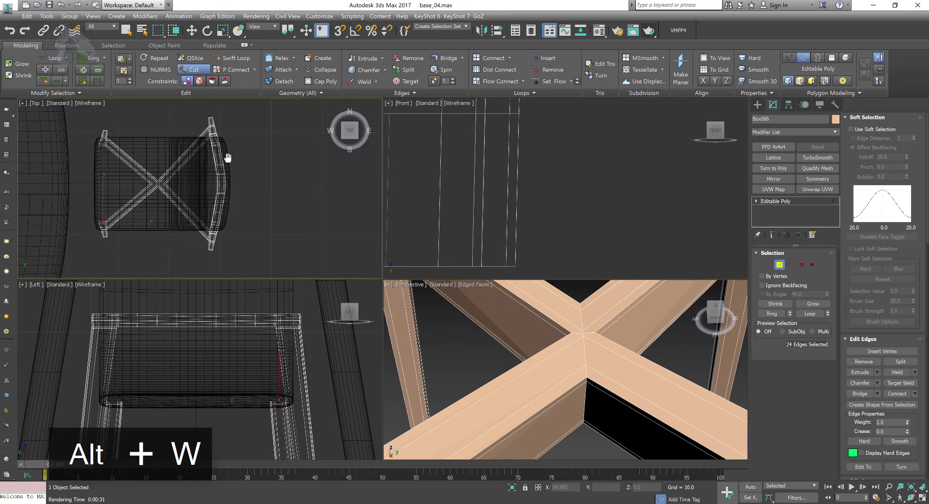
{"action": "key", "text": "alt+w"}
{"action": "scroll", "coordinate": [353, 240], "scroll_direction": "up", "scroll_amount": 6}
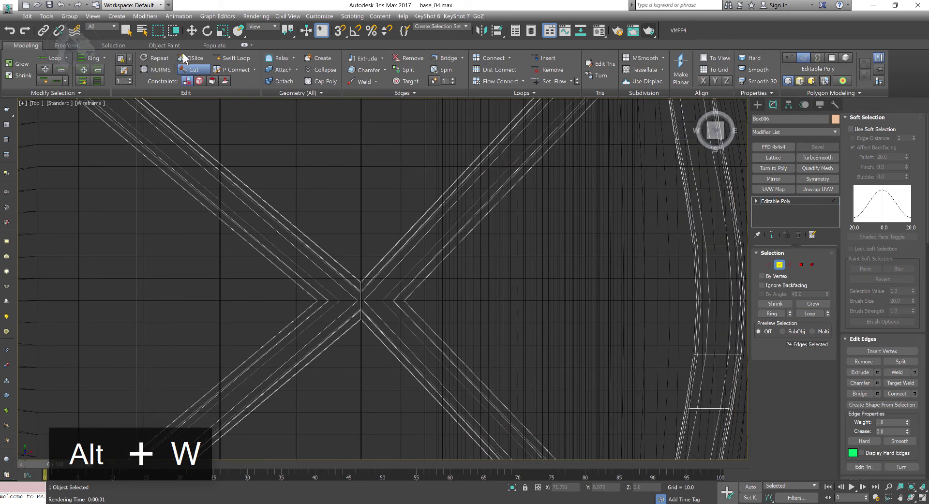
{"action": "left_click", "coordinate": [184, 56]}
{"action": "scroll", "coordinate": [352, 209], "scroll_direction": "down", "scroll_amount": 5}
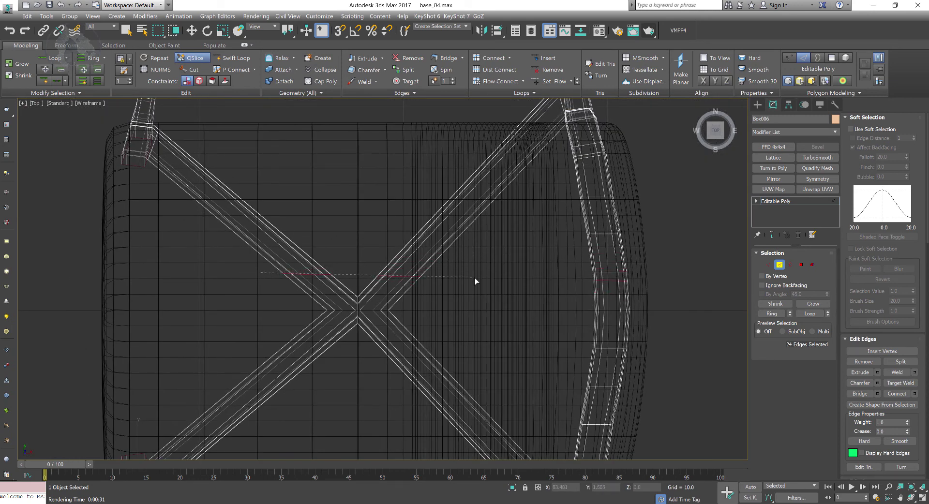
{"action": "key", "text": "w"}
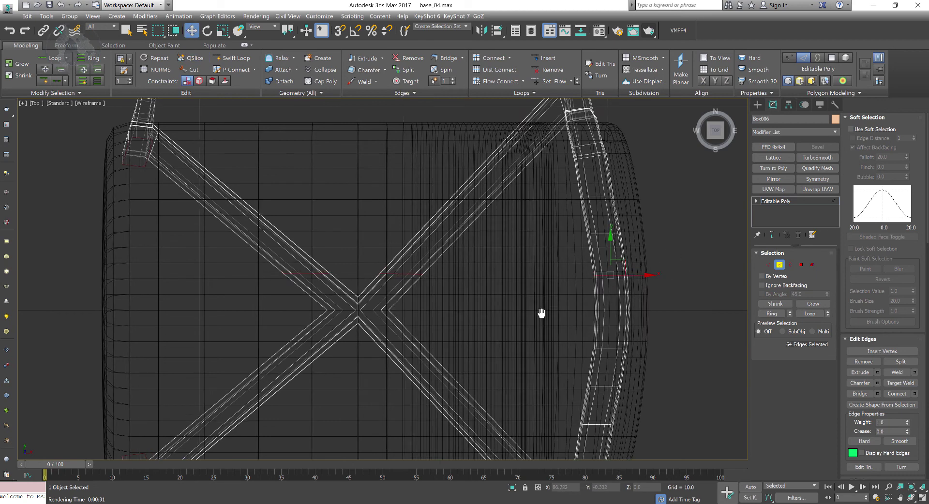
{"action": "middle_click_drag", "start_coordinate": [542, 313], "coordinate": [535, 302]}
Remove the unwanted edge loops that the slice added to the curved back rail, including their vertices
{"action": "left_click", "coordinate": [552, 283]}
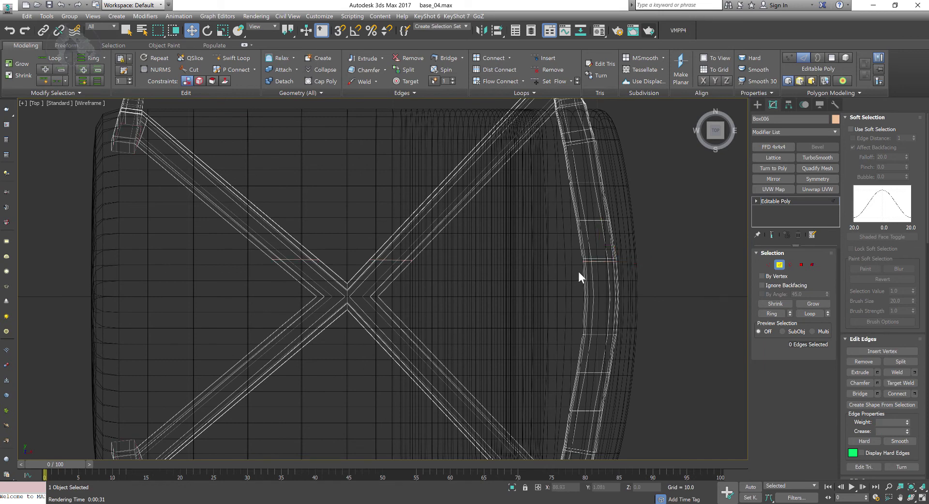
{"action": "double_click", "coordinate": [598, 260]}
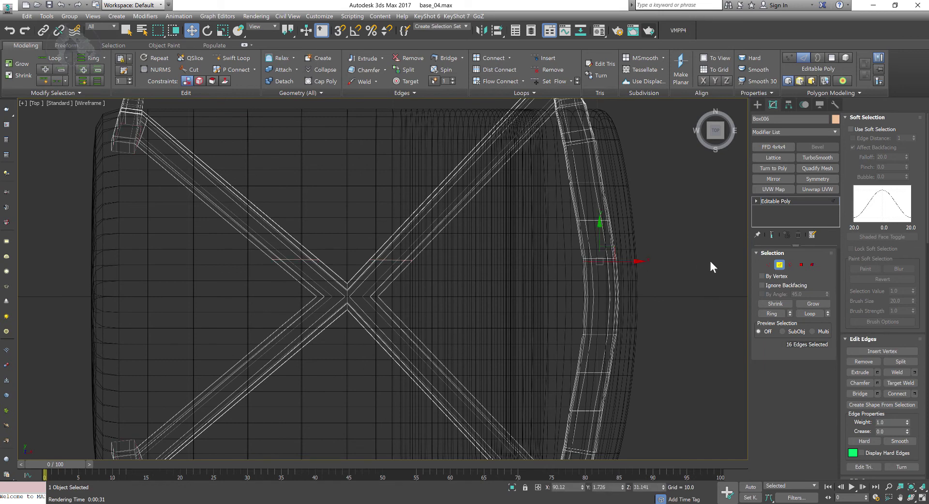
{"action": "key", "text": "ctrl+BackSpace"}
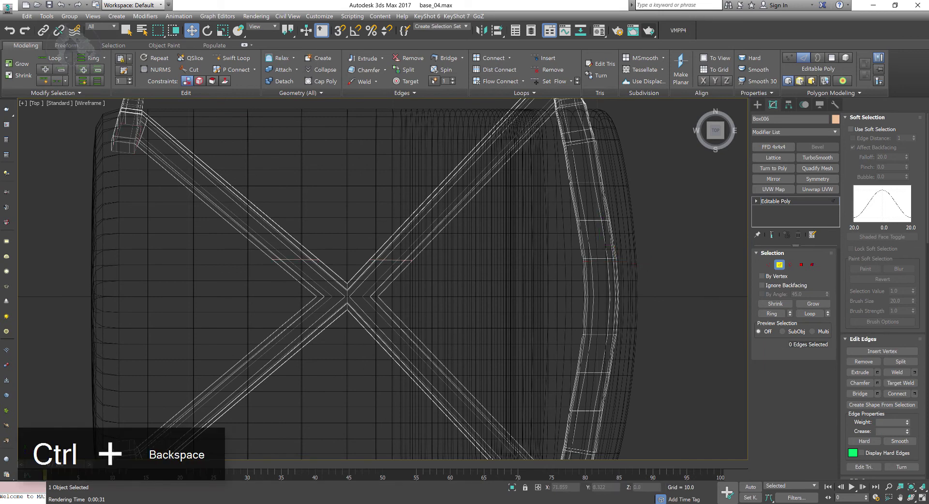
{"action": "middle_click_drag", "start_coordinate": [289, 190], "coordinate": [288, 168]}
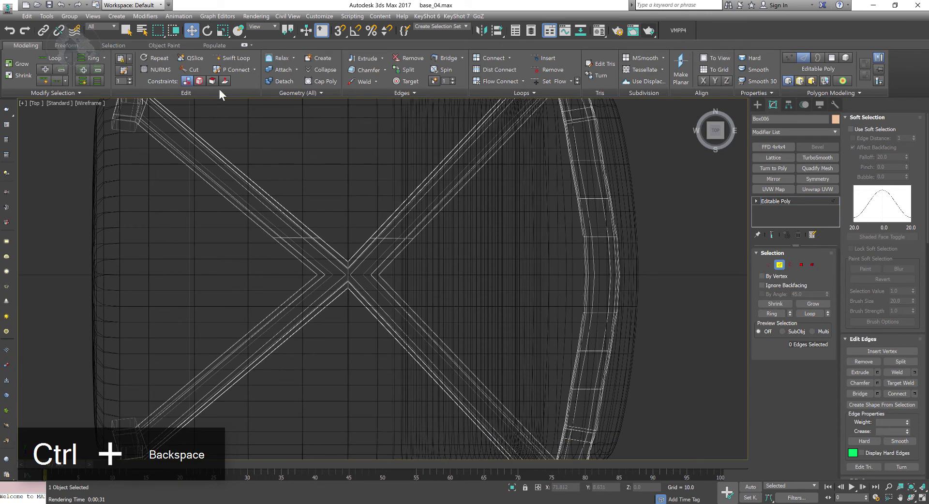
Quick-slice the frame parallel to X on the -Y side of the crossing and remove the extra loops from the curved back rail
{"action": "left_click", "coordinate": [199, 61]}
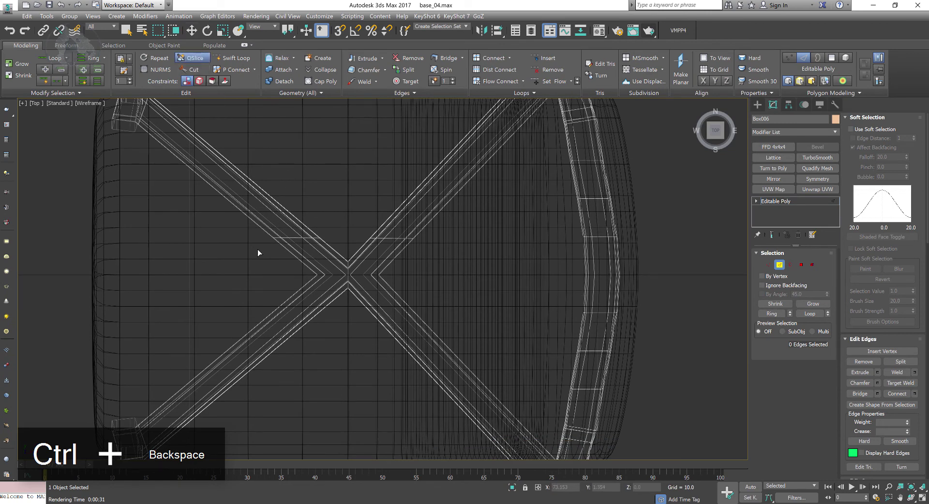
{"action": "left_click", "coordinate": [266, 304]}
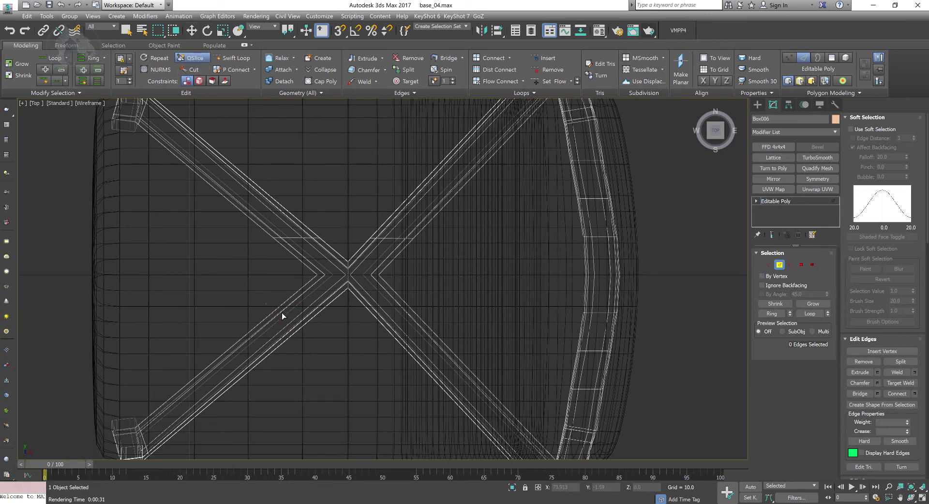
{"action": "left_click", "coordinate": [418, 306]}
{"action": "key", "text": "w"}
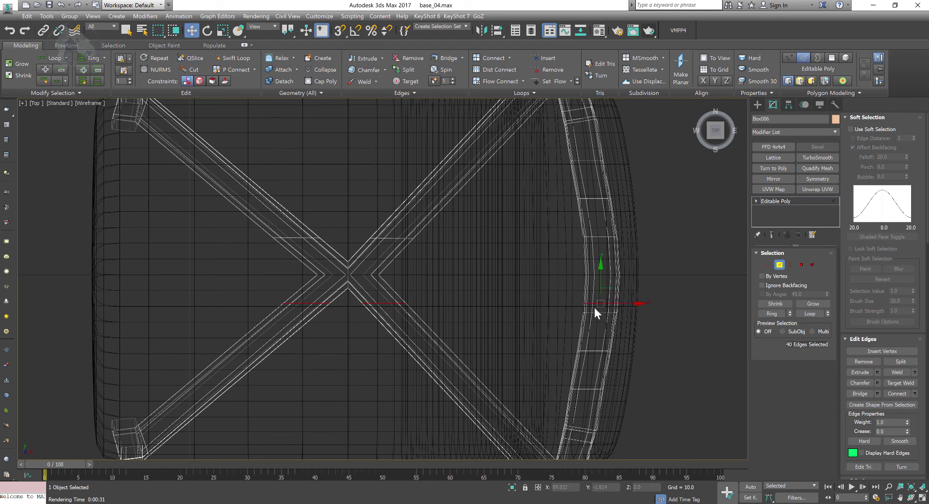
{"action": "double_click", "coordinate": [594, 303]}
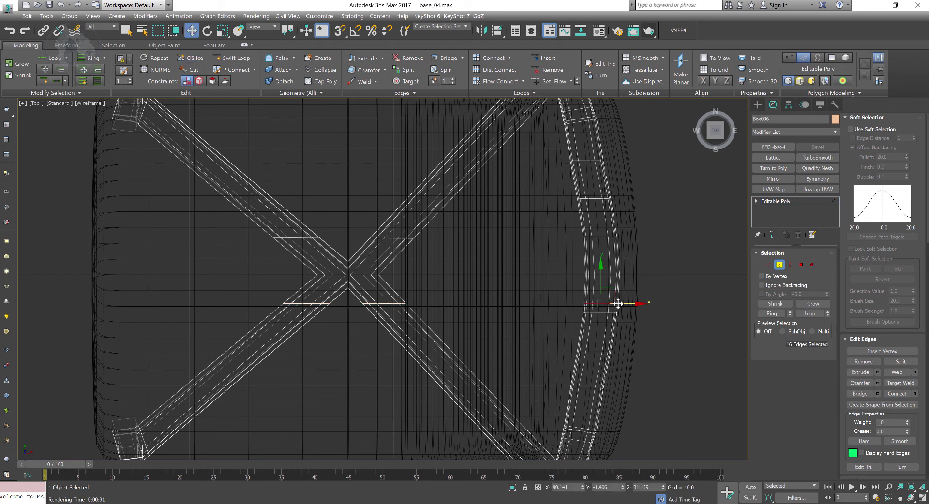
{"action": "key", "text": "ctrl+BackSpace"}
Try removing the seam edge loop through the centre of the crossing in the perspective view, and undo the removal
{"action": "key", "text": "alt+w"}
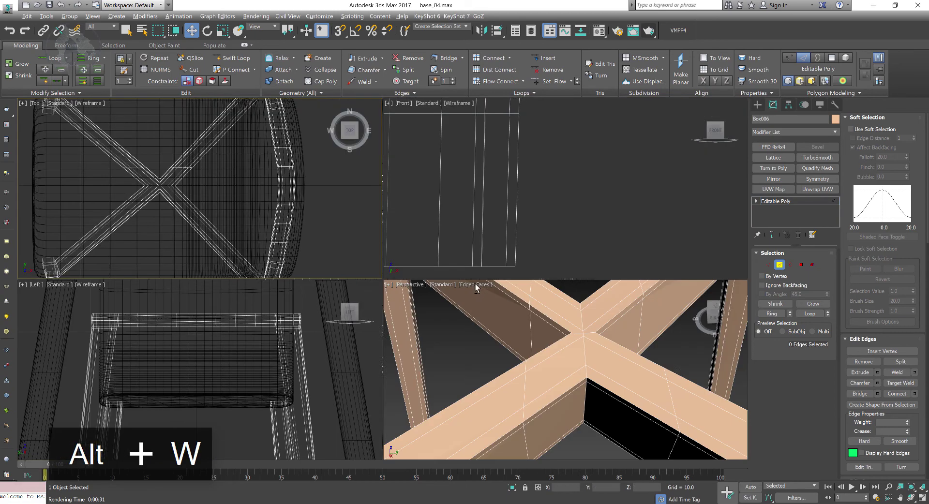
{"action": "middle_click_drag", "start_coordinate": [629, 368], "coordinate": [663, 374]}
{"action": "key", "text": "alt+w"}
{"action": "middle_click_drag", "start_coordinate": [511, 345], "coordinate": [440, 331], "text": "alt"}
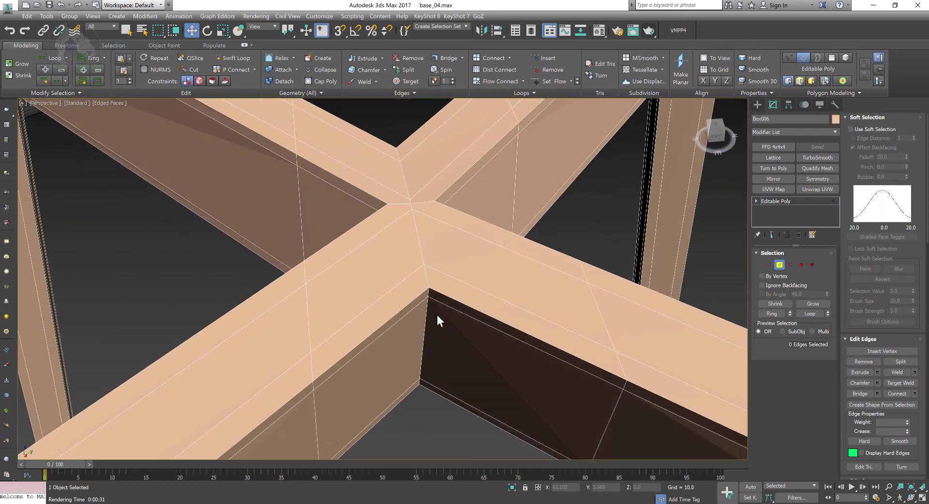
{"action": "double_click", "coordinate": [403, 205]}
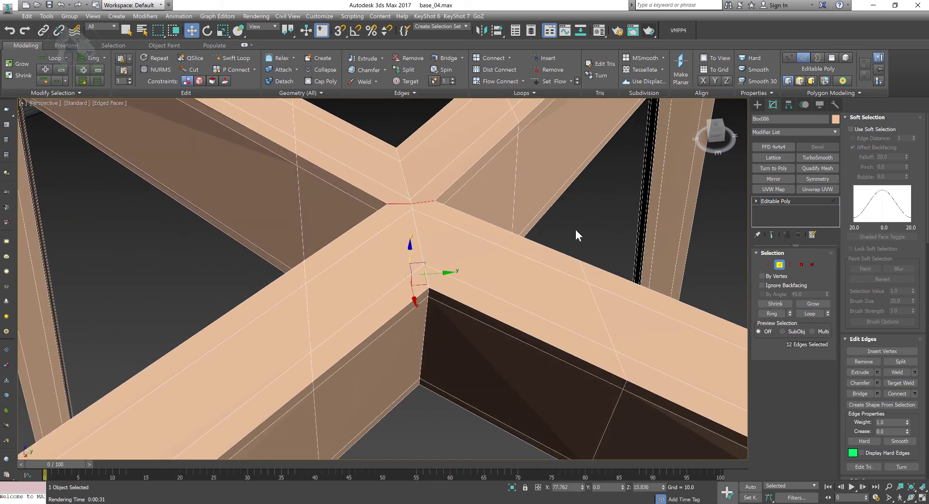
{"action": "key", "text": "ctrl+BackSpace"}
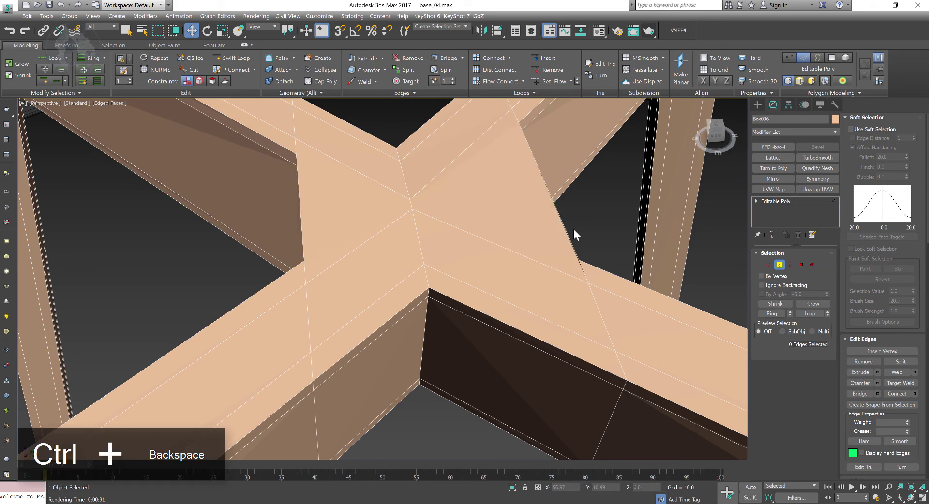
{"action": "key", "text": "ctrl+z"}
Clear the edge selection and examine the edge layout on the underside of the crossing
{"action": "mouse_move", "coordinate": [577, 234]}
{"action": "middle_mouse_down", "text": "alt"}
{"action": "mouse_move", "coordinate": [608, 275]}
{"action": "mouse_move", "coordinate": [522, 279]}
{"action": "mouse_move", "coordinate": [561, 275]}
{"action": "mouse_move", "coordinate": [583, 234]}
{"action": "mouse_move", "coordinate": [567, 236]}
{"action": "mouse_move", "coordinate": [565, 221]}
{"action": "middle_mouse_up", "text": "alt"}
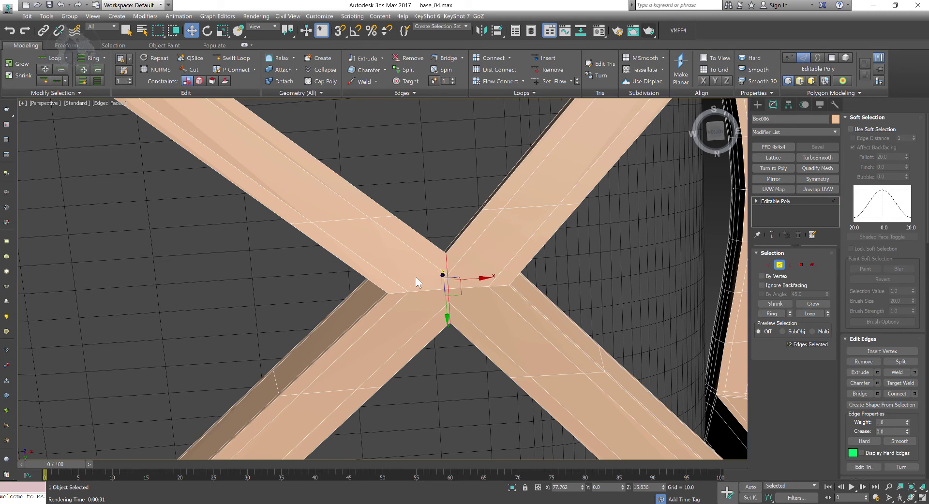
{"action": "scroll", "coordinate": [457, 275], "scroll_direction": "up", "scroll_amount": 4}
{"action": "middle_click_drag", "start_coordinate": [465, 274], "coordinate": [461, 278]}
{"action": "left_click", "coordinate": [654, 331]}
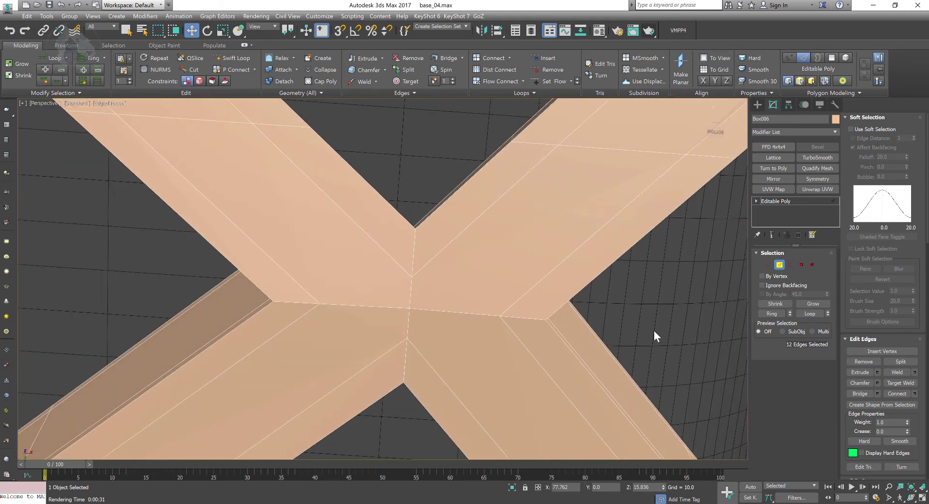
{"action": "middle_click_drag", "start_coordinate": [654, 330], "coordinate": [654, 336], "text": "alt"}
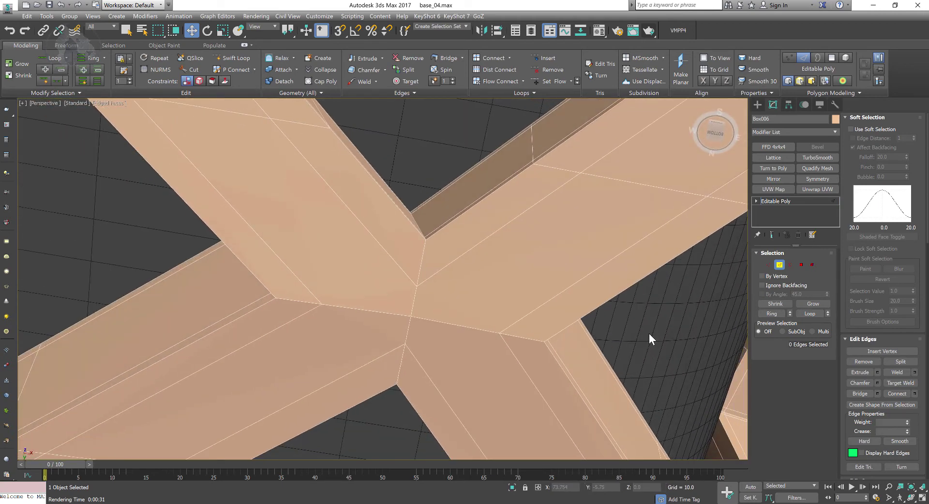
{"action": "middle_click_drag", "start_coordinate": [406, 313], "coordinate": [429, 320], "text": "alt"}
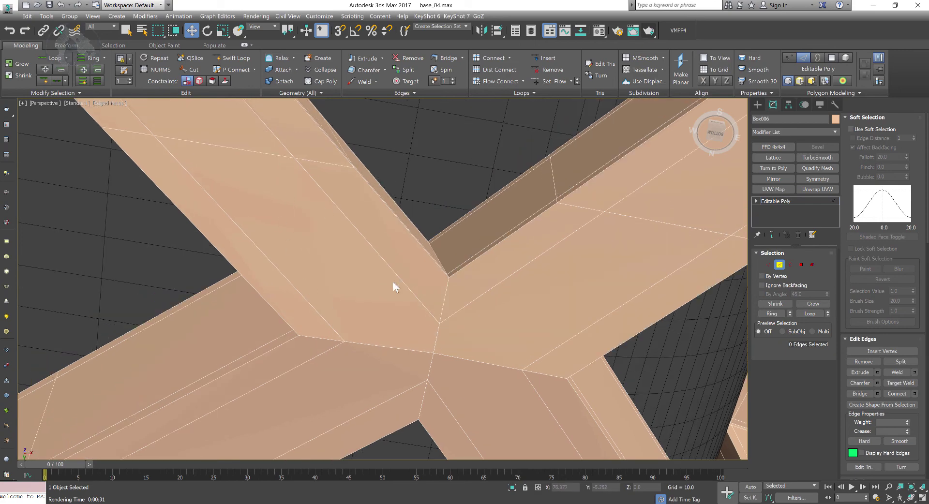
{"action": "middle_click_drag", "start_coordinate": [502, 315], "coordinate": [521, 274], "text": "alt"}
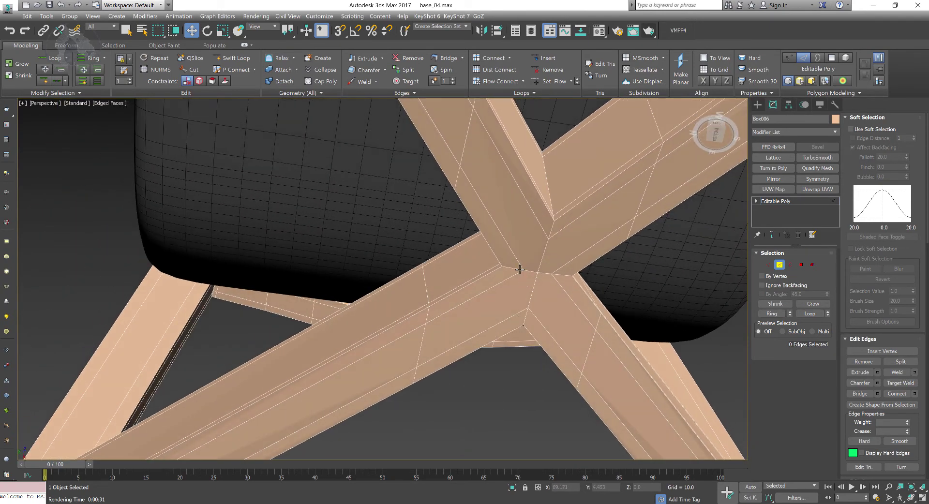
Chamfer the seam edge loop through the centre of the crossed bars, narrowing the chamfer from its default amount
{"action": "double_click", "coordinate": [549, 278]}
{"action": "middle_click_drag", "start_coordinate": [547, 286], "coordinate": [435, 279], "text": "alt"}
{"action": "right_click", "coordinate": [537, 267]}
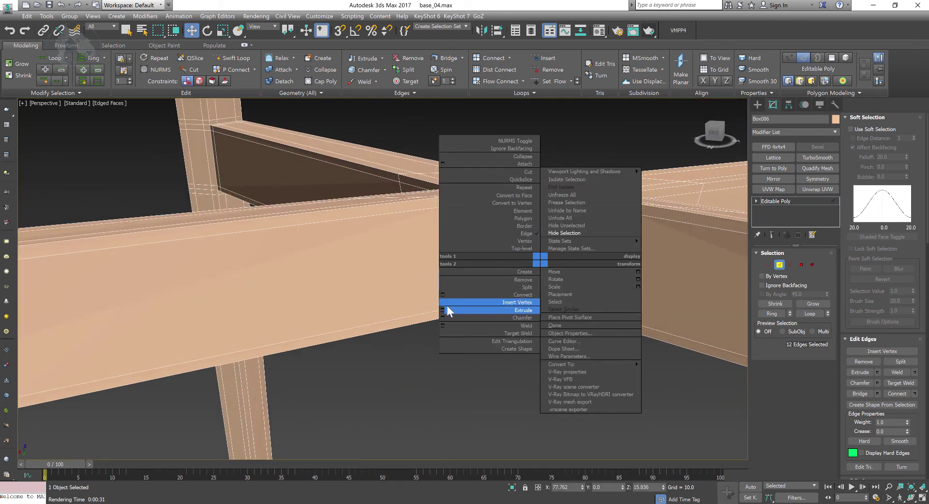
{"action": "left_click", "coordinate": [442, 318]}
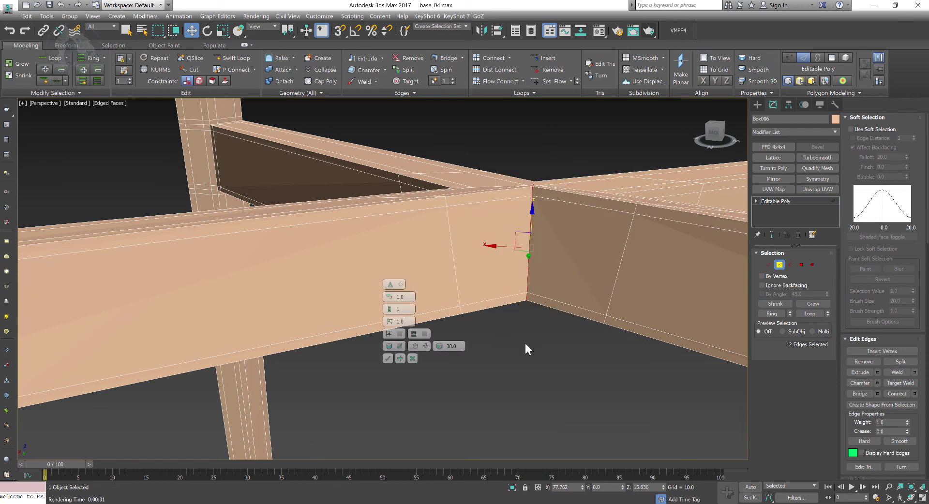
{"action": "middle_click_drag", "start_coordinate": [544, 348], "coordinate": [547, 358], "text": "alt"}
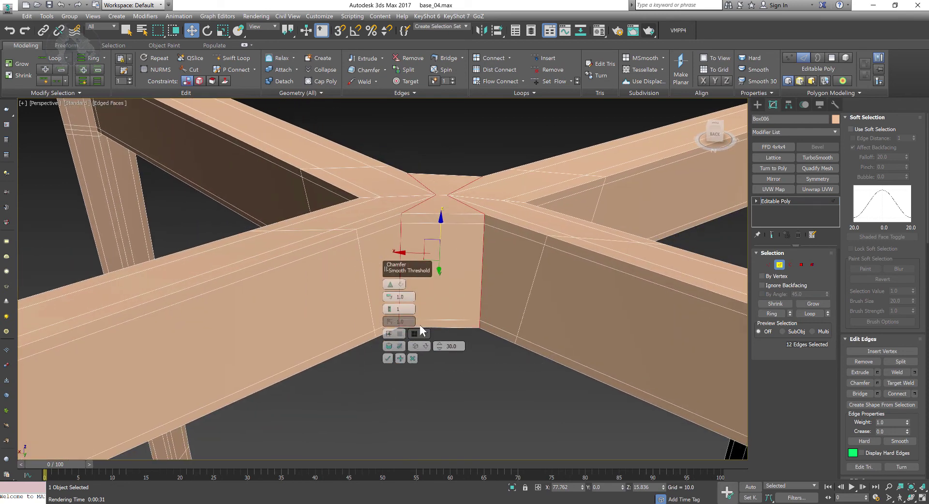
{"action": "left_click_drag", "start_coordinate": [392, 301], "coordinate": [389, 300]}
{"action": "left_click", "coordinate": [388, 359]}
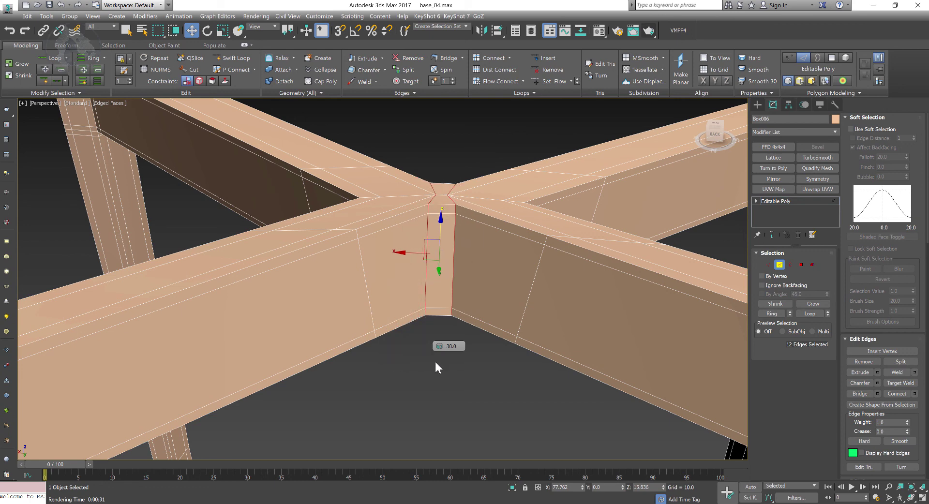
Leave edge editing and apply a TurboSmooth modifier with 2 iterations to the chair frame, finishing with nothing selected
{"action": "scroll", "coordinate": [435, 362], "scroll_direction": "down", "scroll_amount": 5}
{"action": "middle_click_drag", "start_coordinate": [442, 363], "coordinate": [440, 360], "text": "alt"}
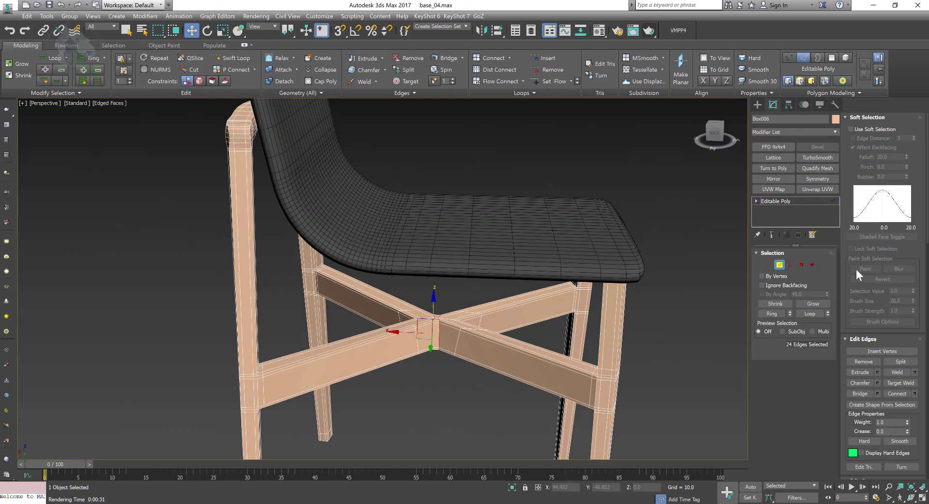
{"action": "left_click", "coordinate": [779, 264]}
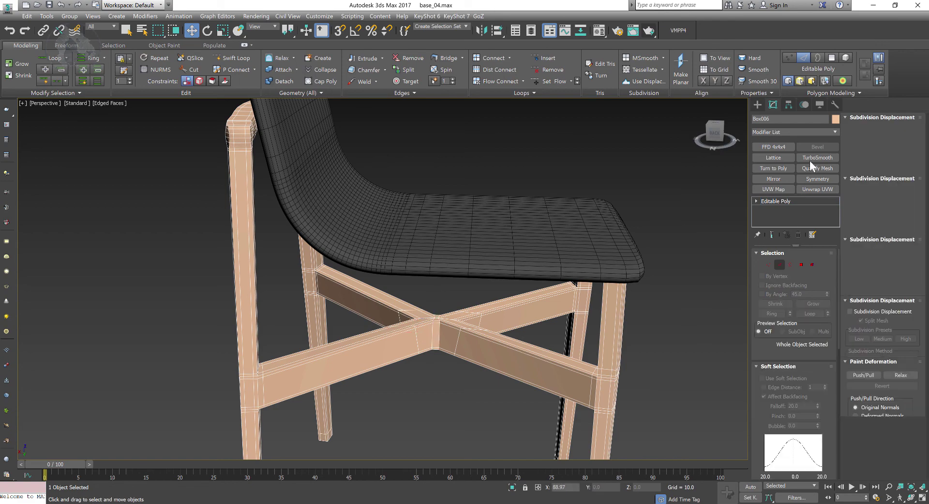
{"action": "left_click", "coordinate": [812, 160]}
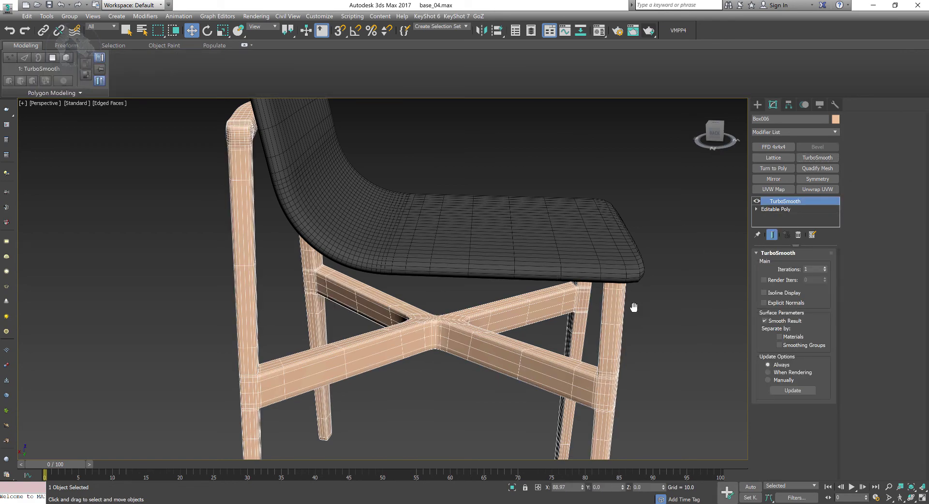
{"action": "middle_click_drag", "start_coordinate": [633, 307], "coordinate": [536, 311], "text": "alt"}
{"action": "scroll", "coordinate": [520, 295], "scroll_direction": "down", "scroll_amount": 5}
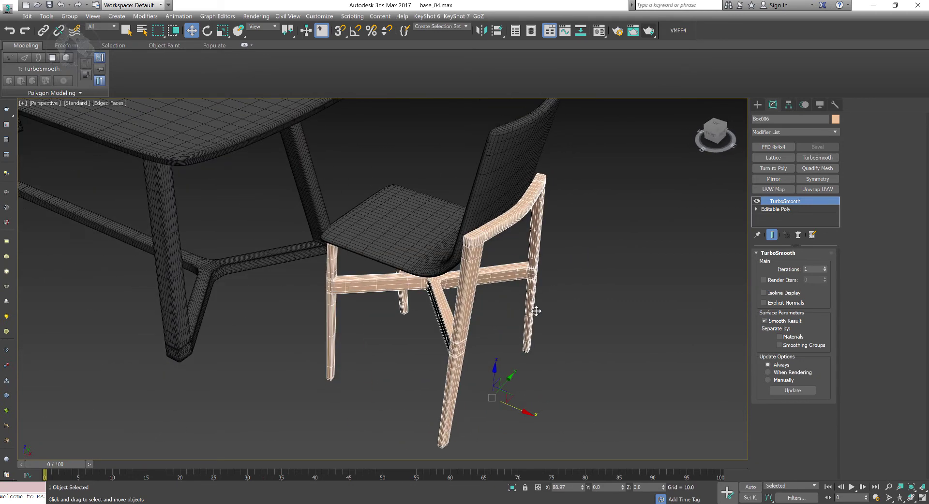
{"action": "left_click", "coordinate": [825, 268]}
{"action": "left_click", "coordinate": [631, 285]}
{"action": "scroll", "coordinate": [585, 286], "scroll_direction": "down", "scroll_amount": 6}
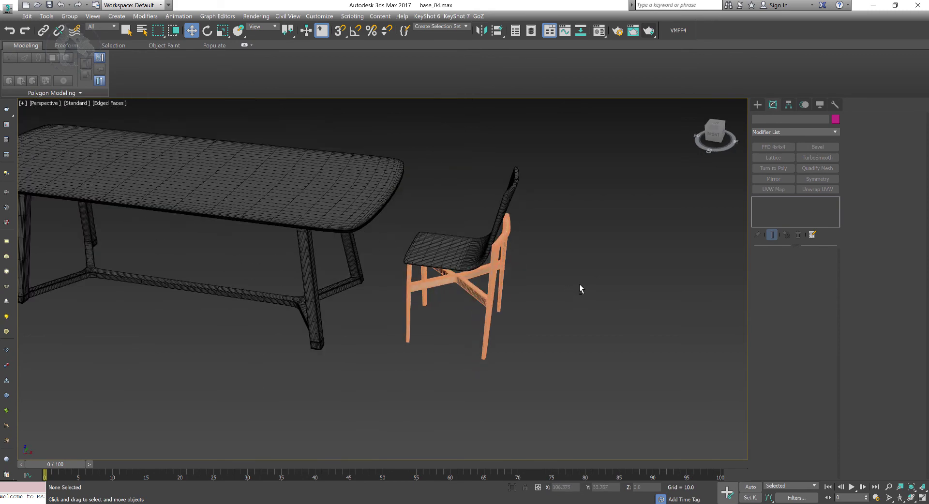
Show the perspective view in default shading without edges and delete the spare chair frame standing apart from the chair
{"action": "key", "text": "F3"}
{"action": "key", "text": "F4"}
{"action": "middle_click_drag", "start_coordinate": [588, 275], "coordinate": [544, 307], "text": "alt"}
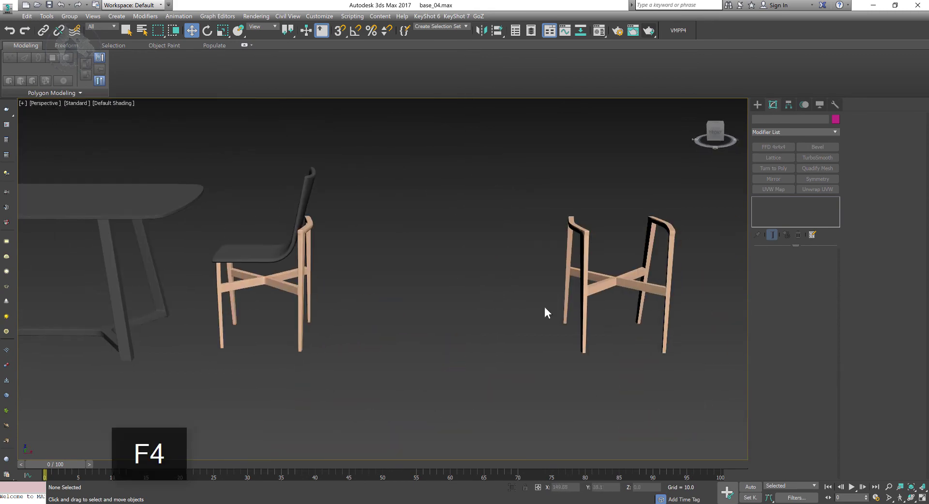
{"action": "left_click", "coordinate": [663, 366]}
{"action": "key", "text": "Delete"}
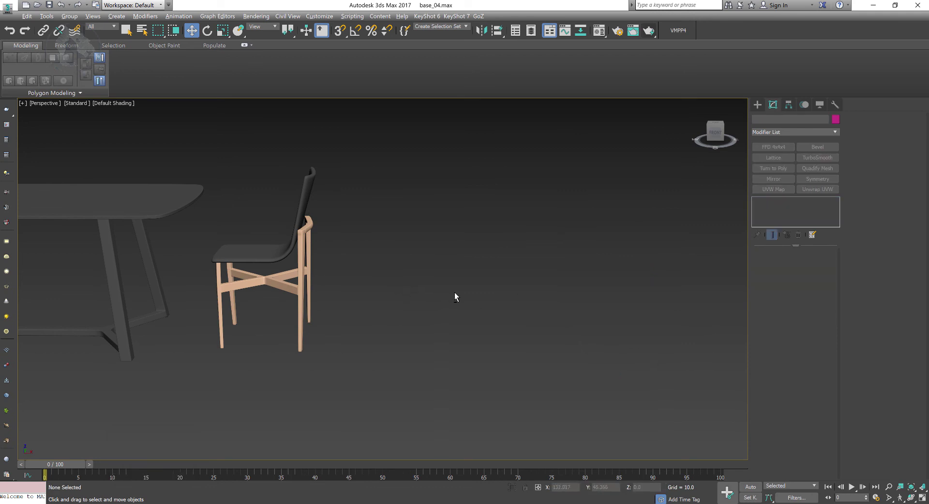
Select the chair's seat and frame and assign the dark grey material 02 - Default to both
{"action": "middle_click_drag", "start_coordinate": [455, 292], "coordinate": [425, 273], "text": "alt"}
{"action": "left_click_drag", "start_coordinate": [361, 237], "coordinate": [292, 329]}
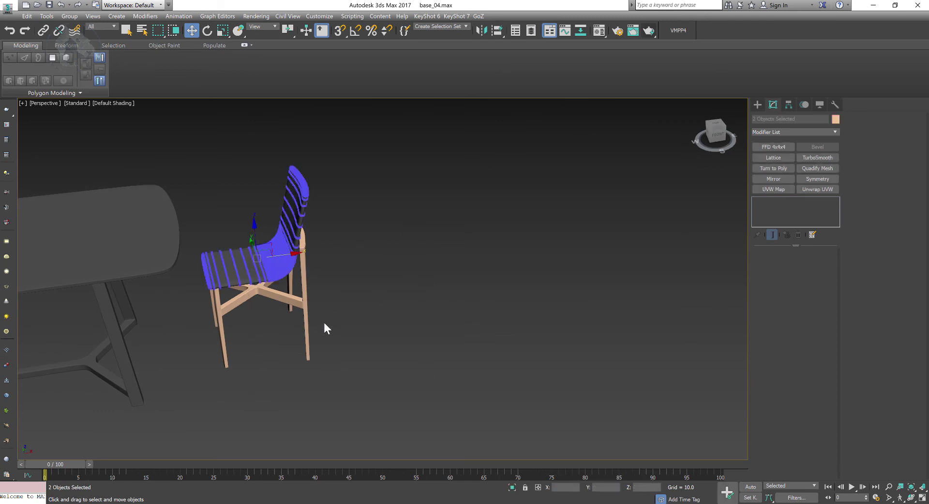
{"action": "key", "text": "m"}
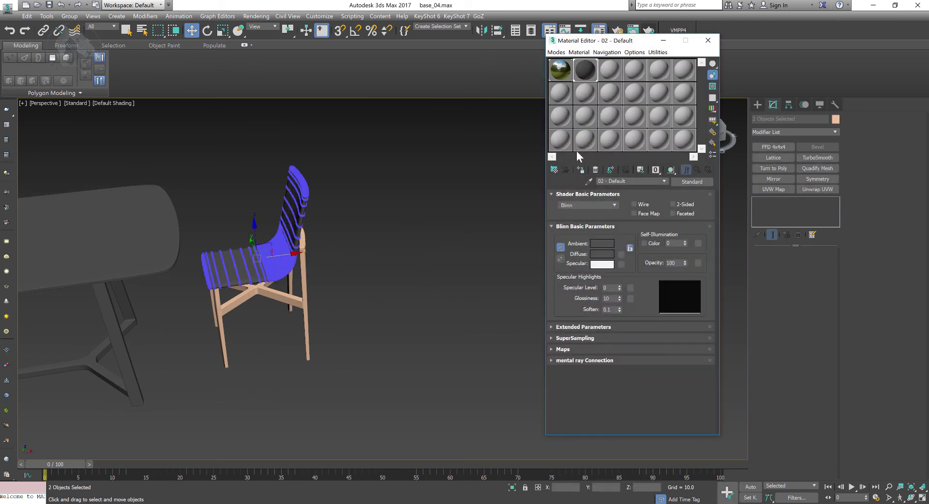
{"action": "left_click", "coordinate": [580, 169]}
{"action": "left_click", "coordinate": [708, 40]}
{"action": "left_click", "coordinate": [551, 216]}
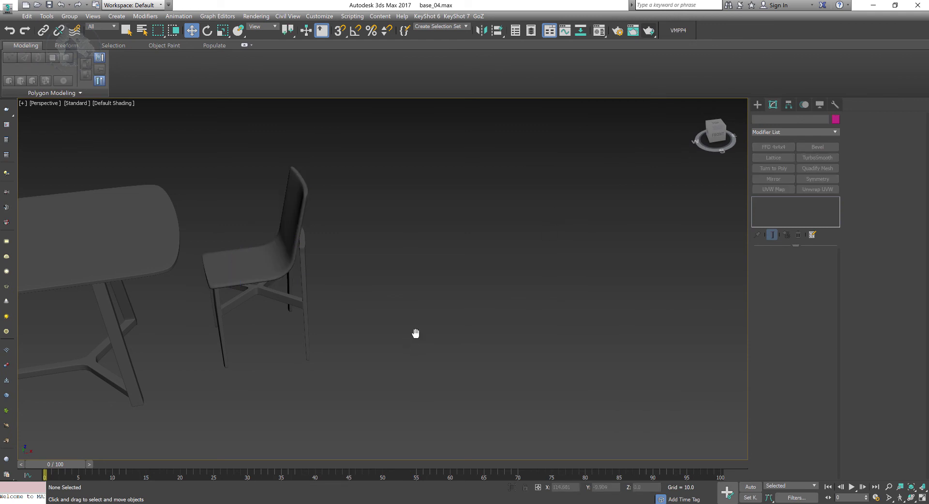
{"action": "middle_click_drag", "start_coordinate": [414, 332], "coordinate": [489, 209], "text": "alt"}
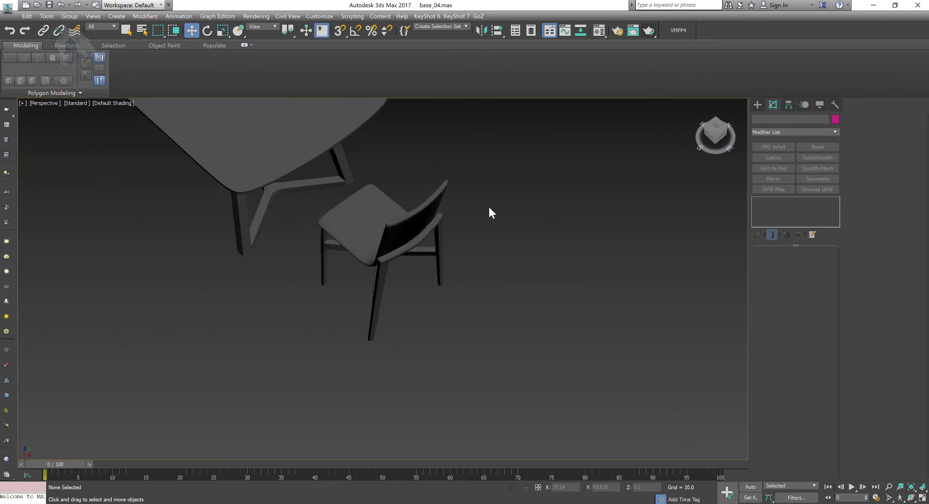
Examine the seat's modifier stack, from TurboSmooth through Edit Poly down to the base line
{"action": "key", "text": "ctrl+z"}
{"action": "left_click", "coordinate": [758, 105]}
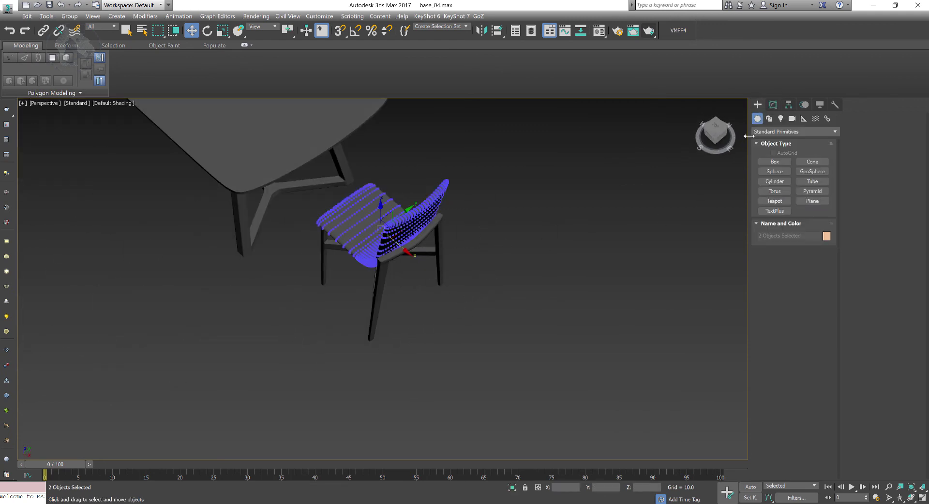
{"action": "left_click", "coordinate": [772, 105]}
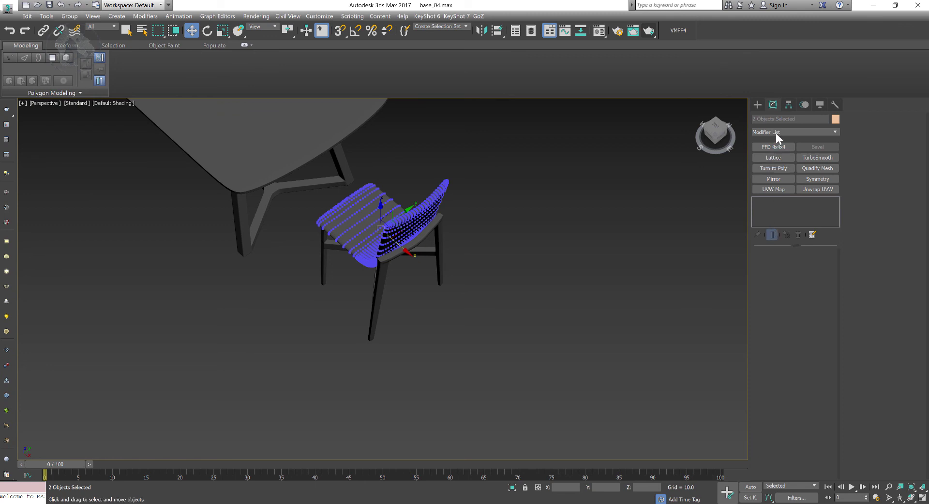
{"action": "left_click", "coordinate": [536, 272]}
{"action": "key", "text": "ctrl+z"}
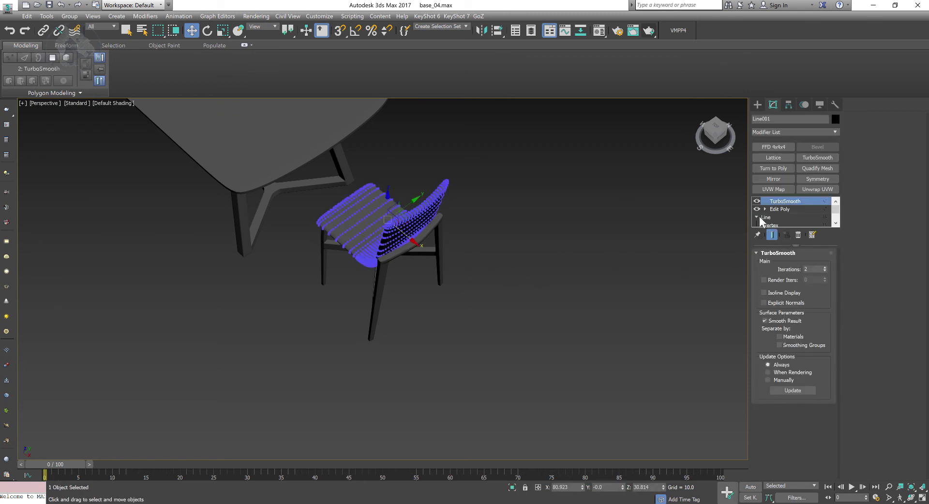
{"action": "left_click", "coordinate": [774, 226]}
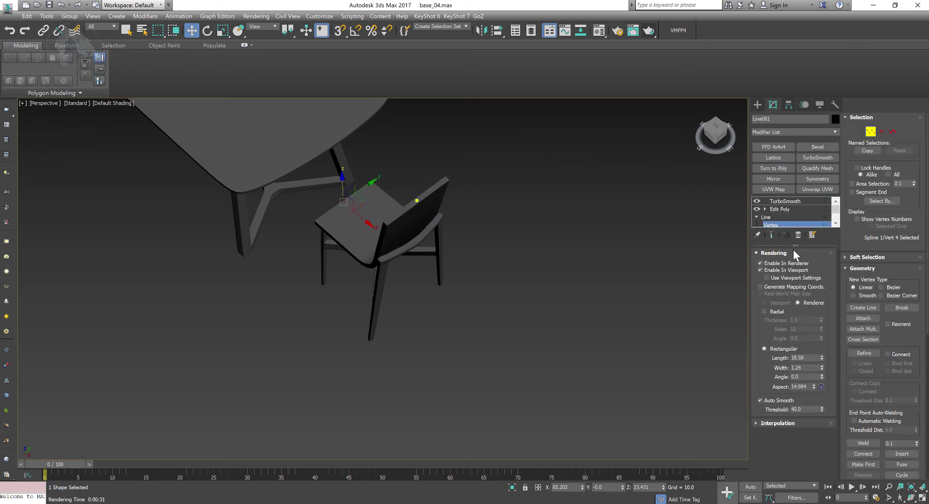
{"action": "left_click", "coordinate": [775, 216]}
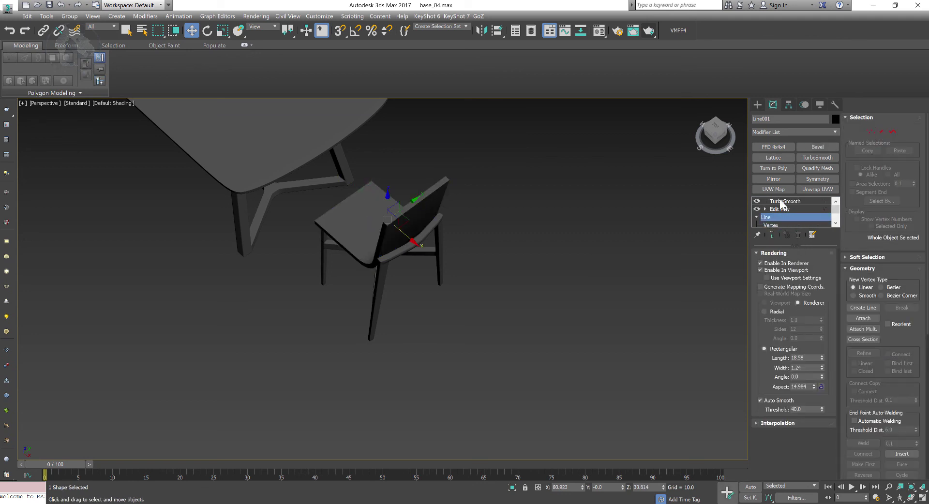
{"action": "left_click", "coordinate": [780, 202]}
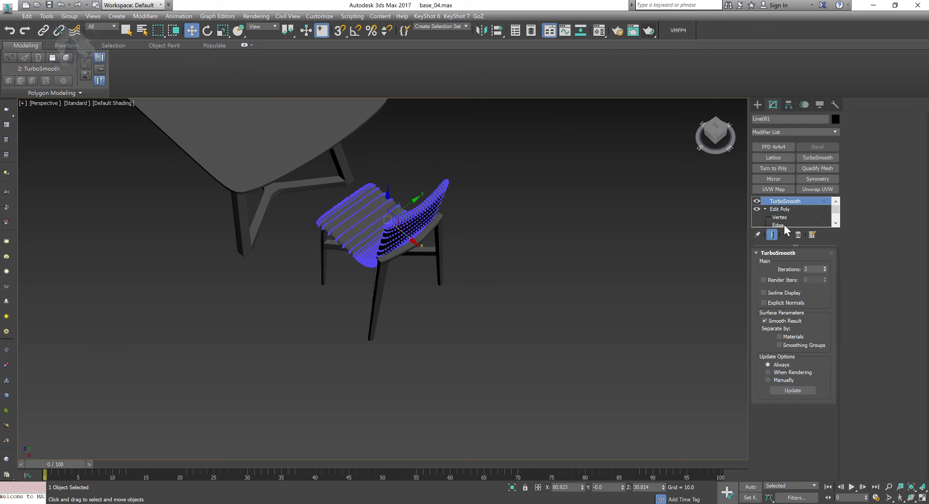
{"action": "left_click", "coordinate": [779, 209]}
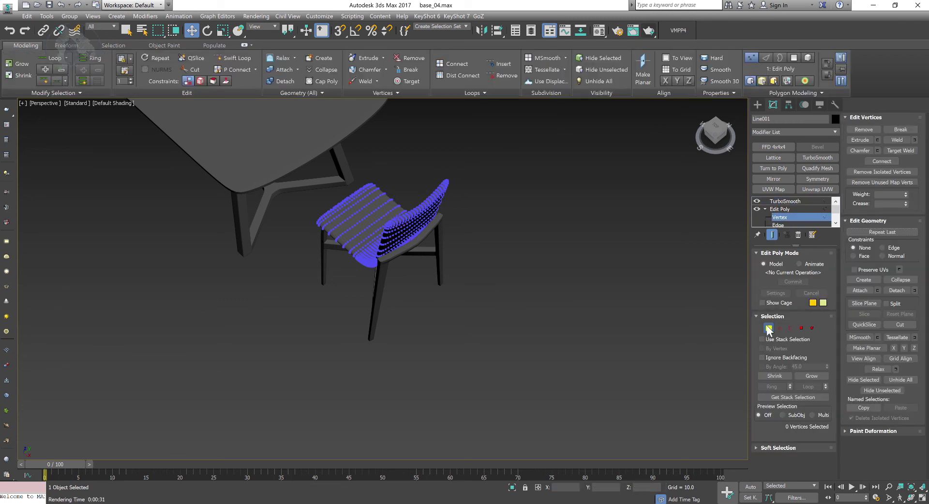
{"action": "left_click", "coordinate": [663, 286]}
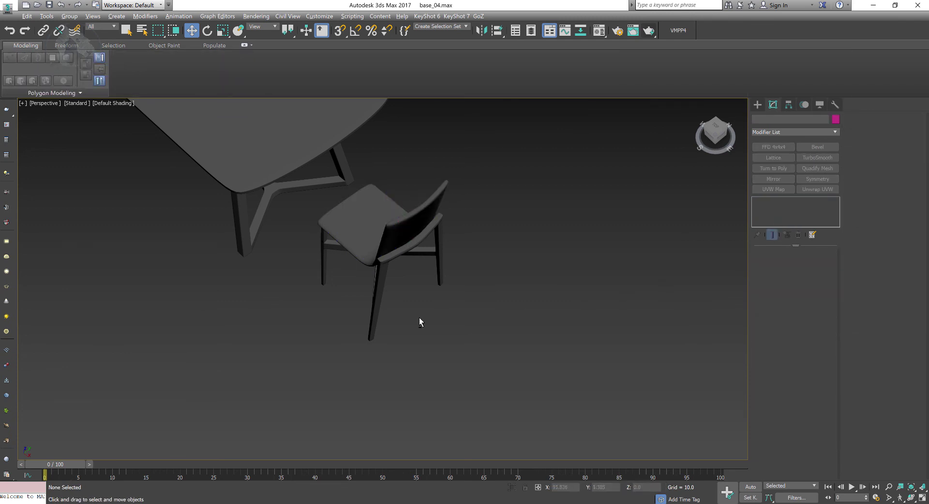
Show the perspective view in wireframe and set the chair frame's object colour to black
{"action": "middle_click_drag", "start_coordinate": [419, 318], "coordinate": [462, 300], "text": "alt"}
{"action": "key", "text": "F3"}
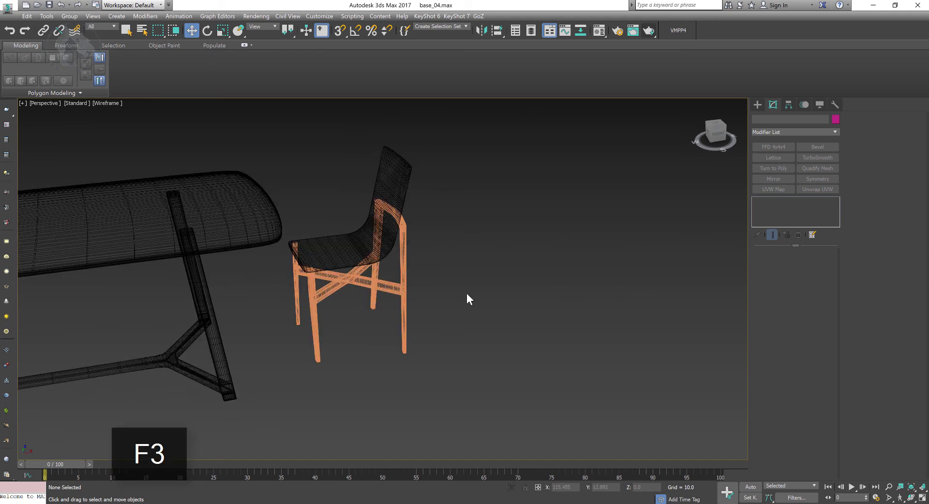
{"action": "key", "text": "F4"}
{"action": "left_click", "coordinate": [387, 293]}
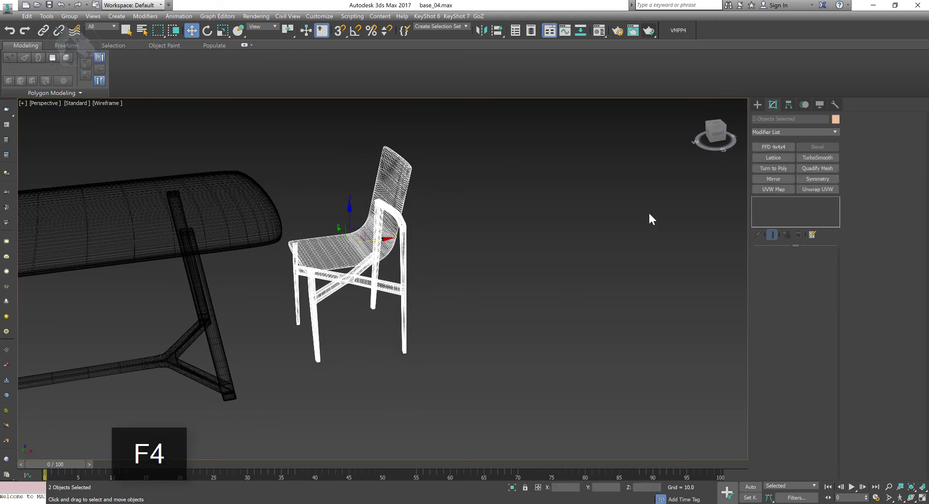
{"action": "left_click", "coordinate": [479, 320]}
{"action": "left_click", "coordinate": [401, 300]}
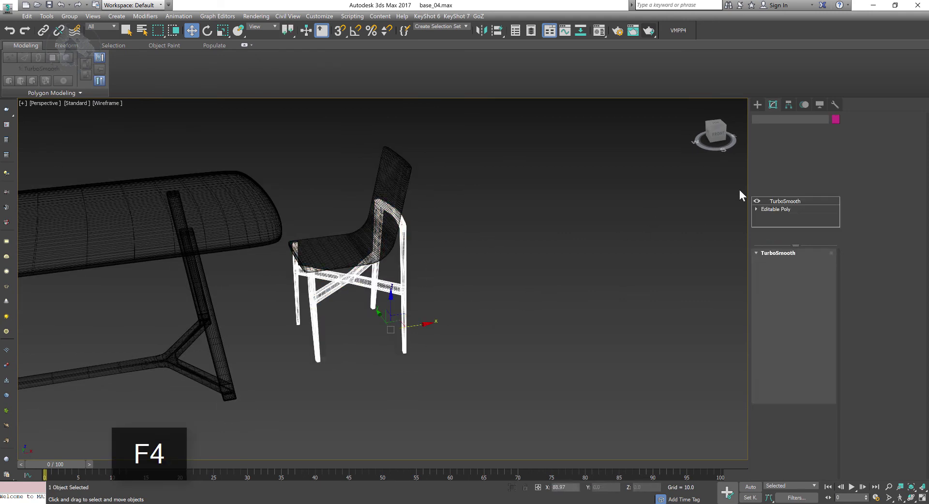
{"action": "left_click", "coordinate": [835, 120]}
{"action": "left_click", "coordinate": [545, 285]}
{"action": "left_click", "coordinate": [520, 307]}
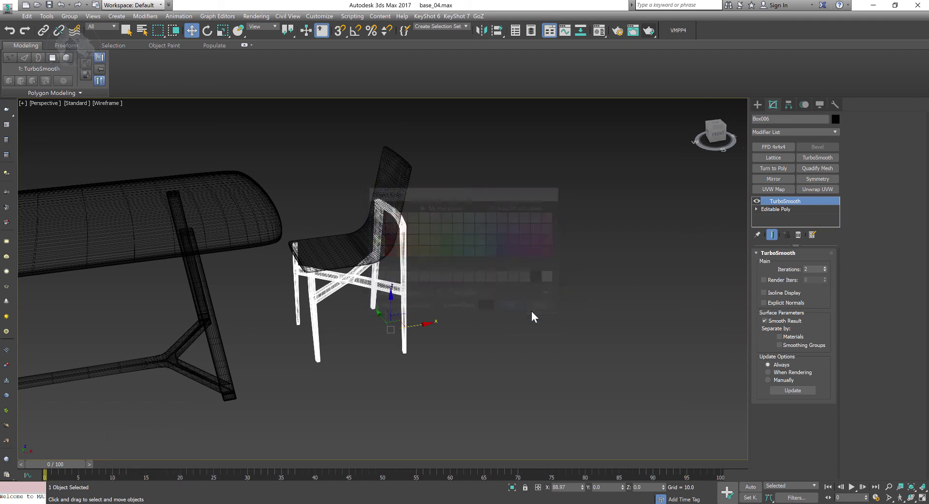
{"action": "left_click", "coordinate": [531, 317]}
Select the seat and frame together, group them under the name chair, and clear the selection
{"action": "middle_click_drag", "start_coordinate": [532, 317], "coordinate": [376, 266], "text": "alt"}
{"action": "left_click_drag", "start_coordinate": [376, 266], "coordinate": [408, 283]}
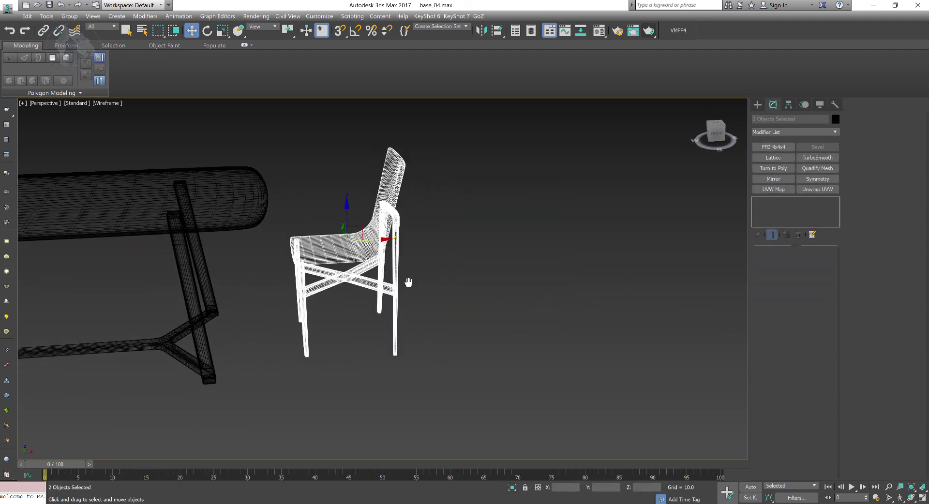
{"action": "middle_click_drag", "start_coordinate": [408, 282], "coordinate": [439, 294]}
{"action": "left_click", "coordinate": [69, 16]}
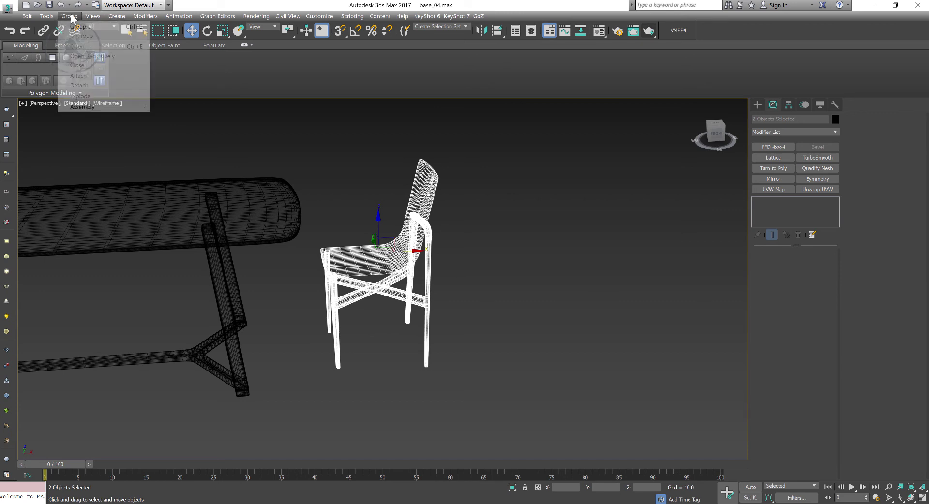
{"action": "left_click", "coordinate": [75, 27]}
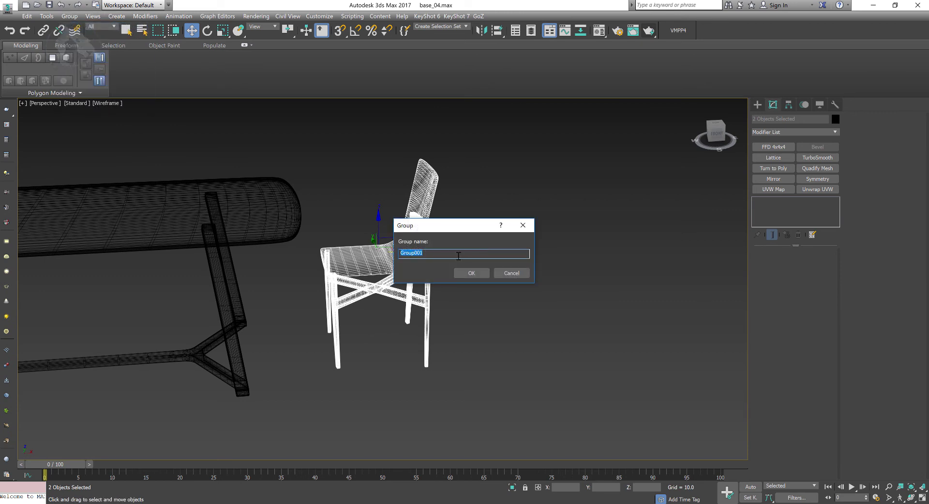
{"action": "key", "text": "Return"}
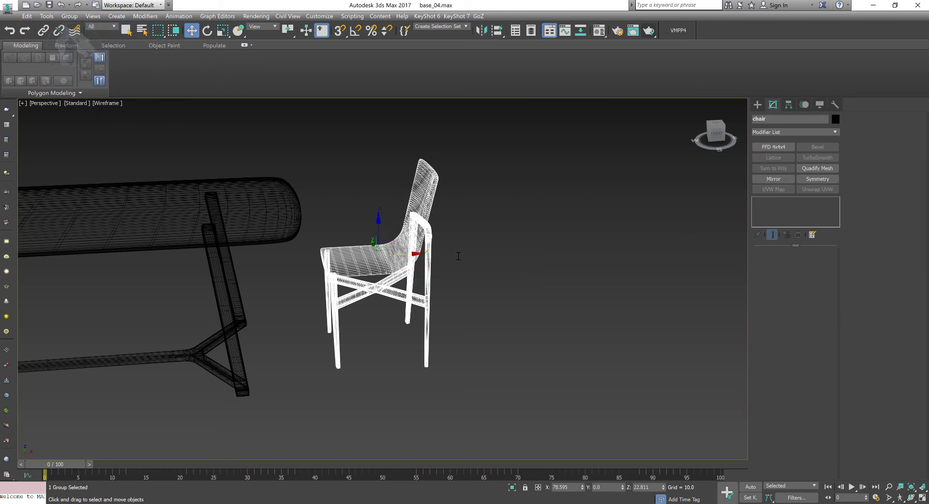
{"action": "left_click", "coordinate": [458, 256]}
Select the chair group in the top view, set its X position to 0, and return to the perspective view in the four-view layout
{"action": "key", "text": "alt+w"}
{"action": "key", "text": "alt+w"}
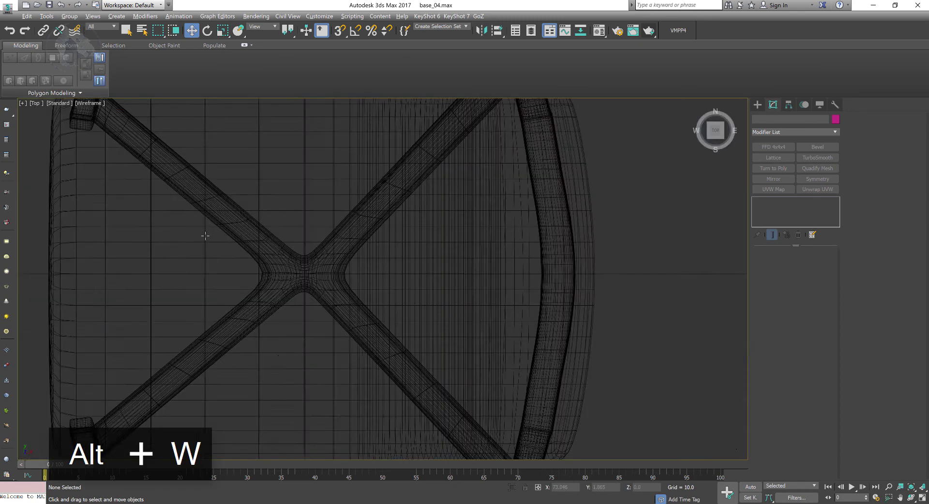
{"action": "scroll", "coordinate": [546, 290], "scroll_direction": "down", "scroll_amount": 5}
{"action": "left_click", "coordinate": [545, 293]}
{"action": "scroll", "coordinate": [550, 304], "scroll_direction": "up", "scroll_amount": 3}
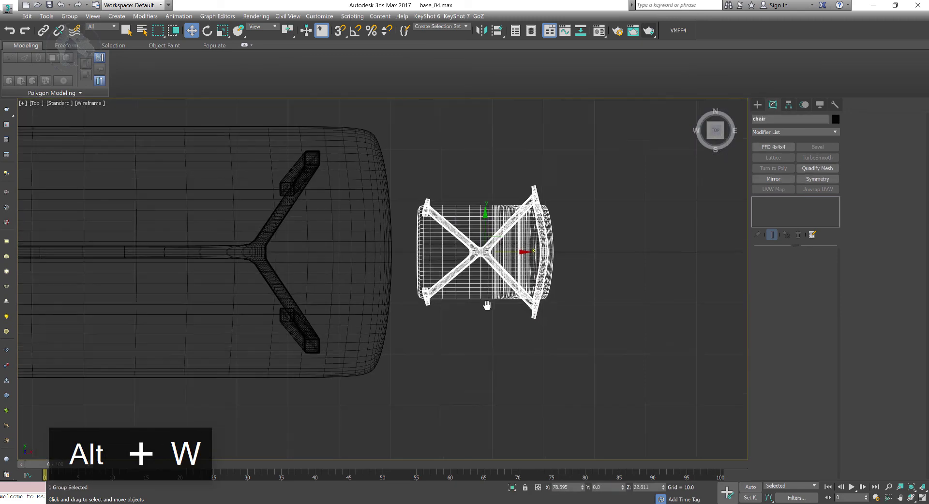
{"action": "right_click", "coordinate": [583, 489]}
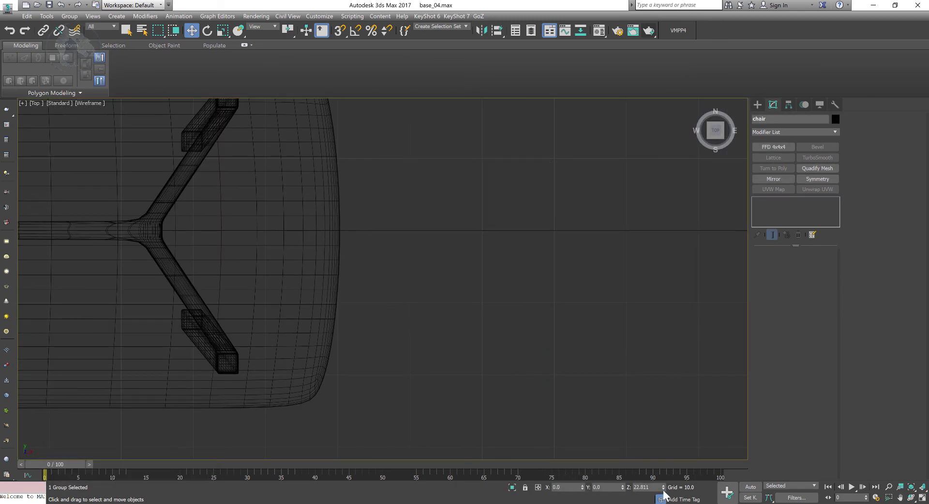
{"action": "scroll", "coordinate": [450, 334], "scroll_direction": "down", "scroll_amount": 4}
{"action": "key", "text": "alt+w"}
{"action": "right_click", "coordinate": [464, 355]}
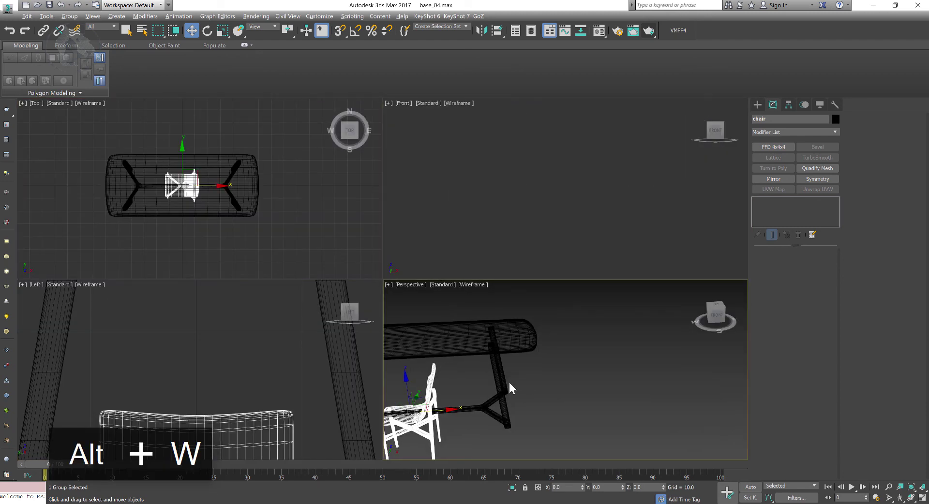
Raise the chair group to Z about 19.98 and move it along X to about 64.8, at the table's short end
{"action": "key", "text": "alt+w"}
{"action": "middle_click_drag", "start_coordinate": [463, 355], "coordinate": [415, 337], "text": "alt"}
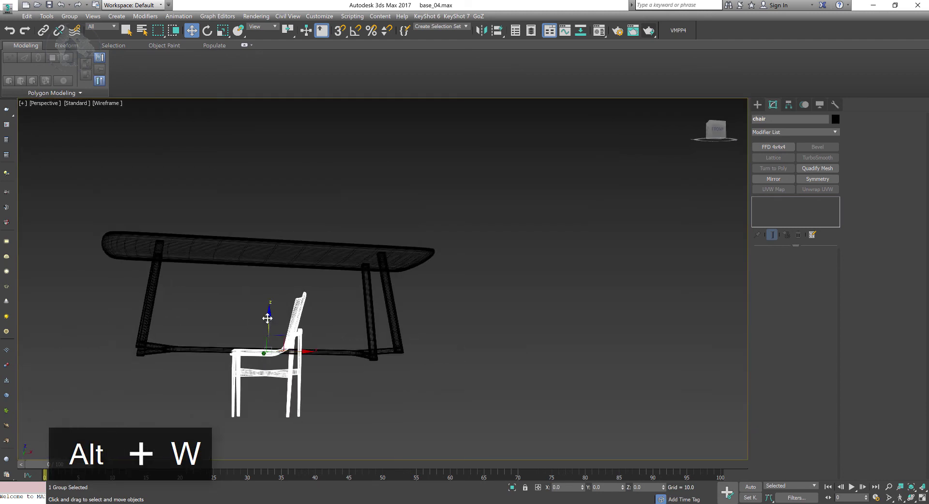
{"action": "left_click_drag", "start_coordinate": [267, 318], "coordinate": [283, 266]}
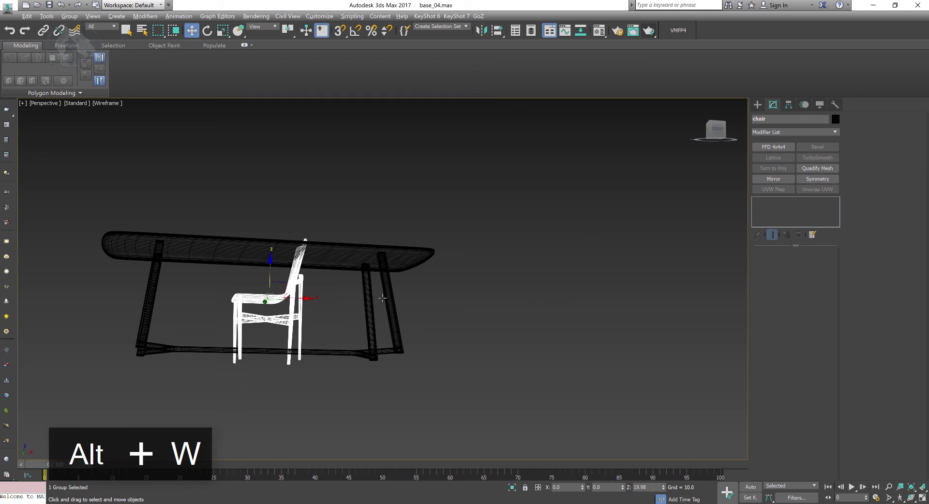
{"action": "middle_click_drag", "start_coordinate": [383, 298], "coordinate": [373, 322], "text": "alt"}
{"action": "left_click_drag", "start_coordinate": [297, 299], "coordinate": [491, 326]}
{"action": "middle_click_drag", "start_coordinate": [570, 368], "coordinate": [563, 384], "text": "alt"}
In the maximized top view, make one copy of the chair along X, placed at about X -14.8 within the table outline
{"action": "key", "text": "alt+w"}
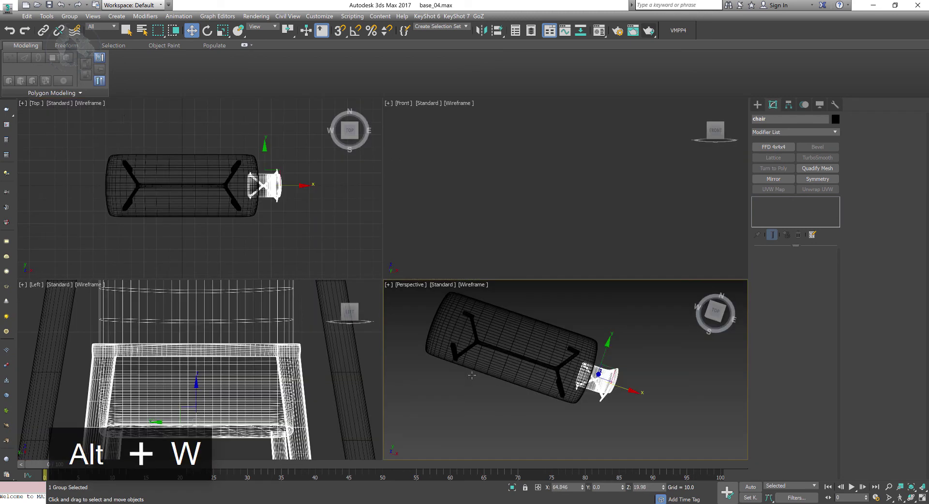
{"action": "middle_click_drag", "start_coordinate": [121, 155], "coordinate": [145, 158]}
{"action": "middle_click_drag", "start_coordinate": [199, 201], "coordinate": [226, 202]}
{"action": "key", "text": "alt+w"}
{"action": "middle_click_drag", "start_coordinate": [445, 254], "coordinate": [413, 261]}
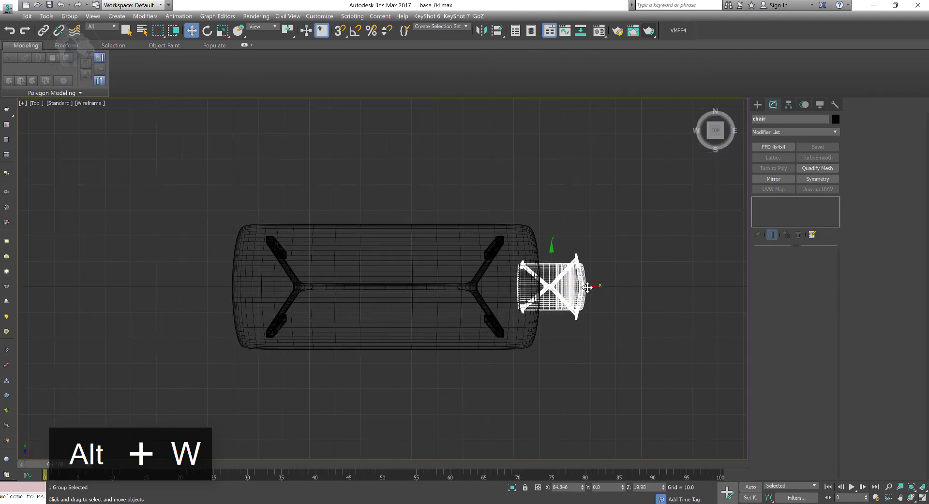
{"action": "left_click_drag", "start_coordinate": [587, 288], "coordinate": [383, 288], "text": "shift"}
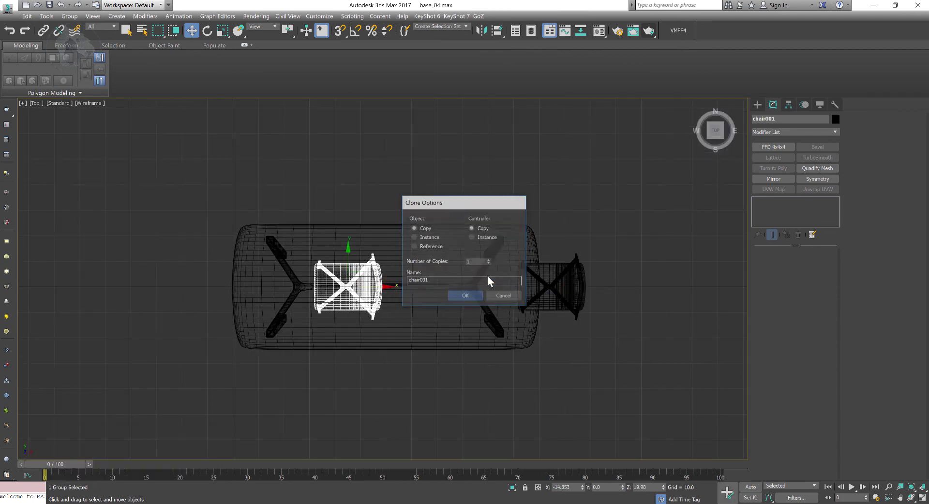
{"action": "key", "text": "Return"}
Mirror the copied chair on the X axis without cloning and move it to the table's opposite short end
{"action": "left_click", "coordinate": [482, 30]}
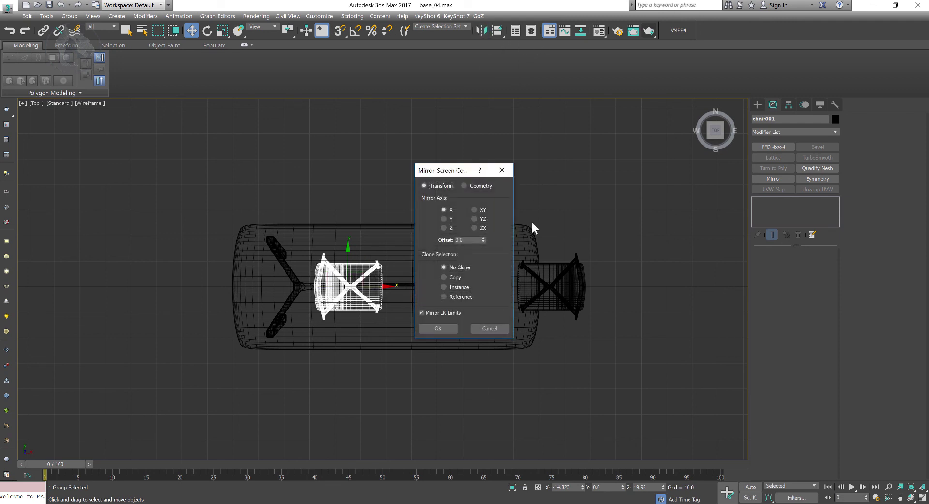
{"action": "left_click", "coordinate": [438, 329]}
{"action": "middle_click_drag", "start_coordinate": [367, 289], "coordinate": [414, 283]}
Copy the mirrored end chair to about X -22.6 and rotate the copy 90 degrees clockwise so its back faces the table's +Y side
{"action": "mouse_move", "coordinate": [415, 282]}
{"action": "left_mouse_down"}
{"action": "mouse_move", "coordinate": [285, 275]}
{"action": "mouse_move", "coordinate": [400, 281]}
{"action": "left_mouse_up"}
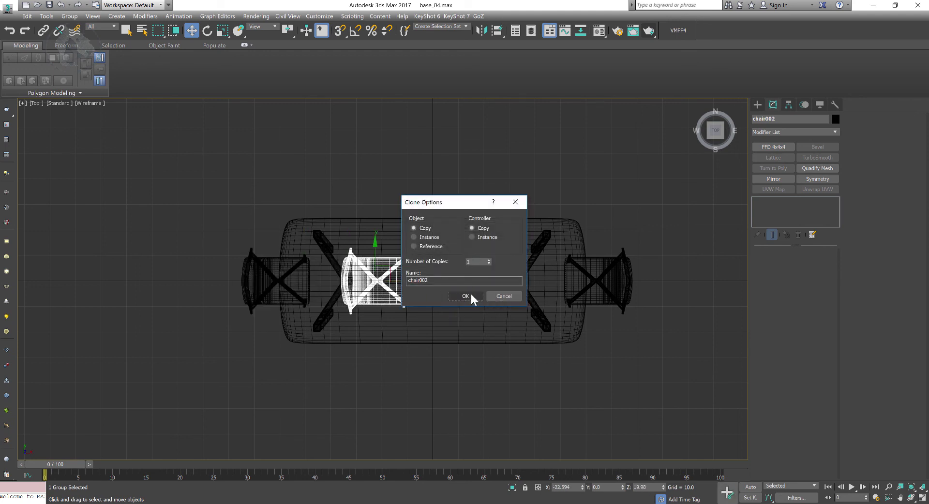
{"action": "left_click", "coordinate": [469, 297]}
{"action": "key", "text": "e"}
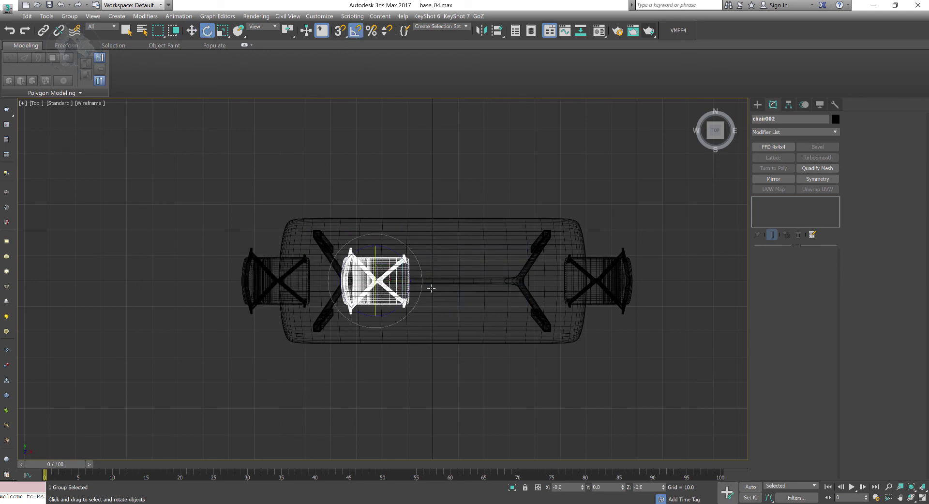
{"action": "left_click_drag", "start_coordinate": [407, 264], "coordinate": [425, 289]}
{"action": "key", "text": "w"}
Move the rotated chair to the table's +Y long side and make one copy of it further along that side
{"action": "middle_click_drag", "start_coordinate": [425, 289], "coordinate": [446, 298]}
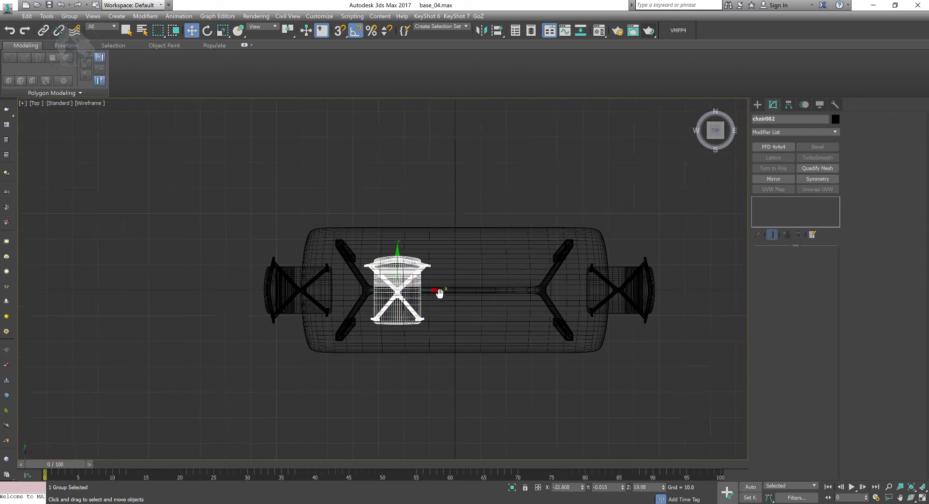
{"action": "mouse_move", "coordinate": [398, 260]}
{"action": "left_mouse_down"}
{"action": "mouse_move", "coordinate": [397, 178]}
{"action": "mouse_move", "coordinate": [429, 257]}
{"action": "mouse_move", "coordinate": [417, 235]}
{"action": "mouse_move", "coordinate": [536, 234]}
{"action": "mouse_move", "coordinate": [527, 234]}
{"action": "left_mouse_up"}
{"action": "left_click", "coordinate": [455, 297]}
Select both chairs on the +Y long side and copy the pair a short distance toward the table's centre
{"action": "left_click", "coordinate": [392, 207], "text": "ctrl"}
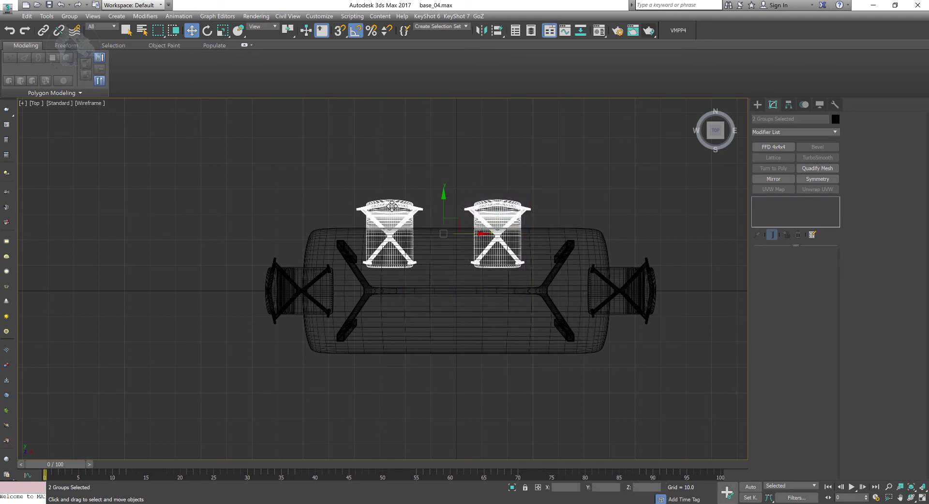
{"action": "left_click_drag", "start_coordinate": [443, 207], "coordinate": [443, 236], "text": "shift"}
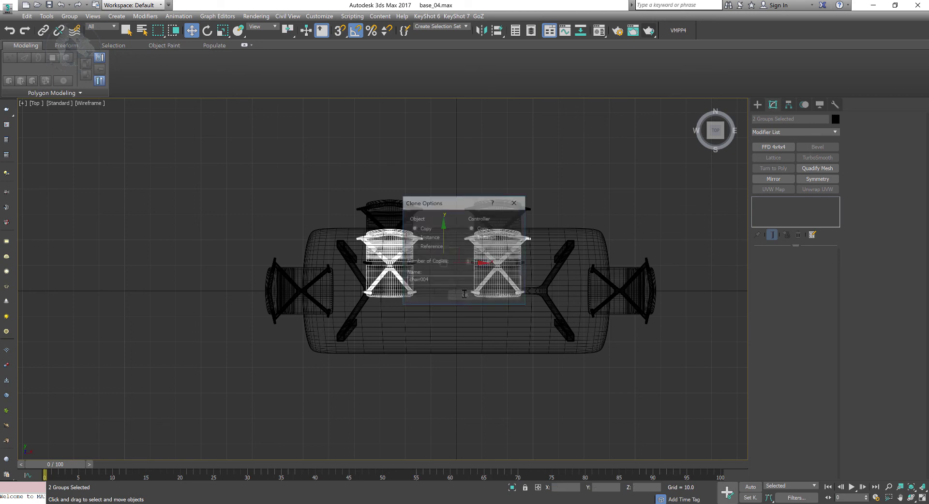
{"action": "left_click", "coordinate": [467, 300]}
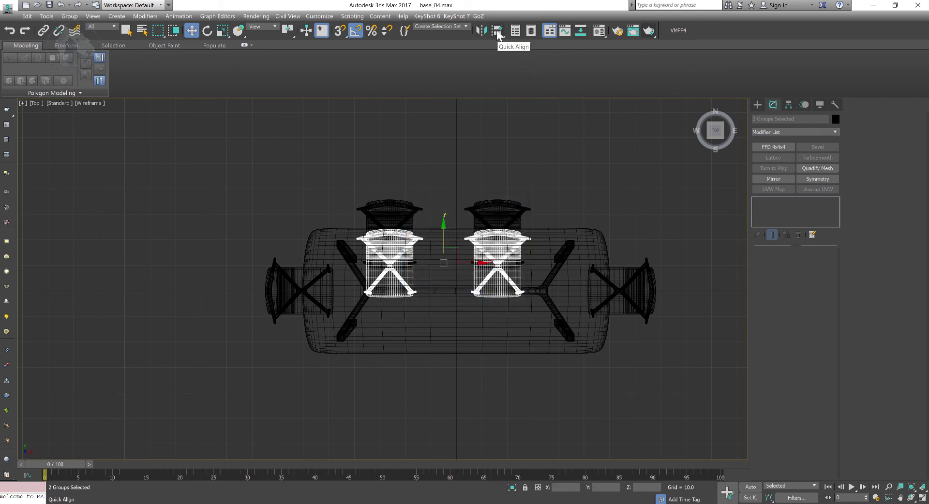
Mirror the copied chair pair on the Y axis without cloning and move it to the opposite long side of the table
{"action": "left_click", "coordinate": [482, 31]}
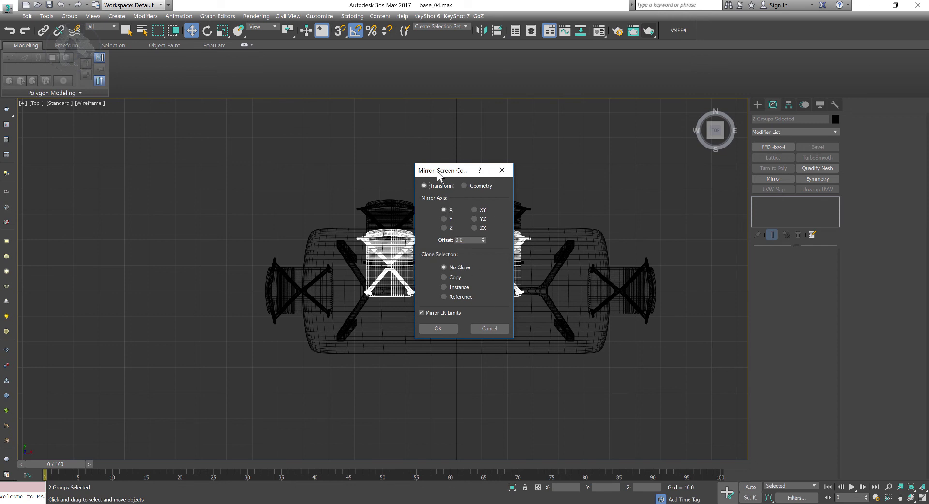
{"action": "left_click_drag", "start_coordinate": [438, 172], "coordinate": [595, 160]}
{"action": "left_click", "coordinate": [601, 207]}
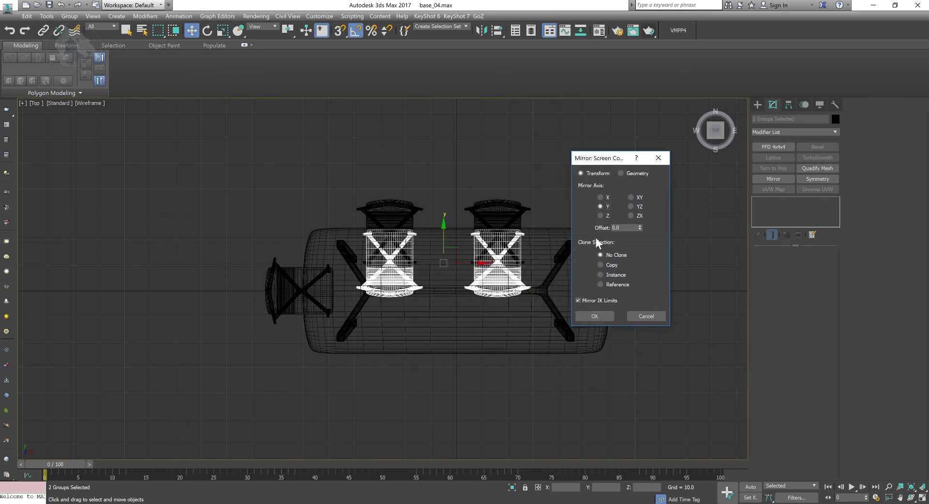
{"action": "left_click", "coordinate": [594, 316]}
{"action": "middle_click_drag", "start_coordinate": [388, 216], "coordinate": [392, 182]}
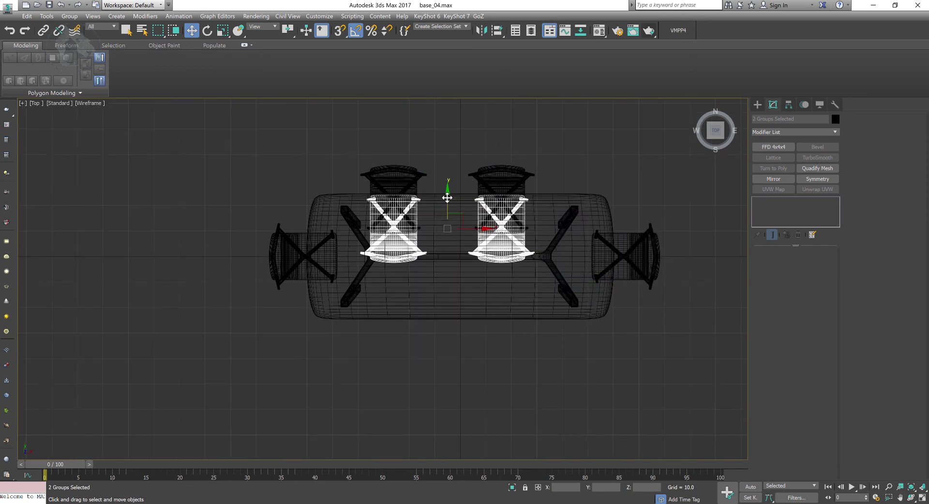
{"action": "left_click_drag", "start_coordinate": [447, 198], "coordinate": [436, 277]}
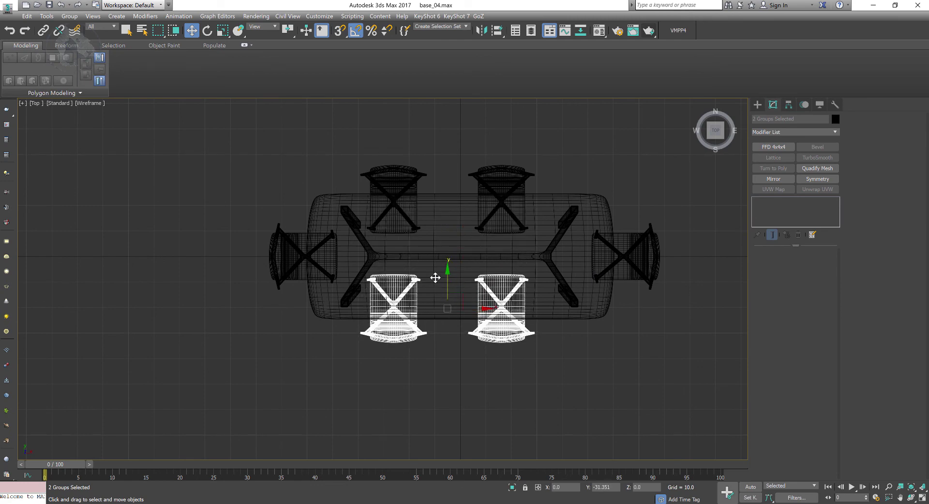
Show the full table set in the maximized perspective view, shaded with edged faces, and clear the selection
{"action": "key", "text": "alt+w"}
{"action": "right_click", "coordinate": [571, 317]}
{"action": "key", "text": "alt+w"}
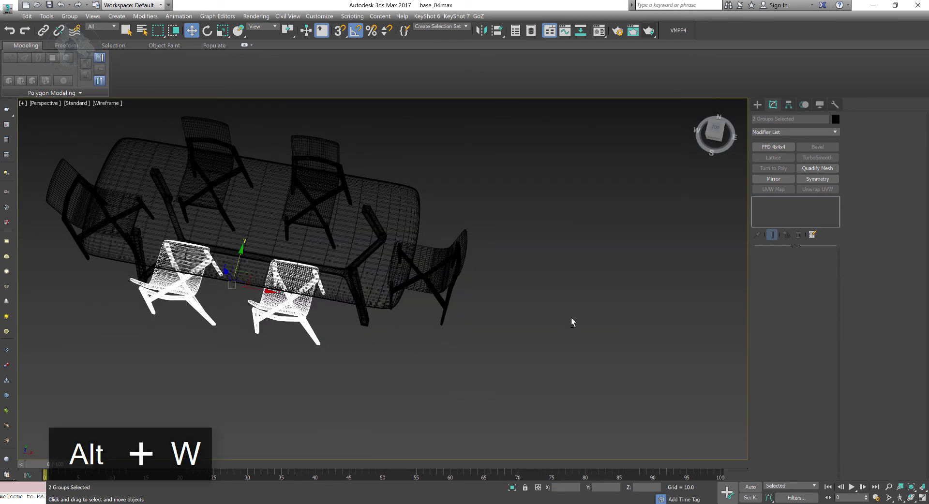
{"action": "middle_click_drag", "start_coordinate": [571, 317], "coordinate": [580, 298], "text": "alt"}
{"action": "key", "text": "F3"}
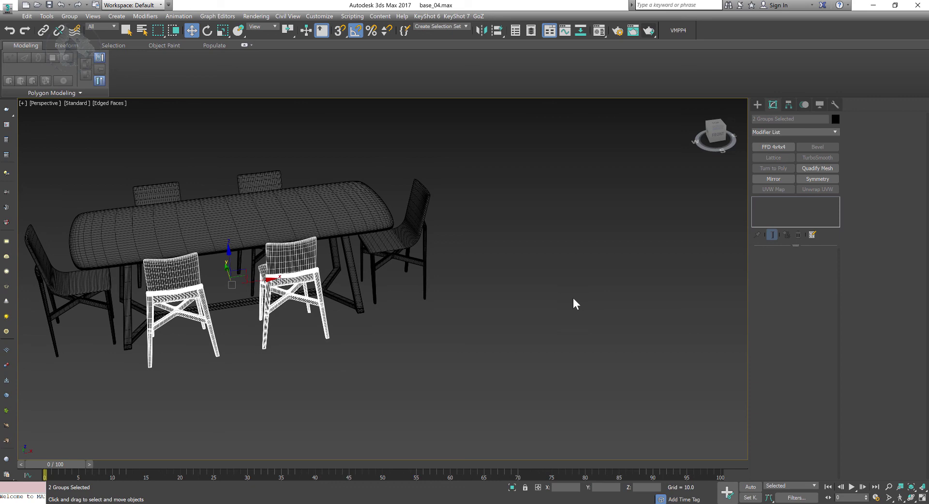
{"action": "left_click", "coordinate": [530, 293]}
{"action": "mouse_move", "coordinate": [436, 314]}
{"action": "middle_mouse_down", "text": "alt"}
{"action": "mouse_move", "coordinate": [483, 309]}
{"action": "mouse_move", "coordinate": [428, 328]}
{"action": "mouse_move", "coordinate": [448, 287]}
{"action": "mouse_move", "coordinate": [409, 272]}
{"action": "mouse_move", "coordinate": [375, 288]}
{"action": "mouse_move", "coordinate": [458, 348]}
{"action": "mouse_move", "coordinate": [468, 322]}
{"action": "mouse_move", "coordinate": [421, 314]}
{"action": "middle_mouse_up", "text": "alt"}
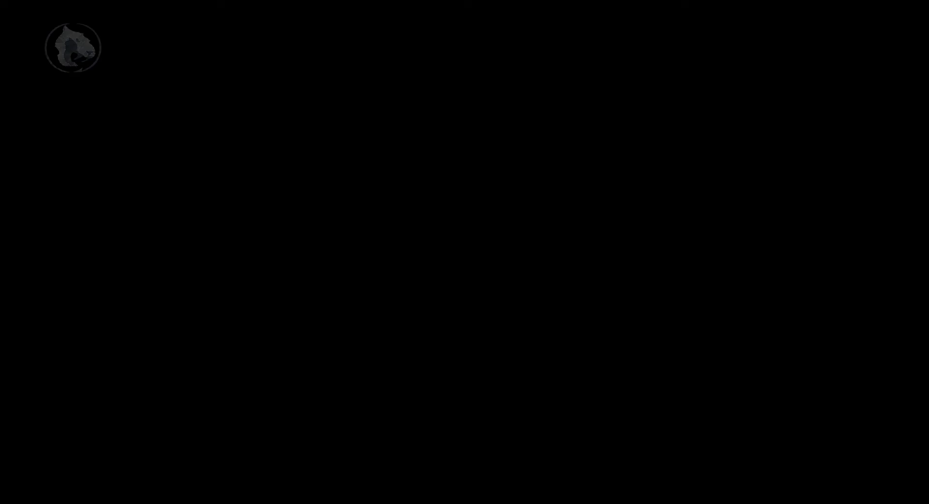